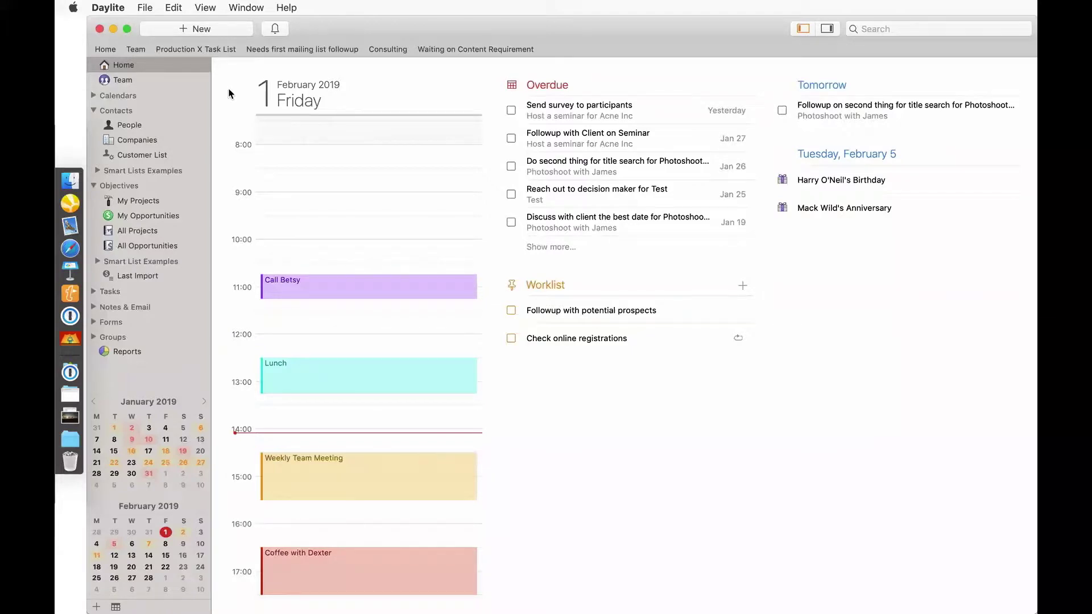
Step: Open the first contact in the People list for editing and review the available category options, keeping Customer
click(137, 124)
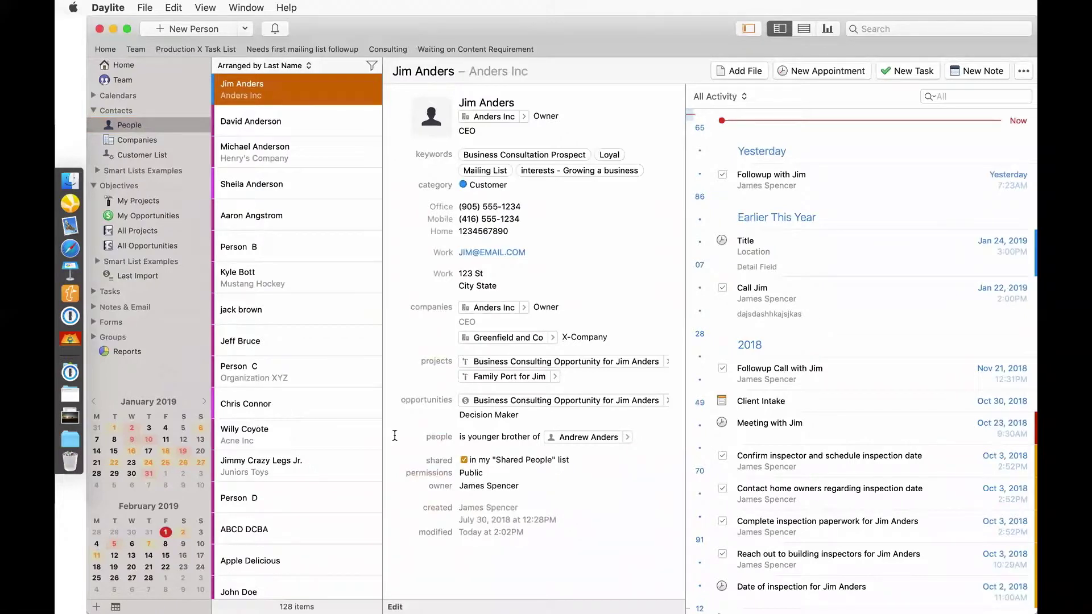
click(394, 607)
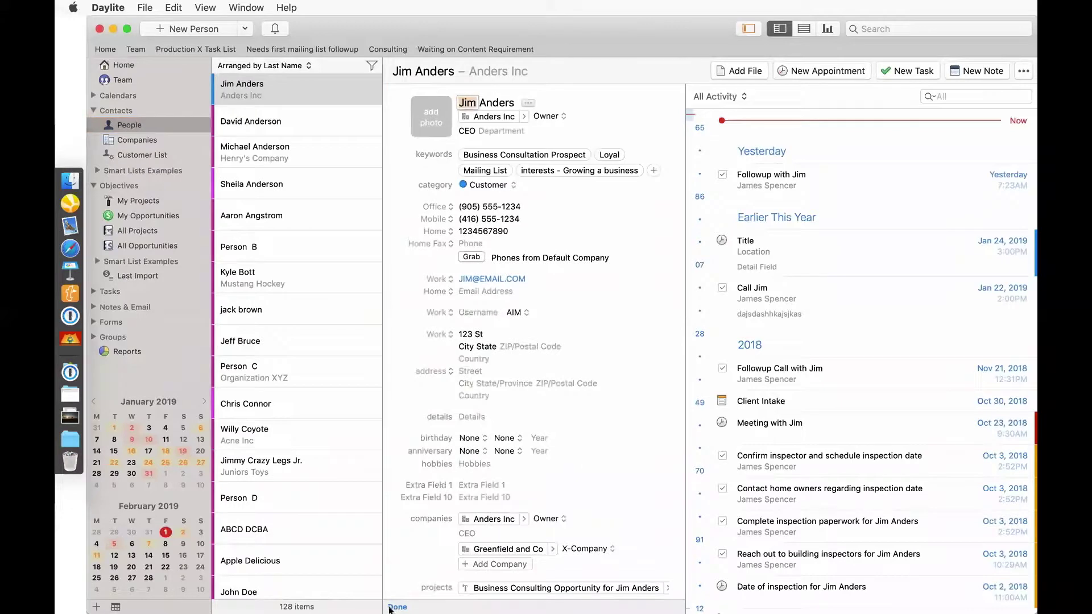
click(504, 186)
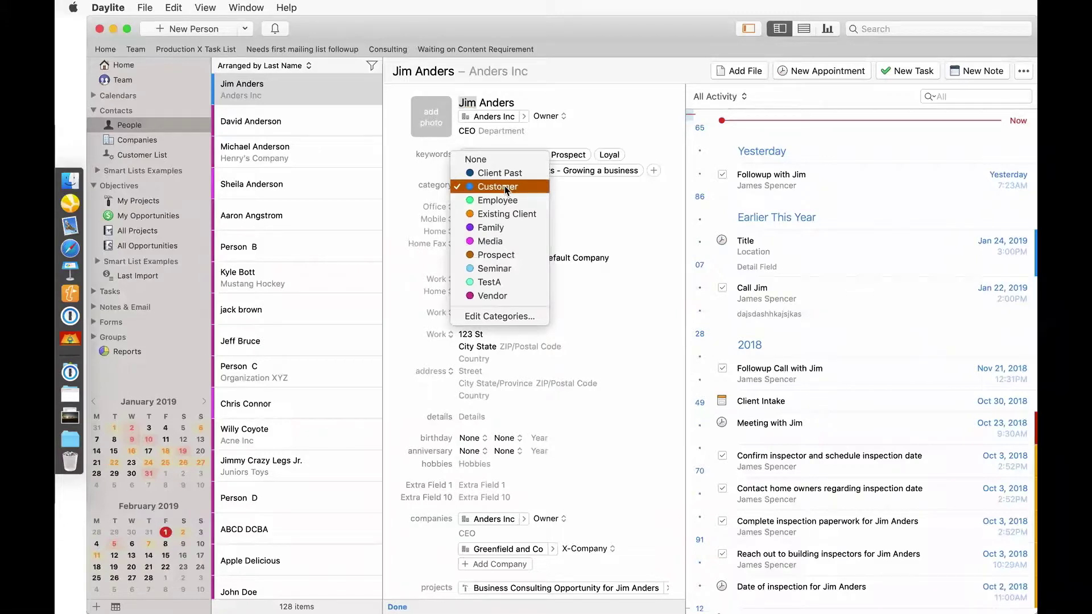
click(542, 186)
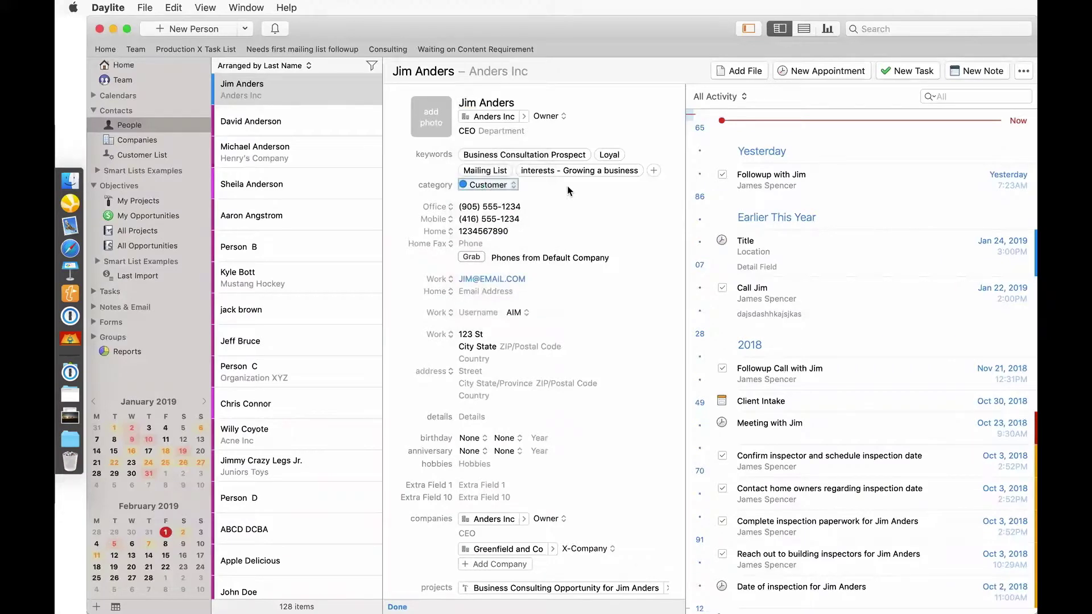
Step: Browse the full list of keywords that can be assigned to the contact, without adding one
click(654, 170)
scroll(703, 181, down, 5)
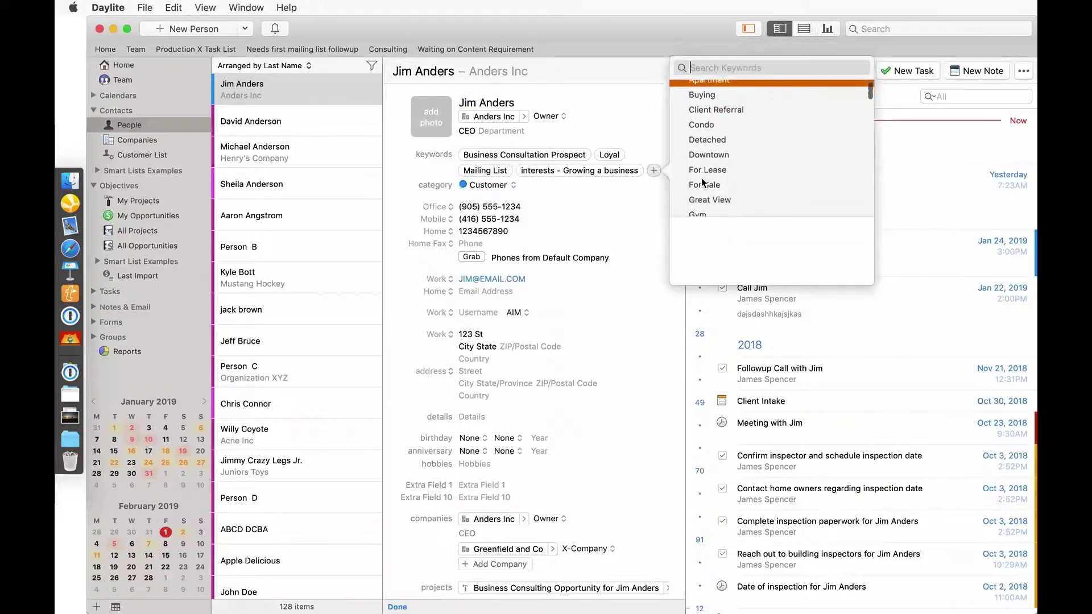
scroll(703, 181, down, 6)
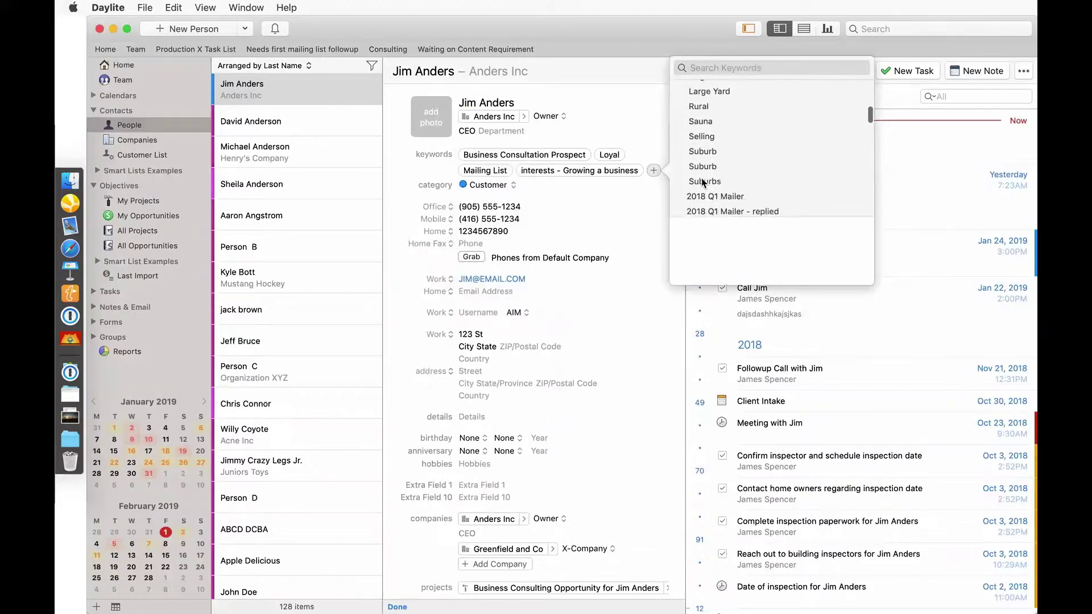
scroll(703, 181, down, 5)
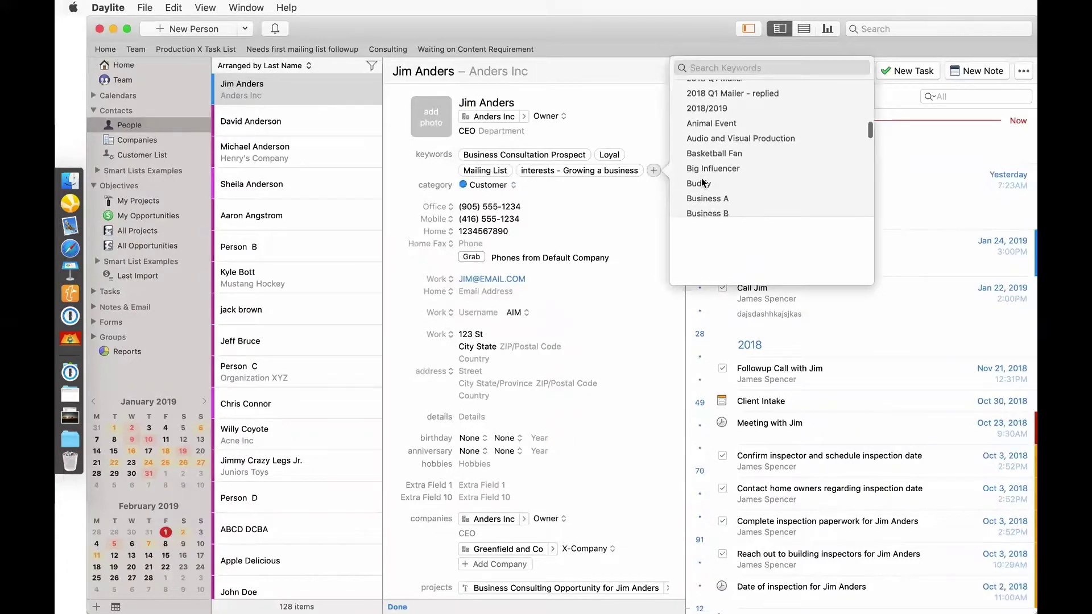
scroll(703, 182, down, 4)
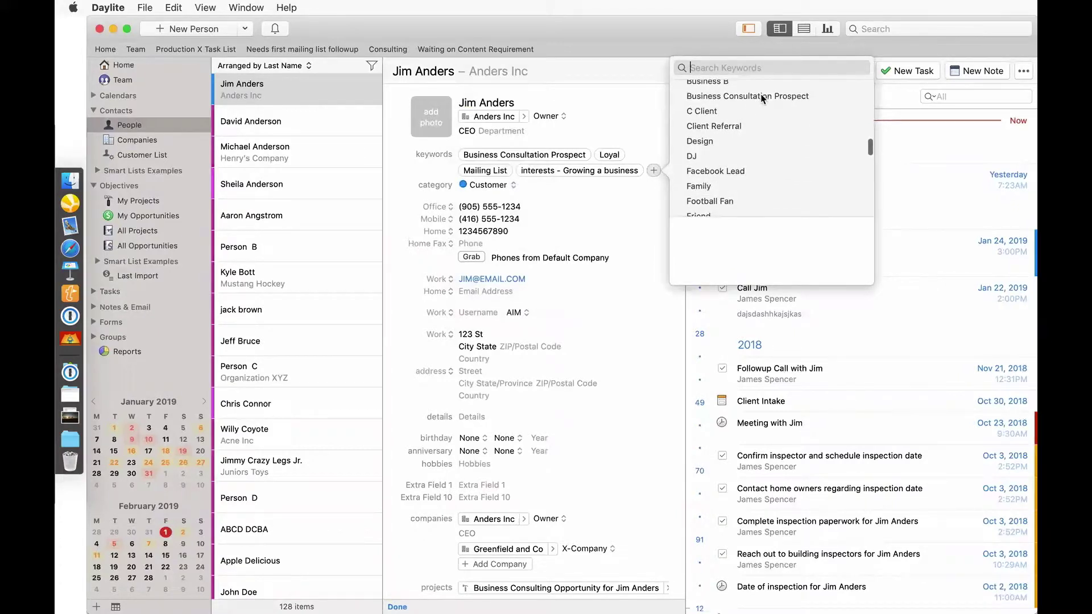
click(763, 98)
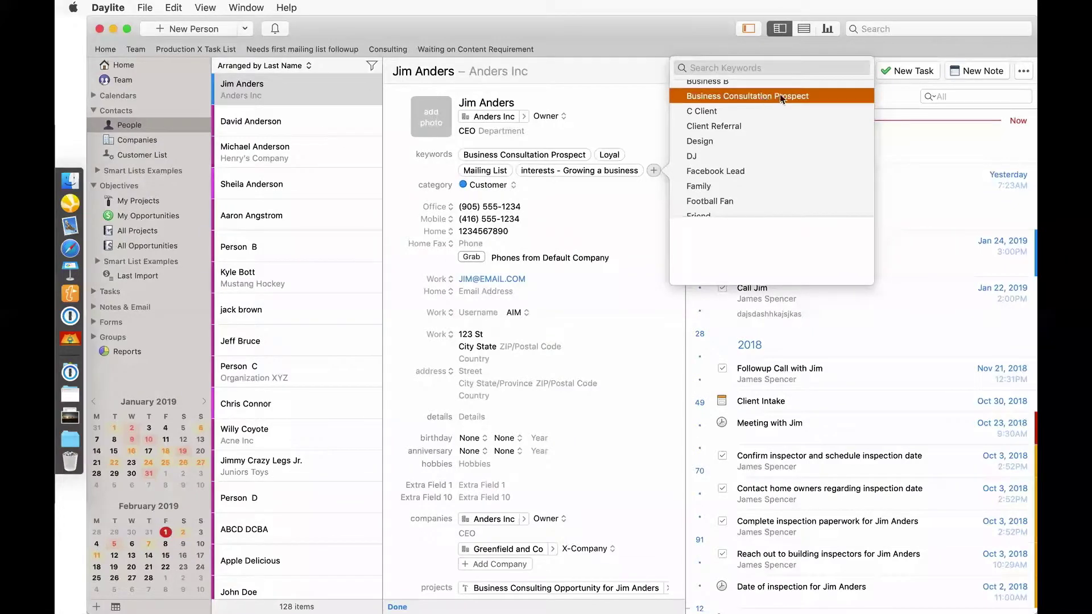
scroll(785, 142, down, 3)
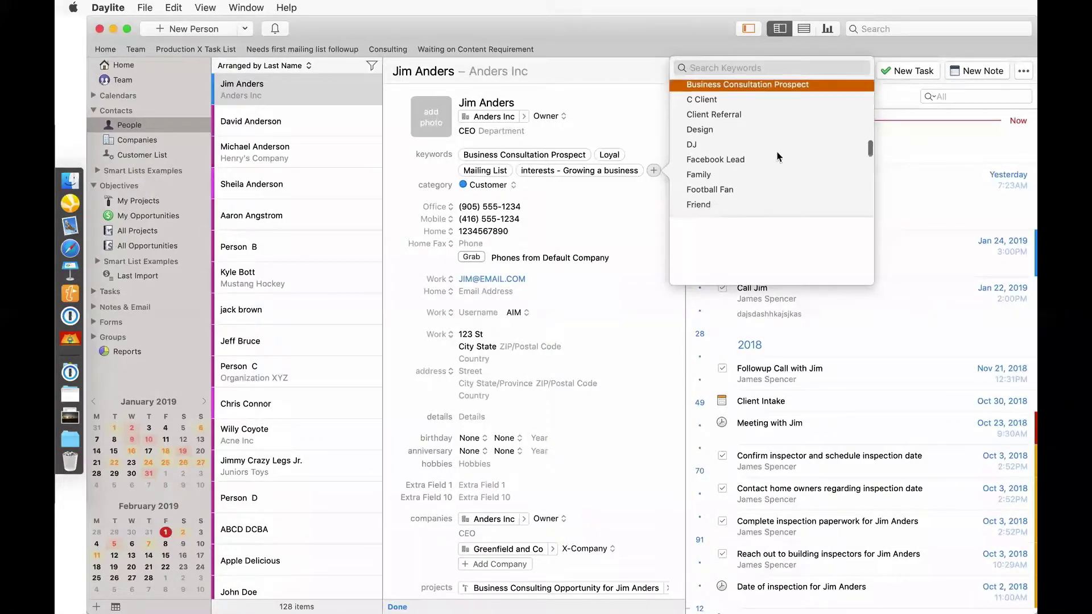
scroll(778, 157, down, 5)
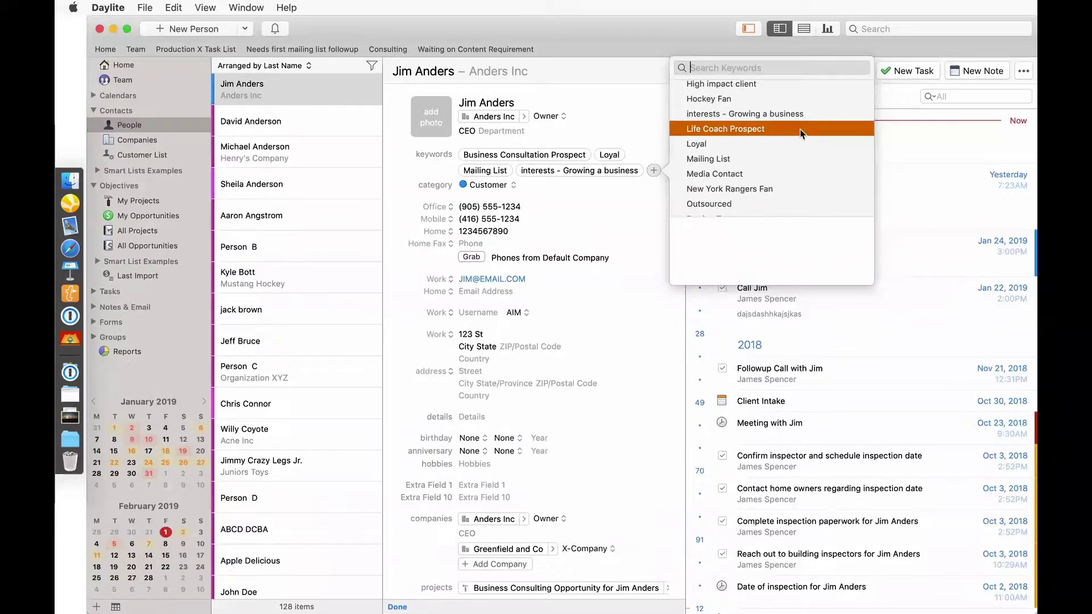
scroll(801, 134, down, 5)
scroll(799, 129, down, 6)
scroll(800, 129, down, 2)
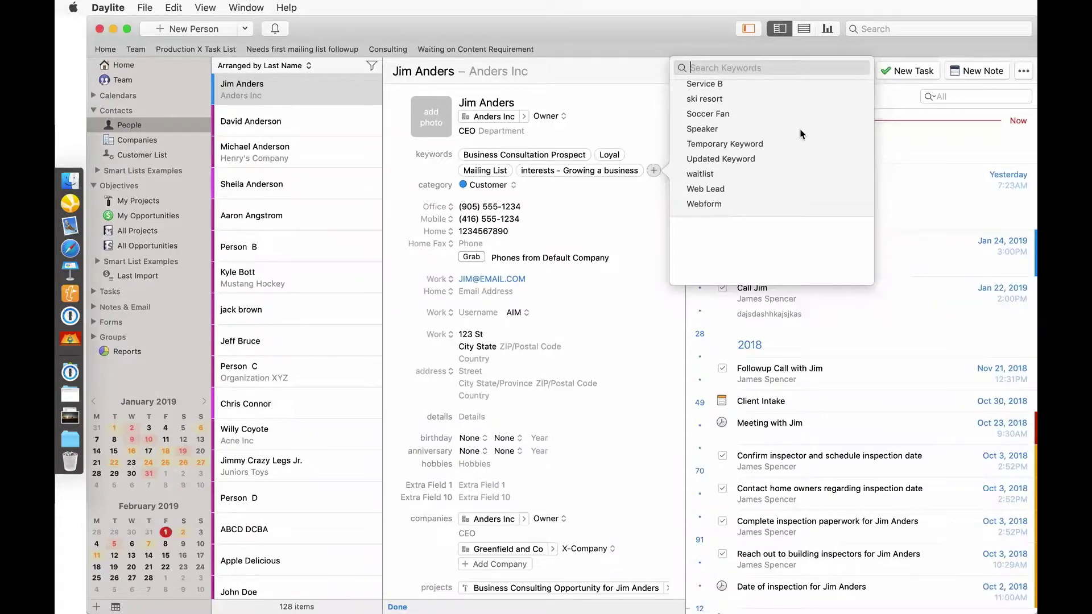
click(630, 189)
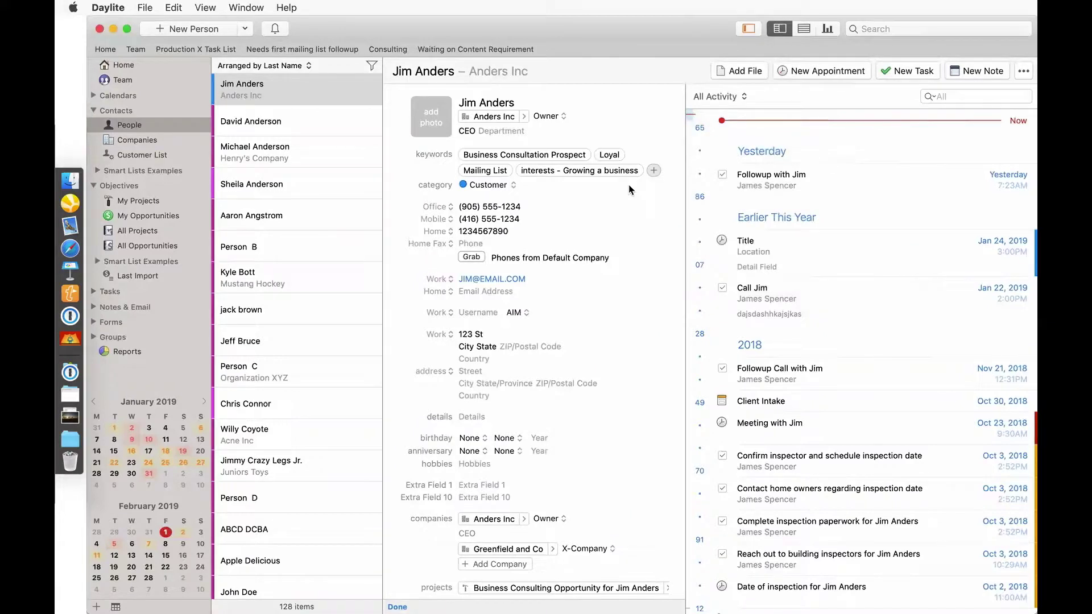
Step: Examine the People list filter and the keywords available for its Keywords include criterion, leaving the list unfiltered
click(371, 65)
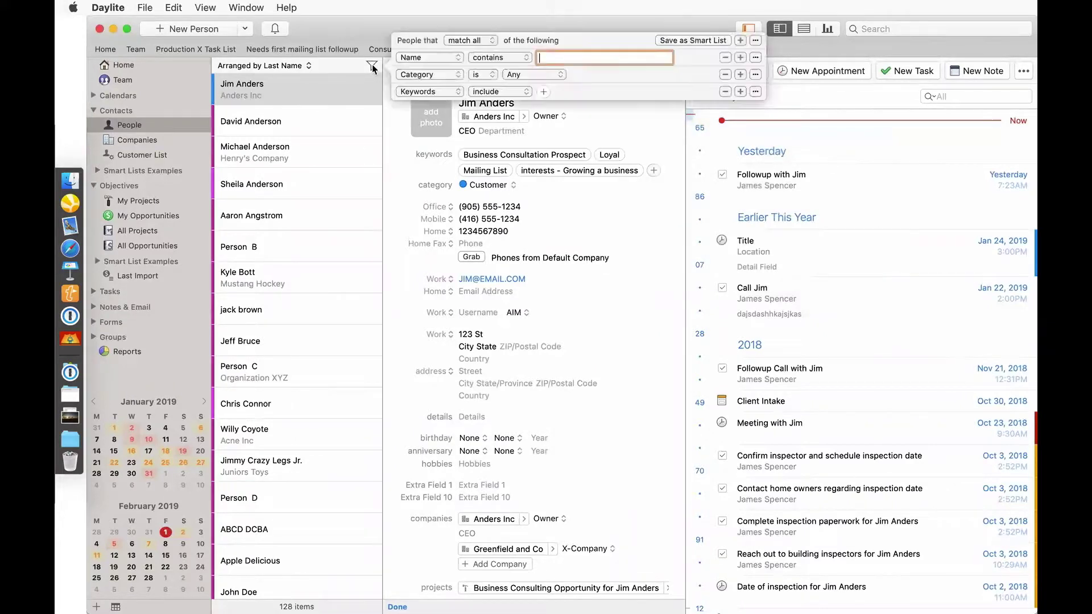
click(543, 92)
scroll(605, 144, down, 3)
scroll(604, 144, down, 5)
scroll(605, 145, down, 3)
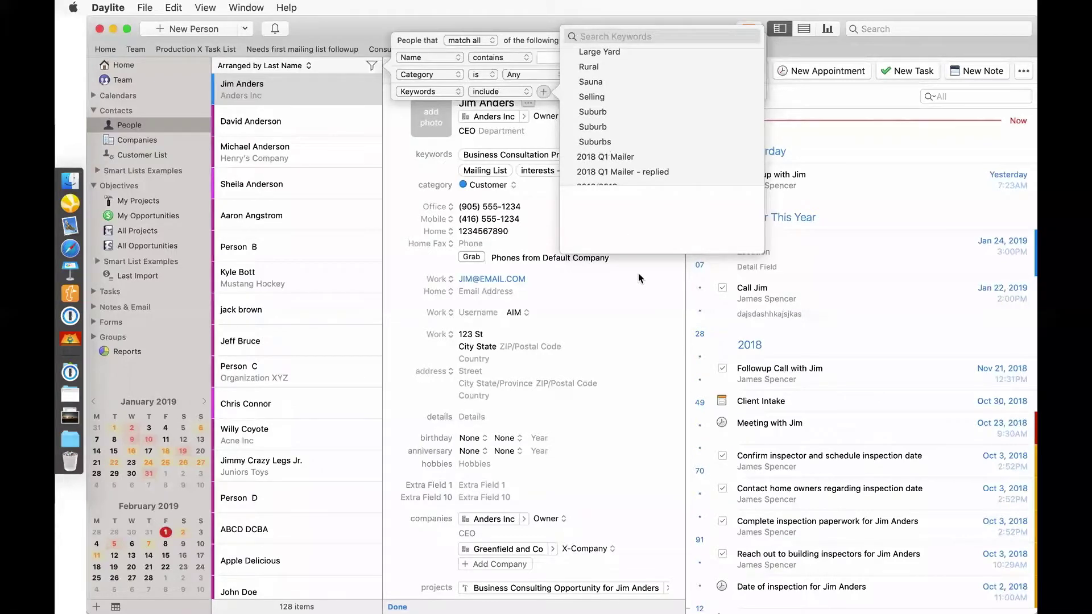
click(638, 273)
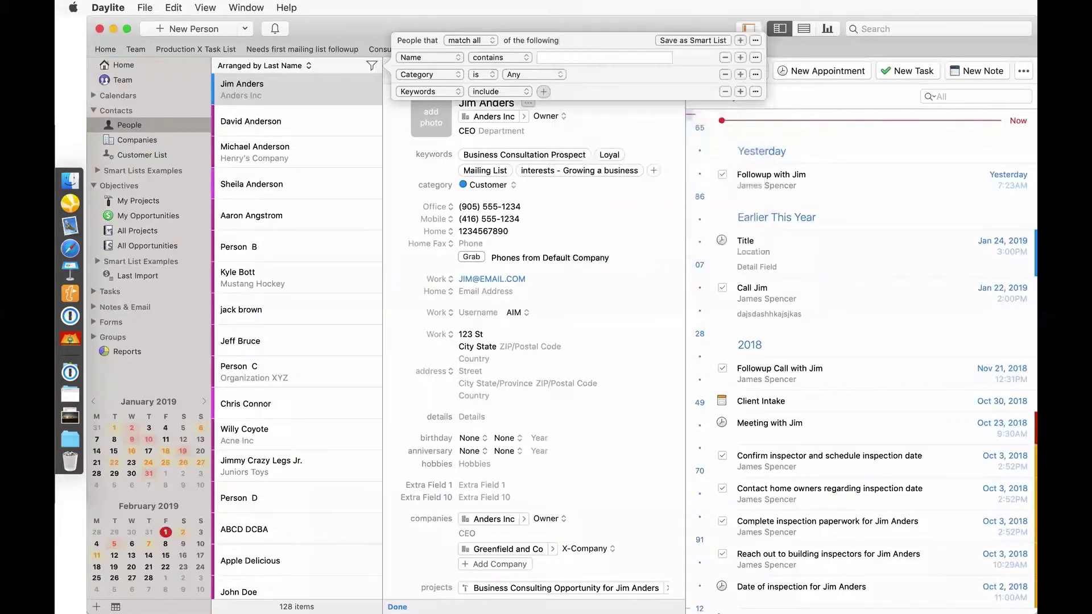
click(635, 229)
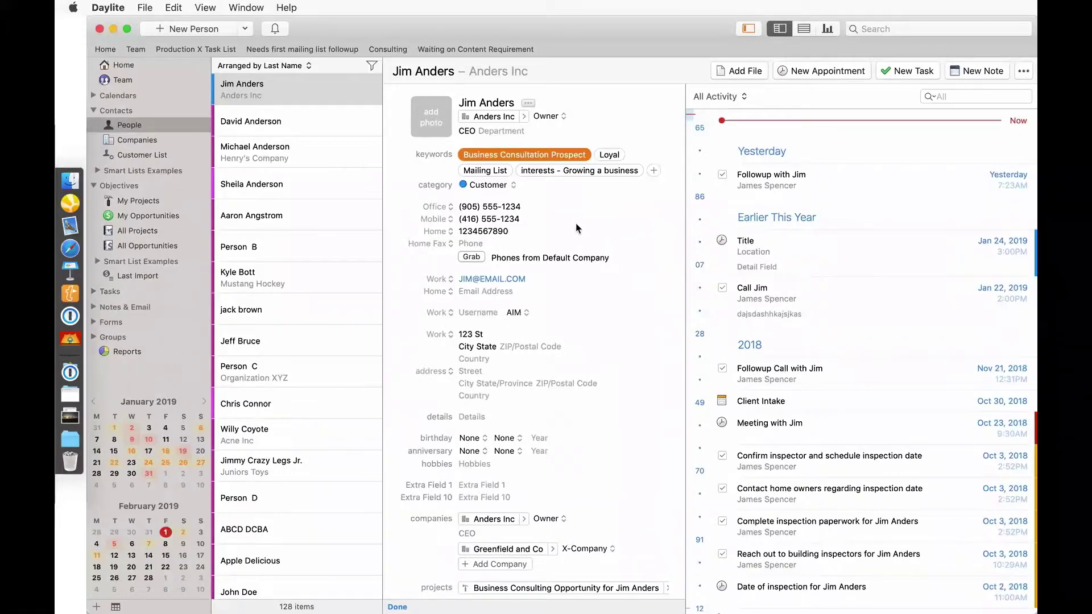
Step: Review the extra fields that can be added to the contact and open the custom field settings for people
mouse_move(546, 282)
scroll(549, 373, down, 5)
scroll(549, 373, down, 2)
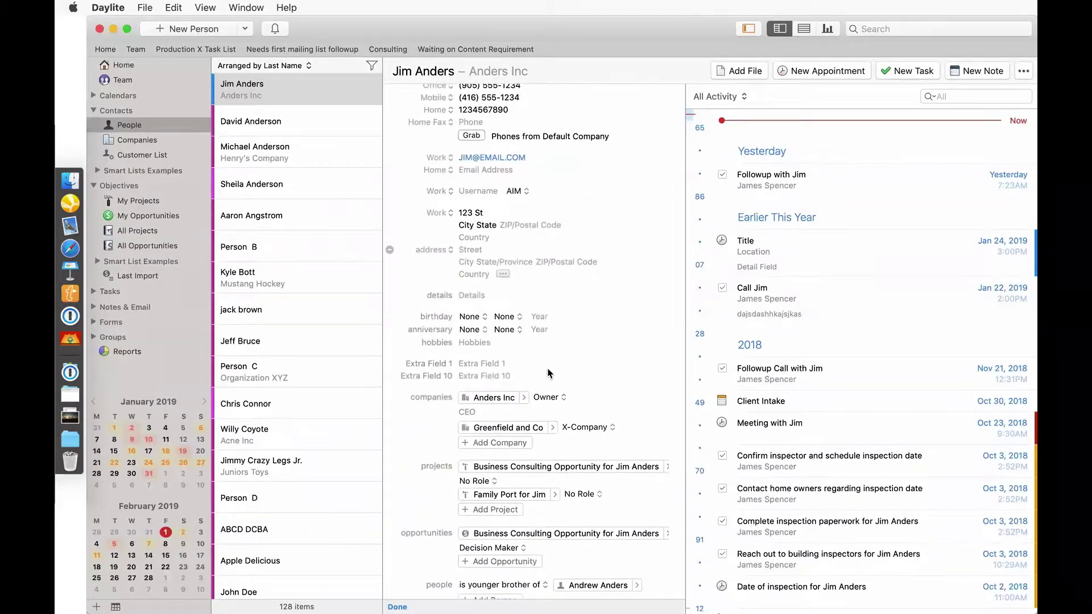
scroll(550, 372, down, 5)
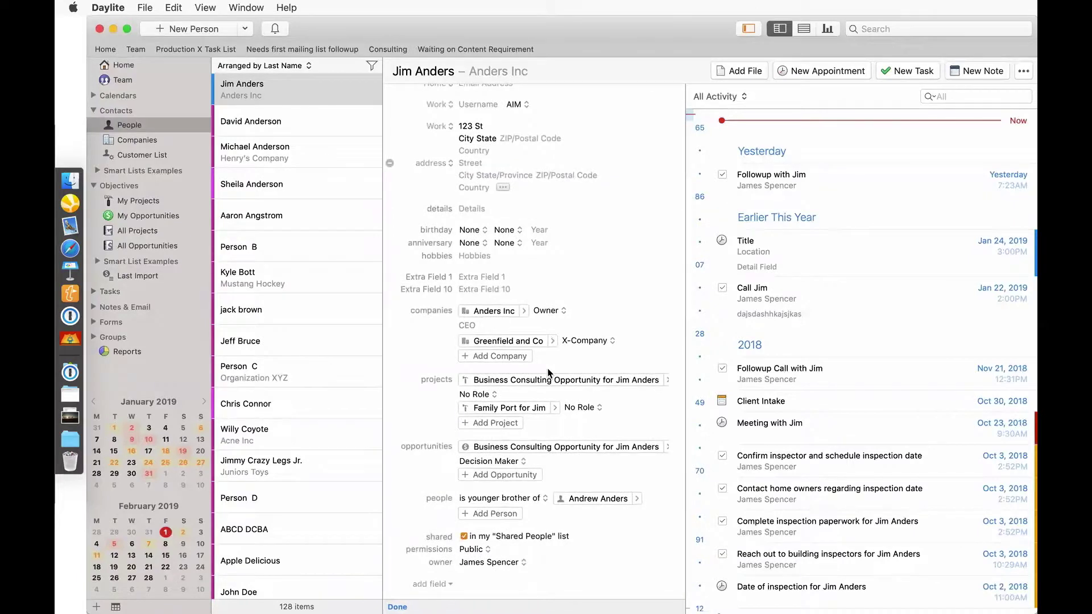
click(436, 584)
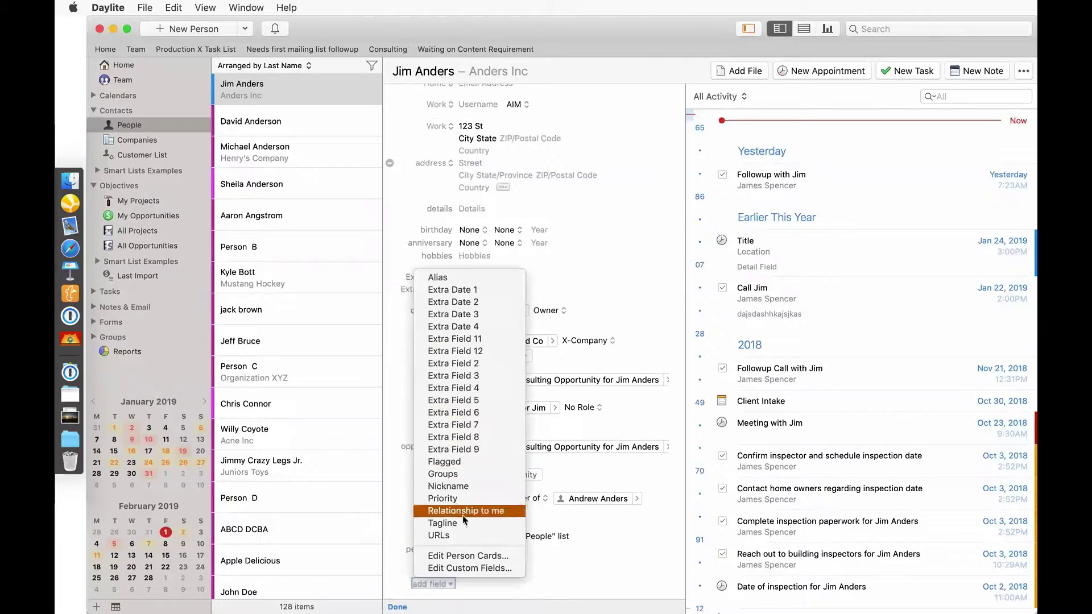
click(460, 569)
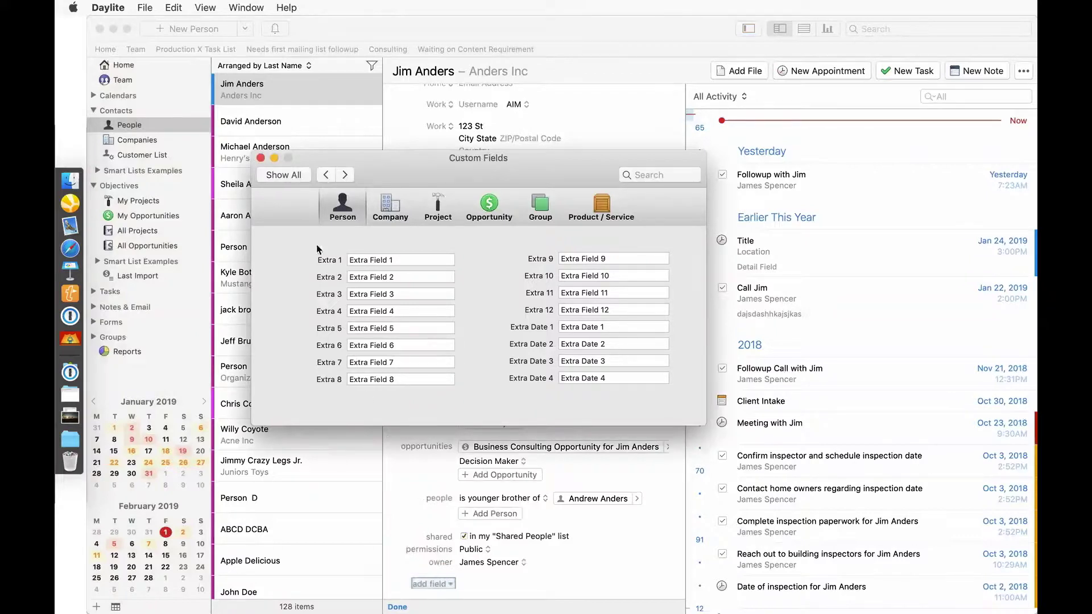
Step: Switch from the custom field settings to the Forms preferences and examine the fields of the Buying Criteria survey form
click(288, 175)
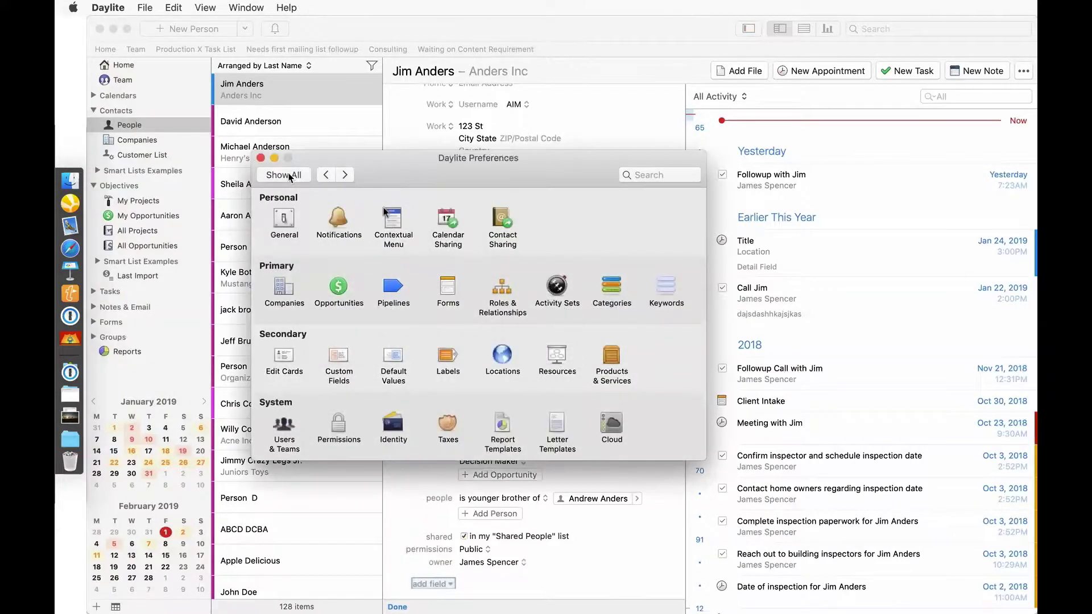
click(447, 292)
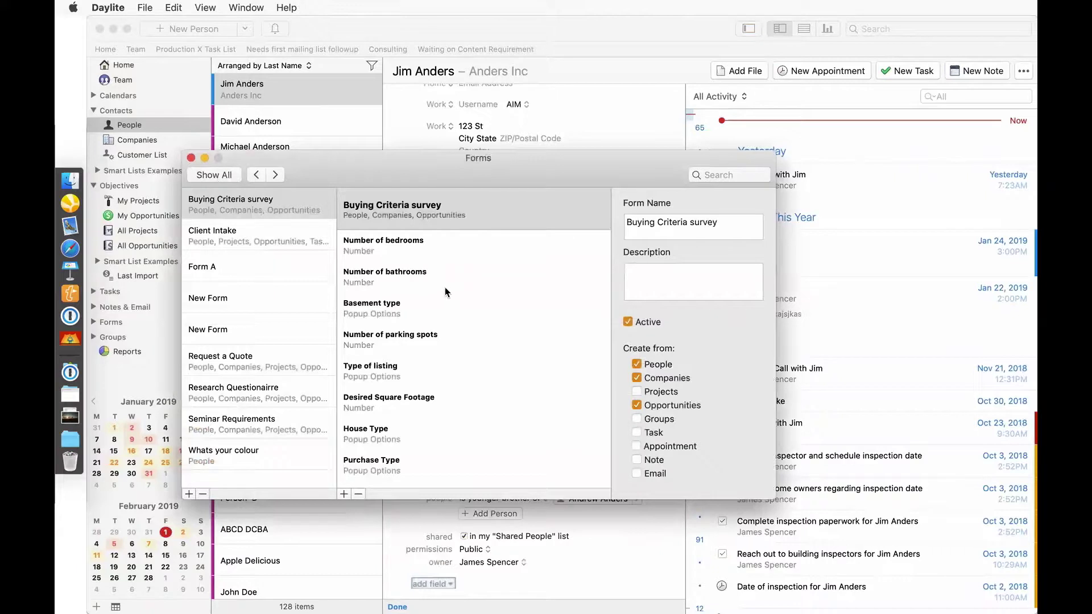
scroll(467, 280, down, 1)
scroll(465, 279, down, 3)
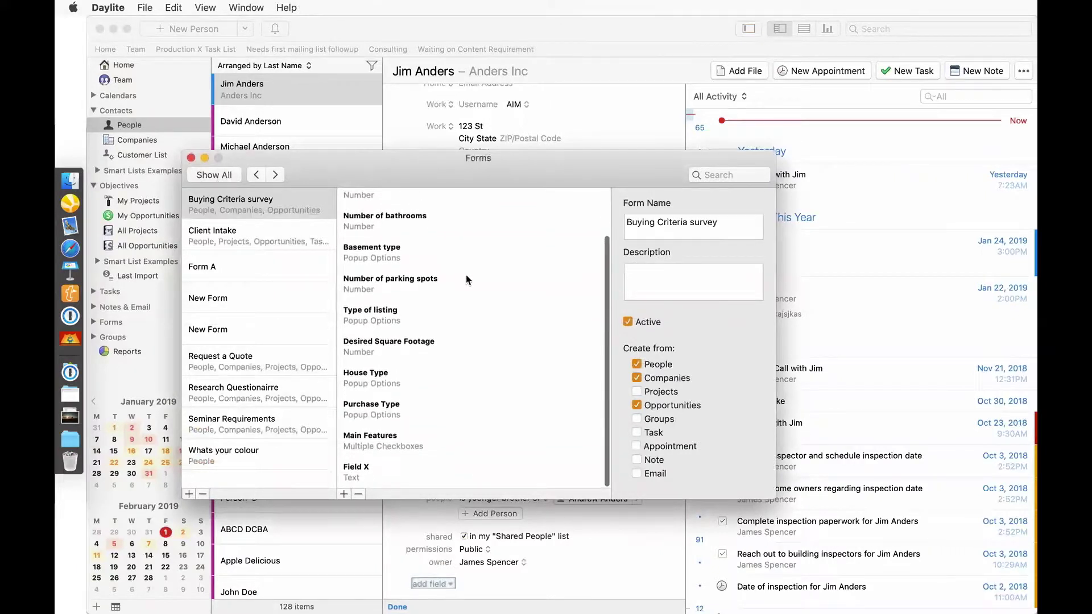
Step: Add a new field to the Buying Criteria survey form and review the available field types, keeping Text
click(344, 493)
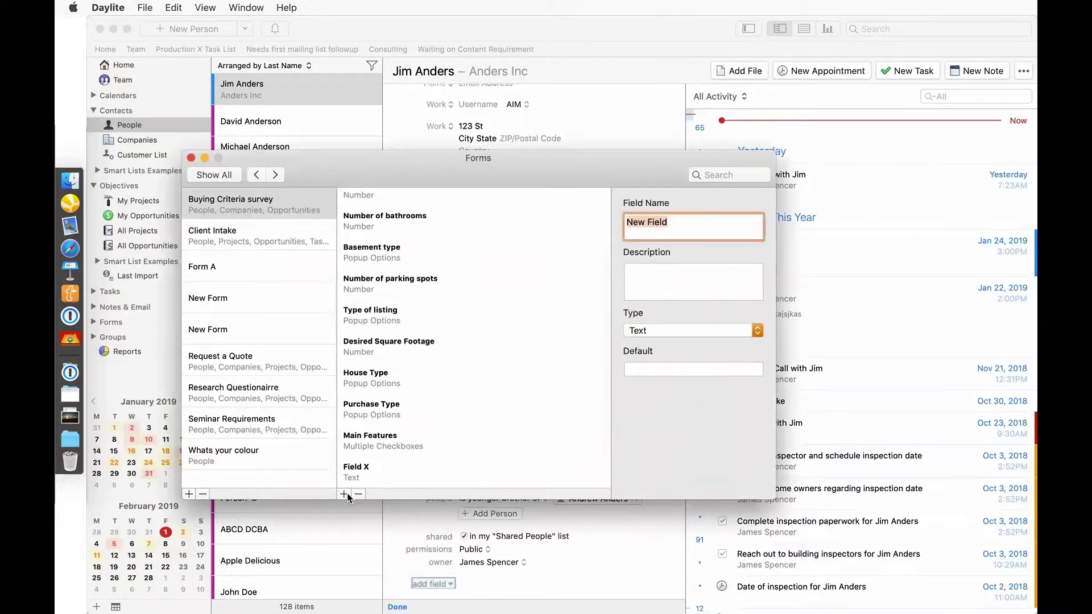
click(691, 329)
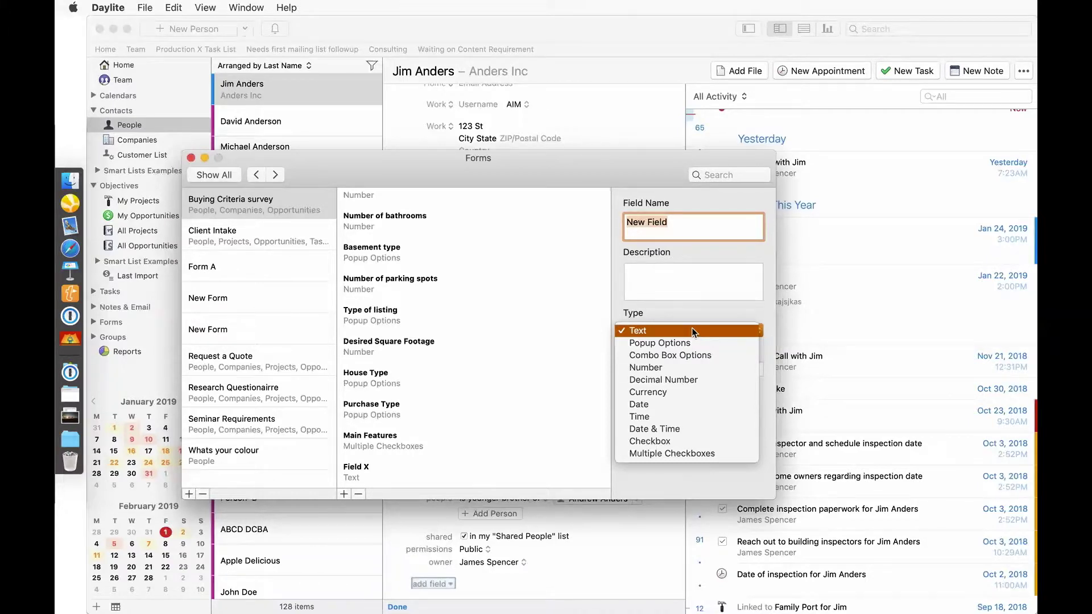
click(570, 398)
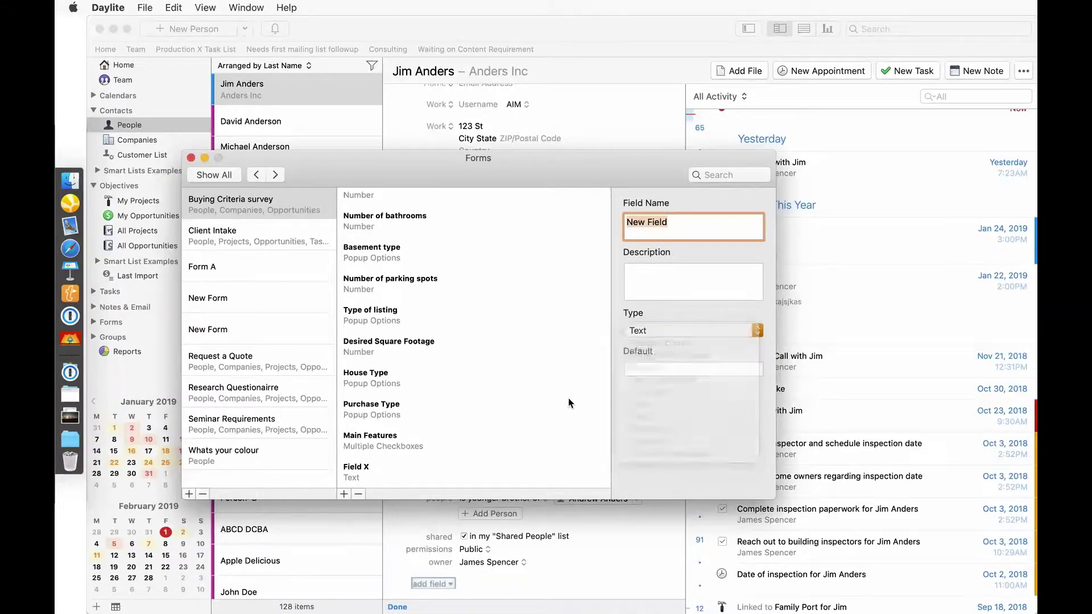
Step: Delete the new field from the Buying Criteria survey form and close the Forms preferences
scroll(569, 399, down, 1)
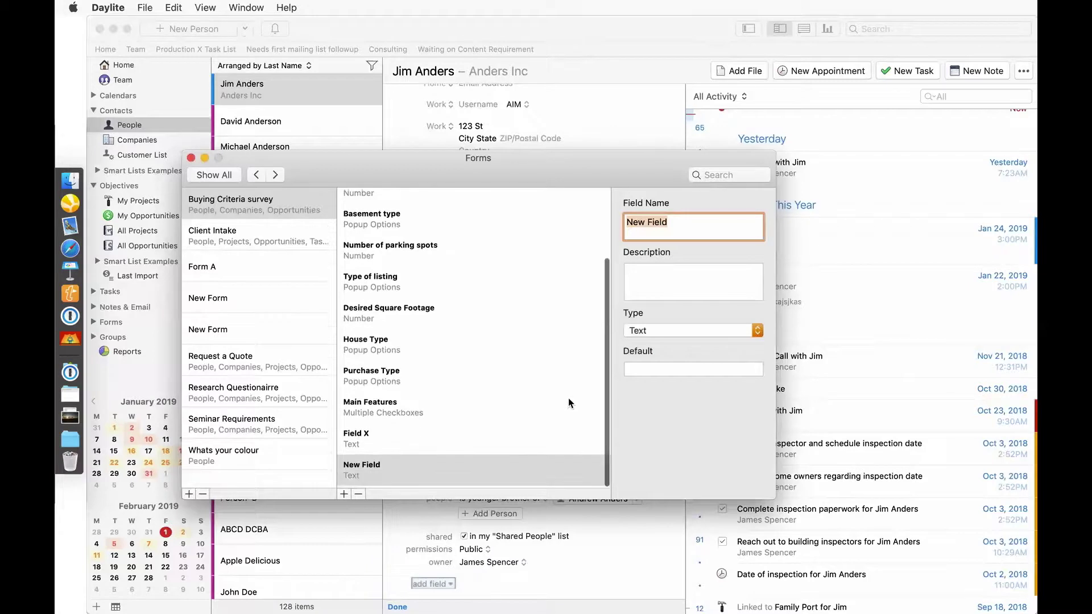
click(359, 493)
click(563, 259)
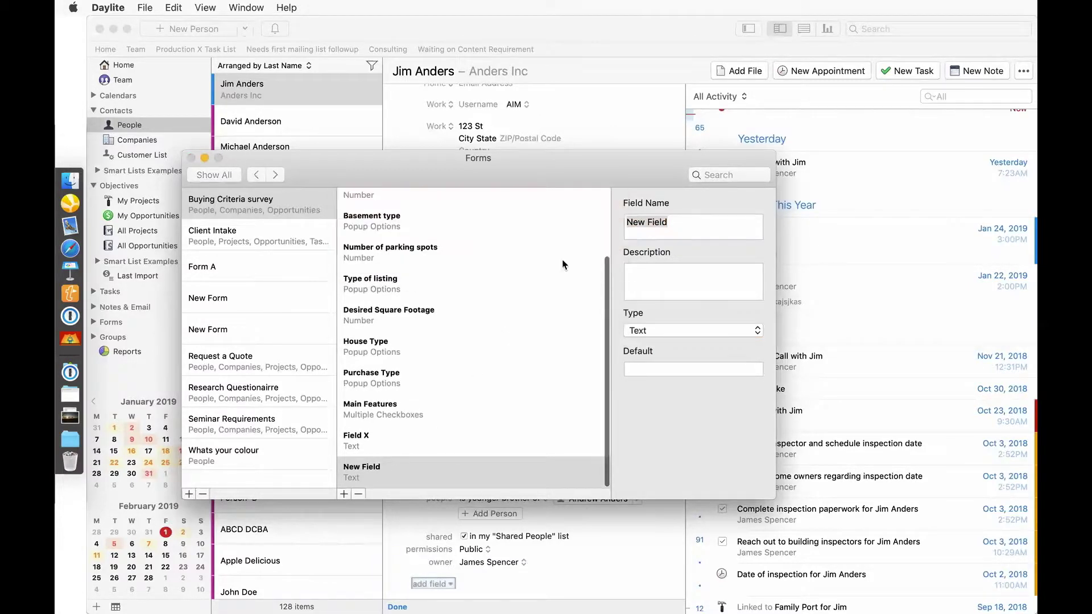
click(192, 158)
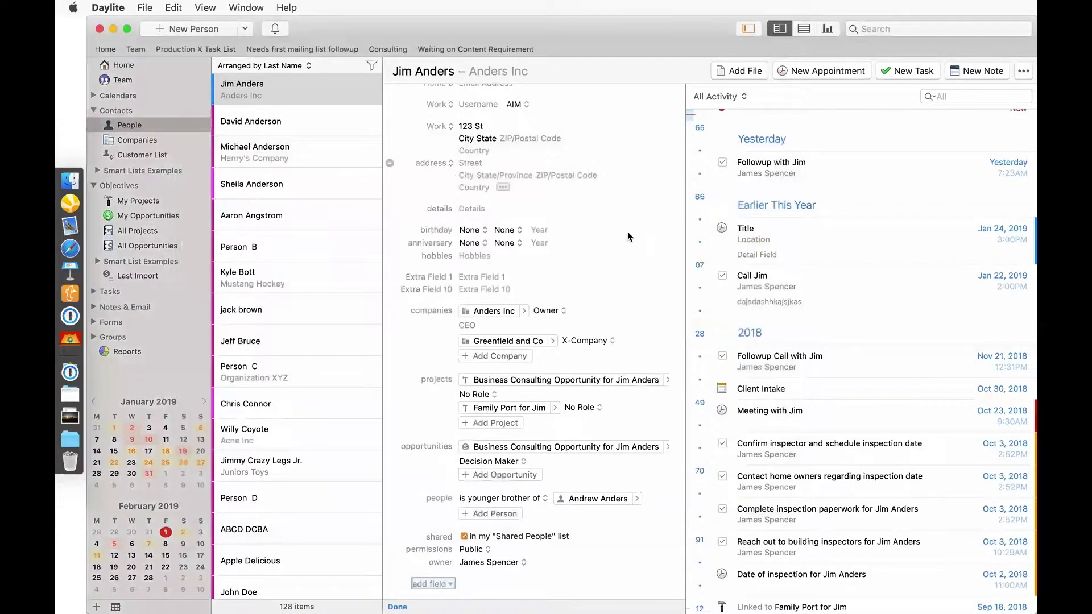
Step: Open the contact's Client Intake form for editing and set "How did you hear about us?" to website
click(804, 390)
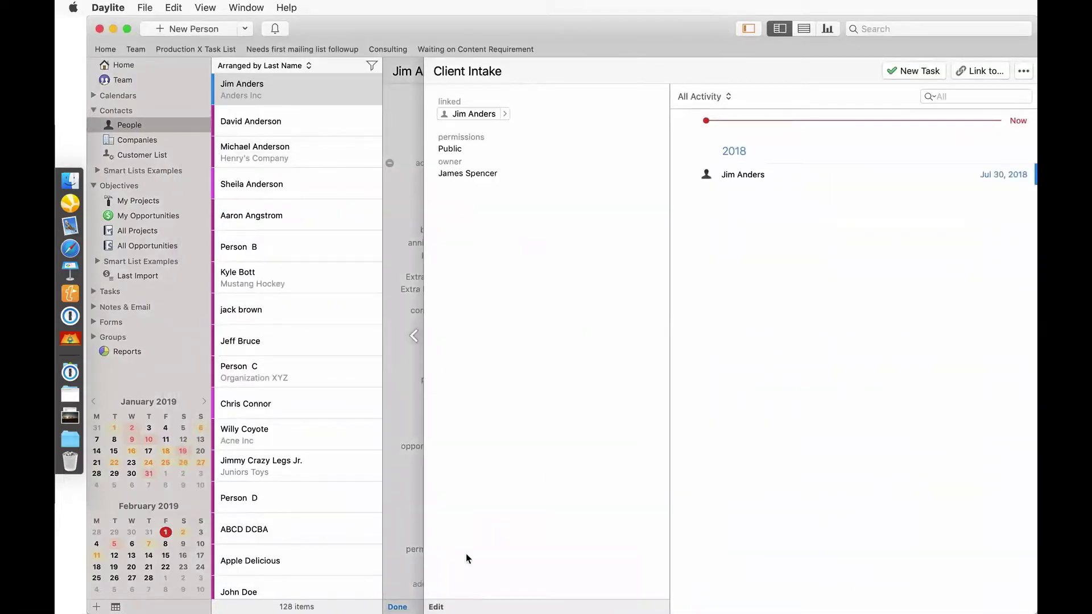
click(437, 607)
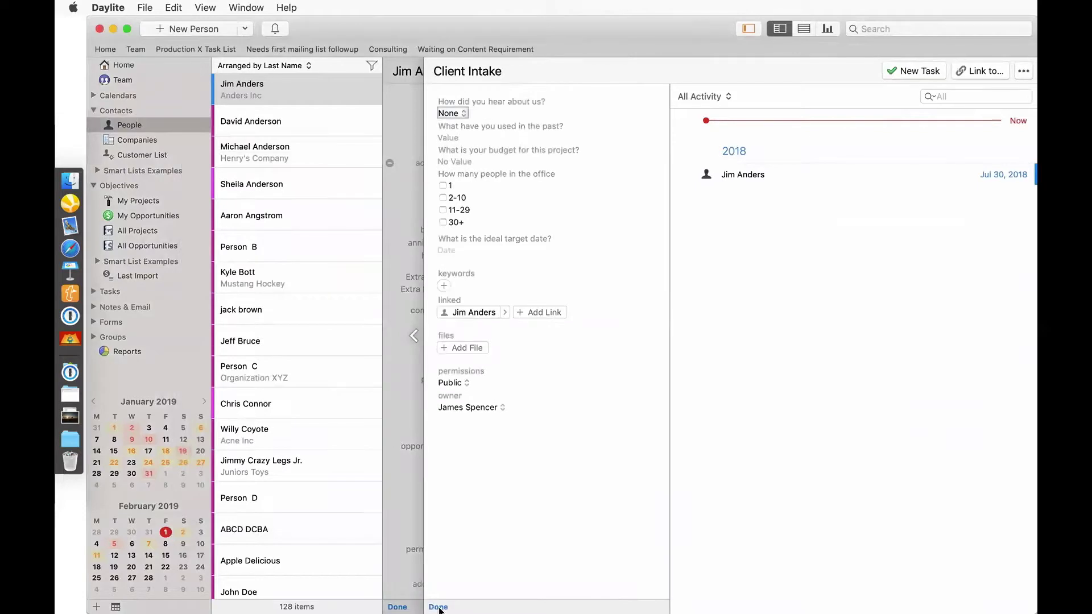
click(454, 114)
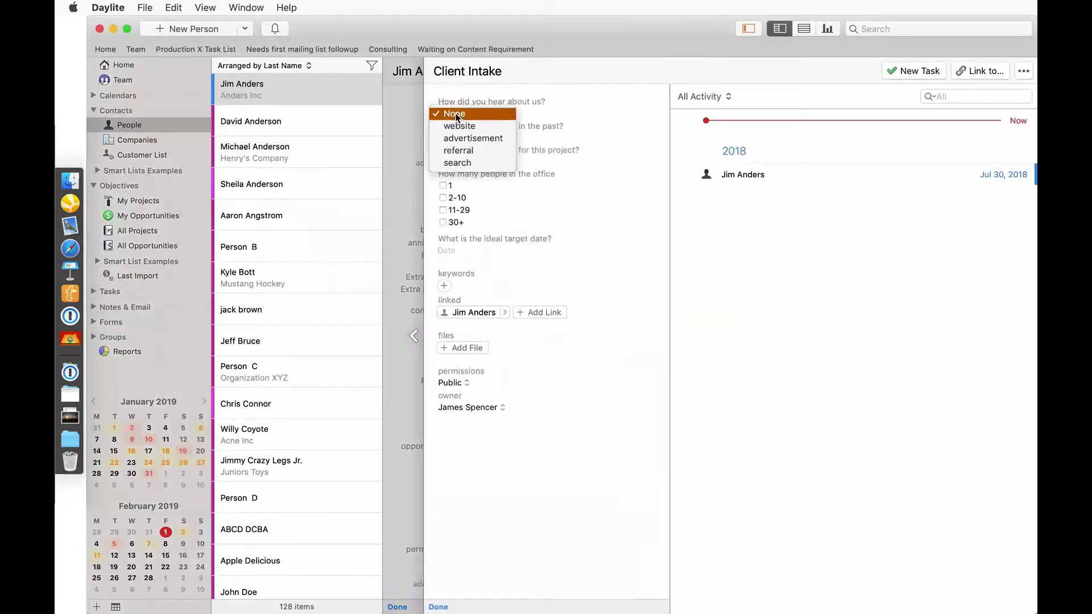
click(458, 126)
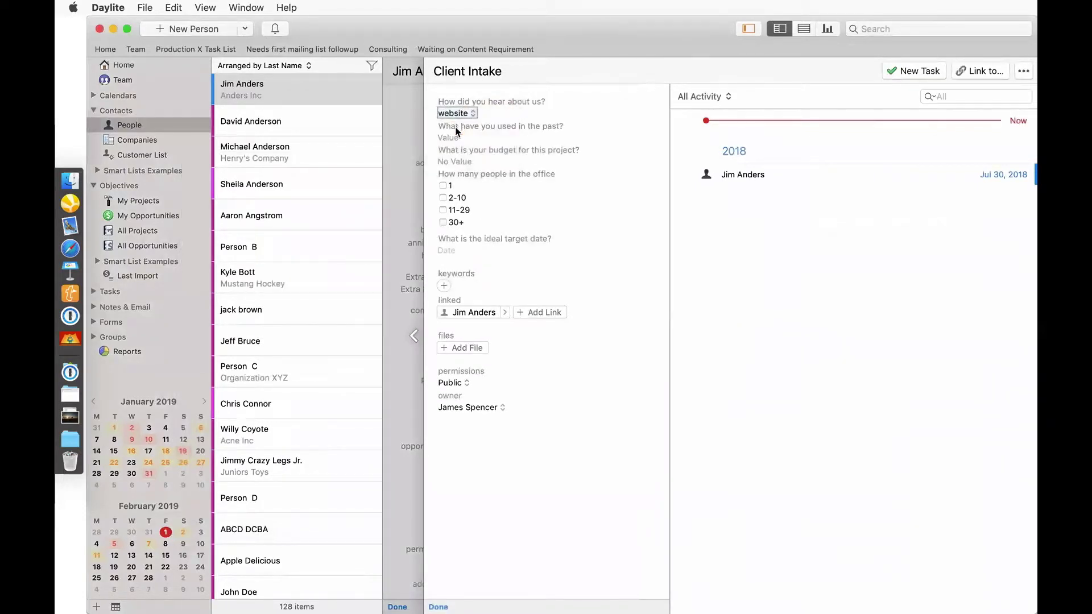
Step: Enter "company X" as what was used in the past and 2500 as the project budget in the Client Intake form
click(456, 136)
text(company X)
click(459, 160)
text(2500)
key(Tab)
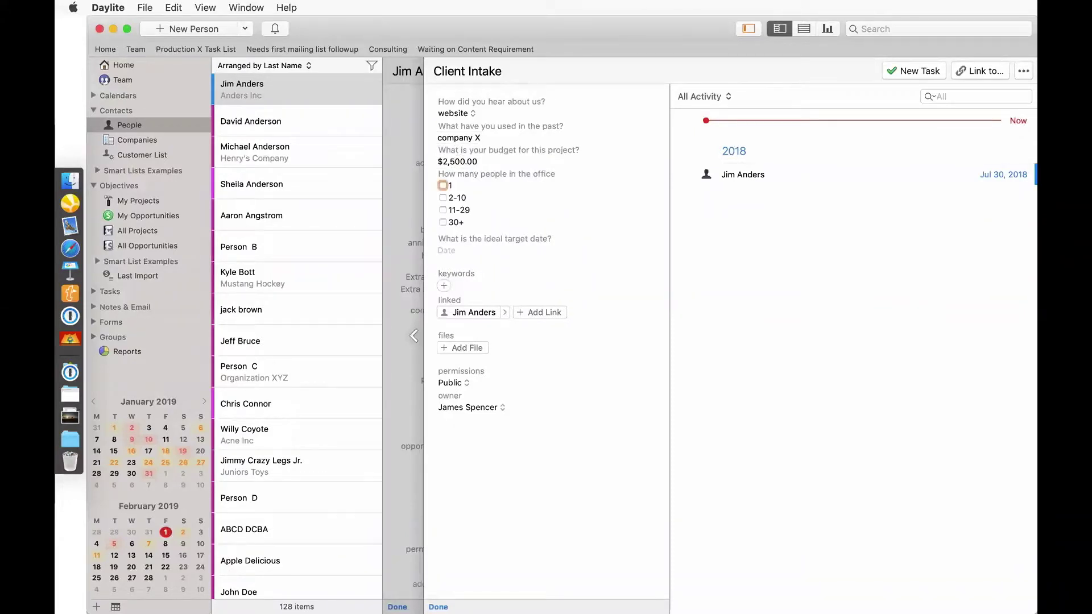
Step: Set the office size to 2-10 people and the ideal target date to 2019-02-13 in the Client Intake form, and close it
click(443, 198)
click(453, 250)
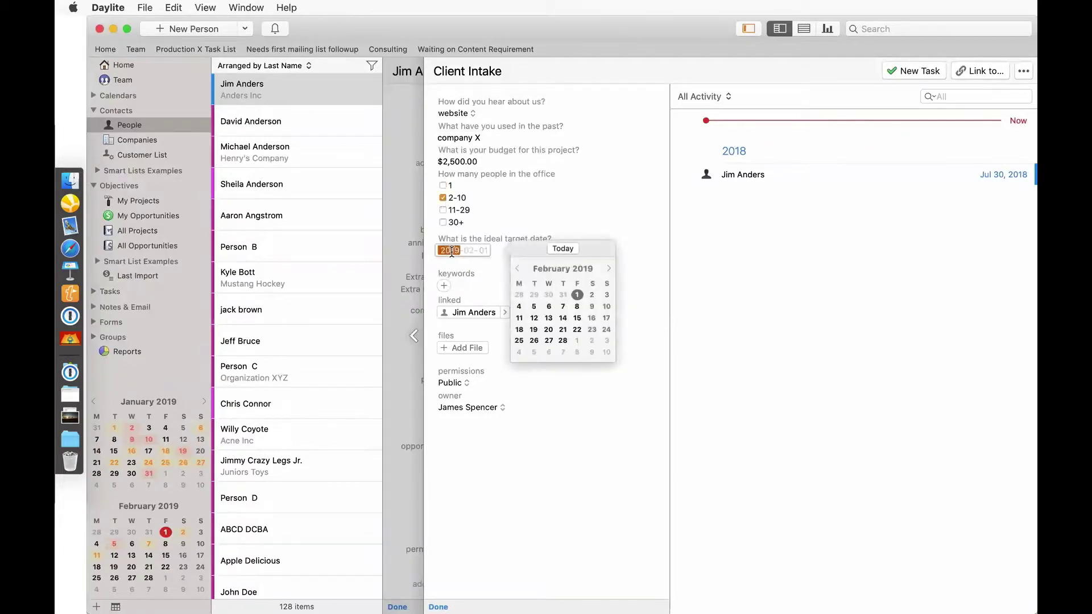
click(549, 319)
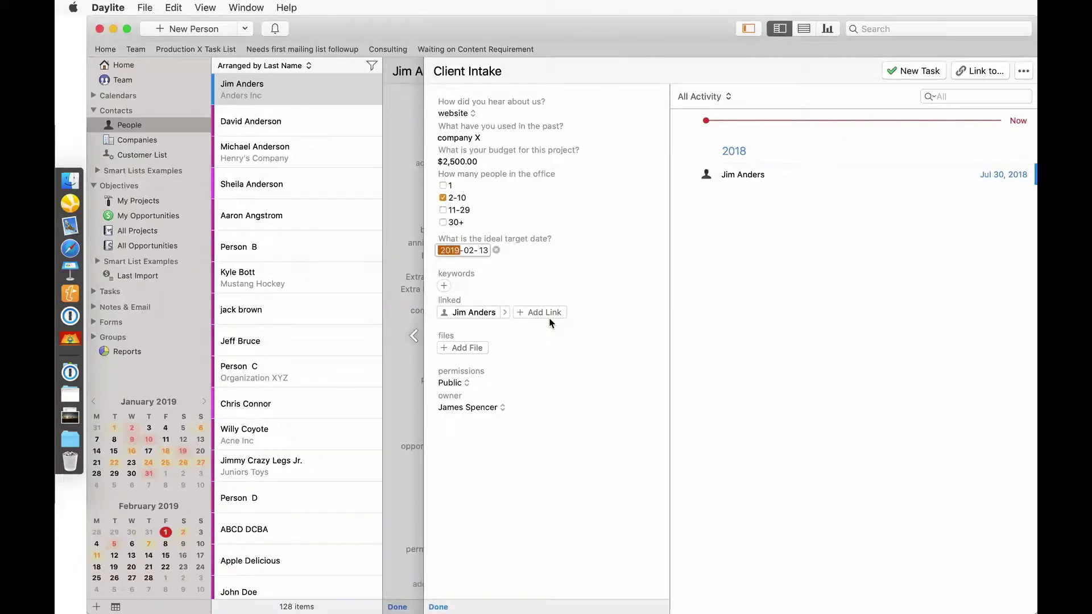
click(399, 372)
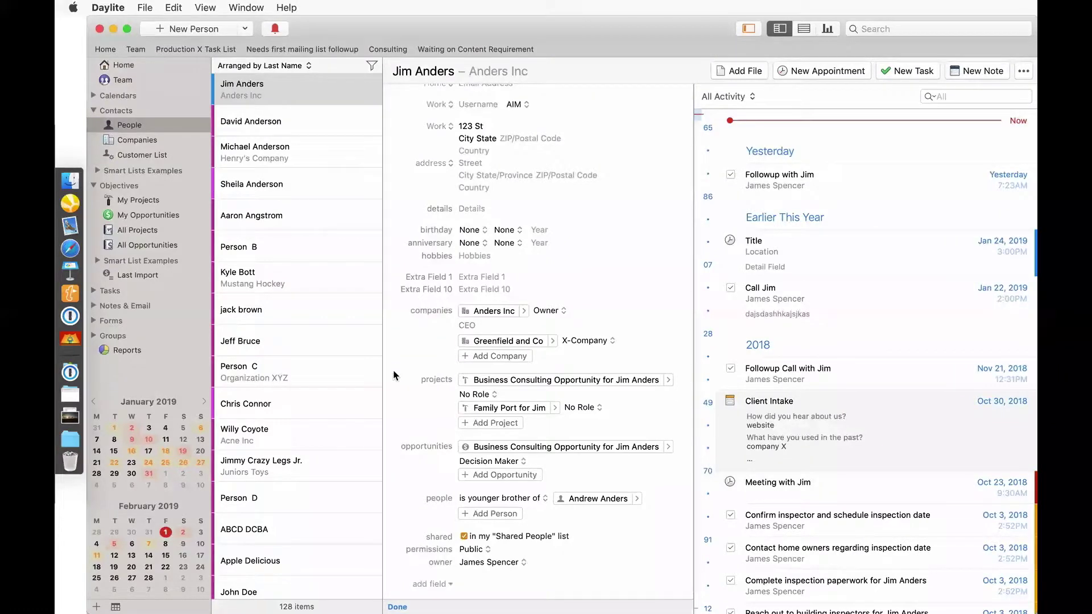
Step: List all opportunities, look through the business consulting opportunity's activity history, and open its details for editing
click(176, 245)
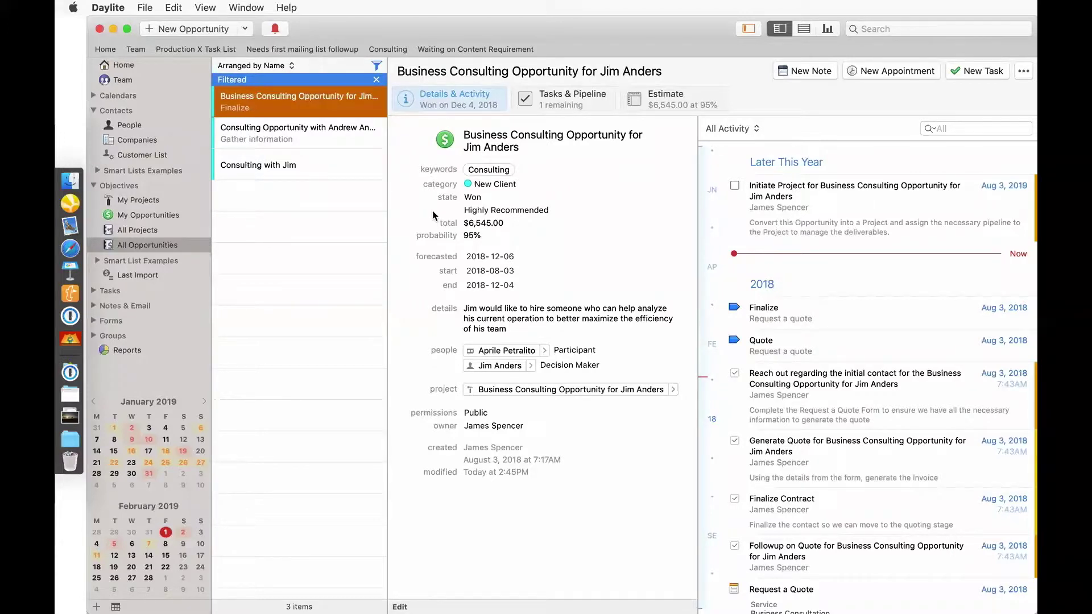
scroll(752, 246, down, 5)
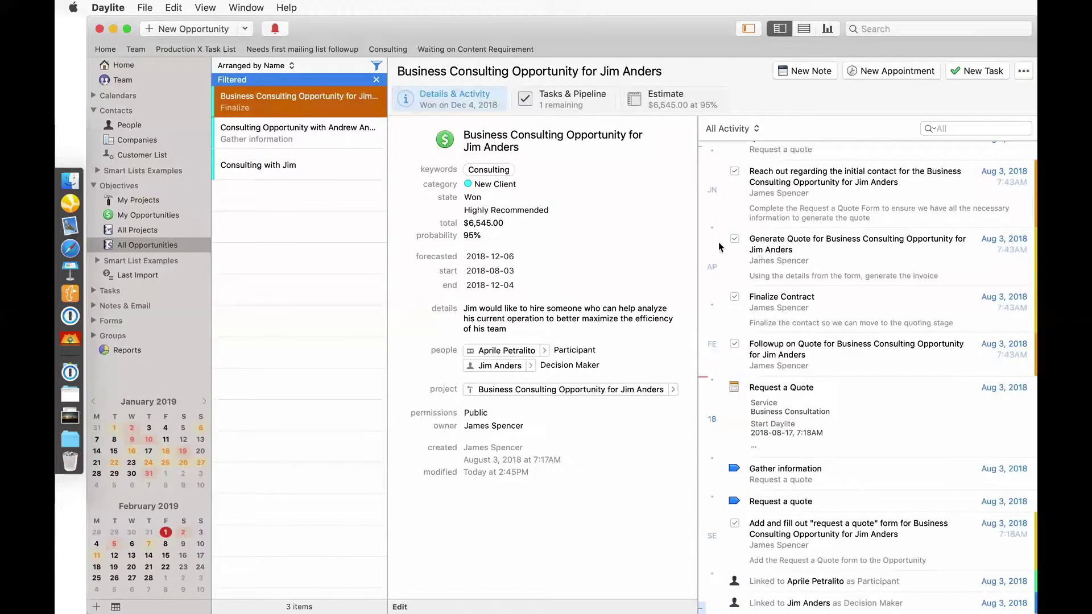
double_click(569, 203)
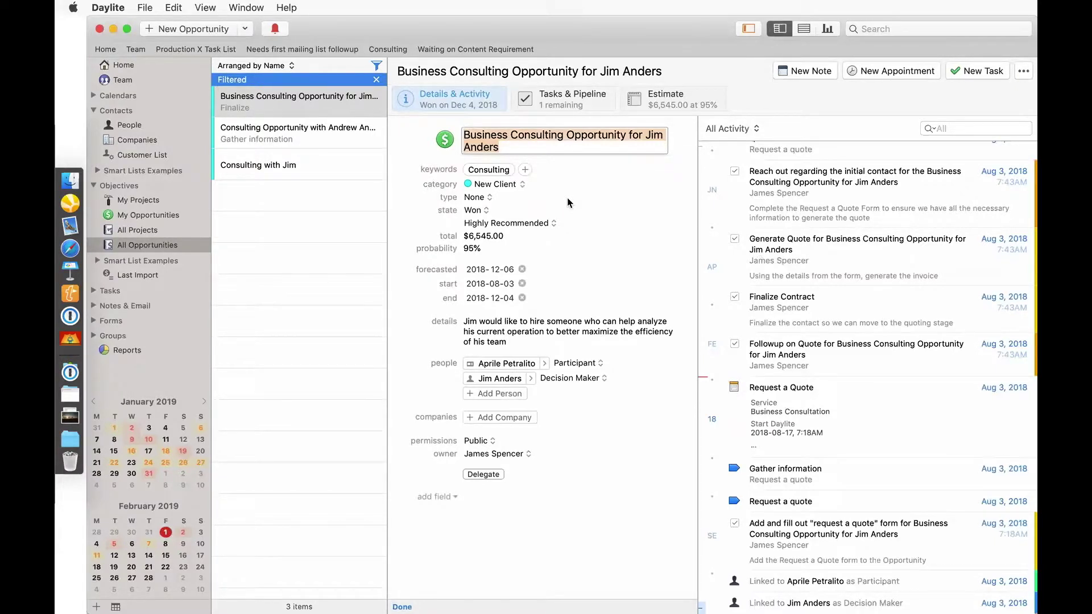
Step: Review the category, keyword and type choices for the business consulting opportunity, keeping New Client as category and None as type
click(522, 186)
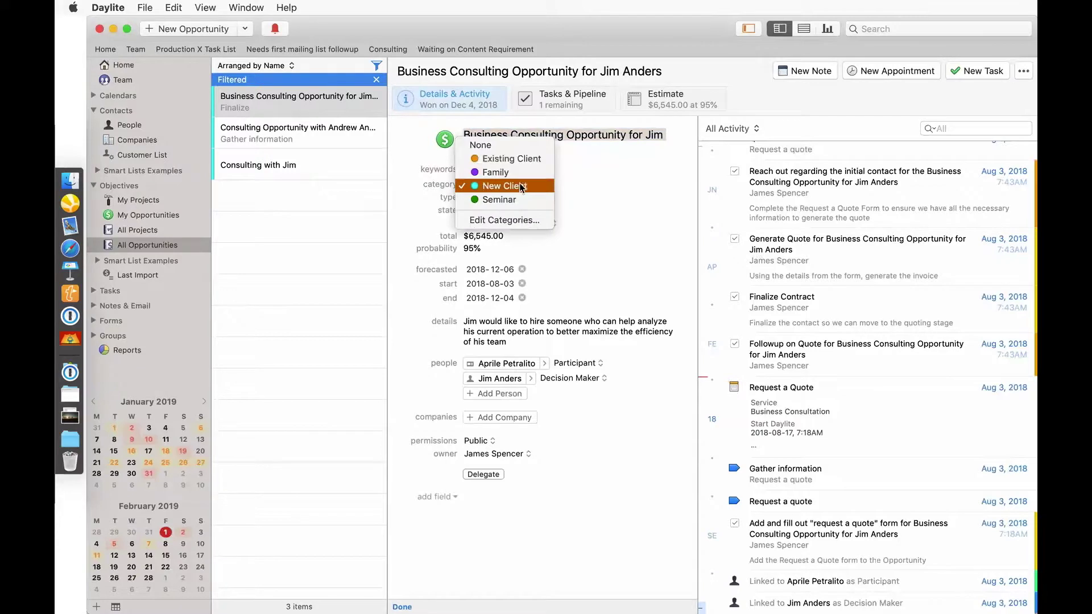
click(522, 187)
click(524, 170)
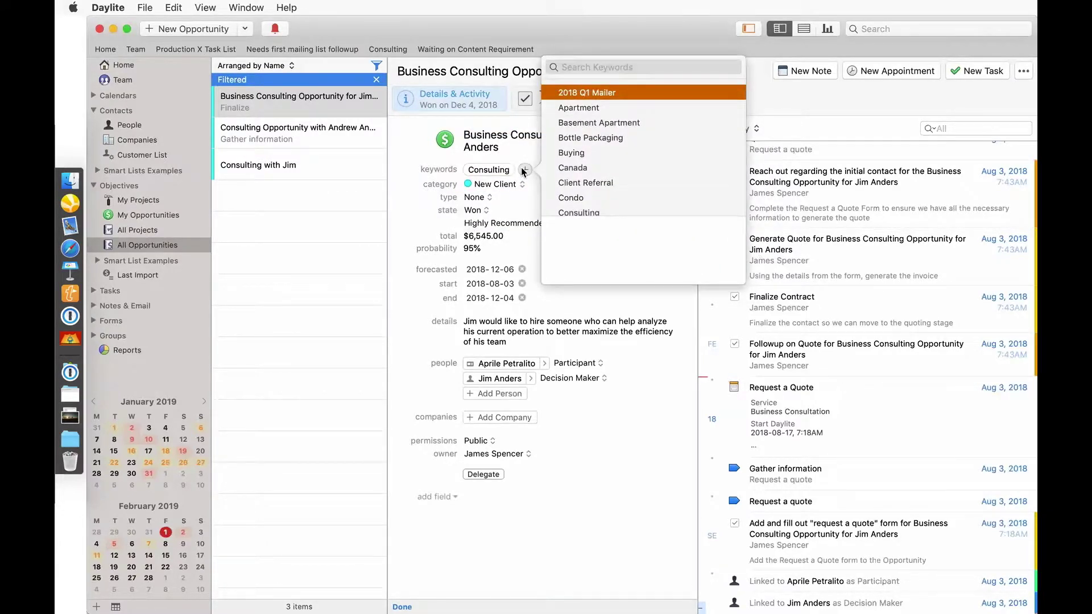
click(483, 197)
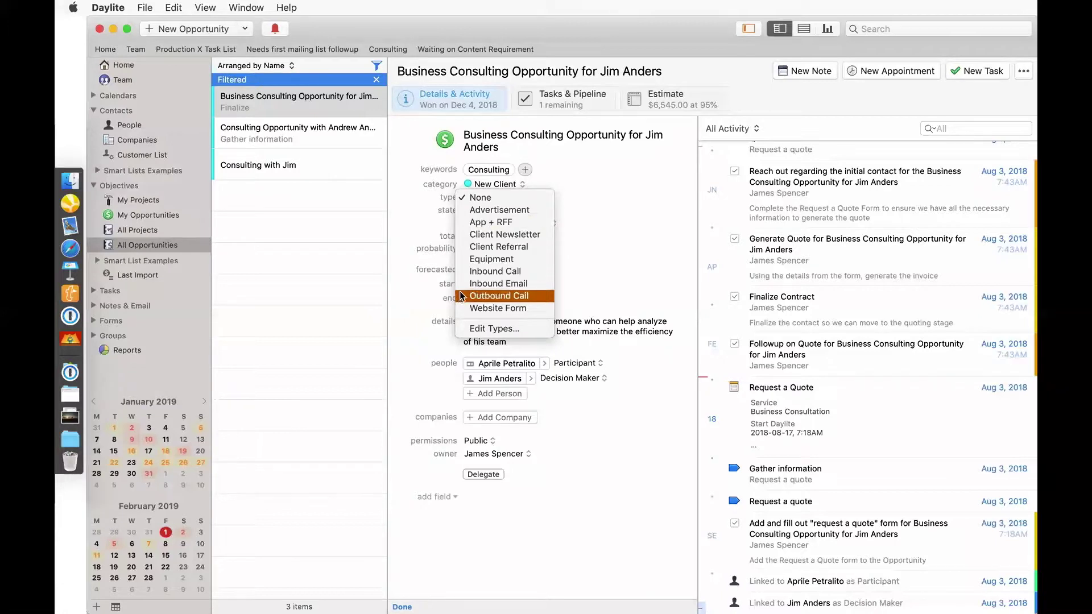
click(590, 228)
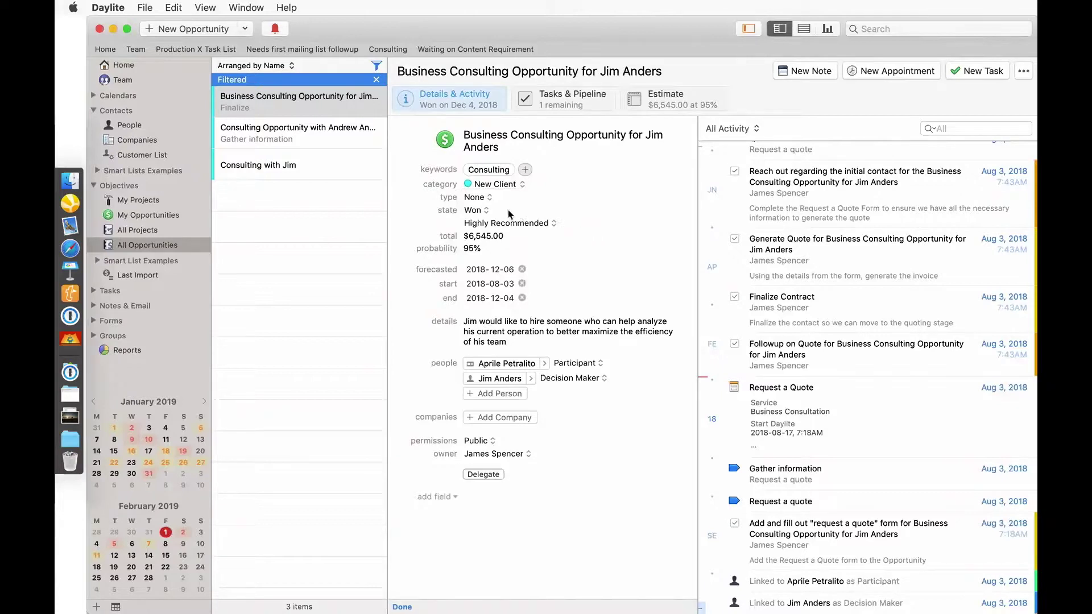
Step: Review the opportunity's state and win reason choices, keeping Won and Highly Recommended, and inspect the Opportunity State Reasons preferences
click(484, 211)
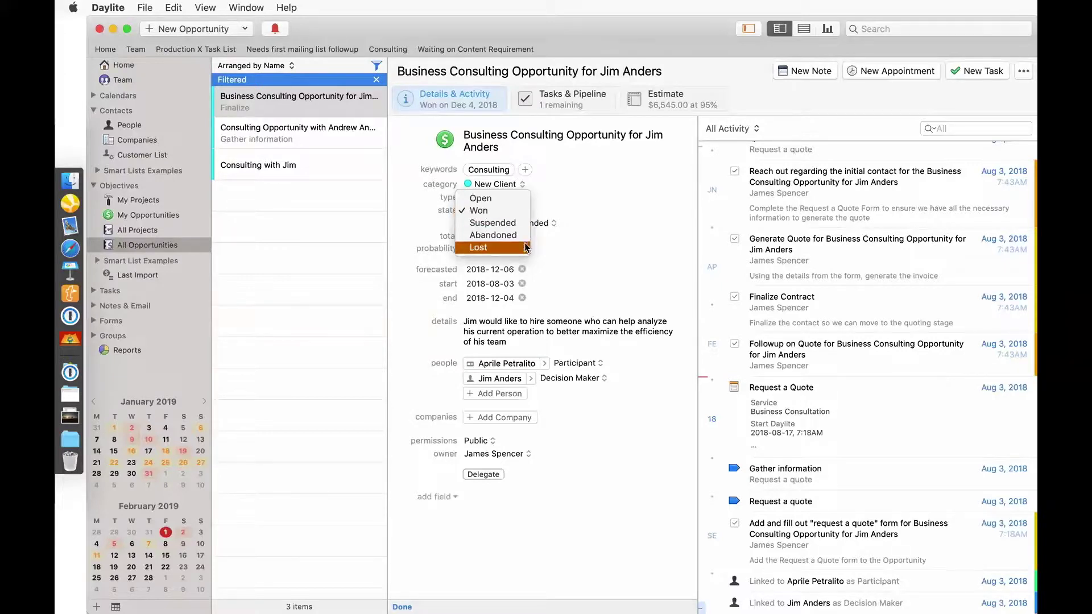
click(589, 214)
click(535, 224)
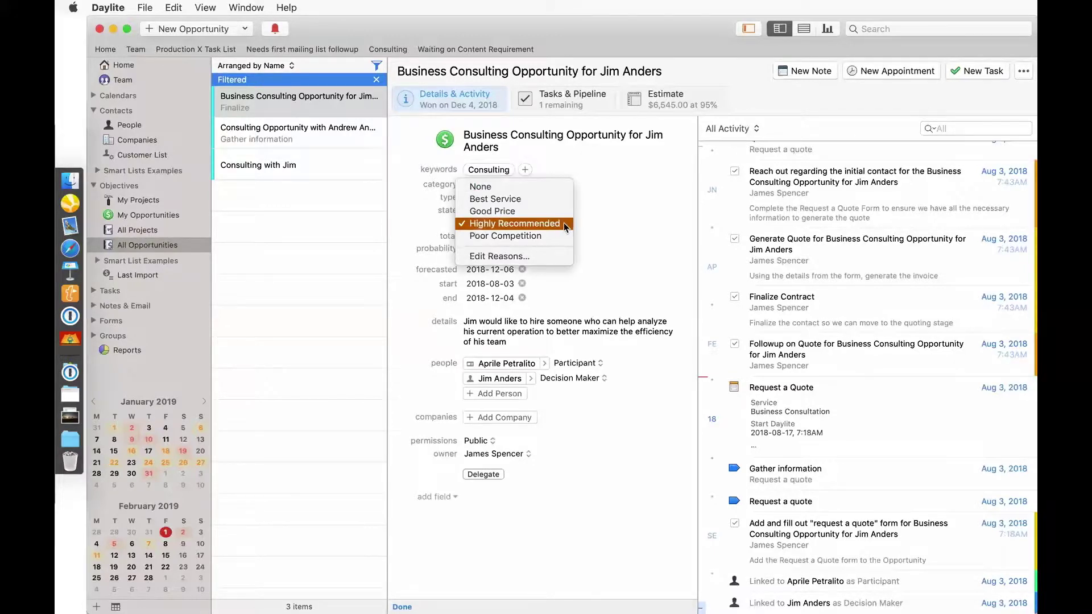
click(554, 257)
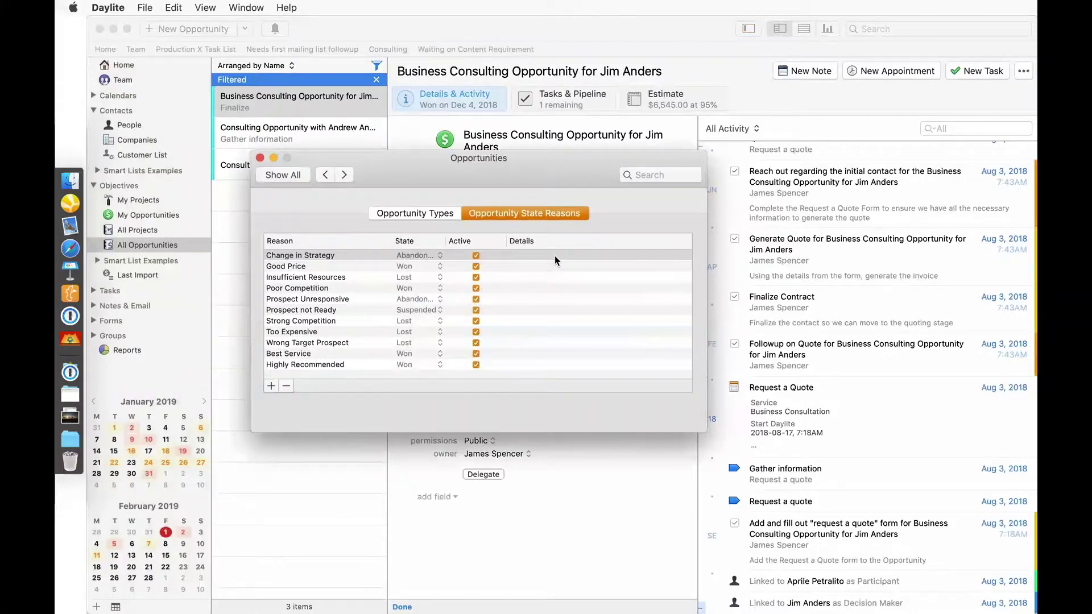
click(260, 158)
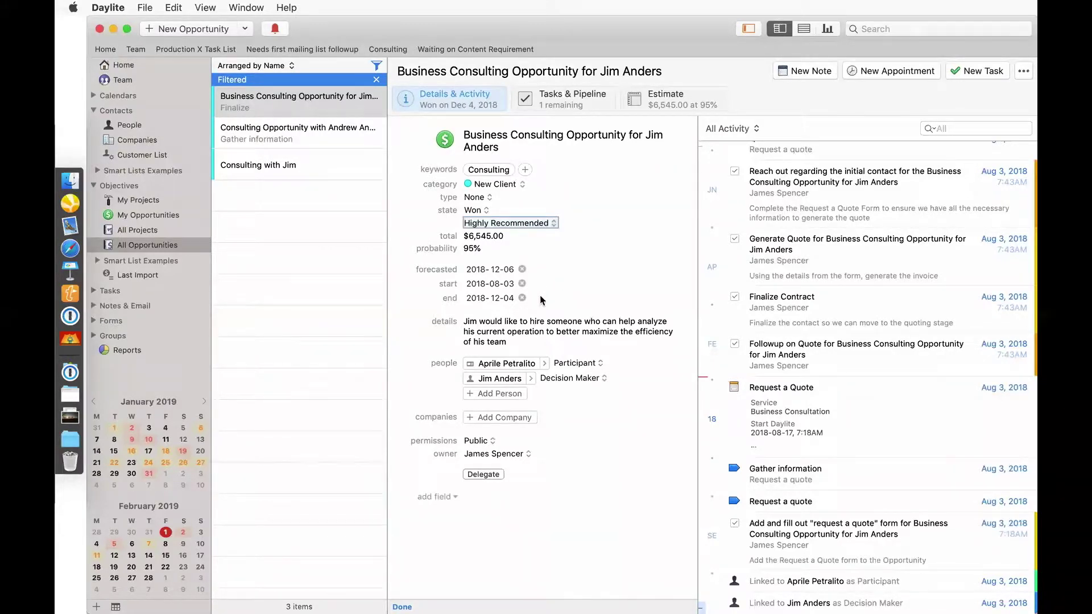
Step: Review the role choices for the linked decision maker and the Person Roles preferences, keep Decision Maker, and finish editing the opportunity
click(533, 342)
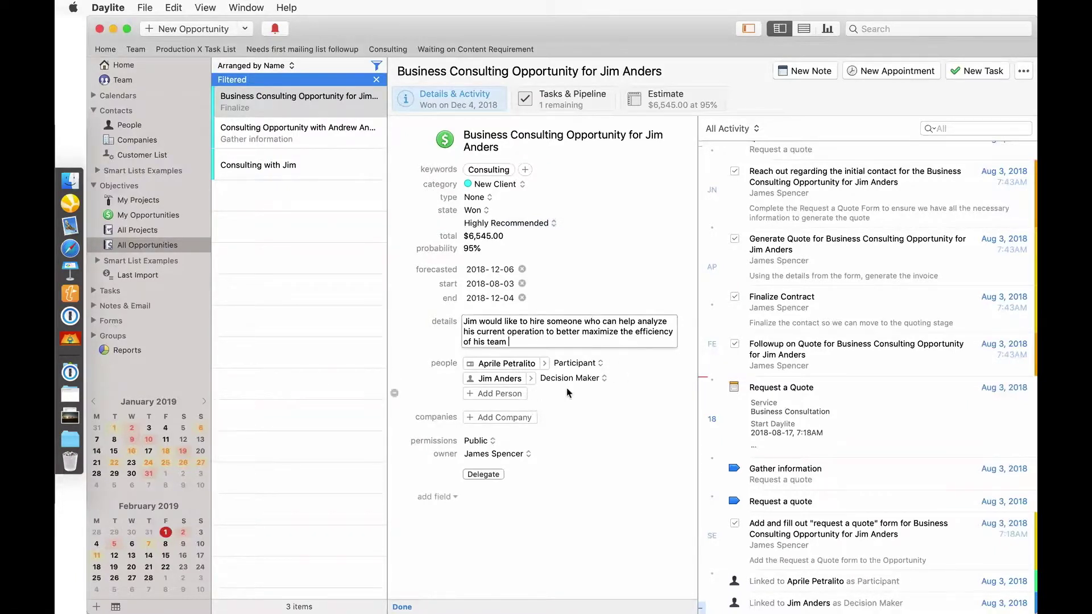
click(599, 379)
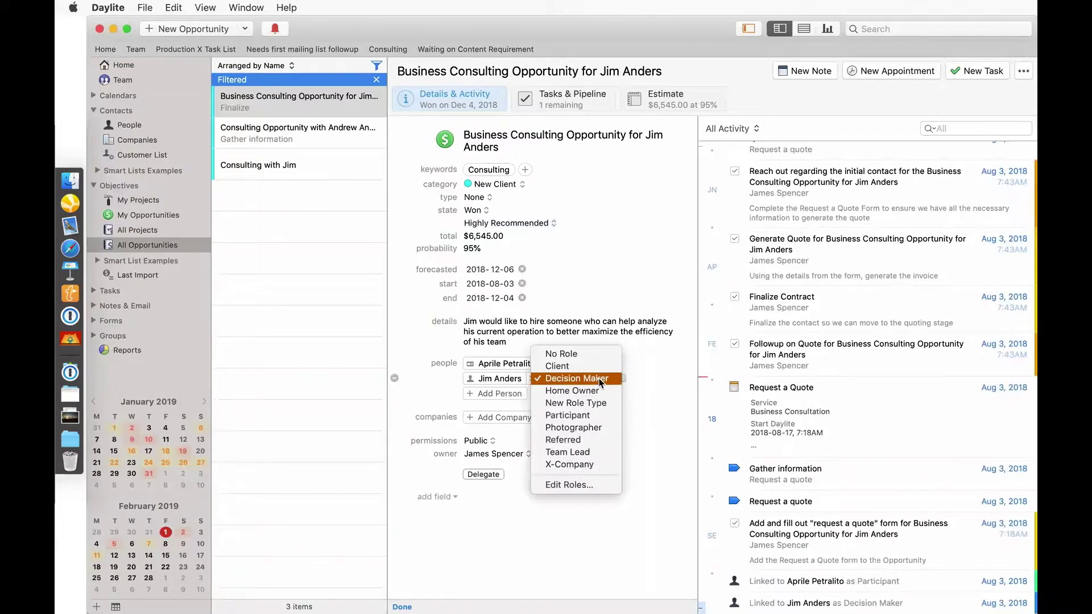
click(600, 381)
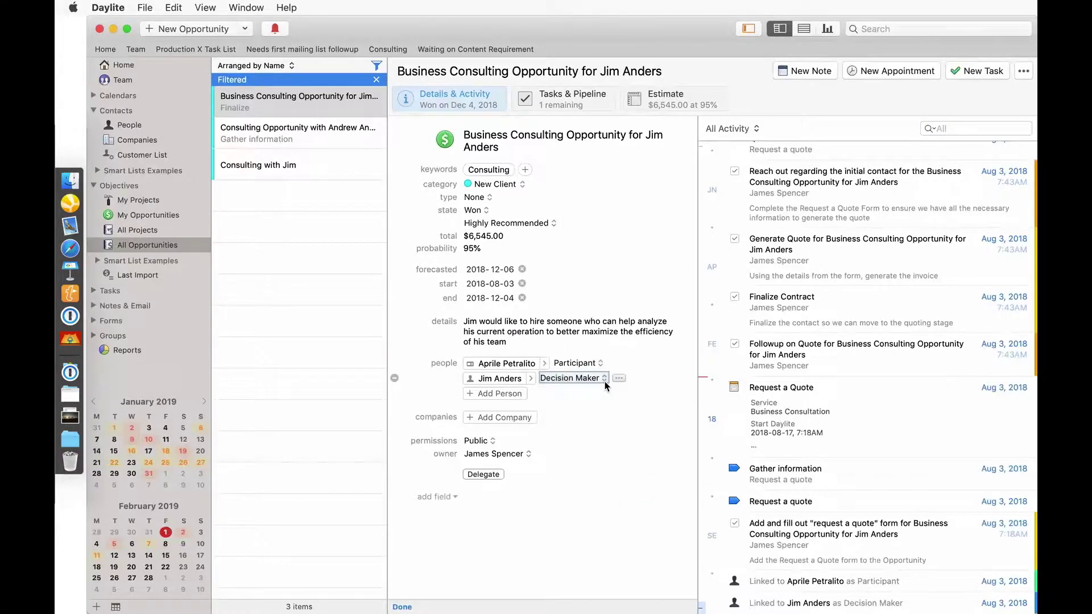
click(604, 381)
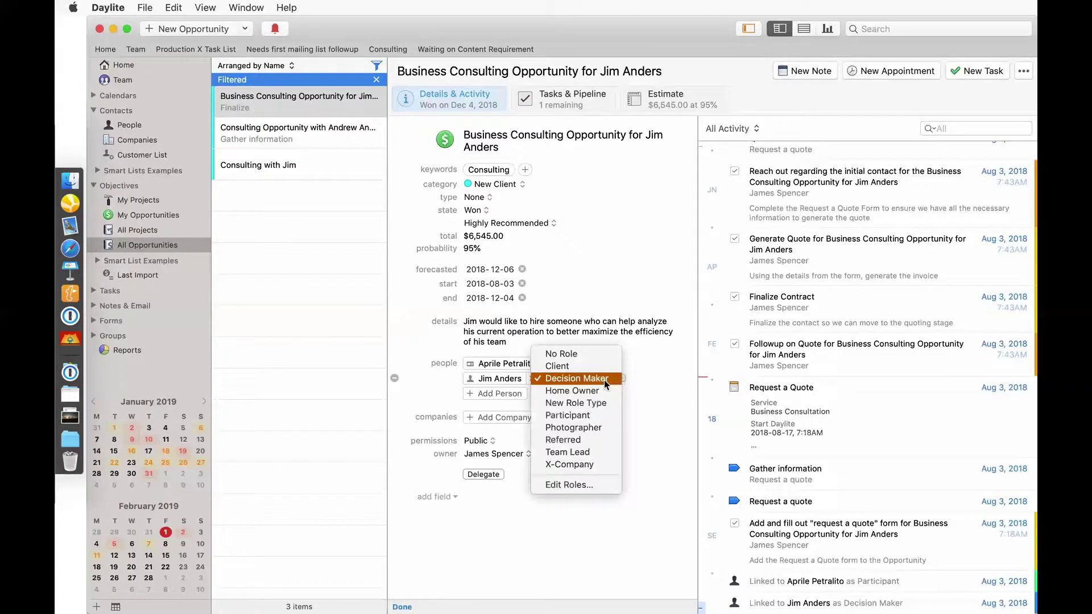
click(591, 488)
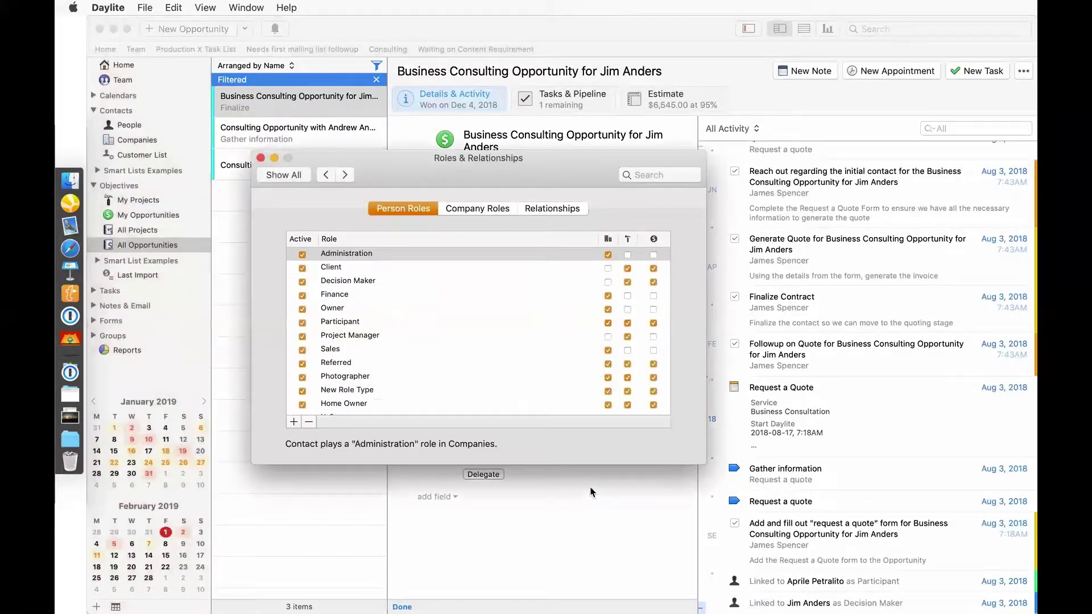
click(260, 159)
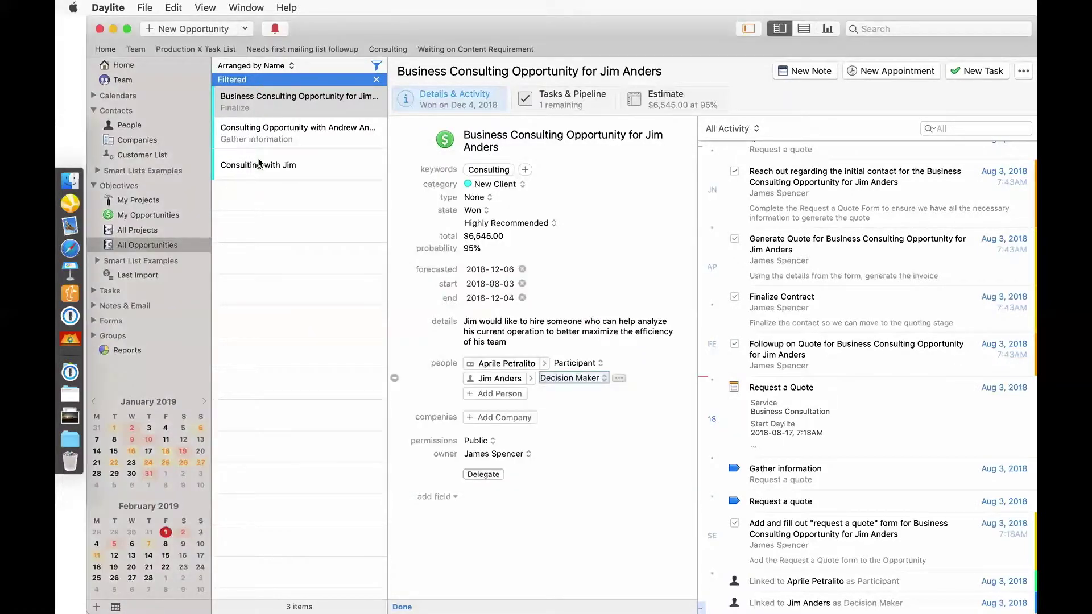
click(401, 608)
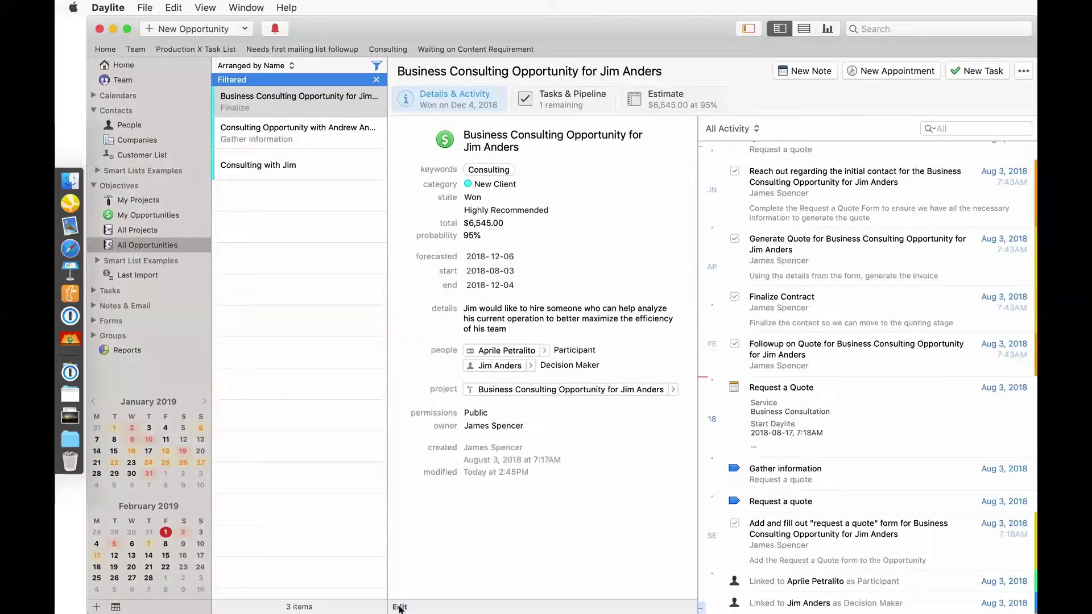
Step: Reopen the opportunity for editing, browse its additional fields, and inspect the Opportunity custom field names in the preferences
click(644, 392)
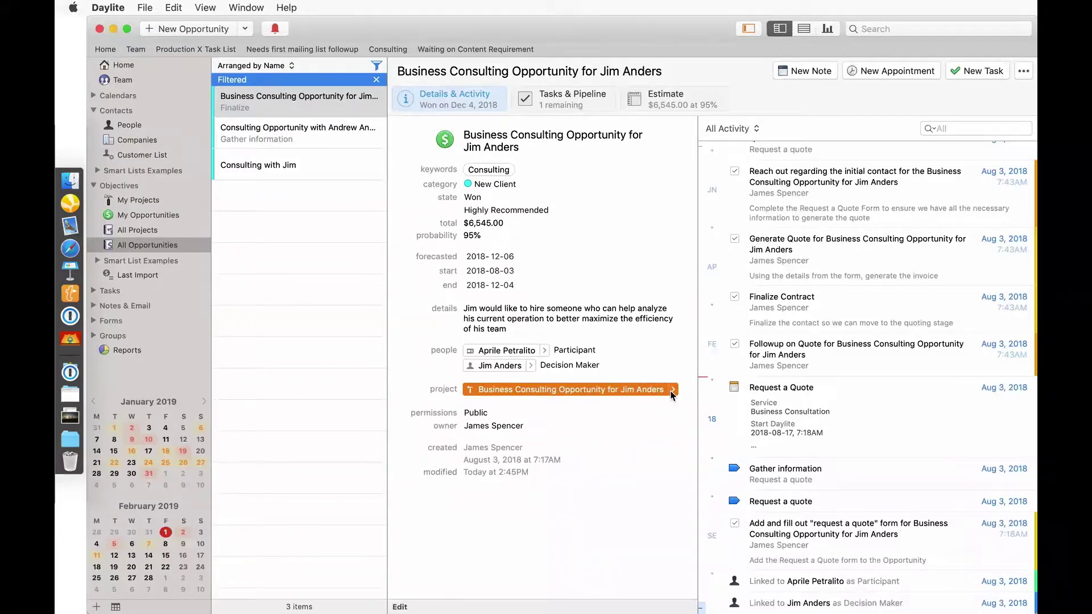
click(400, 607)
click(446, 499)
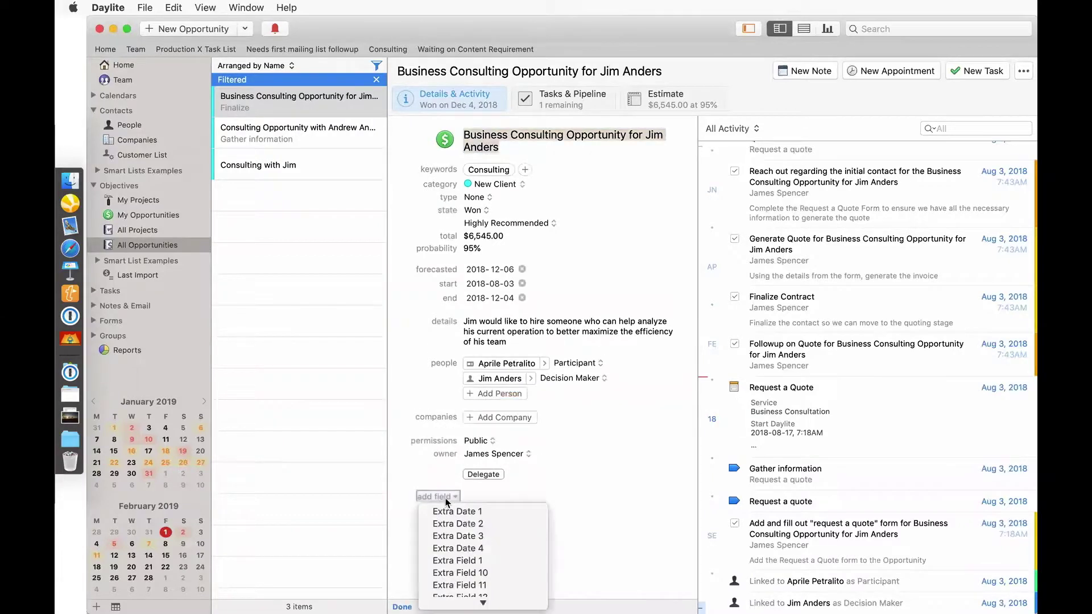
scroll(443, 550, down, 2)
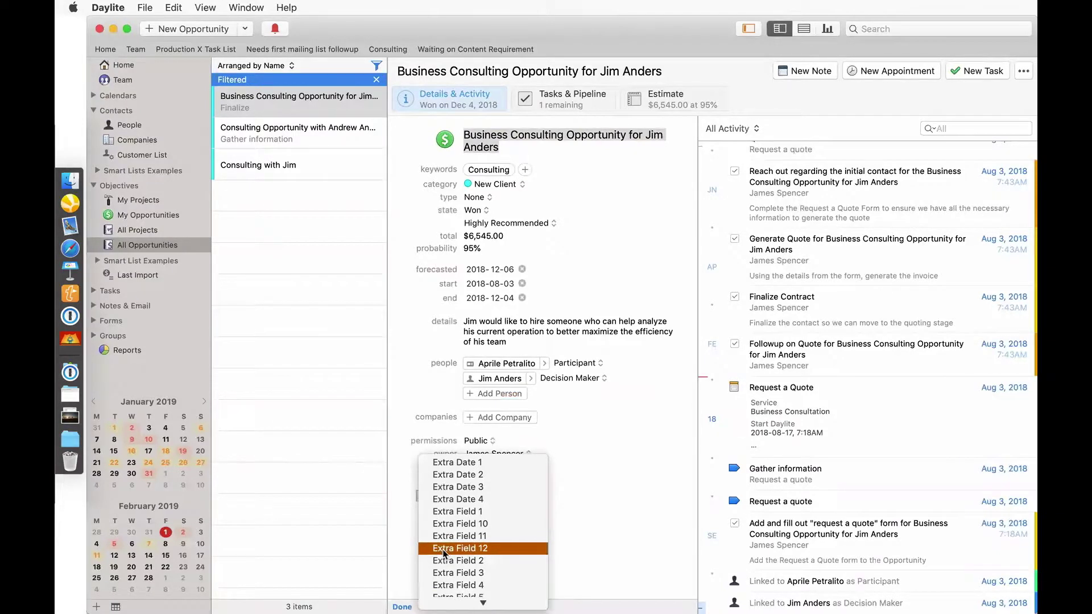
scroll(443, 550, down, 3)
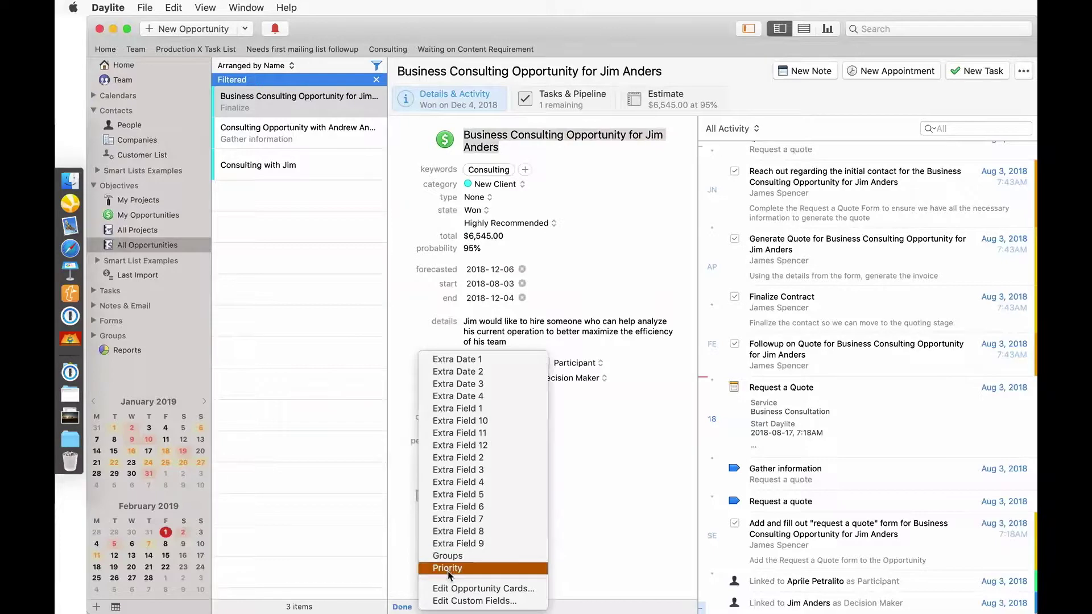
click(454, 602)
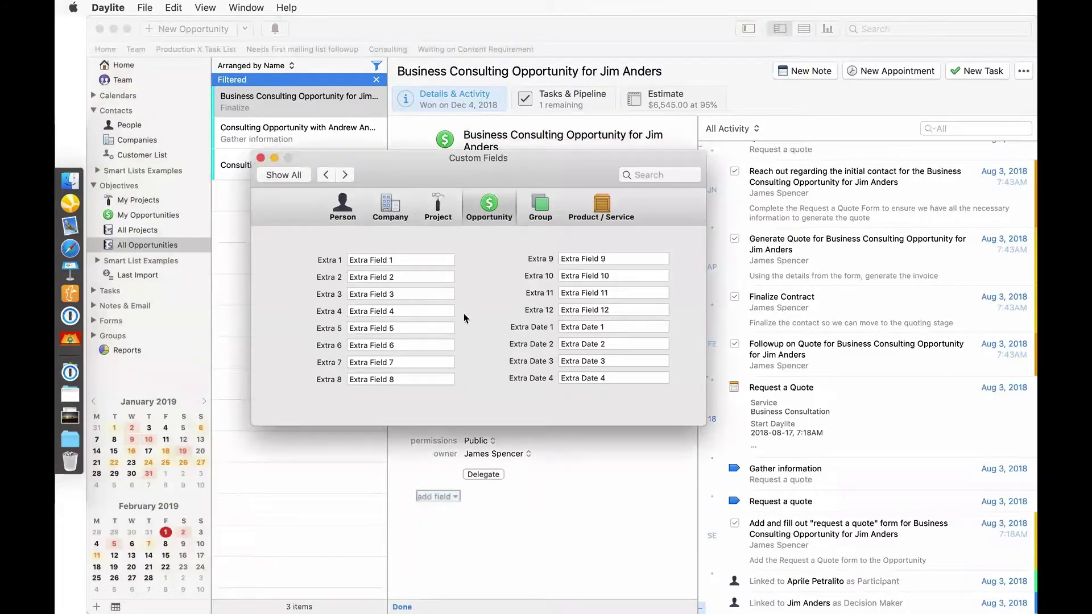
click(261, 158)
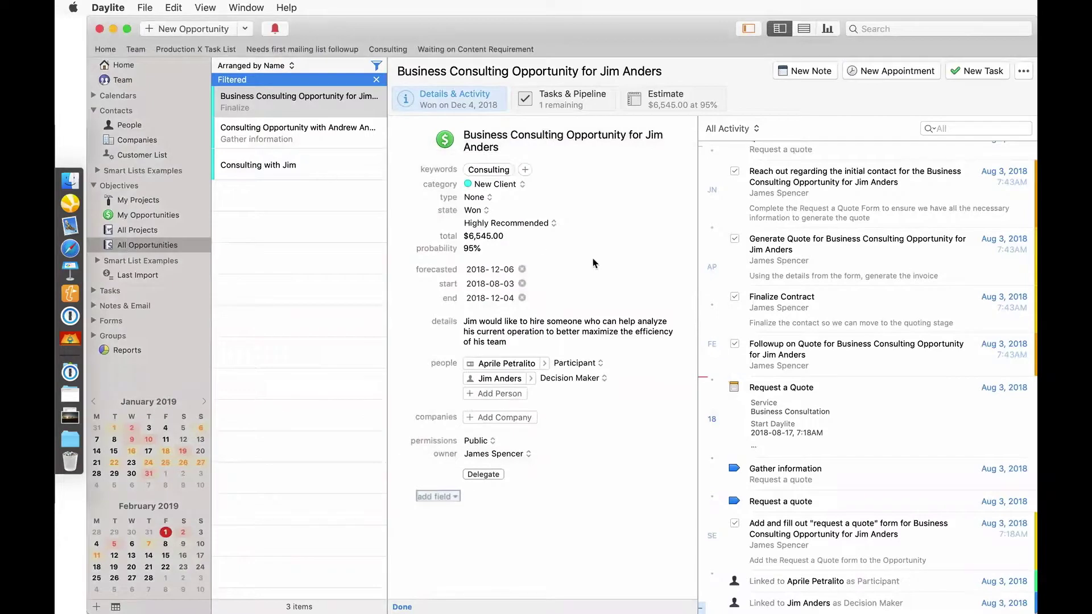
Step: Open the opportunity's Request a Quote form, examine its fields in edit mode, and close it unchanged
double_click(779, 415)
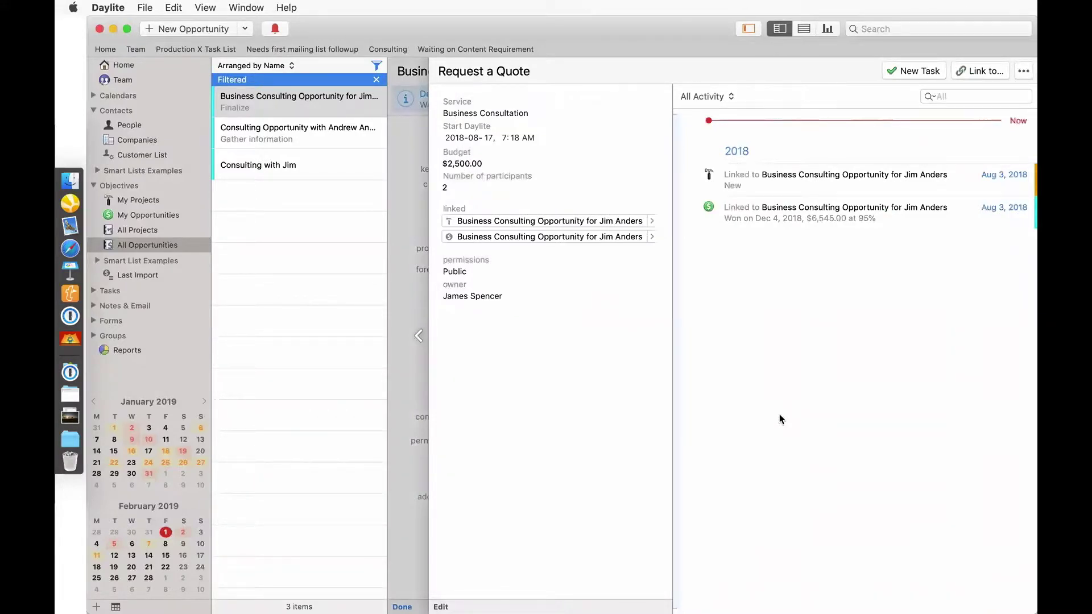
double_click(627, 386)
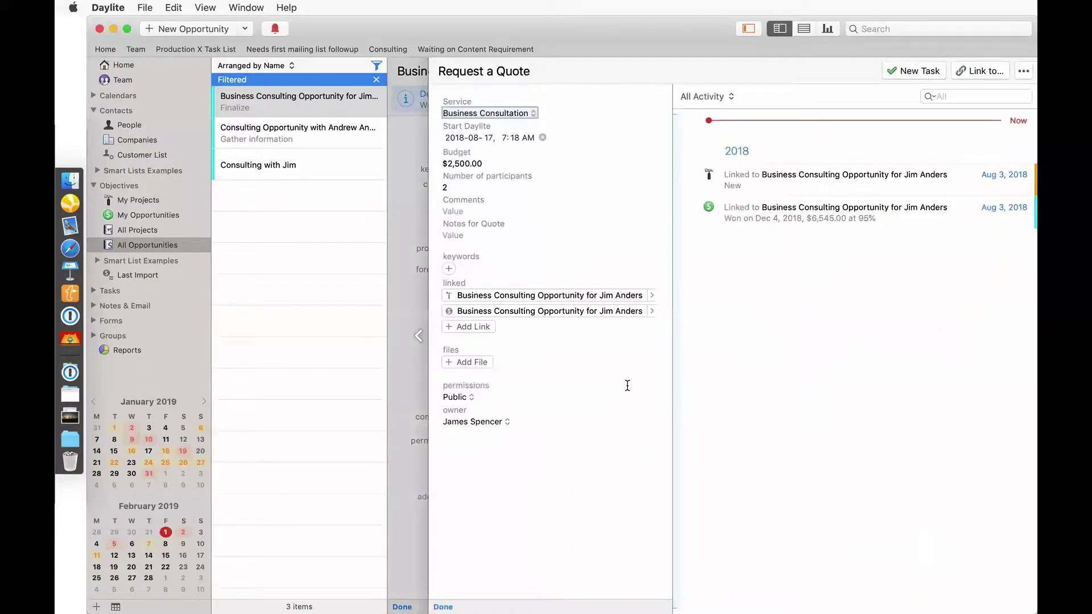
click(443, 606)
click(409, 417)
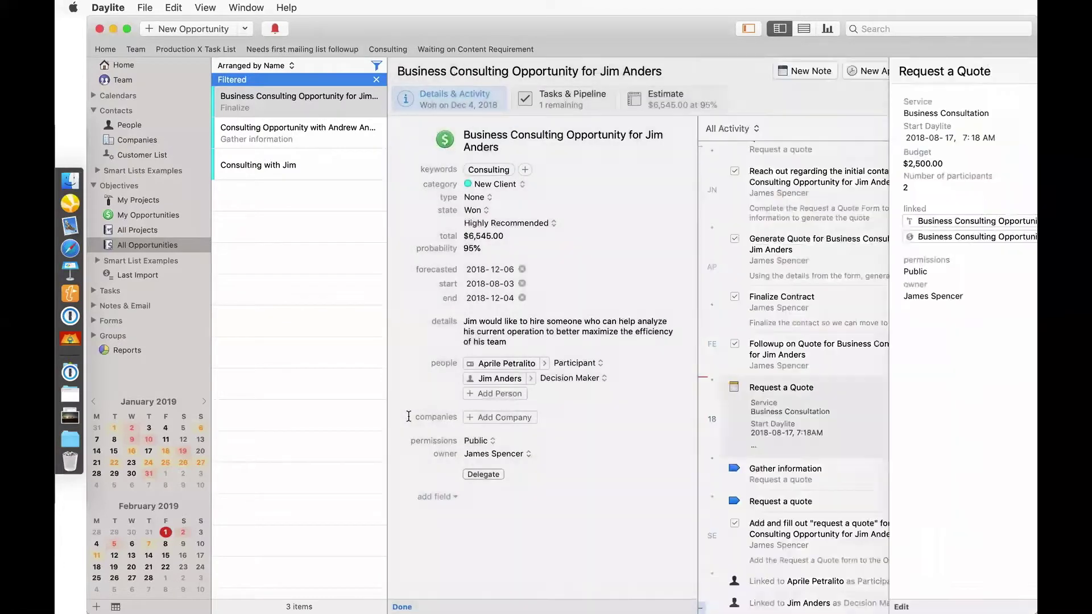
Step: Show the opportunity's tasks and pipeline with completed tasks included, and look through the Gather information, Quote and Finalize stages
click(588, 107)
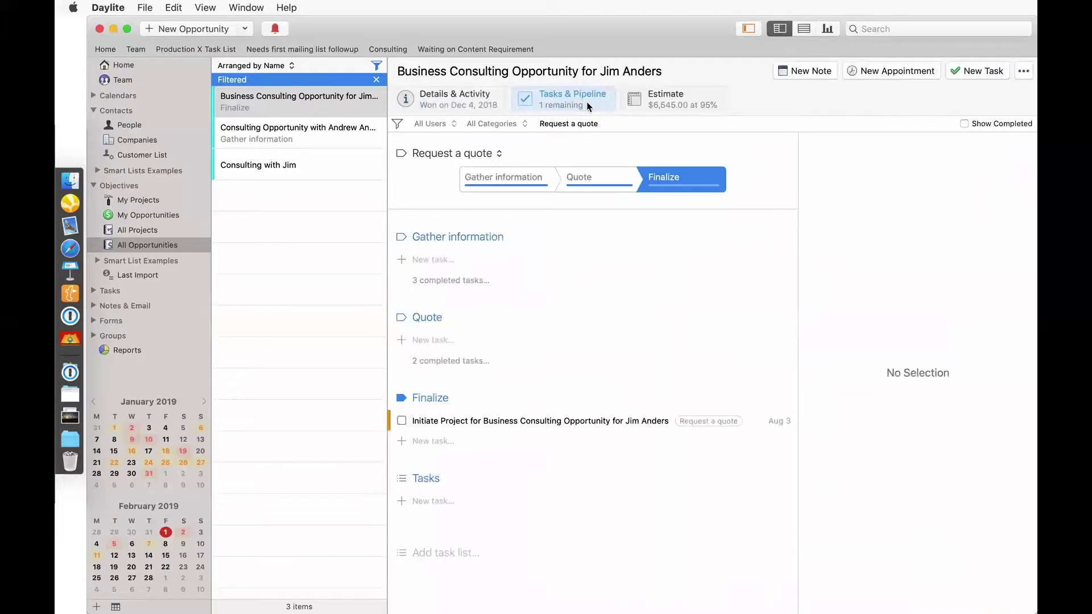
click(965, 124)
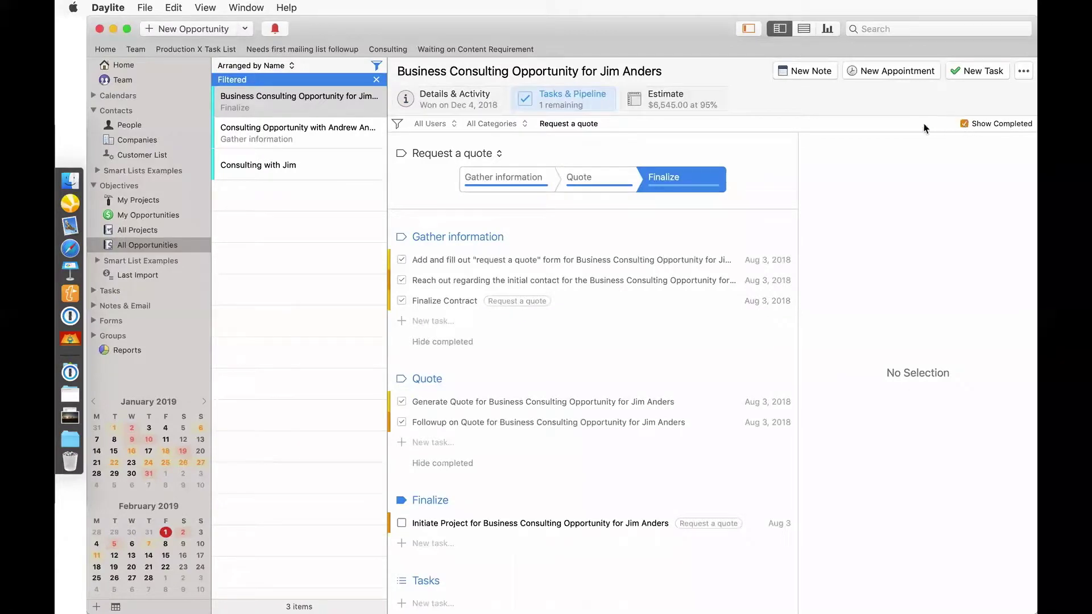
scroll(744, 158, down, 1)
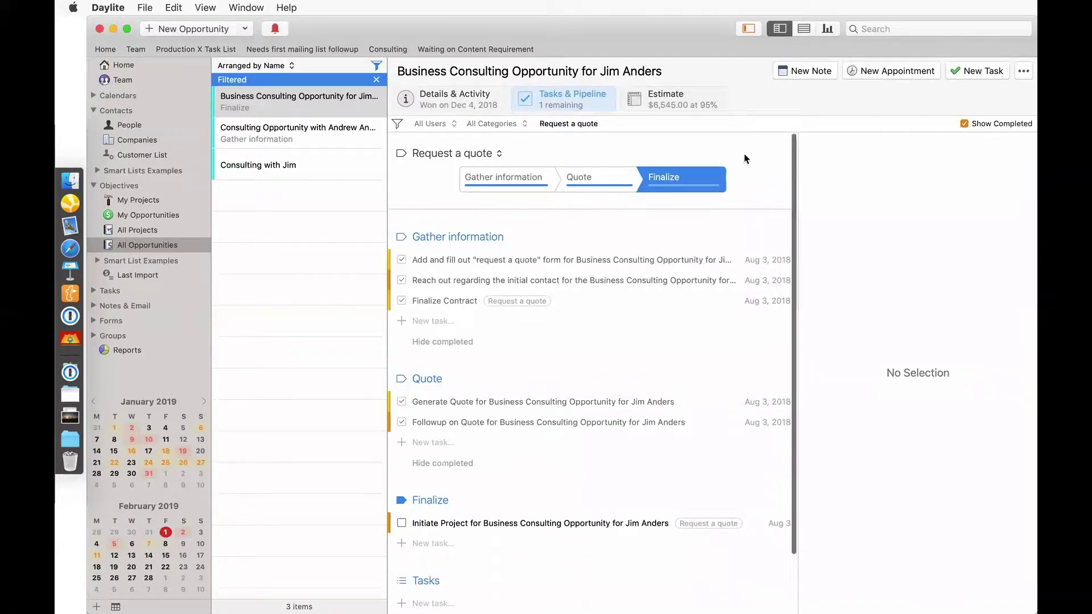
scroll(726, 221, down, 2)
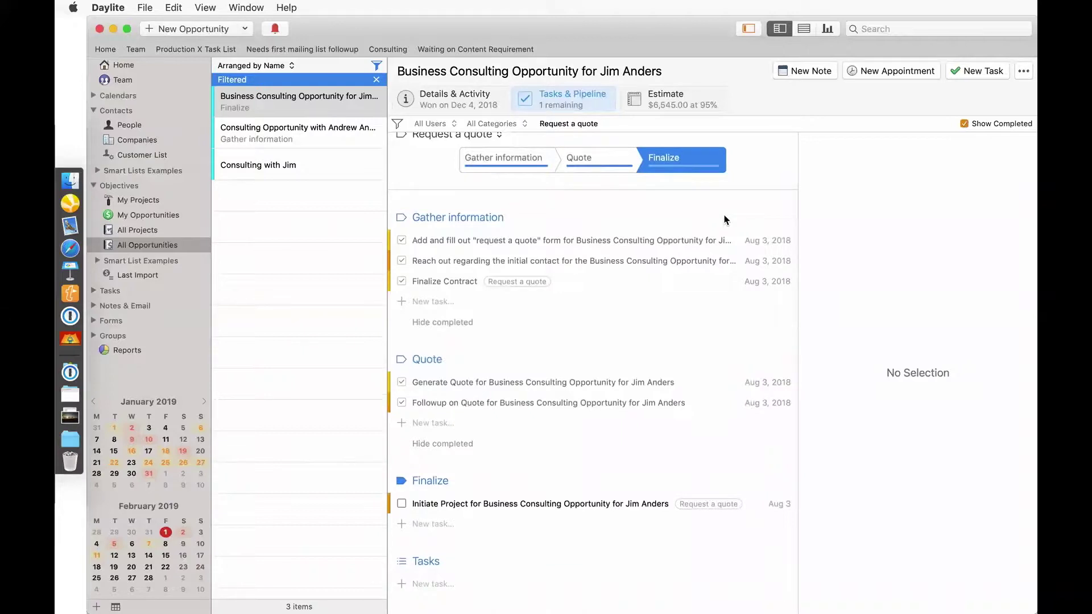
scroll(659, 304, down, 3)
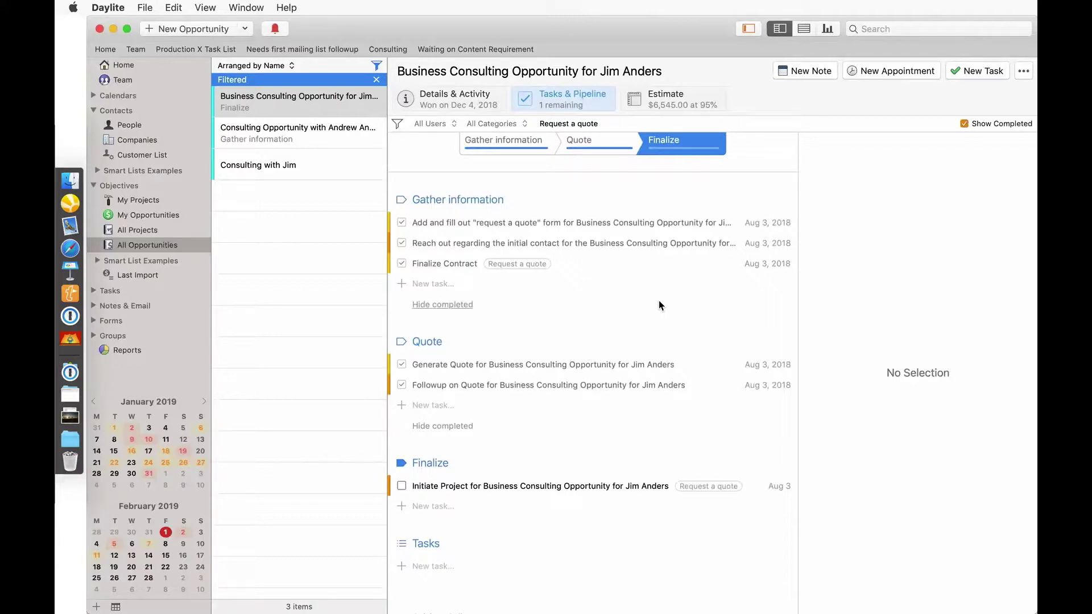
Step: Mark the Initiate Project task in the Finalize stage as done, and return to the opportunity's details and activity
click(402, 486)
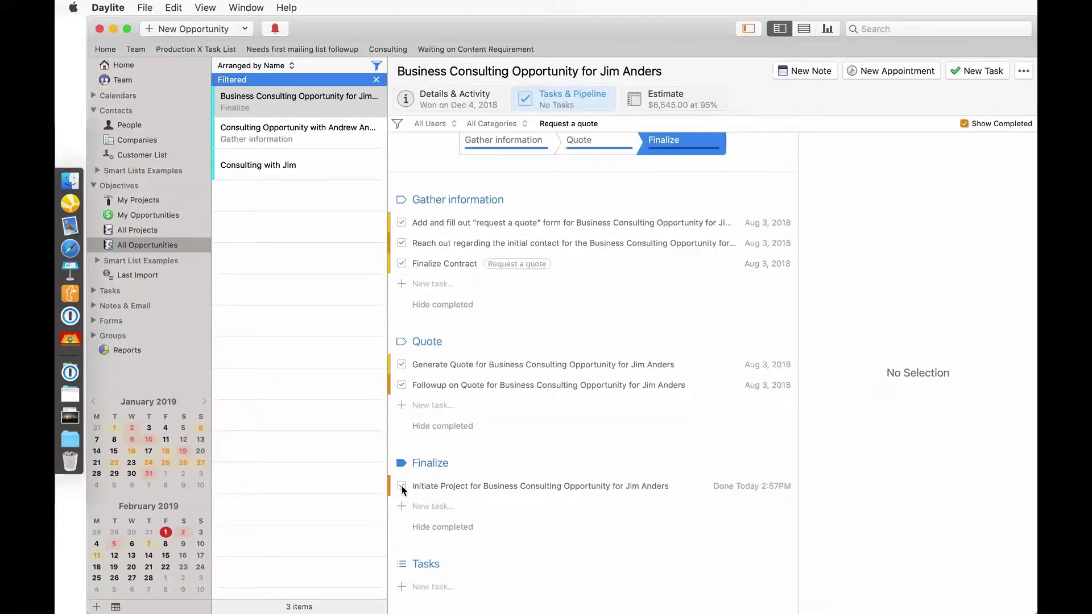
click(477, 108)
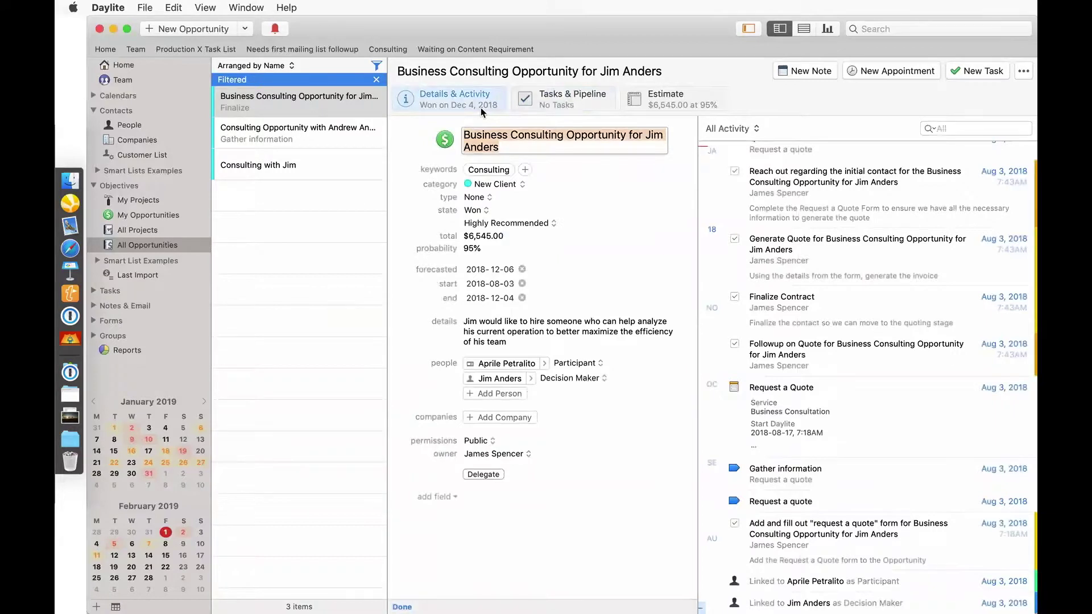
Step: Show the opportunity's current estimate, preview a new estimate document from it, and close the preview without creating it
click(653, 98)
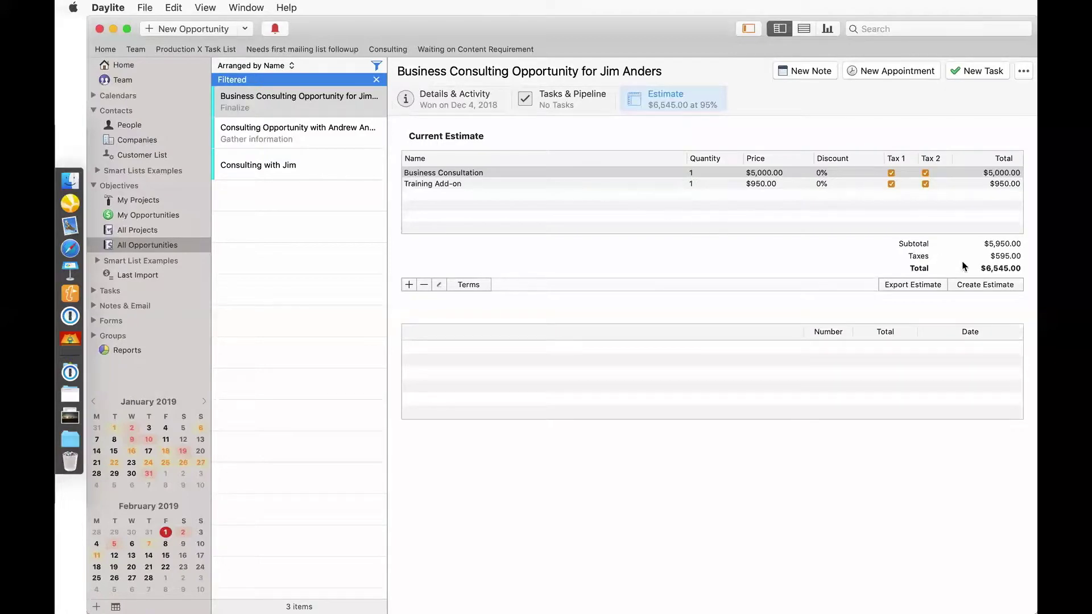
click(976, 286)
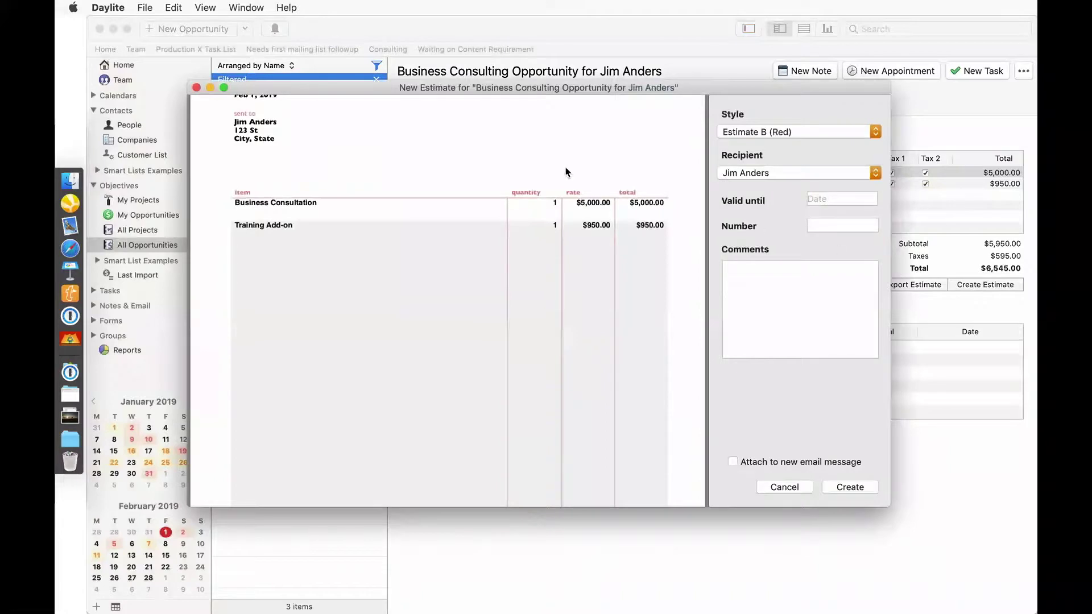
click(196, 89)
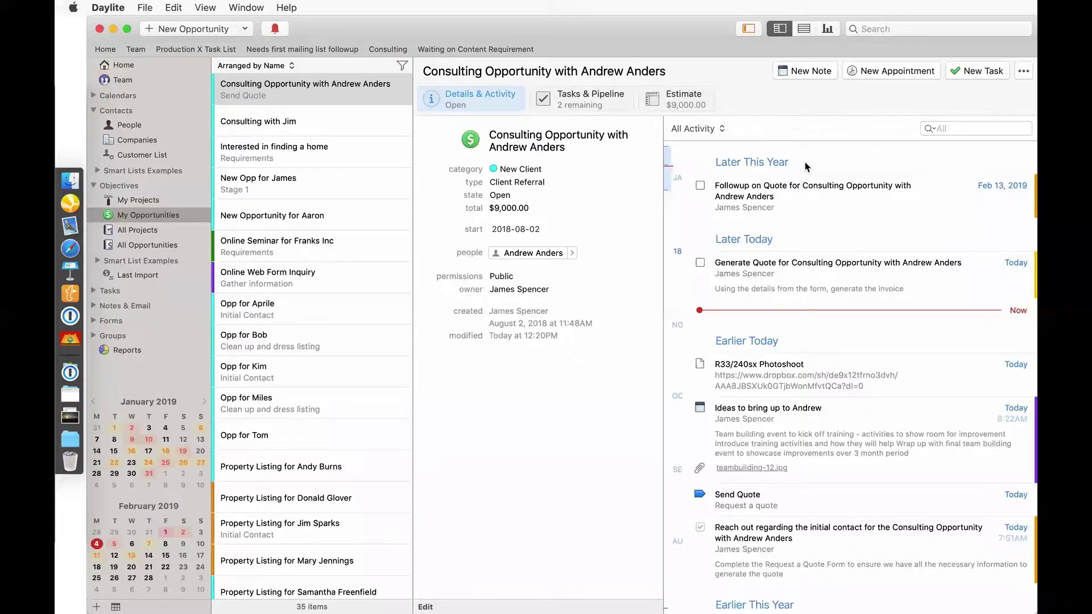
Step: Look through the consulting opportunity's activity history, from upcoming tasks back to the 2018 form and pipeline entries
scroll(805, 167, down, 3)
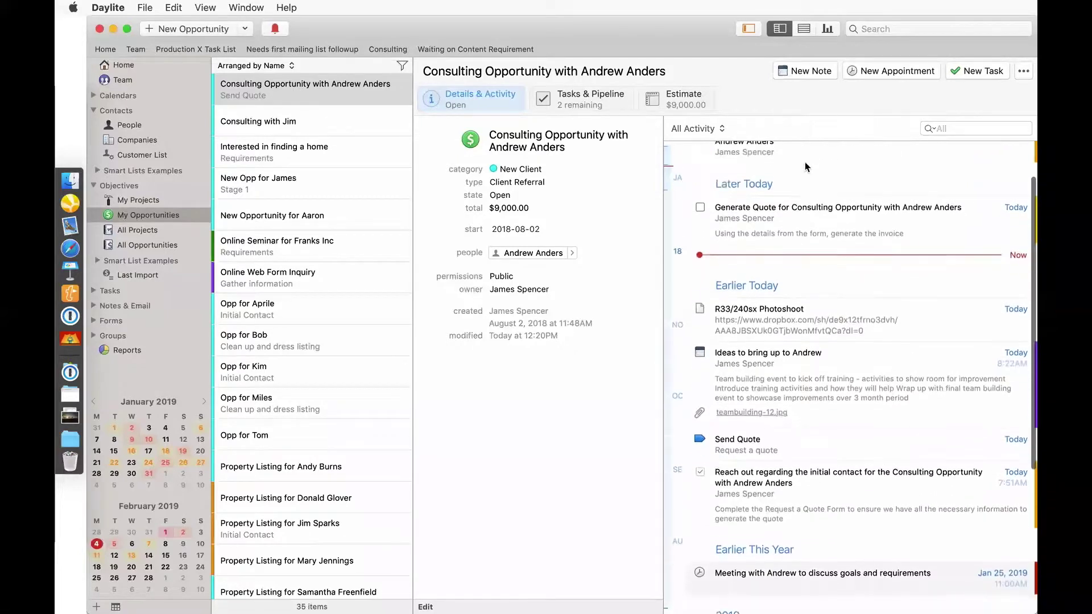
scroll(805, 167, down, 2)
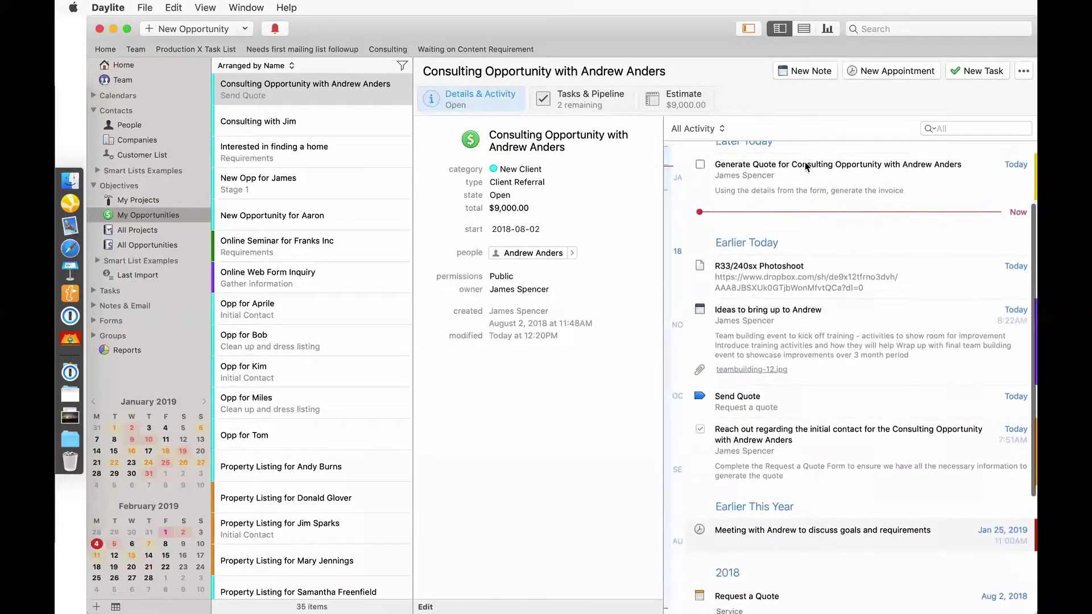
scroll(805, 167, down, 2)
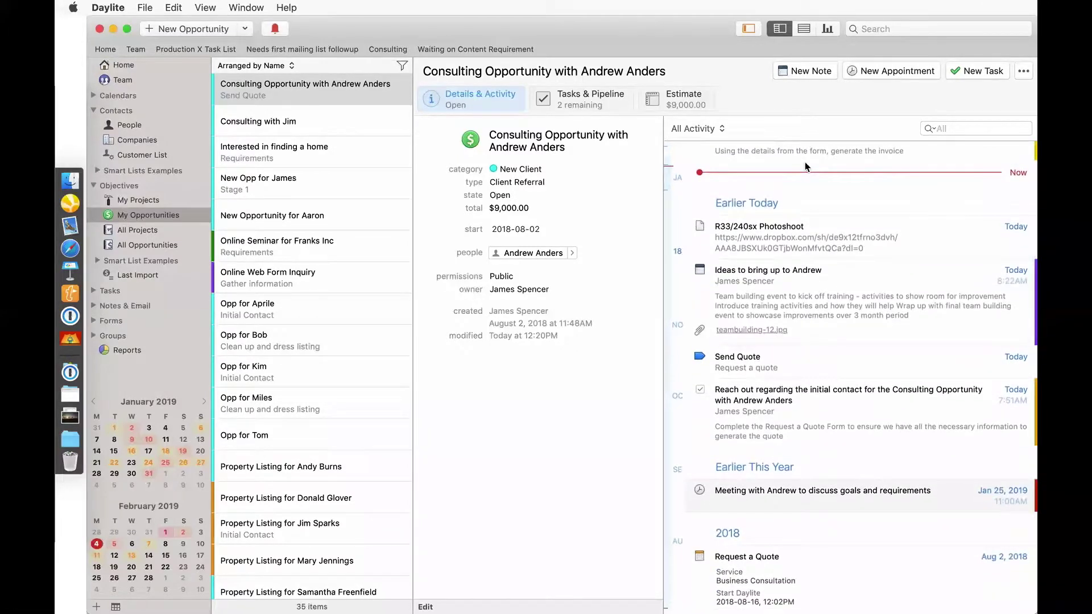
scroll(805, 166, down, 2)
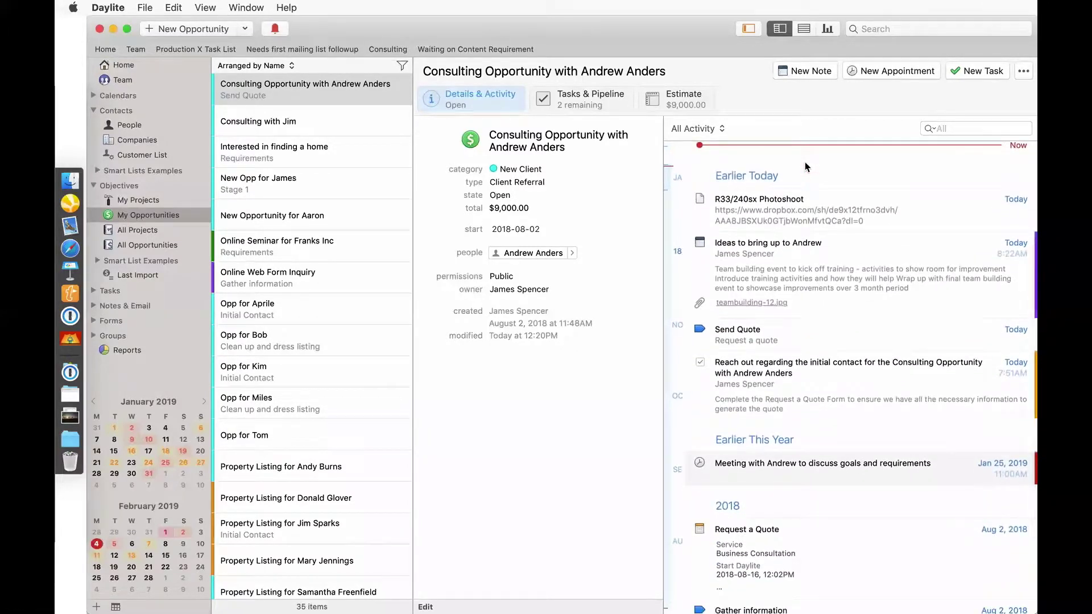
scroll(806, 167, down, 2)
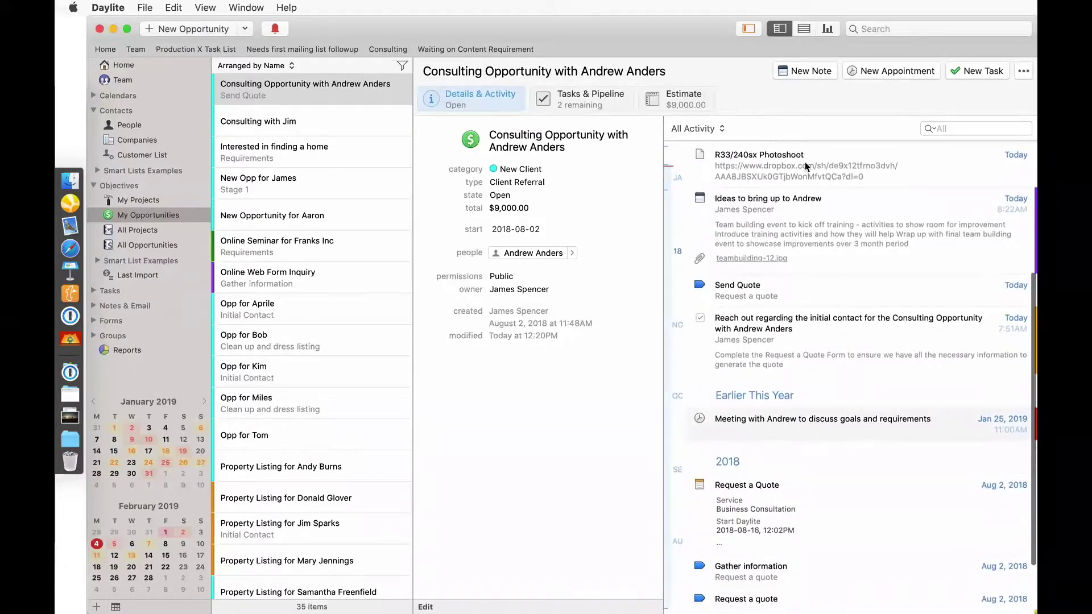
scroll(805, 164, down, 2)
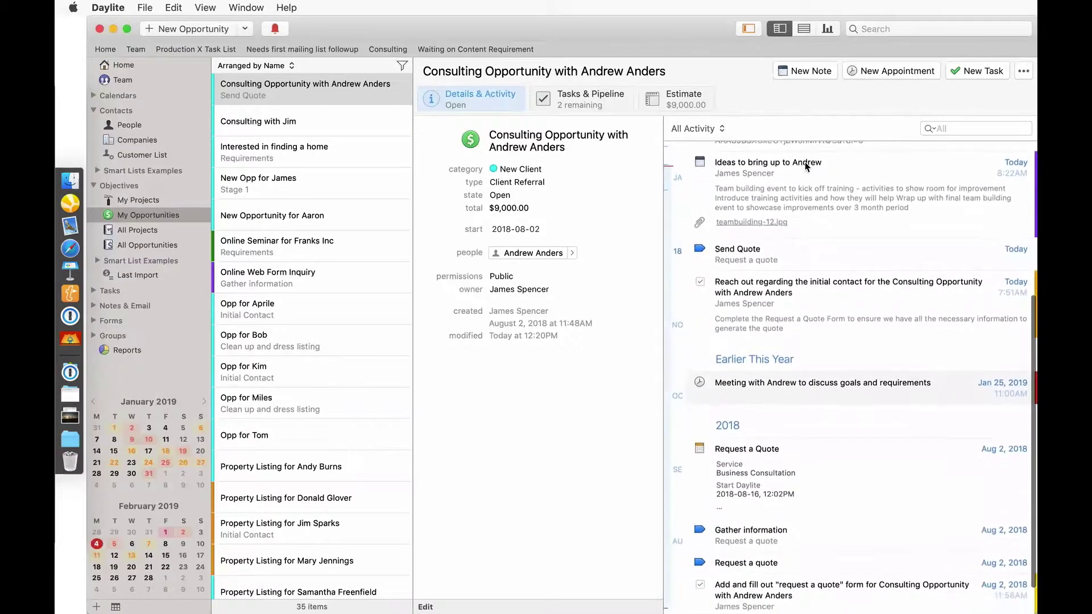
scroll(805, 167, down, 2)
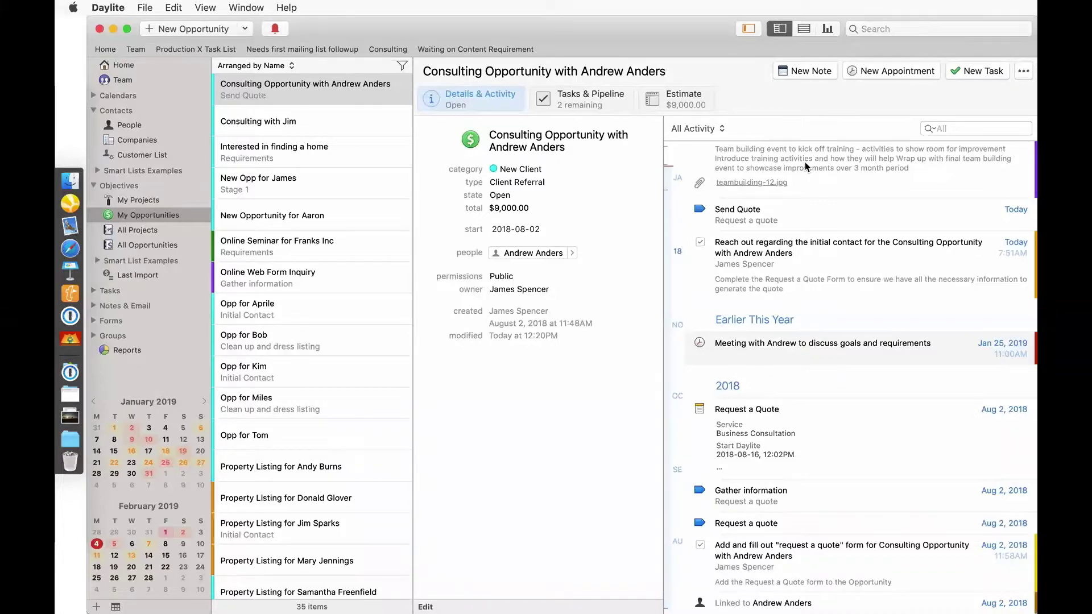
Step: Add a note to the opportunity titled "I have a great Idea" with the content "This idea will help me close the deal"
click(805, 73)
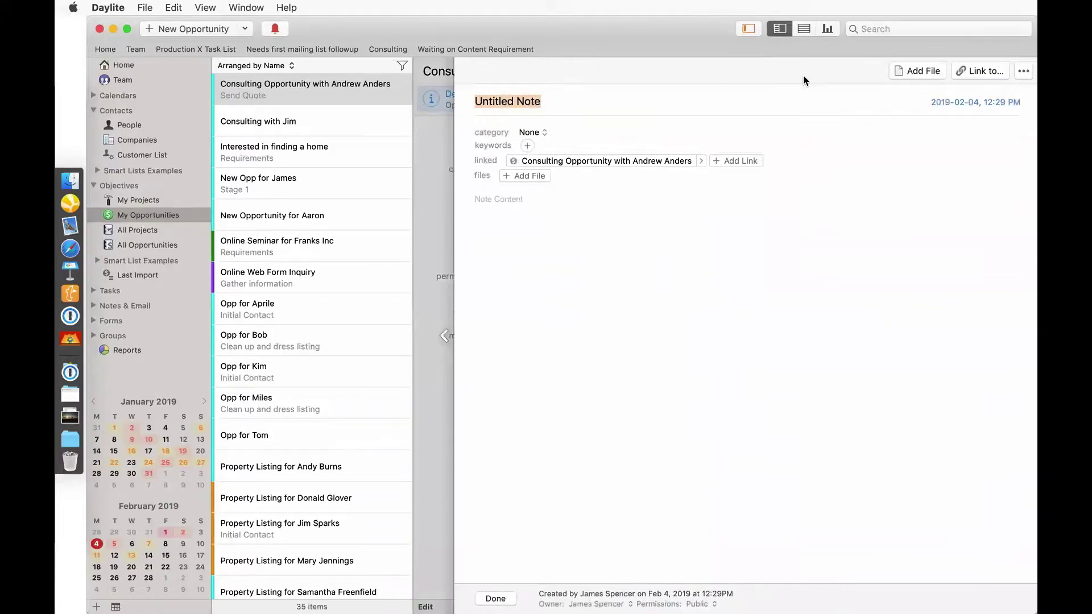
text(I have a great)
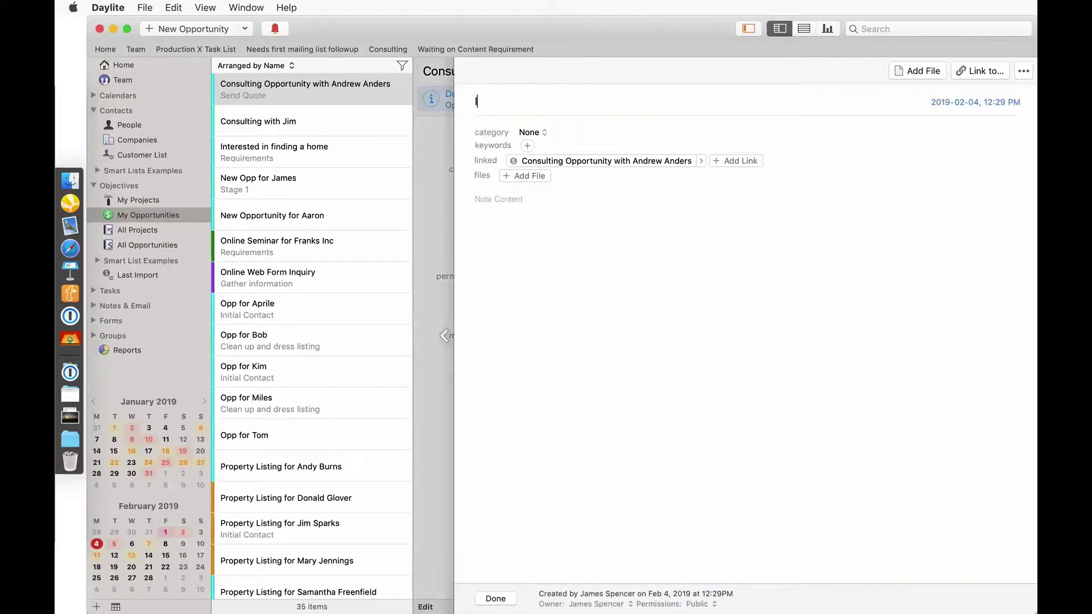
text( Idea)
click(580, 214)
text(This ide)
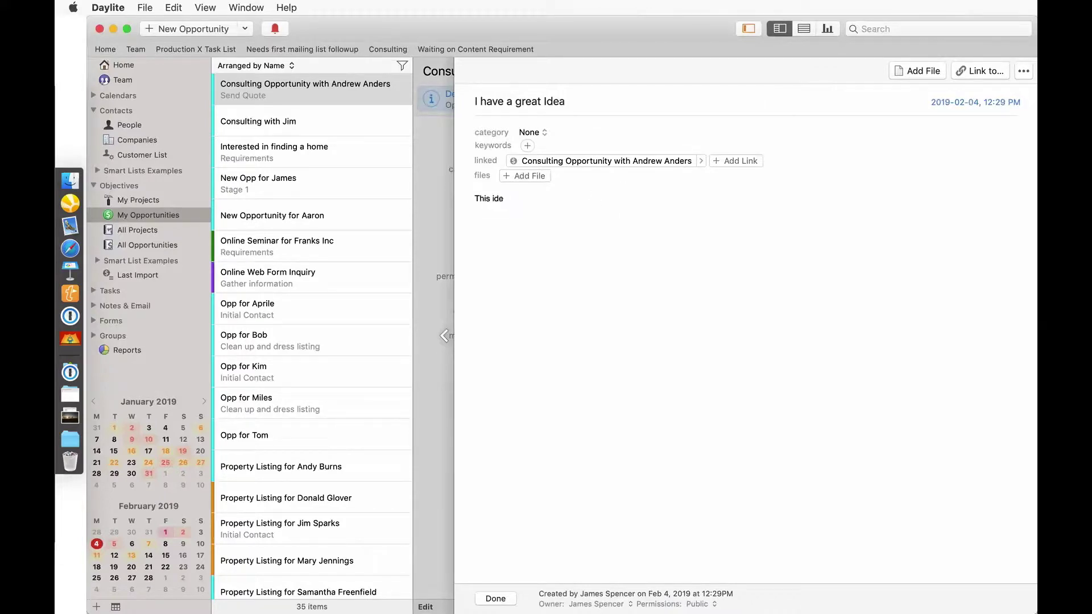
text(a will help me close the deal)
Step: Attach the image pexels-photo-1000445.jpeg to the note, link the note to the opportunity's contact as well, and close it
click(70, 439)
drag(242, 431, 579, 322)
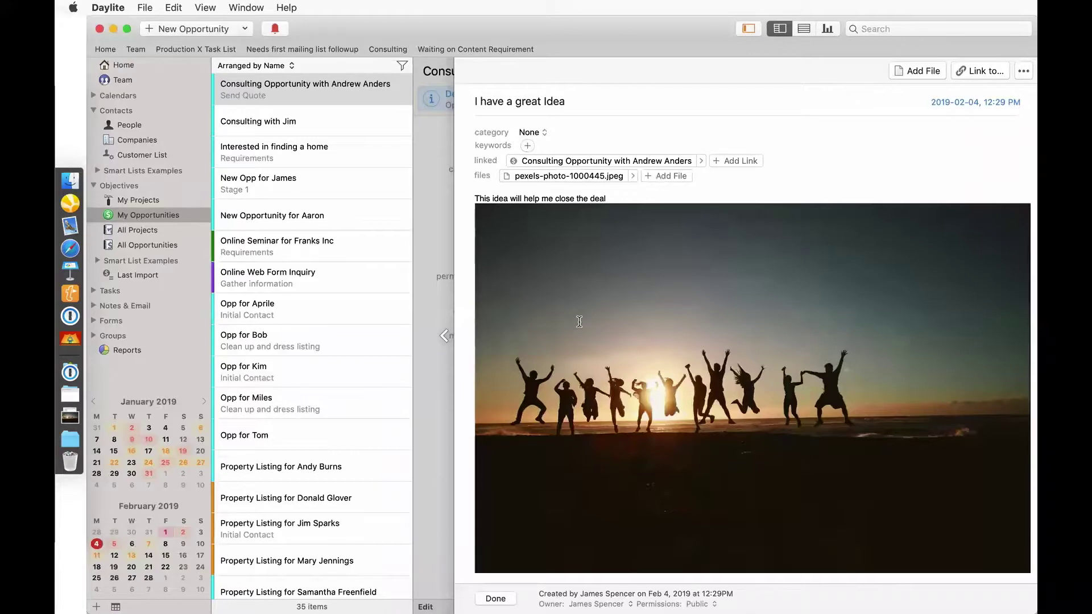
click(739, 161)
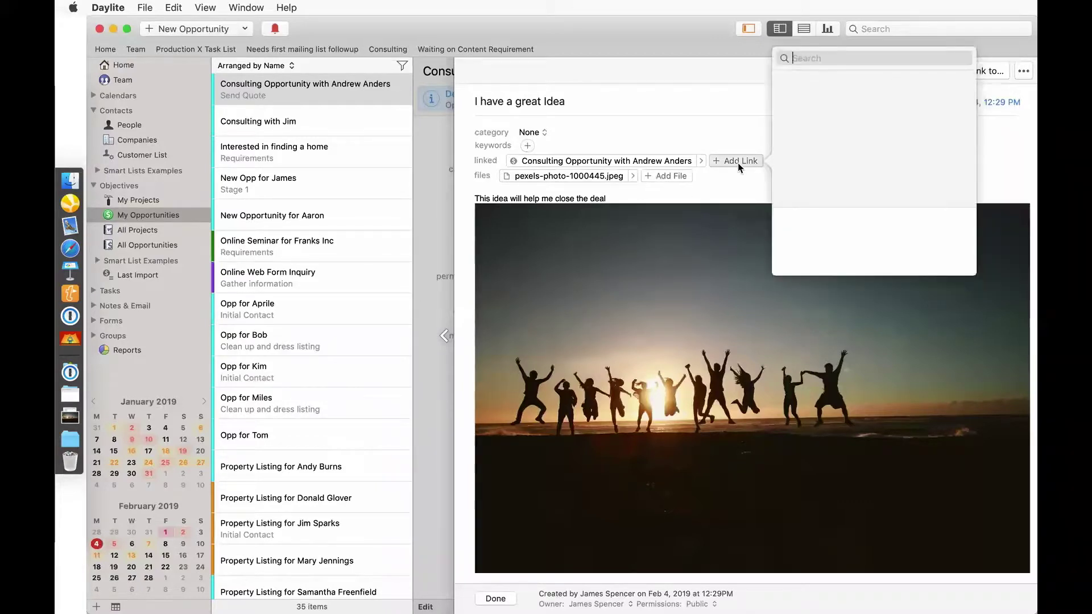
text(andrew)
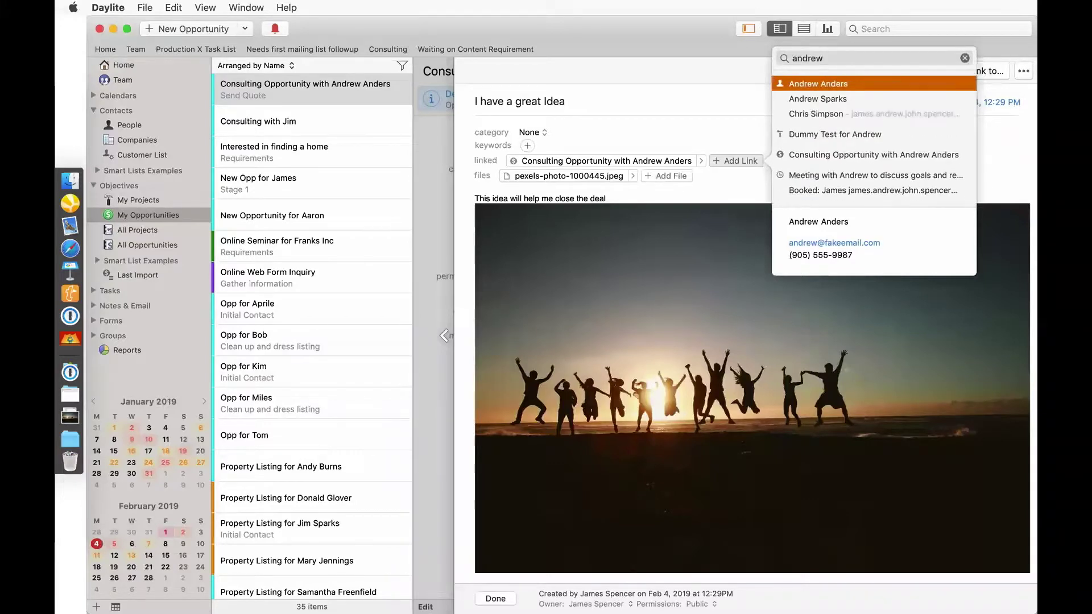
key(Return)
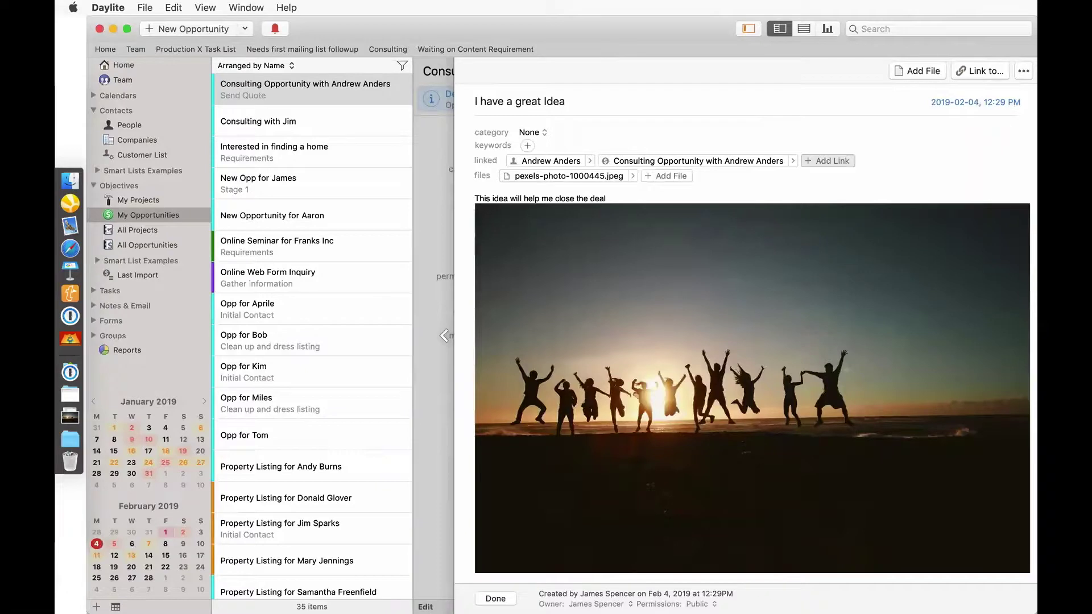
click(733, 163)
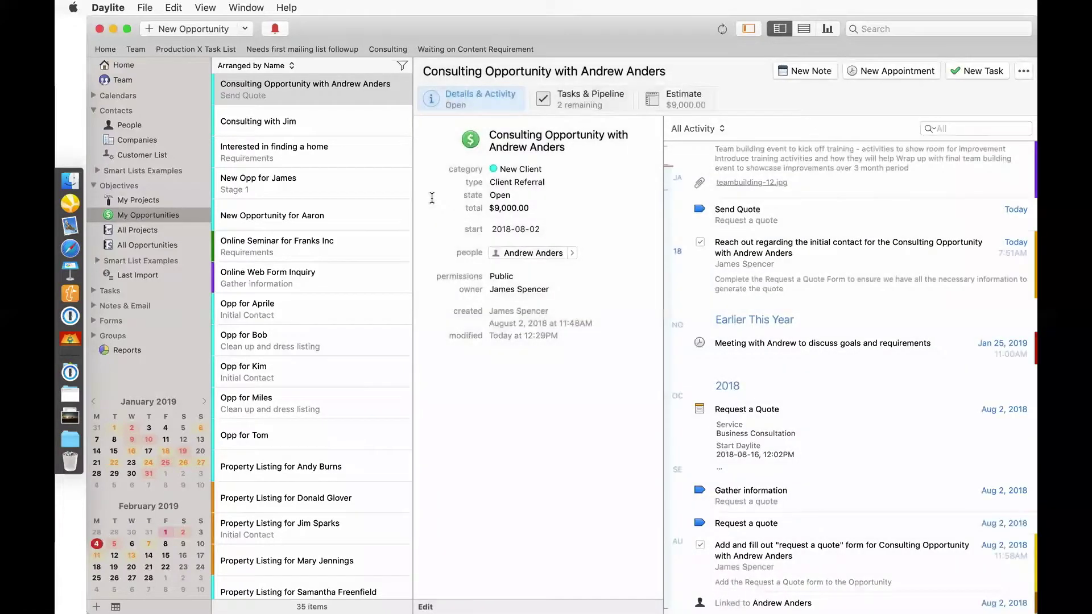
Step: Create an appointment from the opportunity, titled as meeting the colleague "to discuss this potential deal", with the category Internal
click(900, 78)
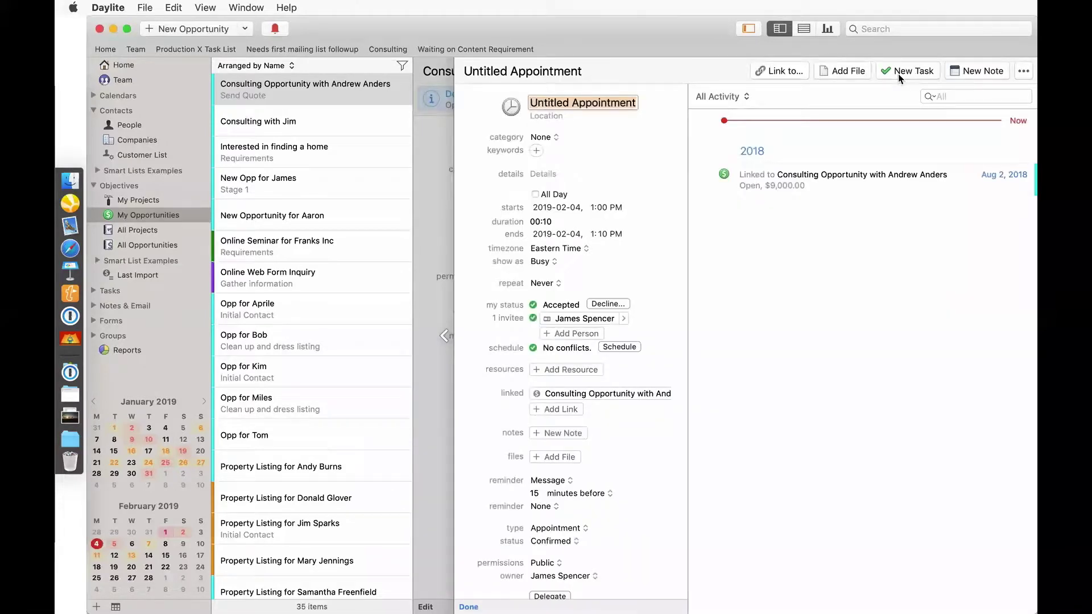
text(M)
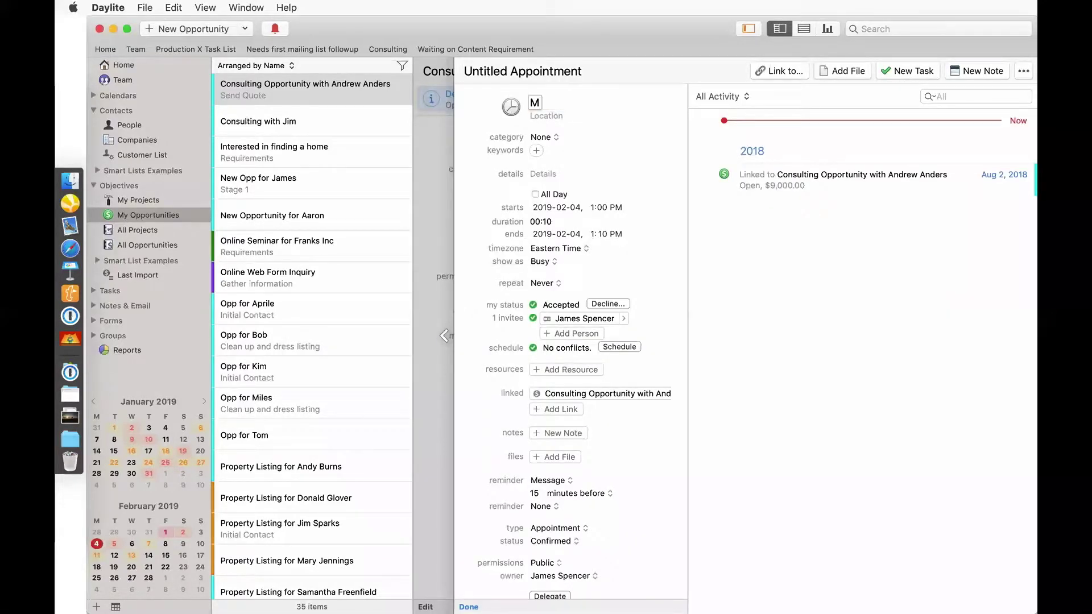
text(eet with April)
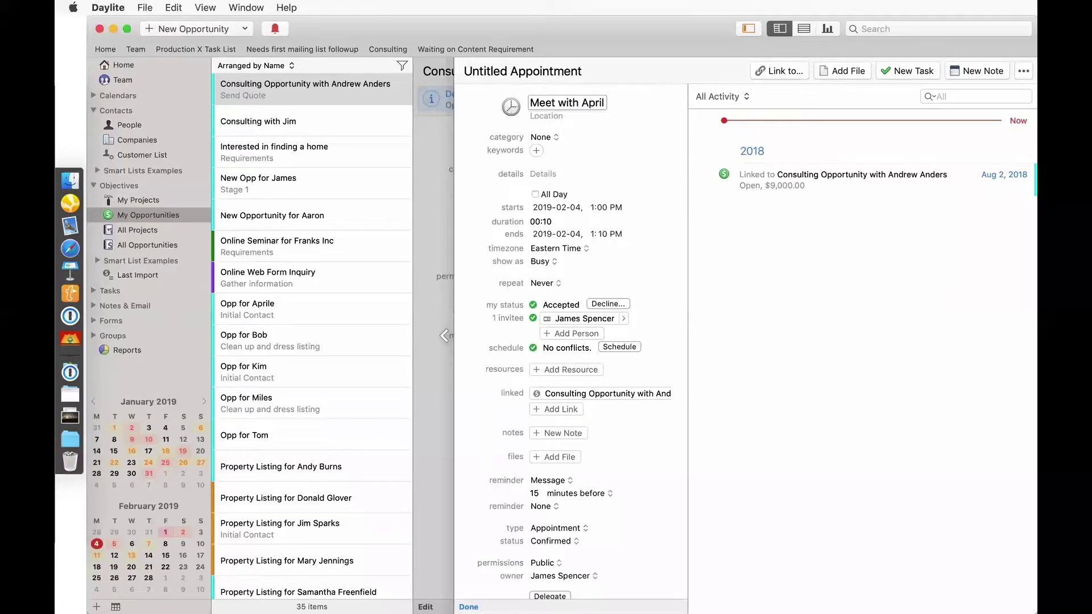
text(e to discuss thi)
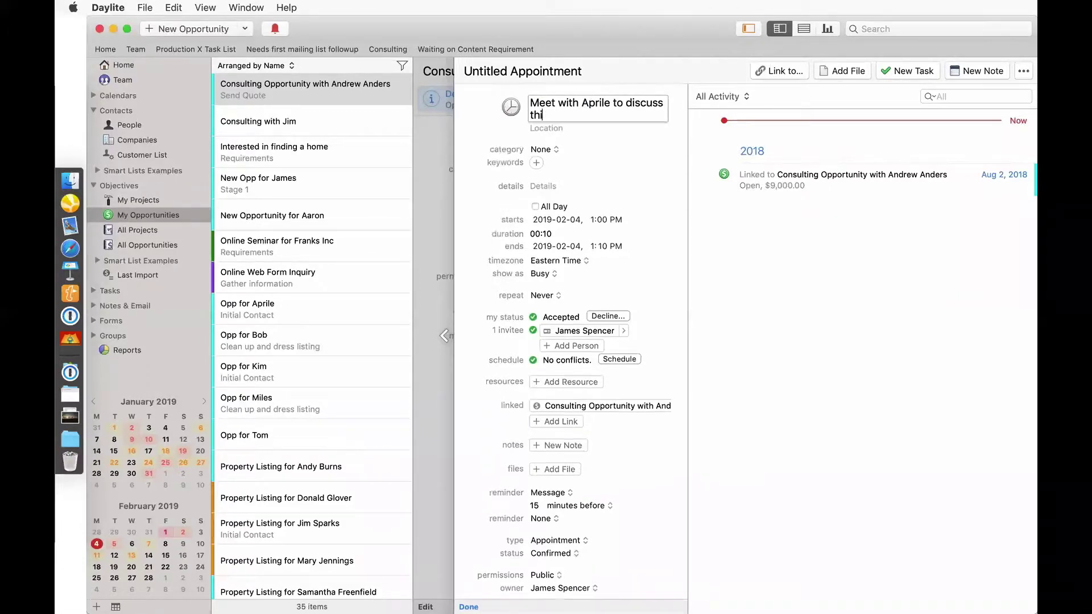
text(s potential deal)
click(543, 149)
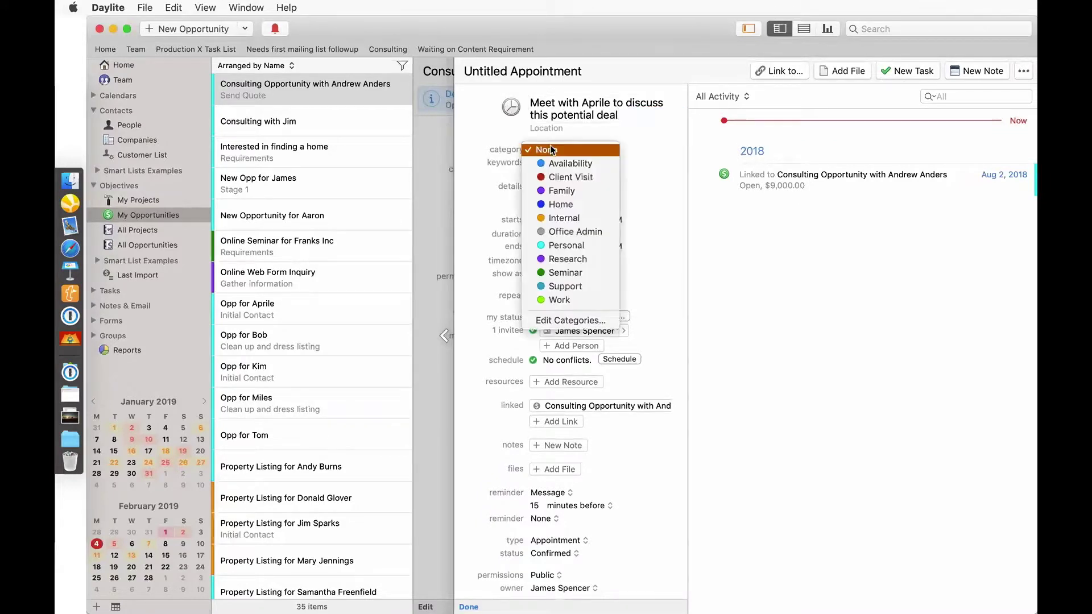
click(564, 218)
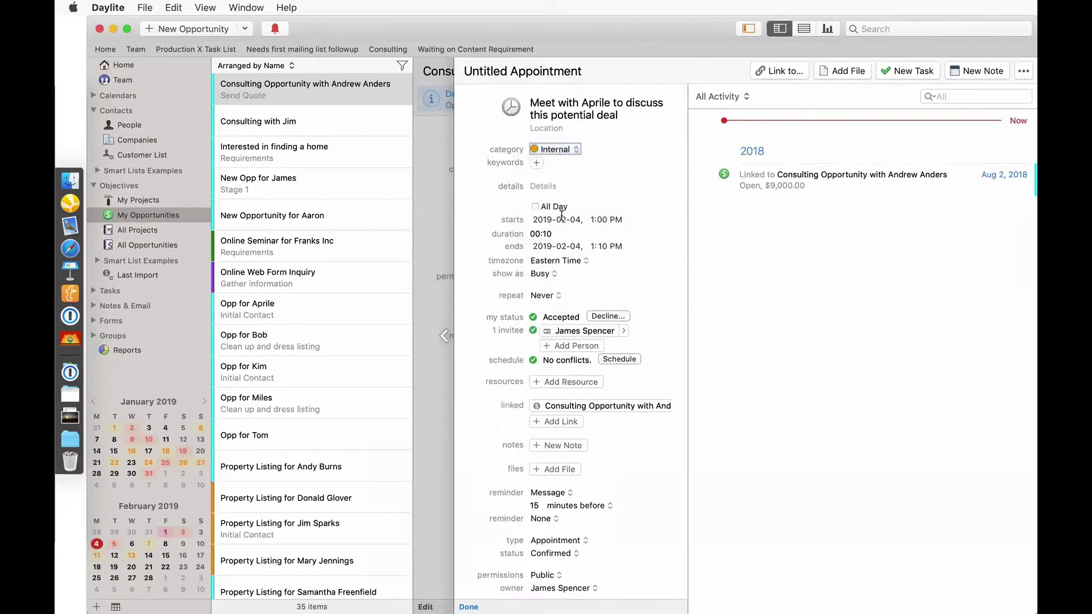
Step: Invite the colleague mentioned in the title to the new appointment
click(571, 346)
text(apri)
key(Return)
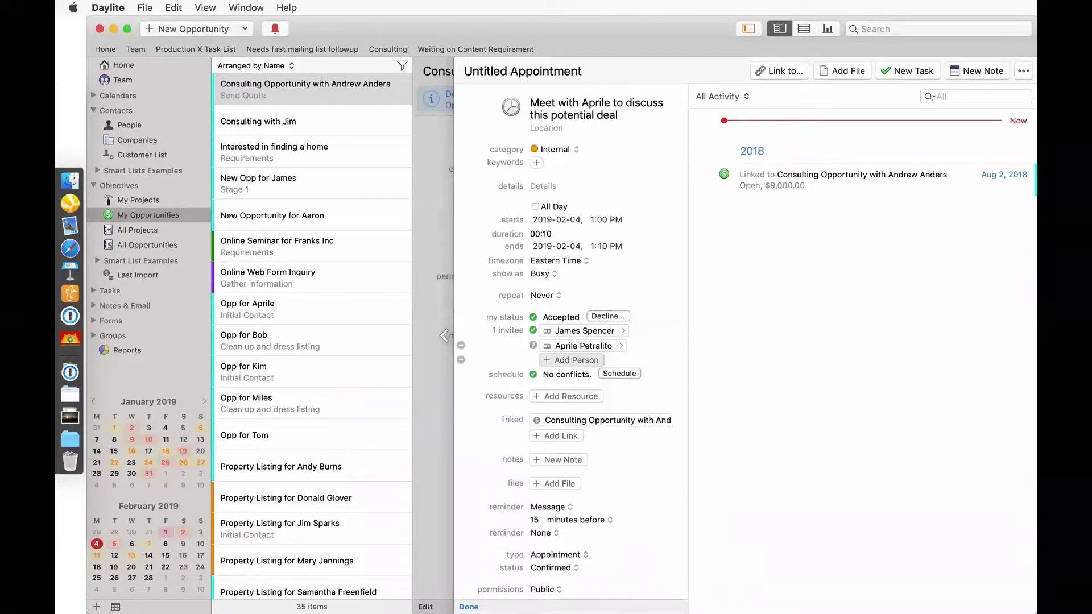
Step: Check the notifications list and the appointment's schedule for Monday February 4, 2019, closing each unchanged
click(275, 29)
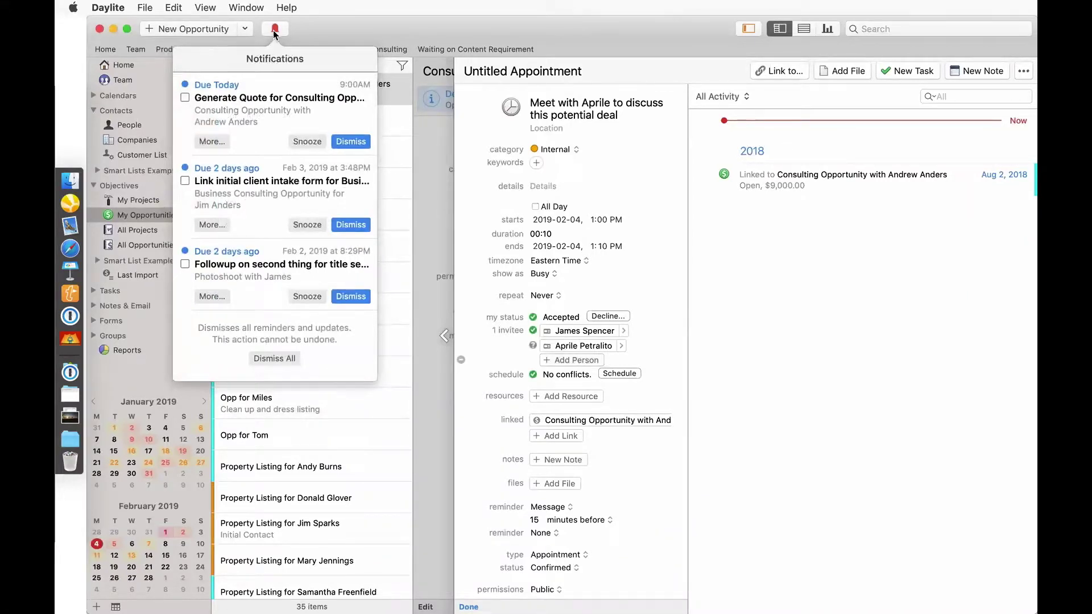
click(275, 29)
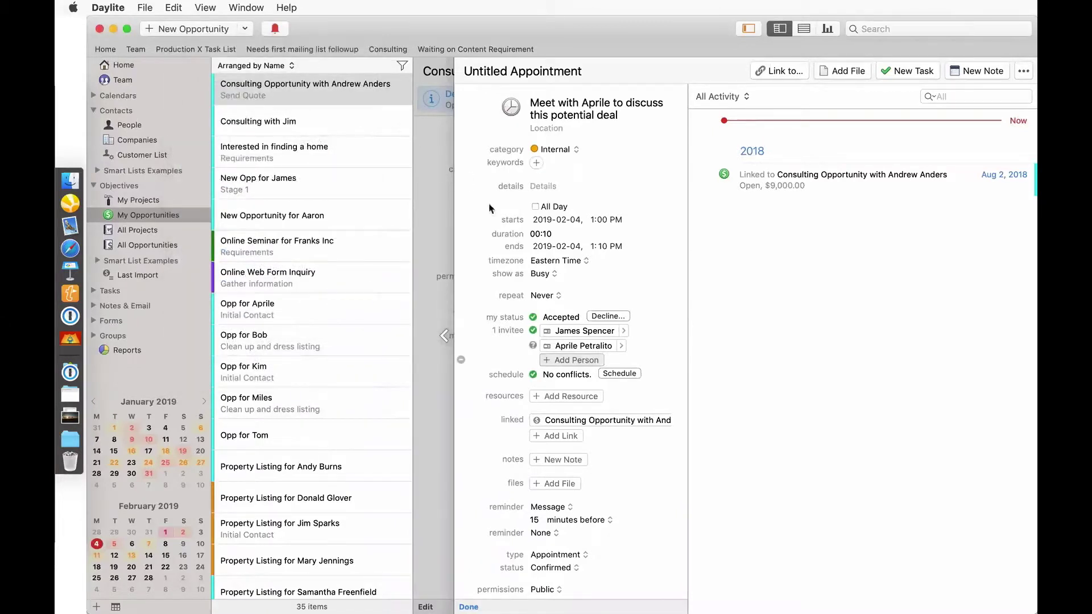
click(620, 373)
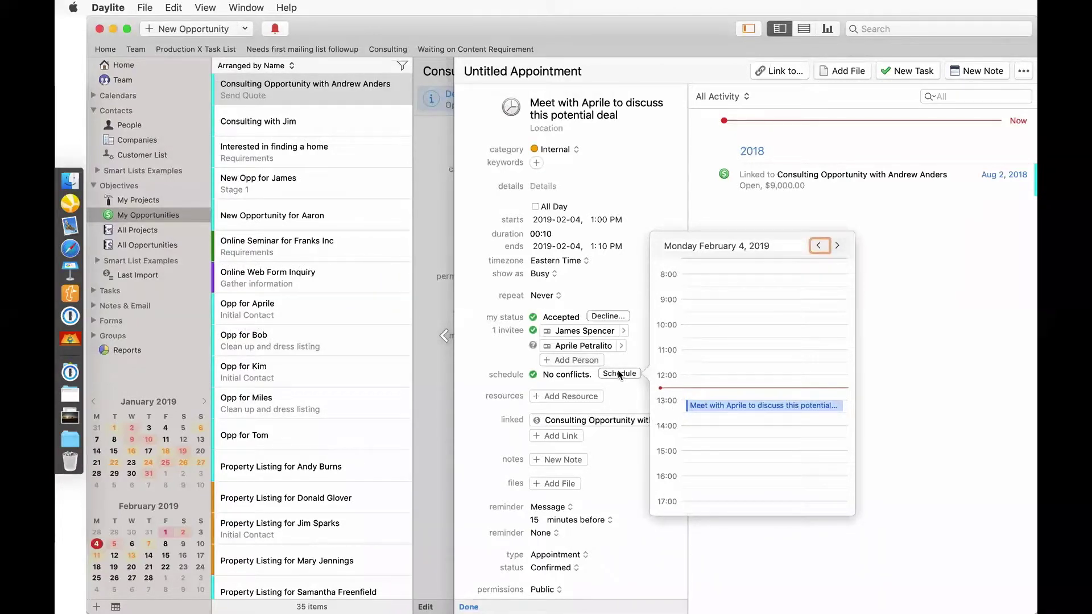
click(617, 281)
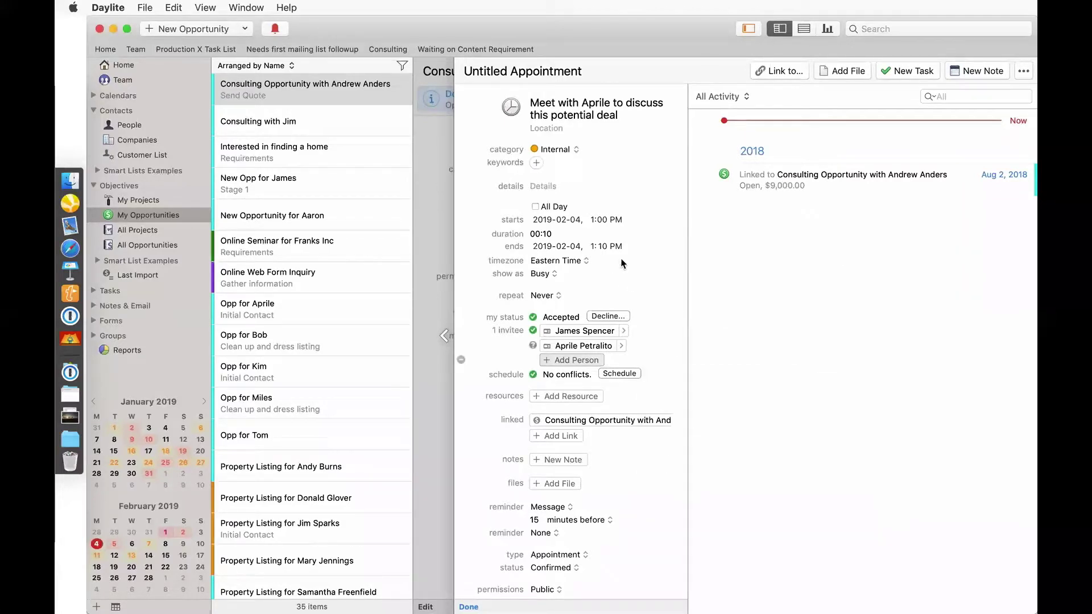
Step: Enter "Lets go over the details for this." as the appointment's details and return to the opportunity
click(550, 186)
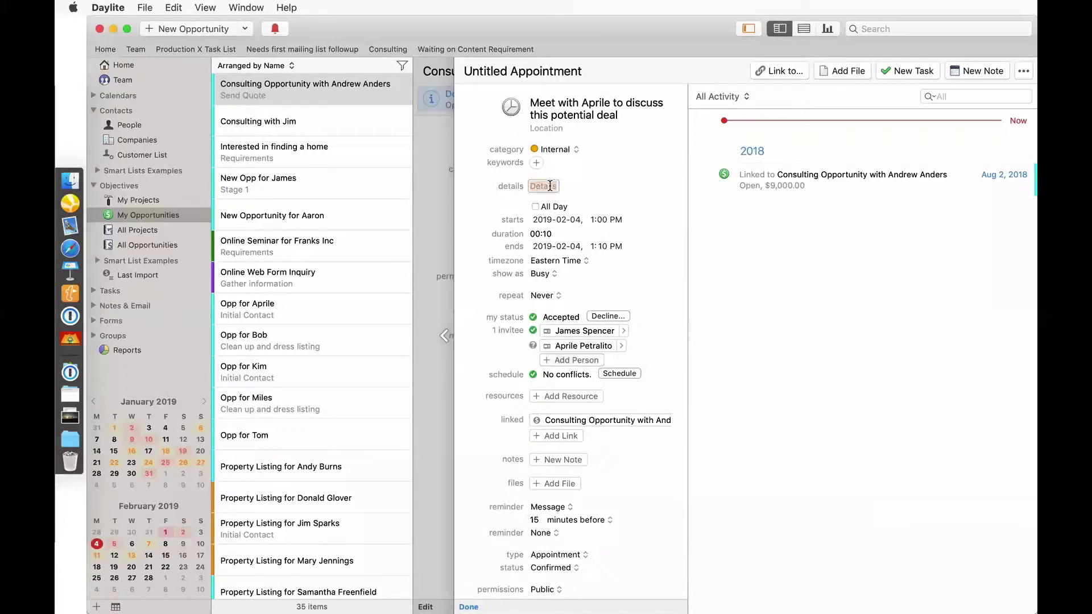
text(Lets go over the details)
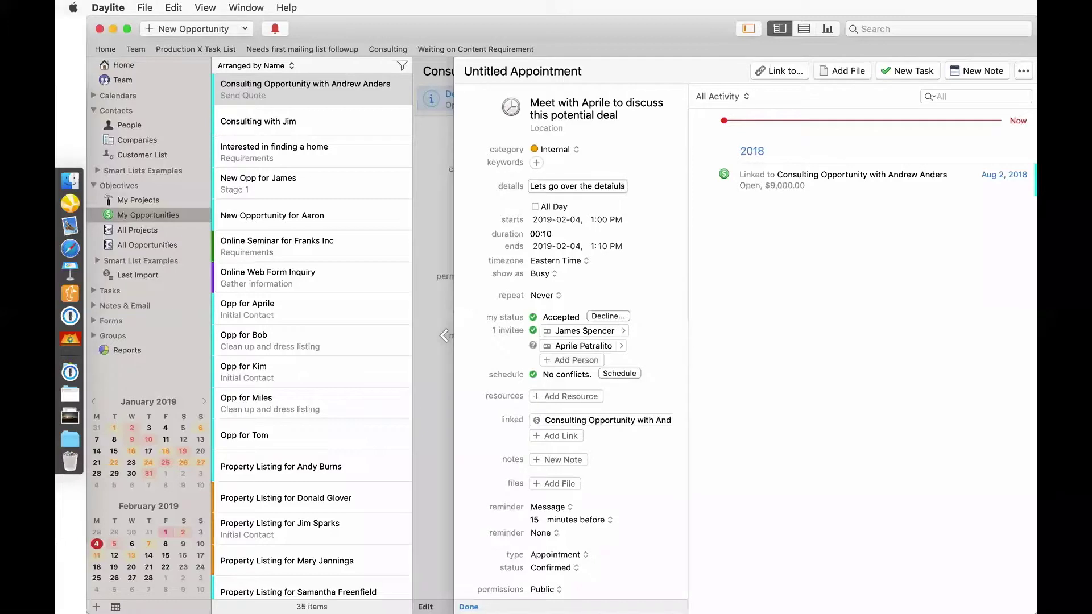
text( for this.)
click(423, 210)
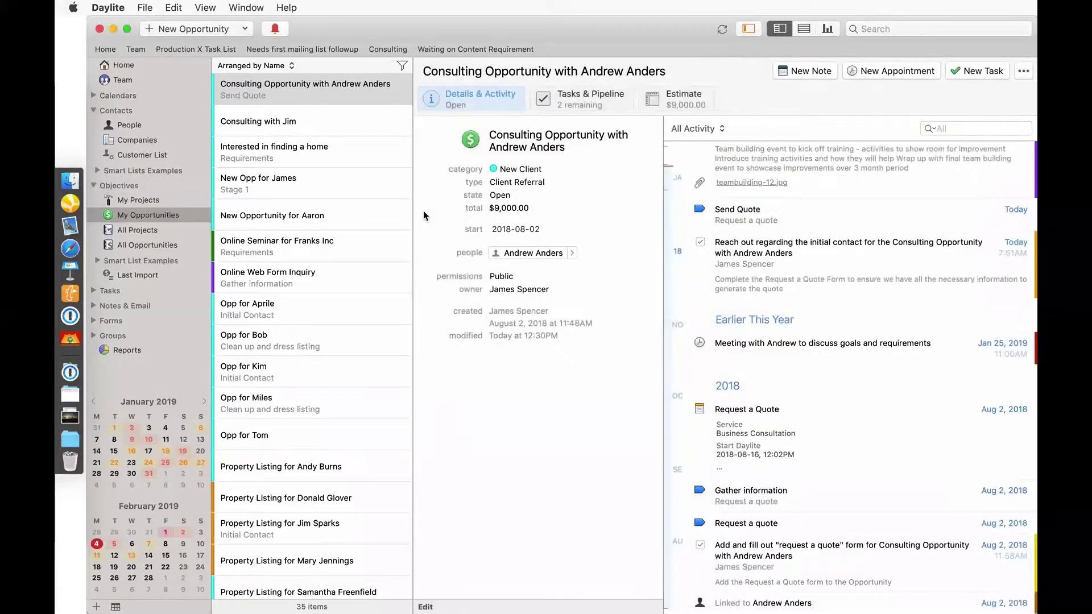
Step: Add a task "Dont forget this!" due 2019-02-04 to the linked January 25 goals-and-requirements meeting and return to the opportunity
click(759, 345)
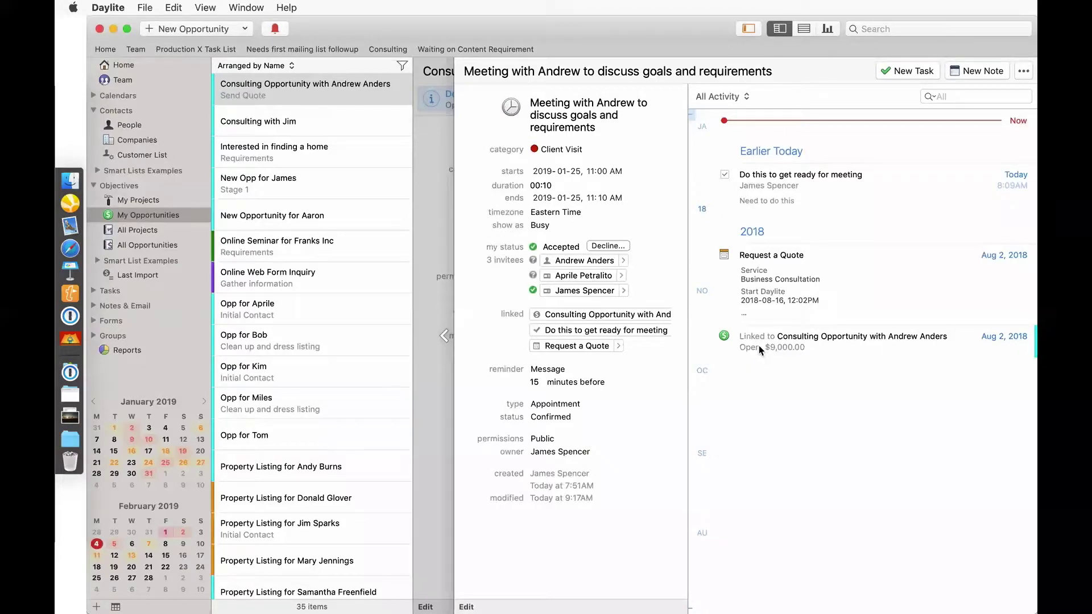
click(913, 71)
text(Do)
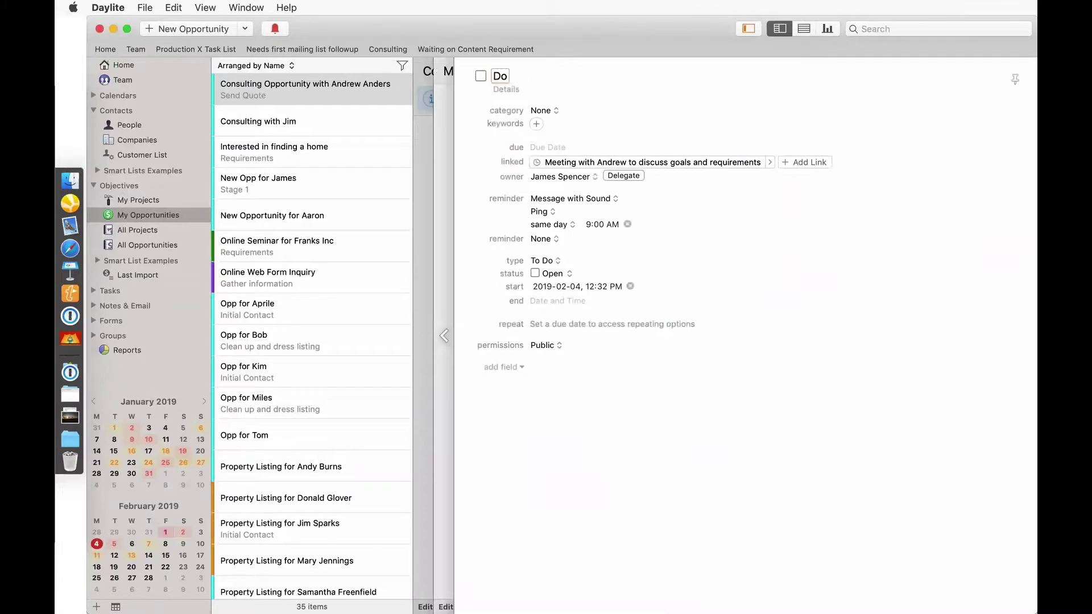
text(nt forget this!)
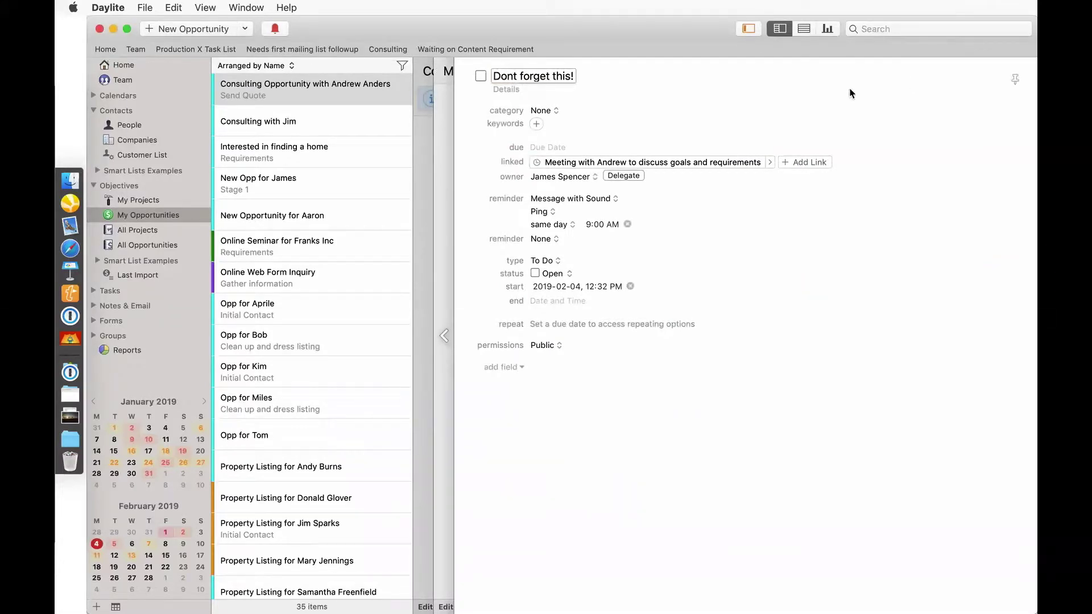
click(547, 147)
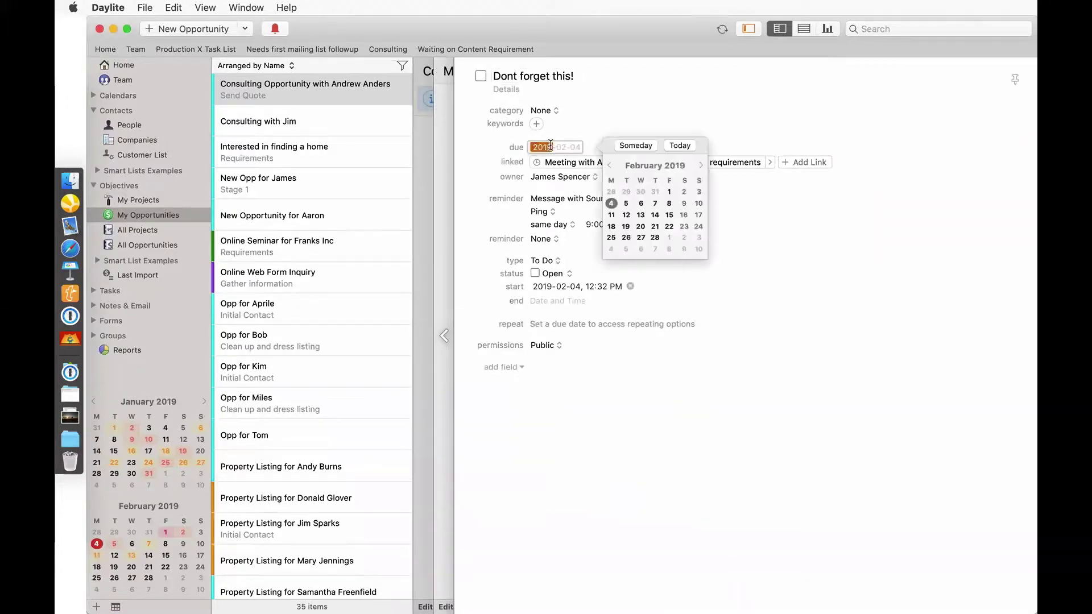
click(671, 146)
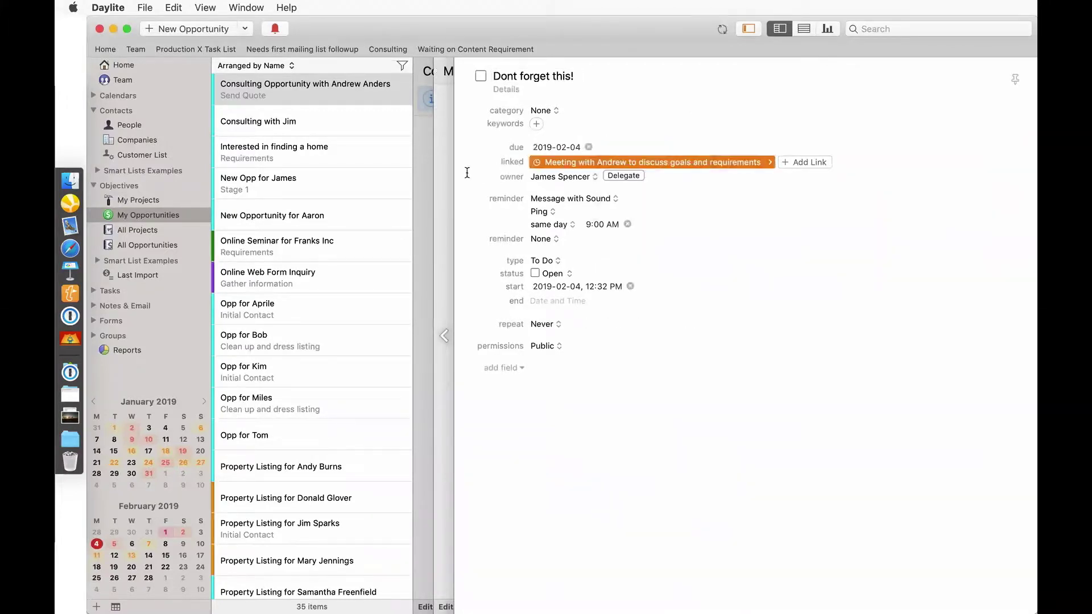
click(448, 179)
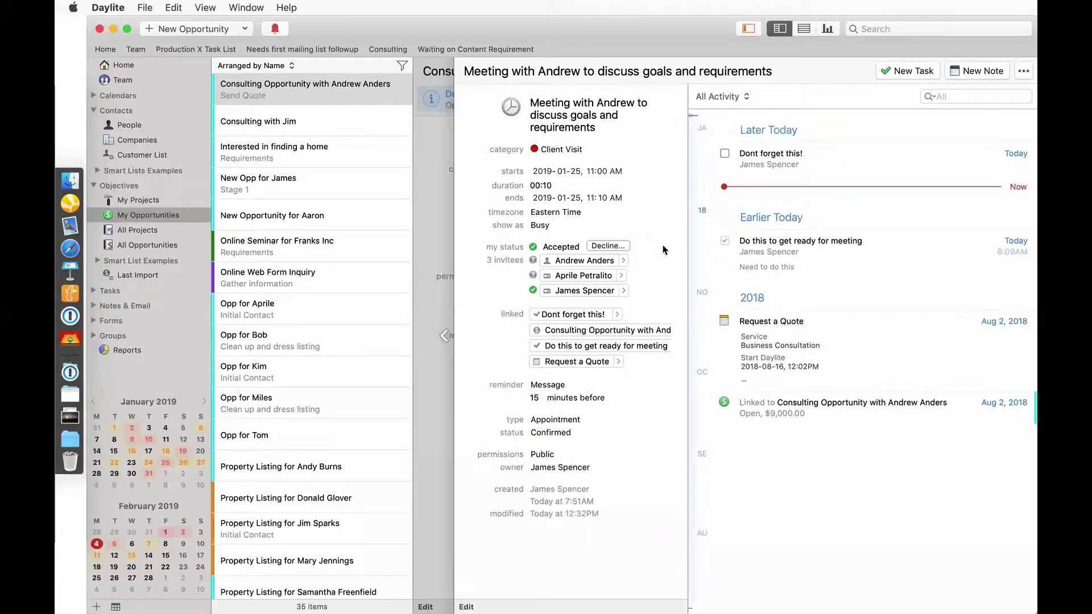
click(440, 226)
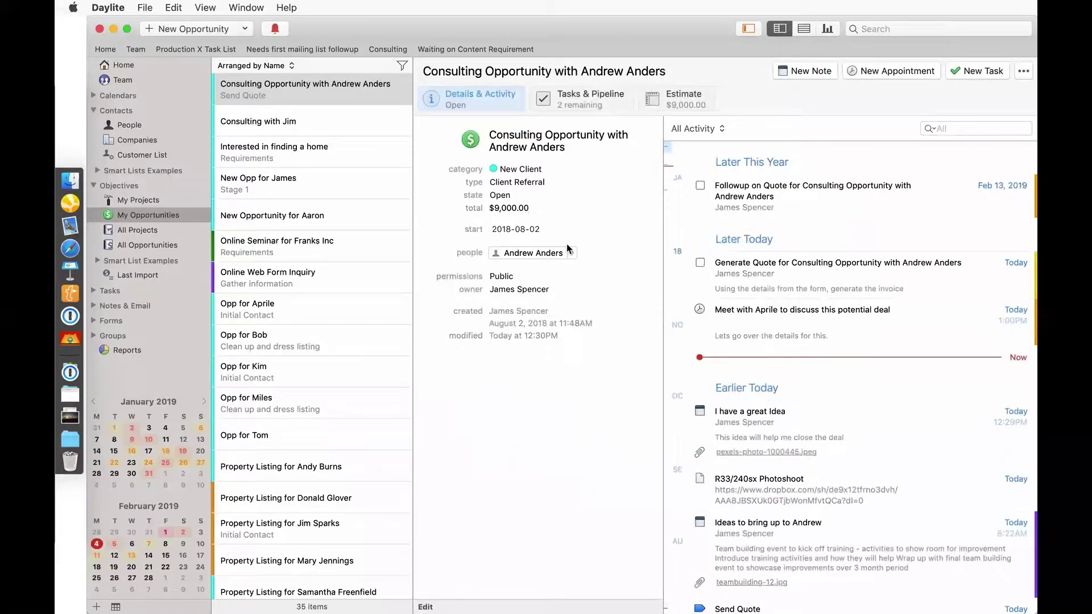
Step: Create a task from the opportunity about following up with the client "on his consulting opportunity", due 2019-02-12
click(972, 72)
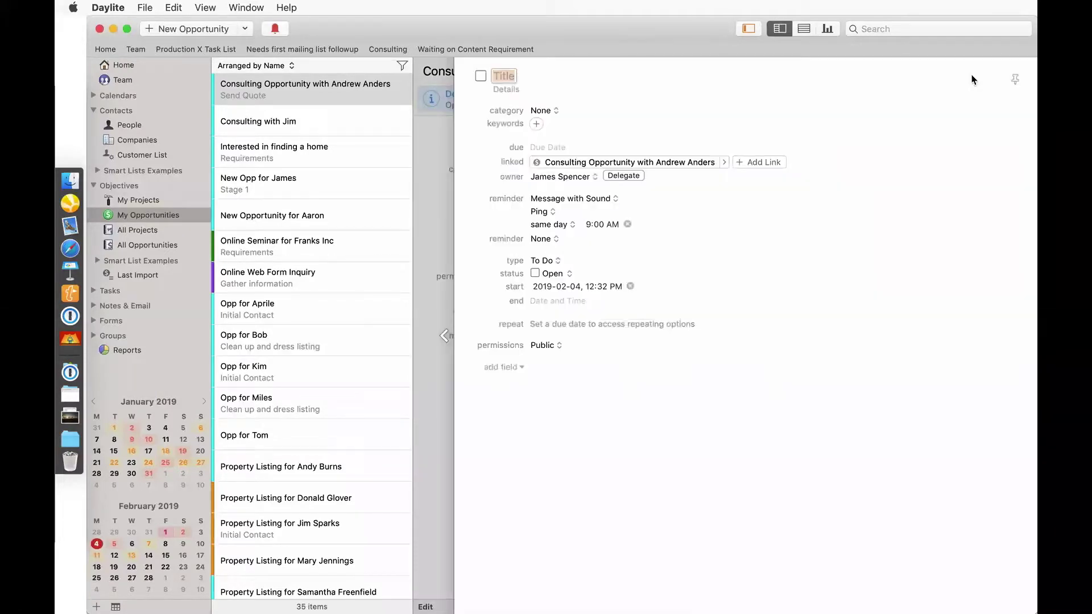
text(Followup with Andrew)
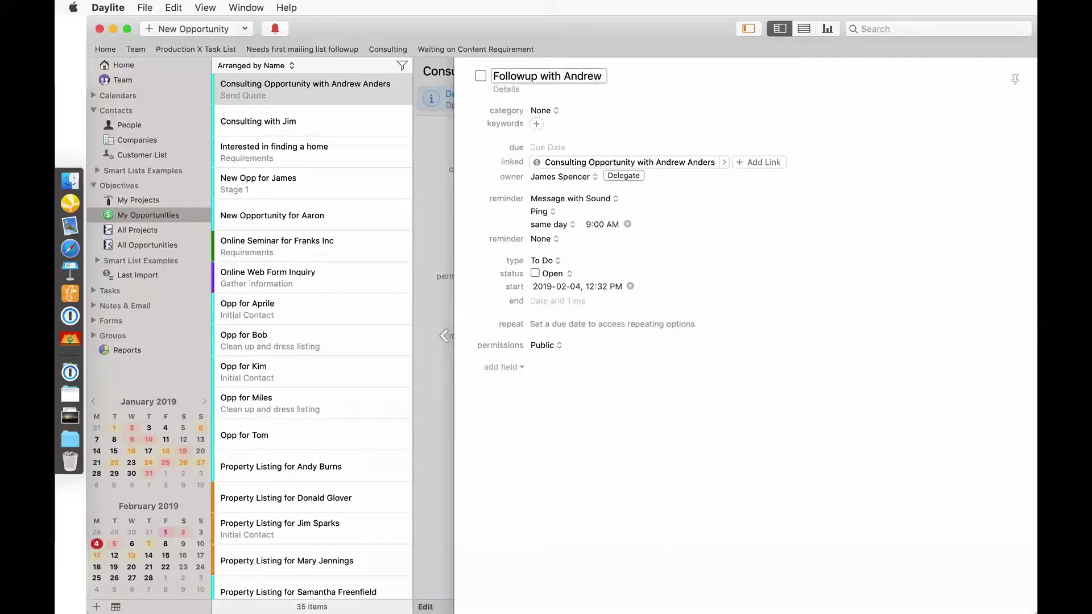
text( on his consulting opportunity)
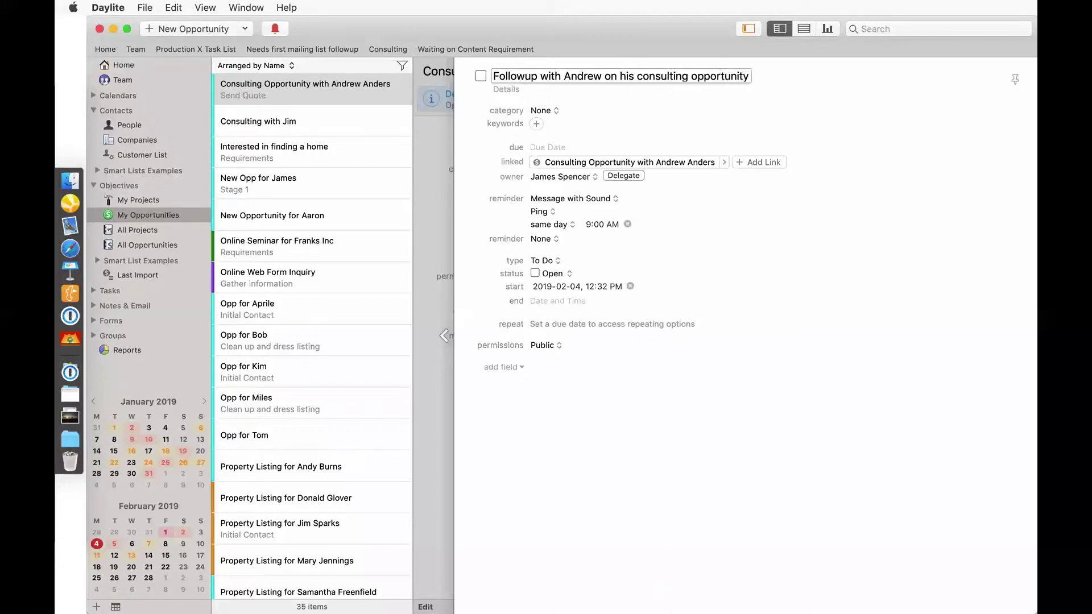
click(552, 147)
click(627, 216)
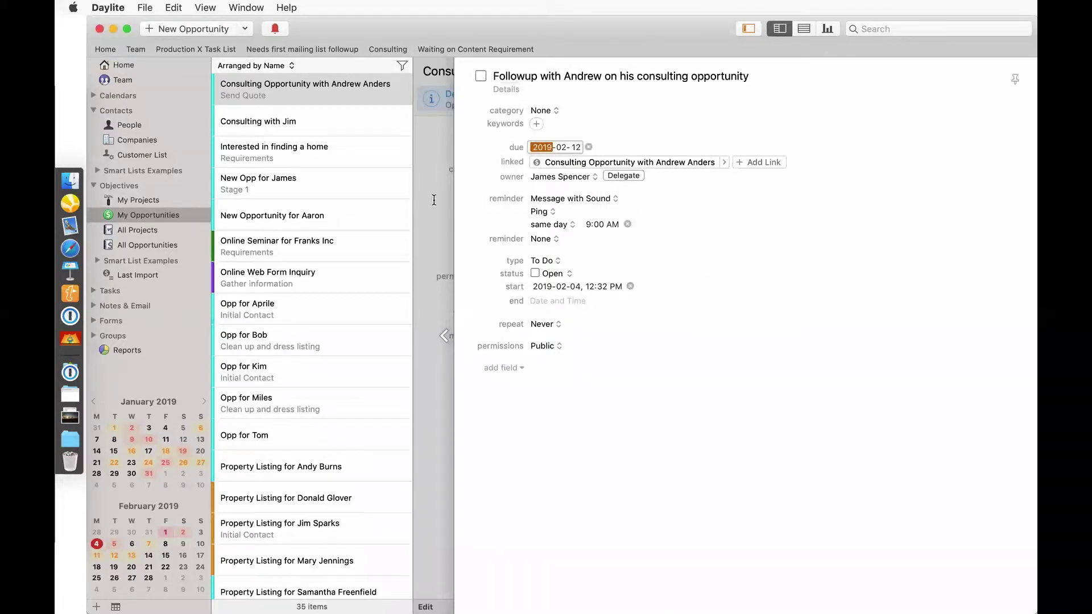
click(434, 200)
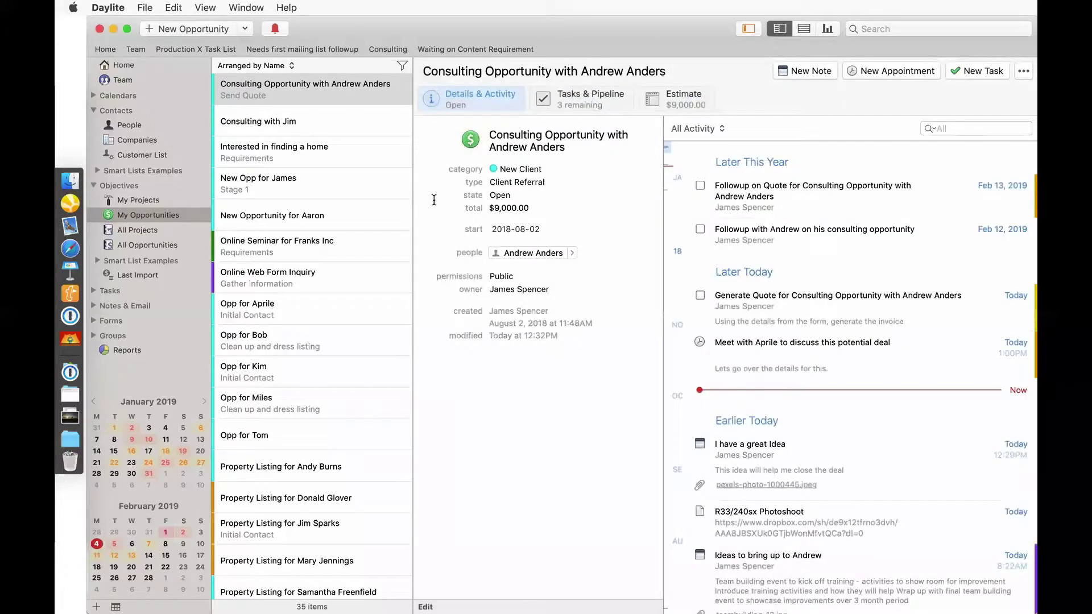
Step: Review the items and form types that can be added to the opportunity, and view its linked Request a Quote form
click(1024, 71)
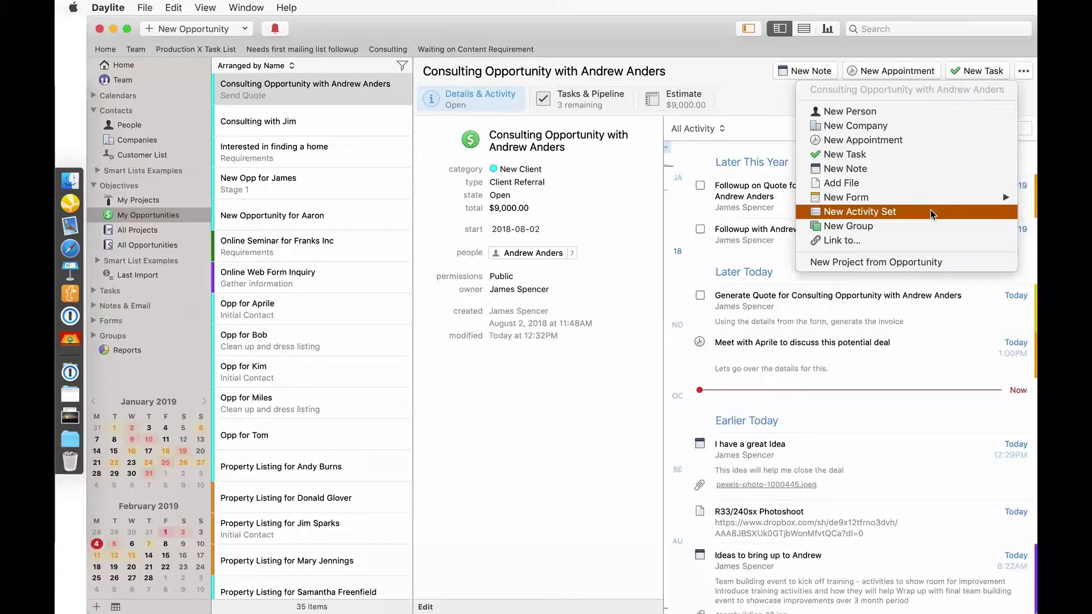
mouse_move(949, 204)
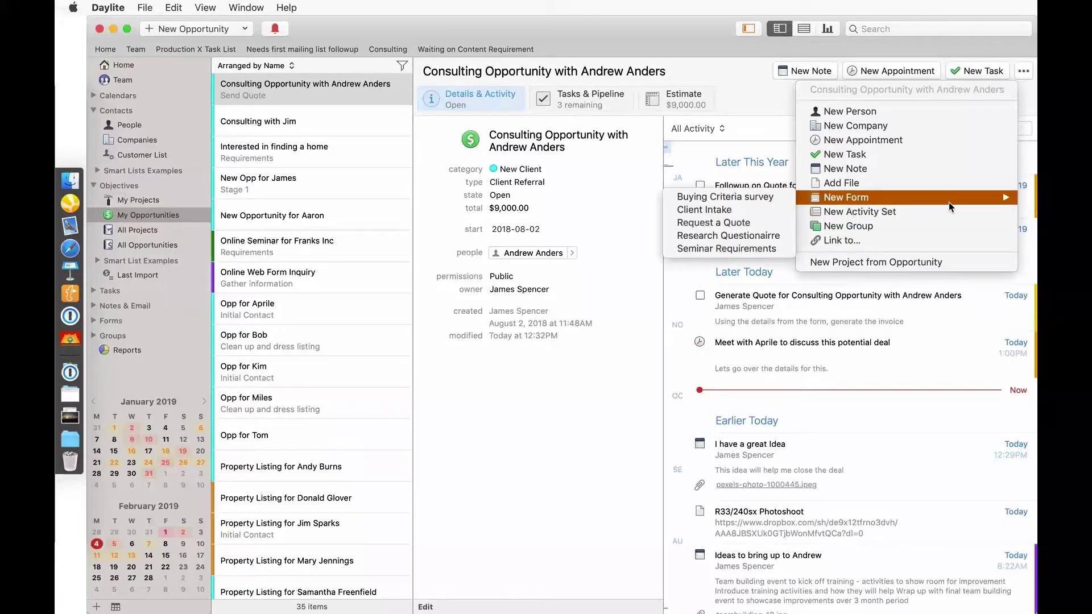
click(675, 363)
scroll(675, 362, down, 5)
scroll(674, 362, down, 4)
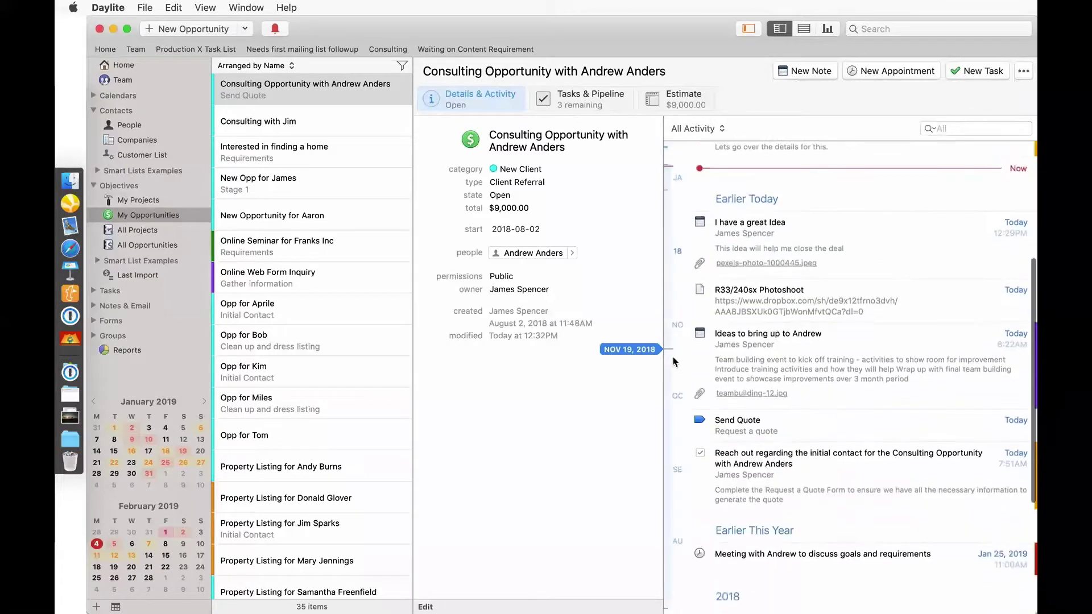
scroll(738, 533, down, 4)
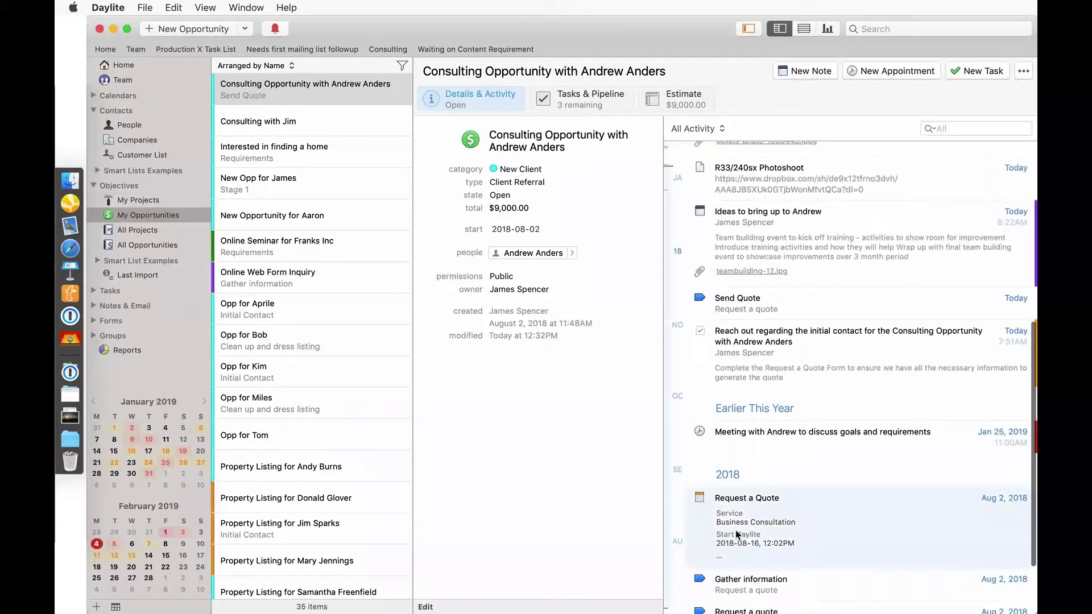
click(737, 533)
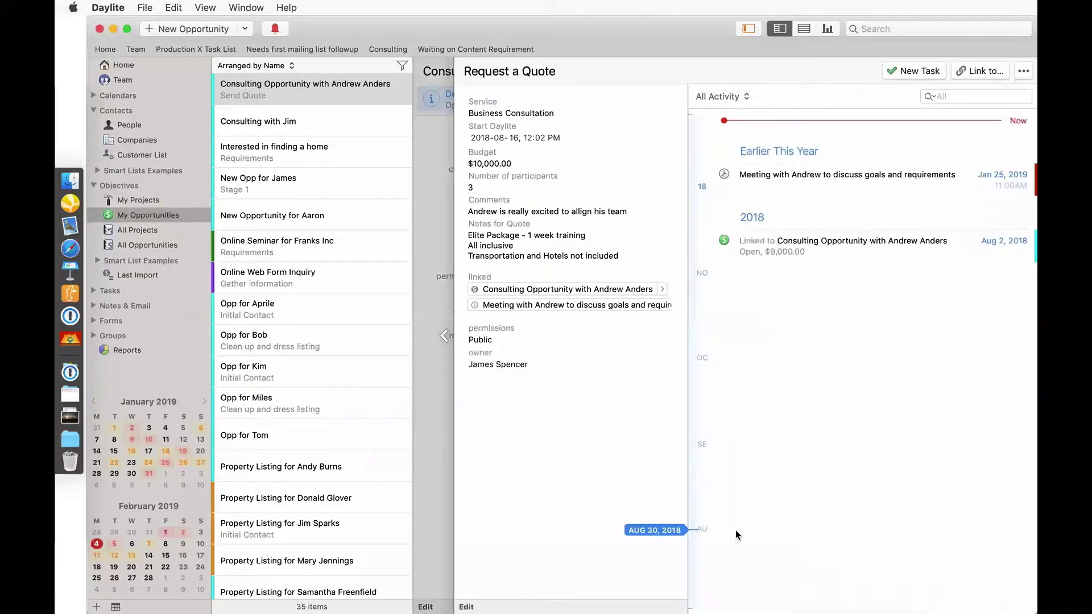
click(431, 262)
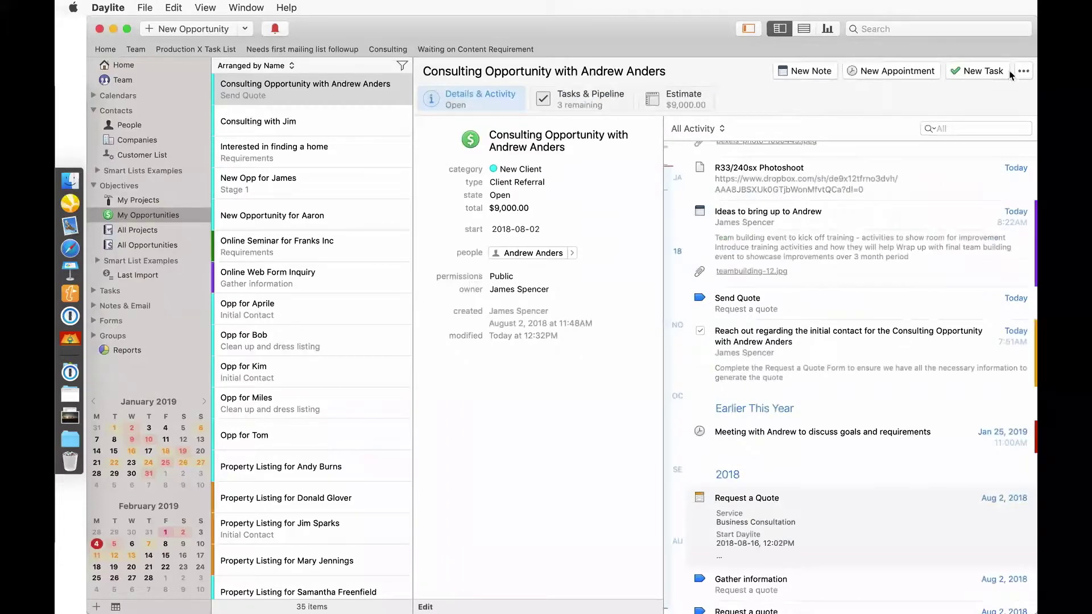
Step: Check the options for linking a file to the opportunity without adding one, and view the linked R33/240sx Photoshoot file
click(1024, 72)
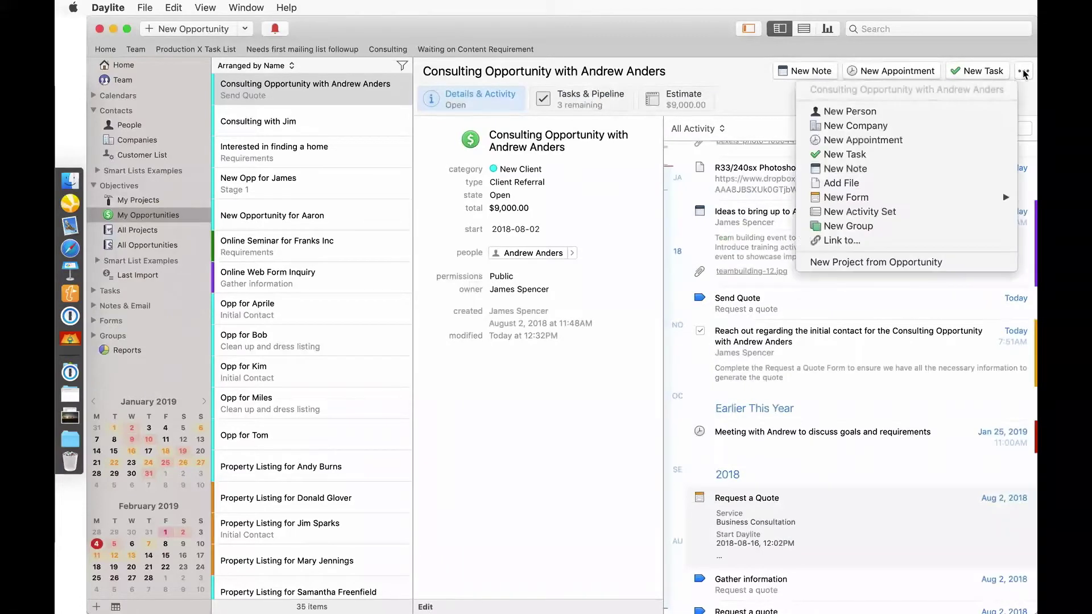
click(870, 185)
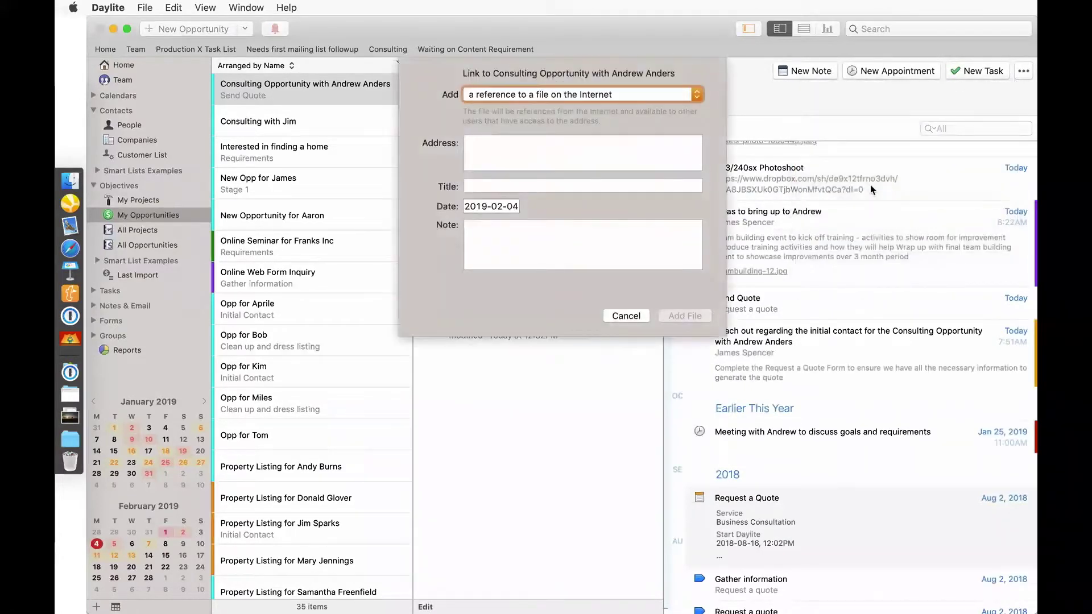
click(645, 97)
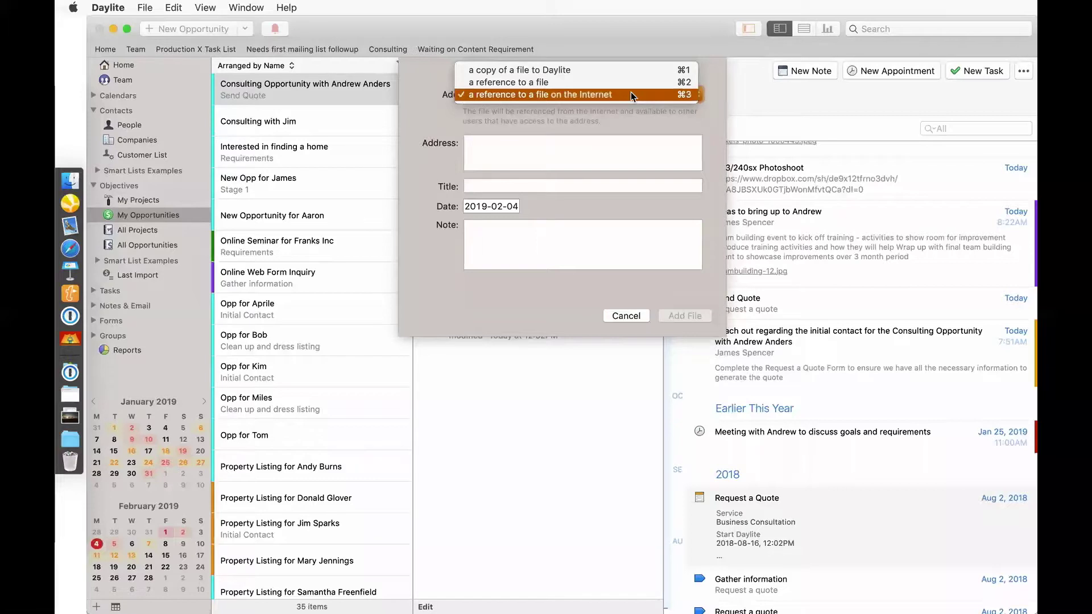
click(629, 316)
click(626, 317)
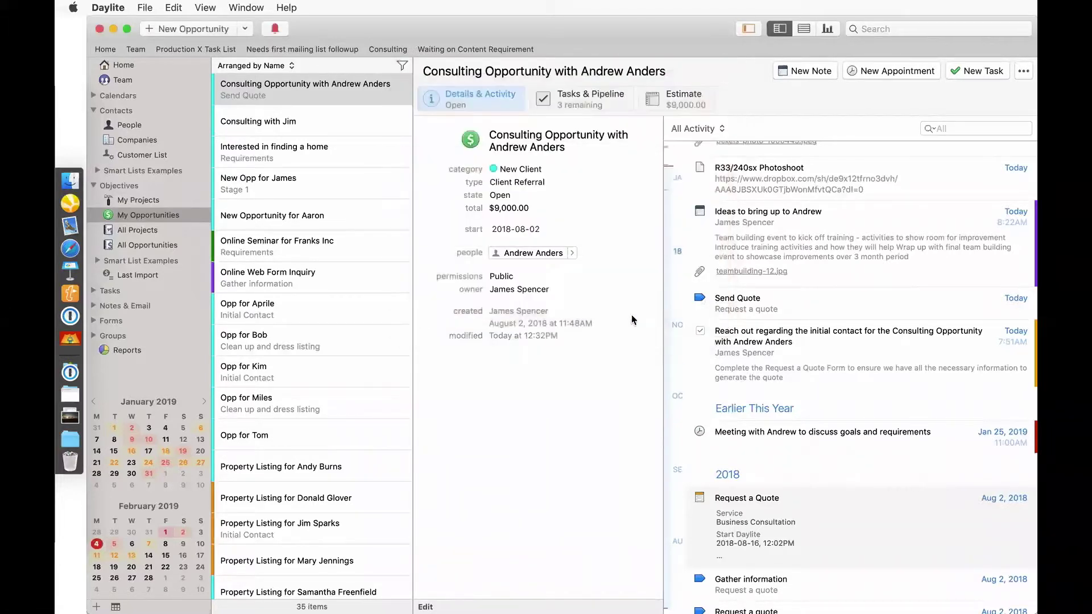
click(760, 189)
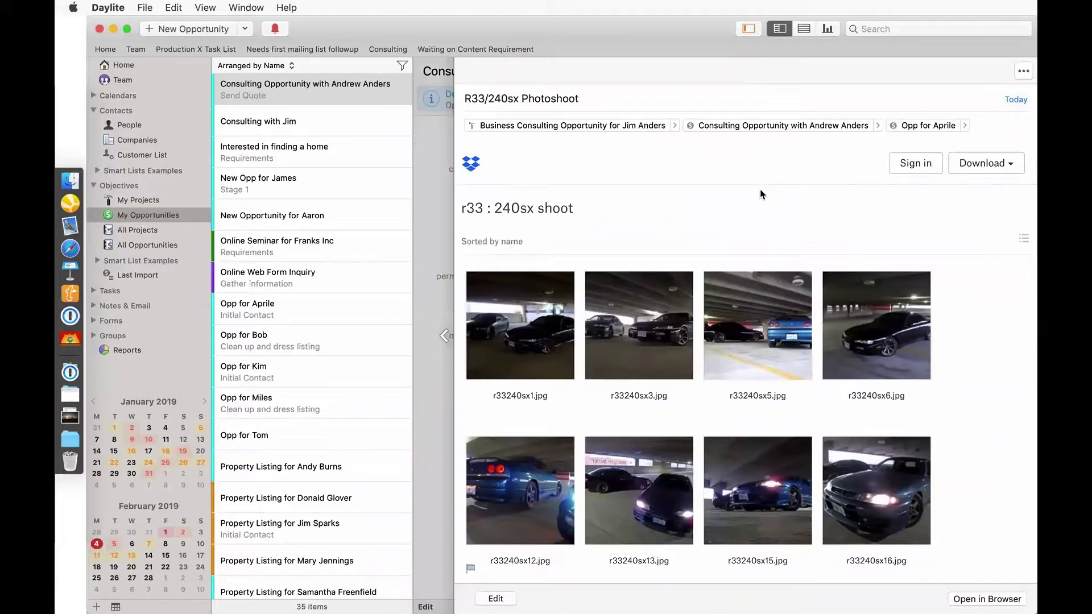
click(435, 203)
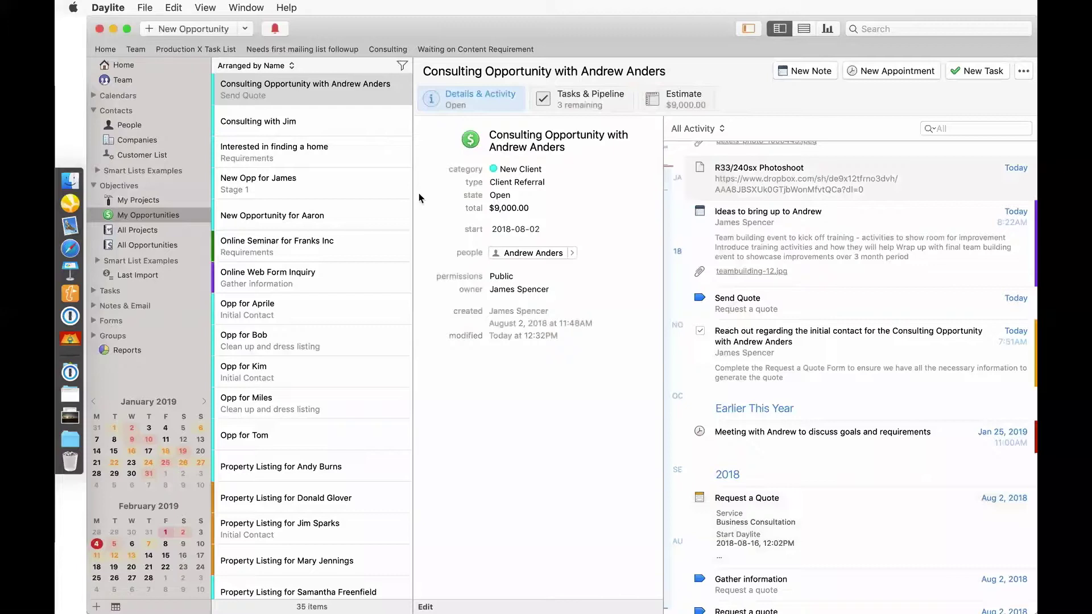
click(245, 29)
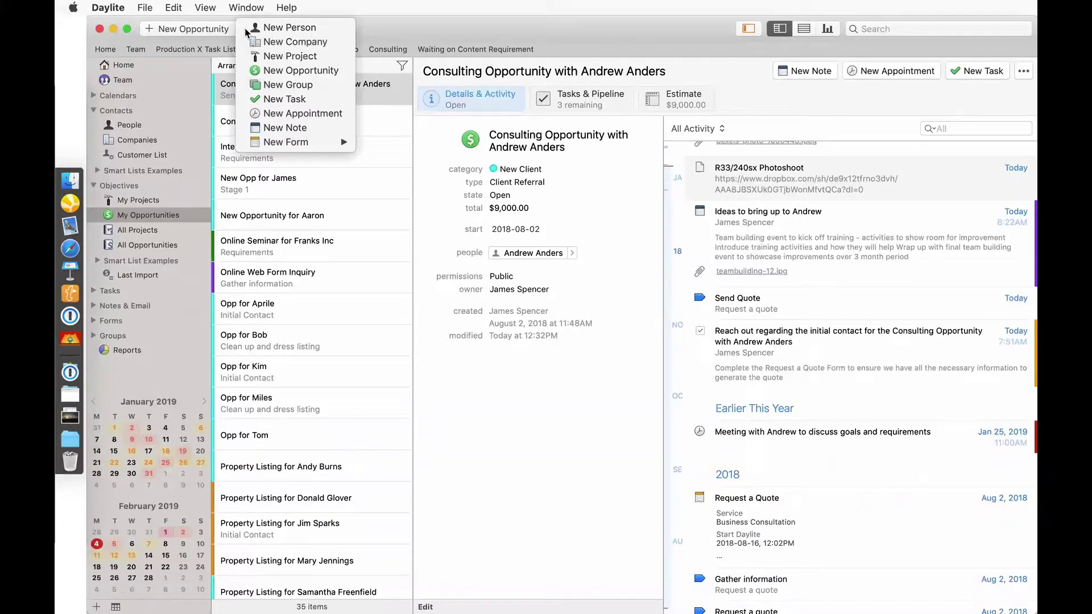
click(266, 100)
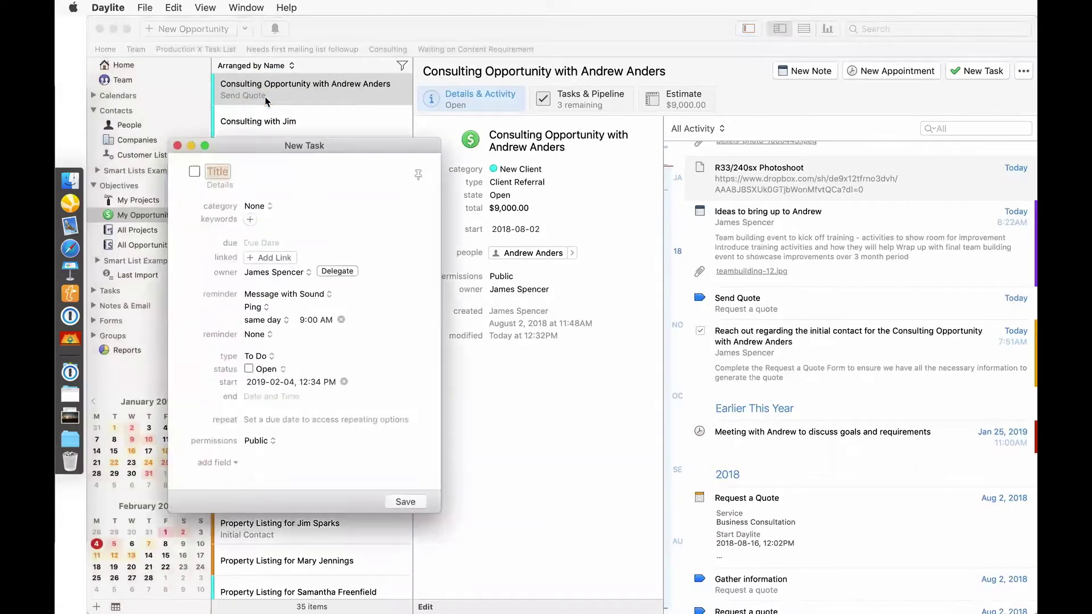
click(278, 258)
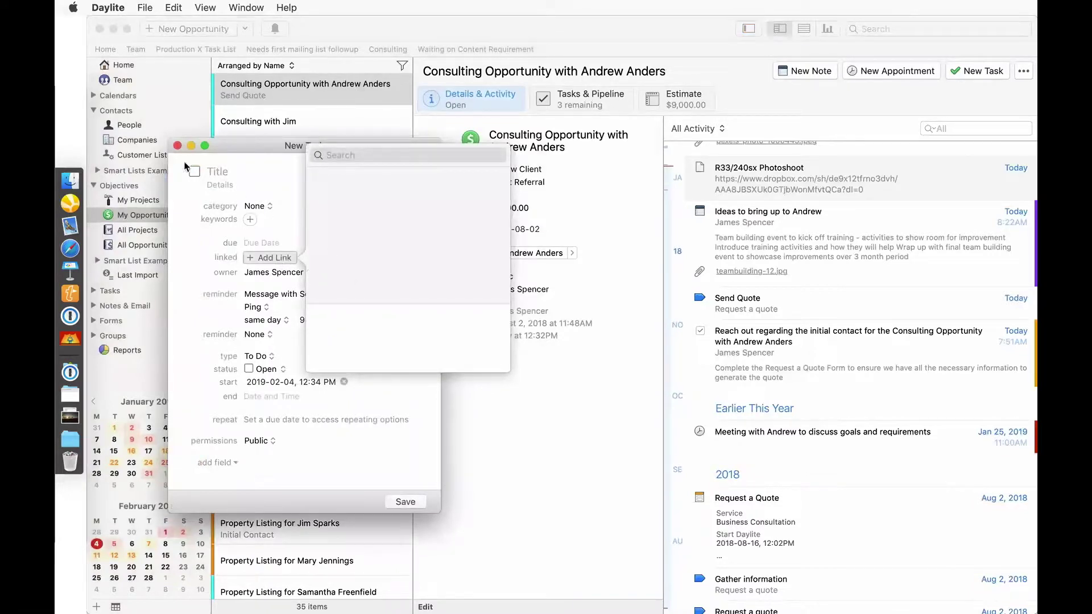
click(176, 146)
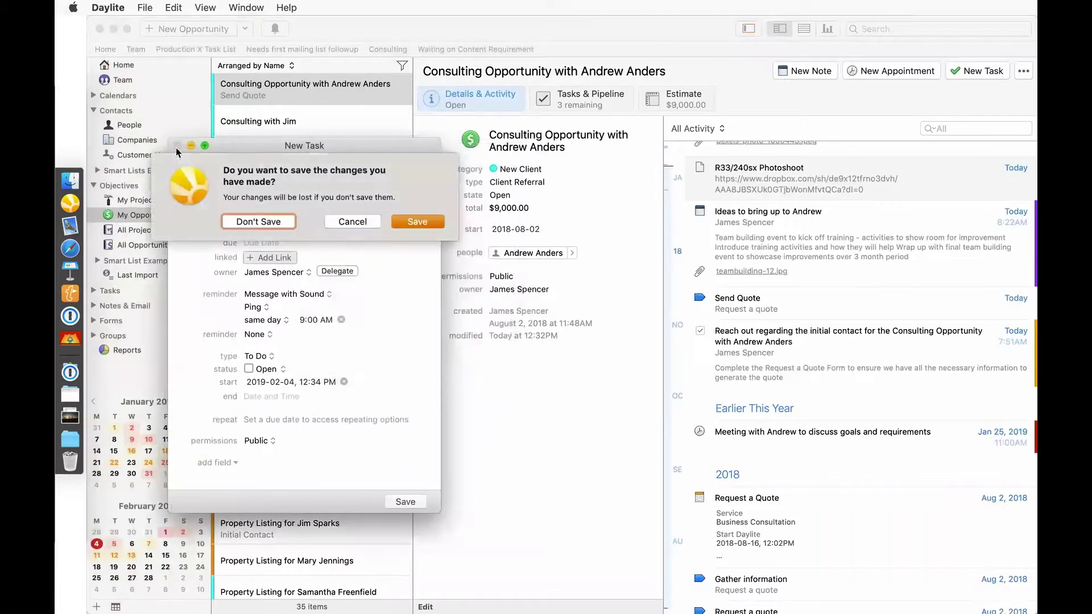
click(256, 222)
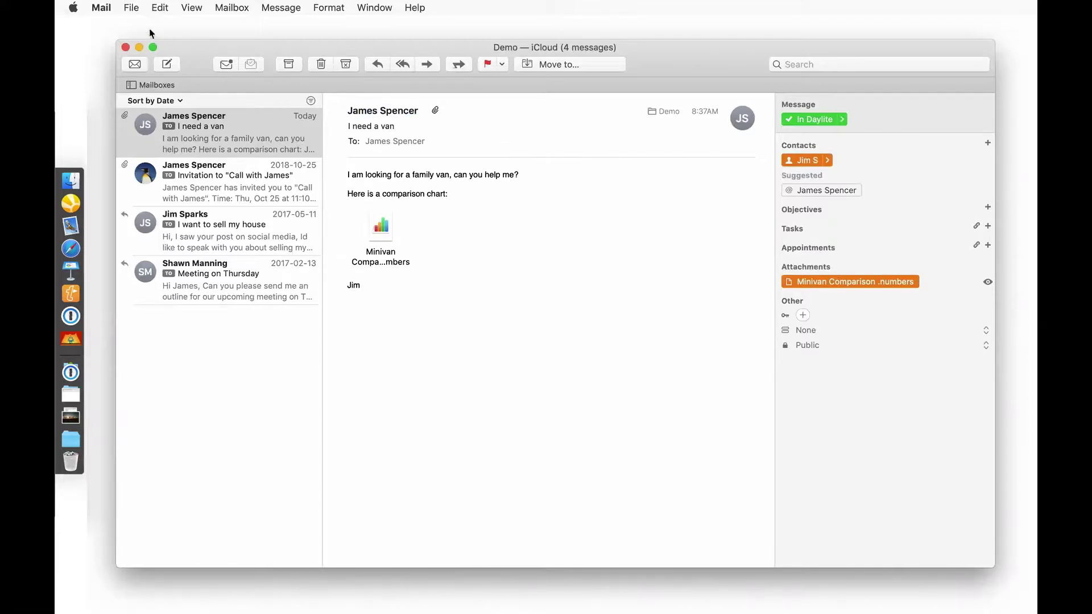
Step: Examine the Daylite Mail Assistant settings in Mail for adding and linking received and sent emails, leaving them unchanged
click(102, 7)
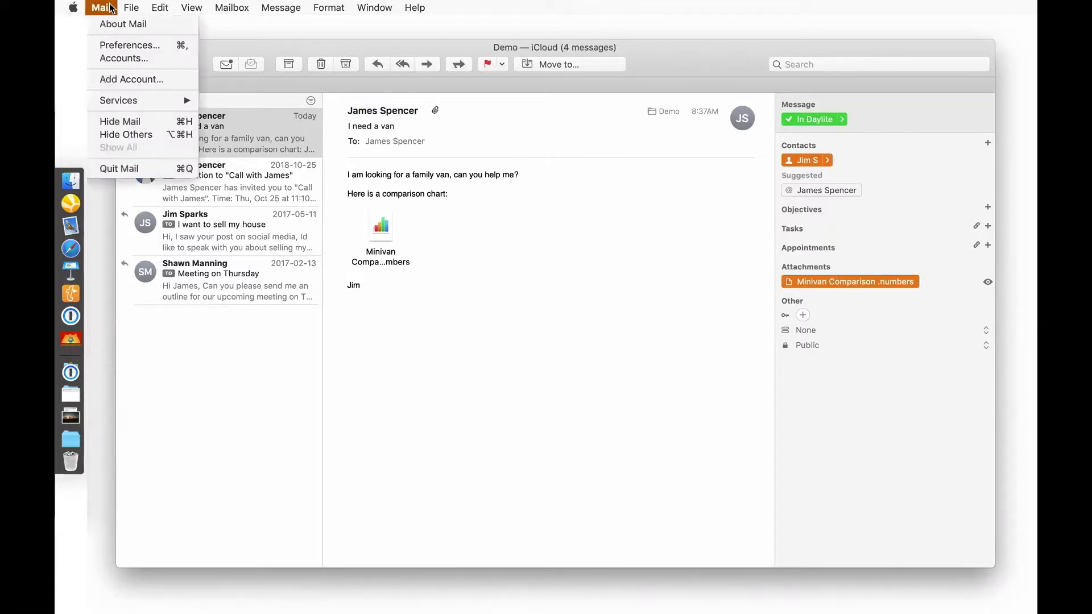
click(113, 45)
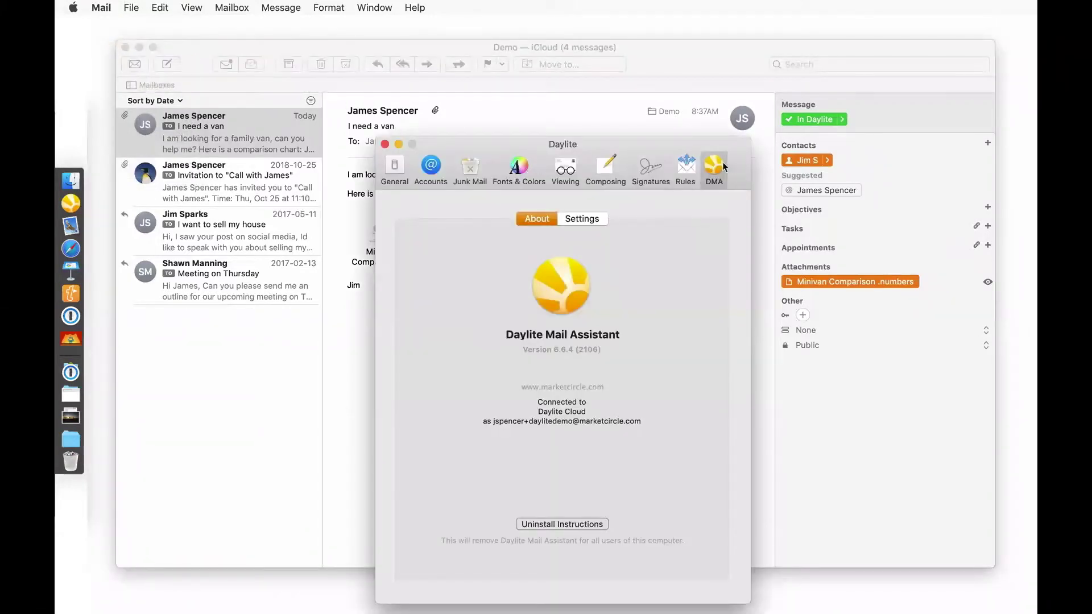
click(580, 219)
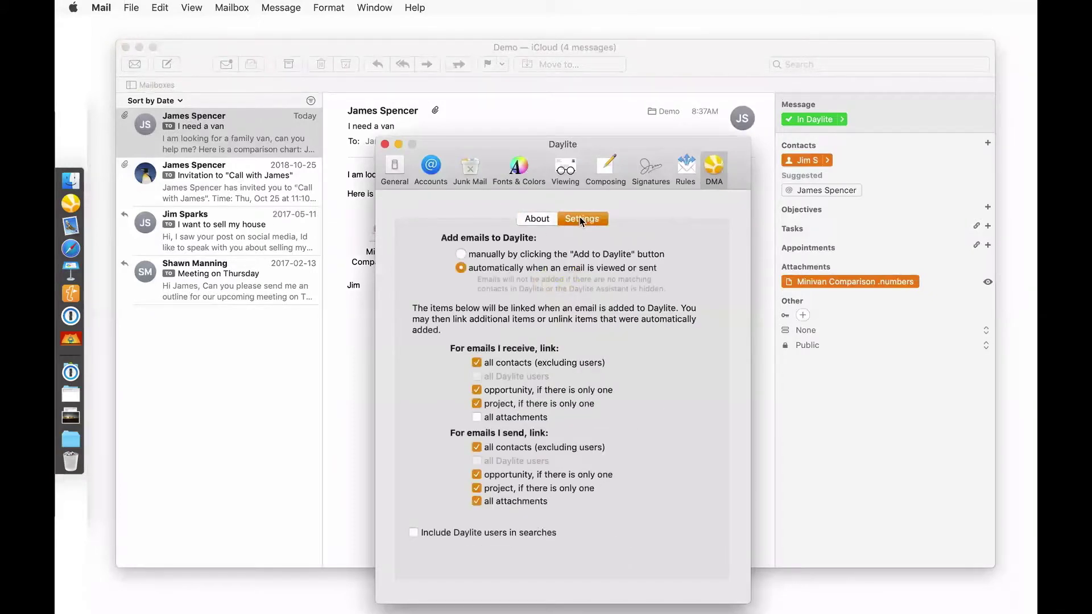
click(384, 144)
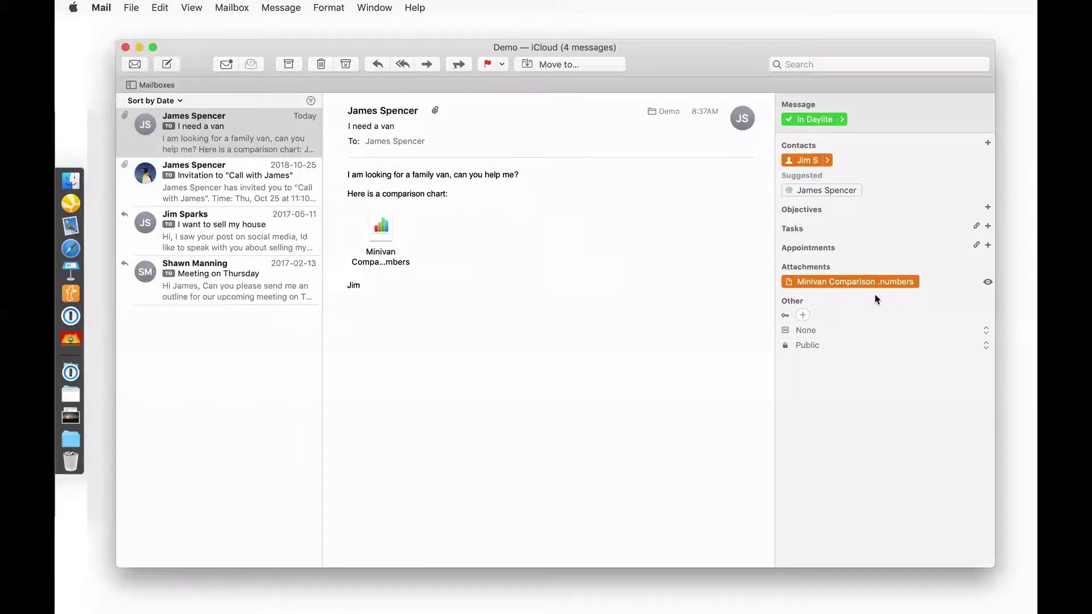
Step: Remove the "I need a van" email from Daylite and add it again
click(821, 119)
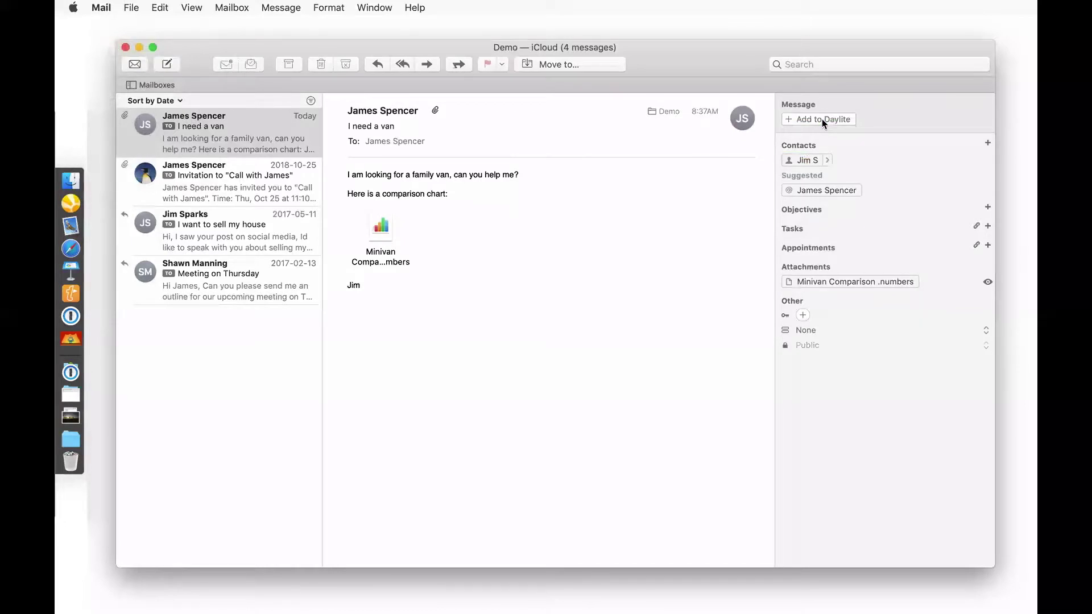
click(822, 118)
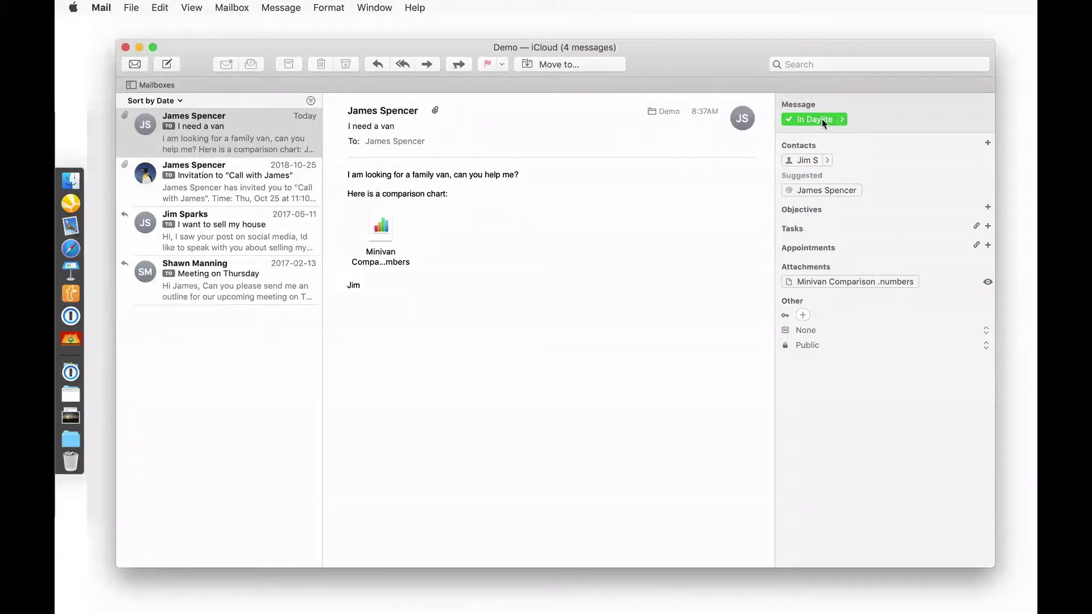
Step: Link the matching contact to the "I need a van" email and check the options for adding the other suggested address to a person
click(807, 161)
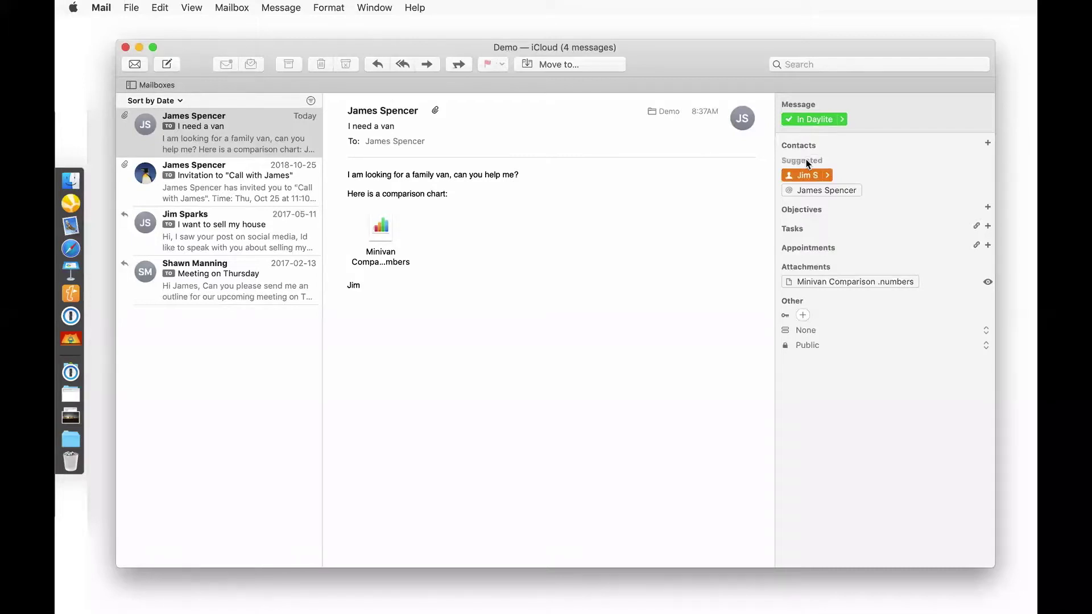
click(841, 190)
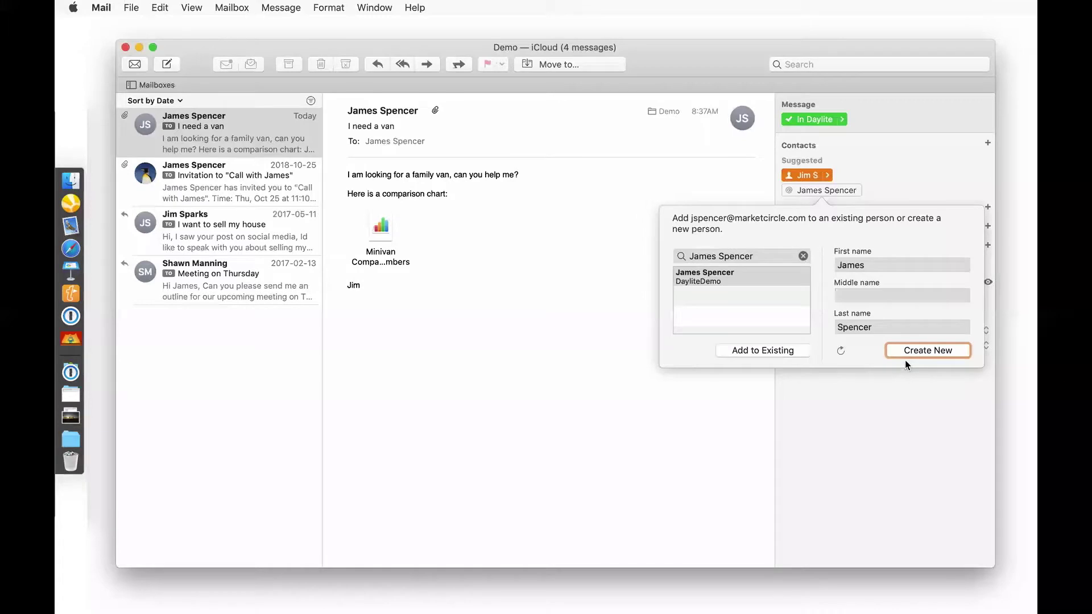
click(884, 179)
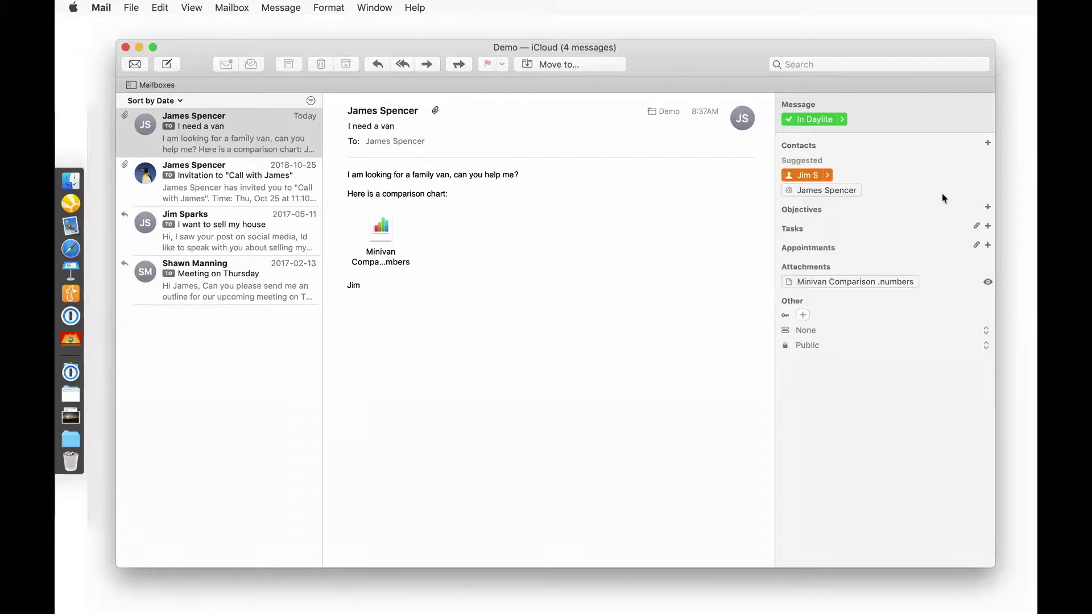
Step: Create a new opportunity linked to the email, titled with the contact's first name in possessive form followed by "Car Hunt"
click(988, 208)
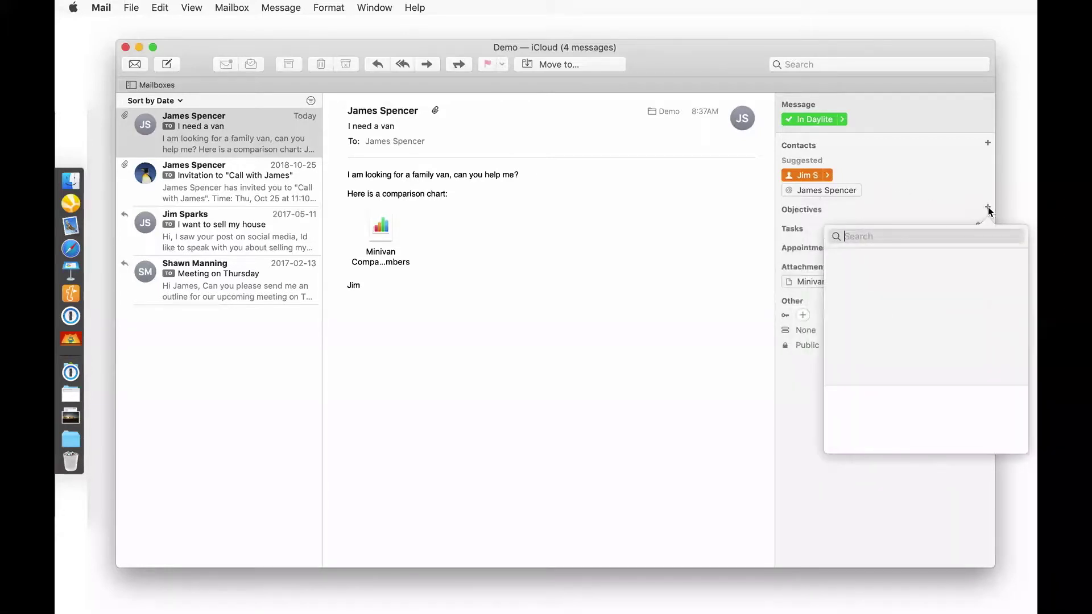
text(J)
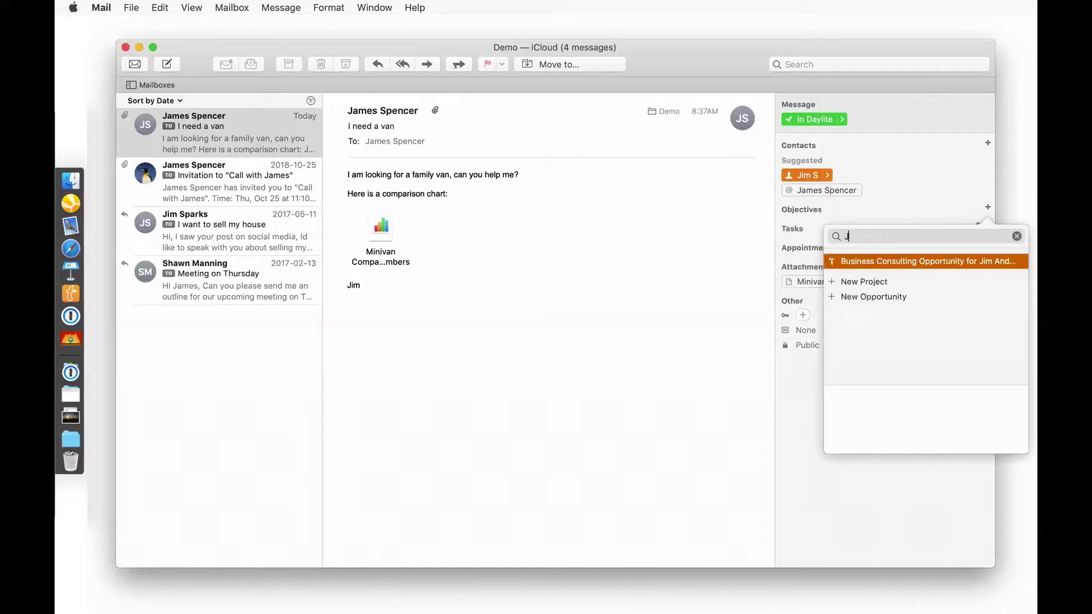
text(im's Car )
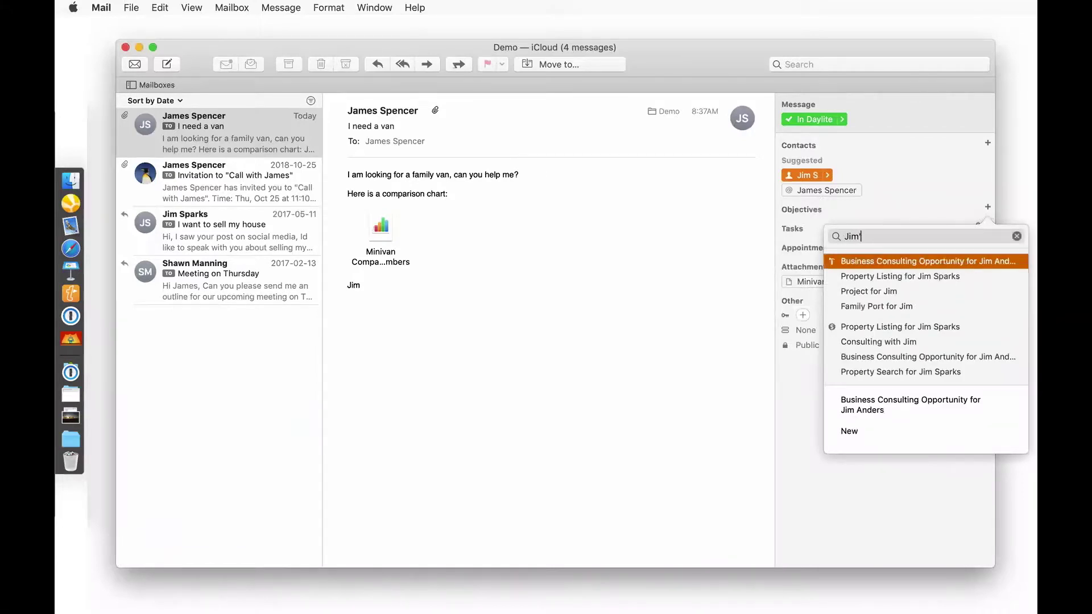
text(Hunt)
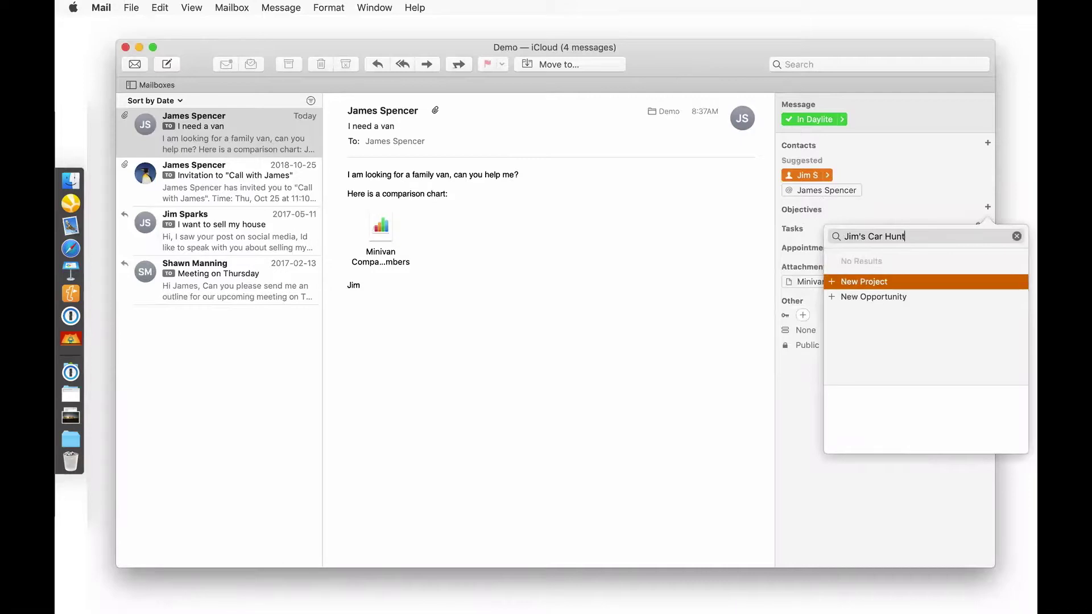
key(Down)
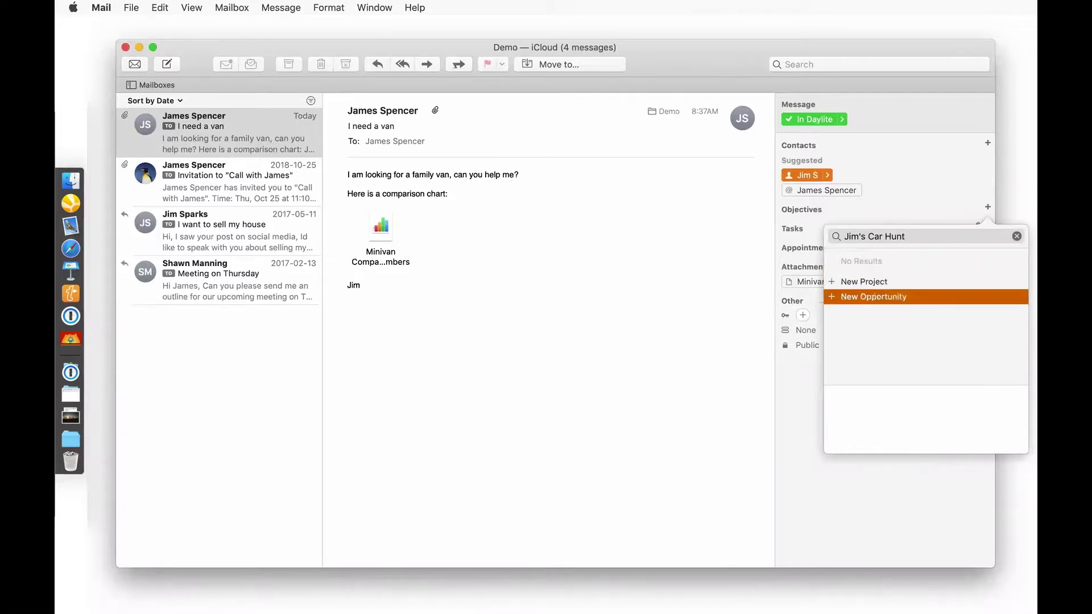
key(Return)
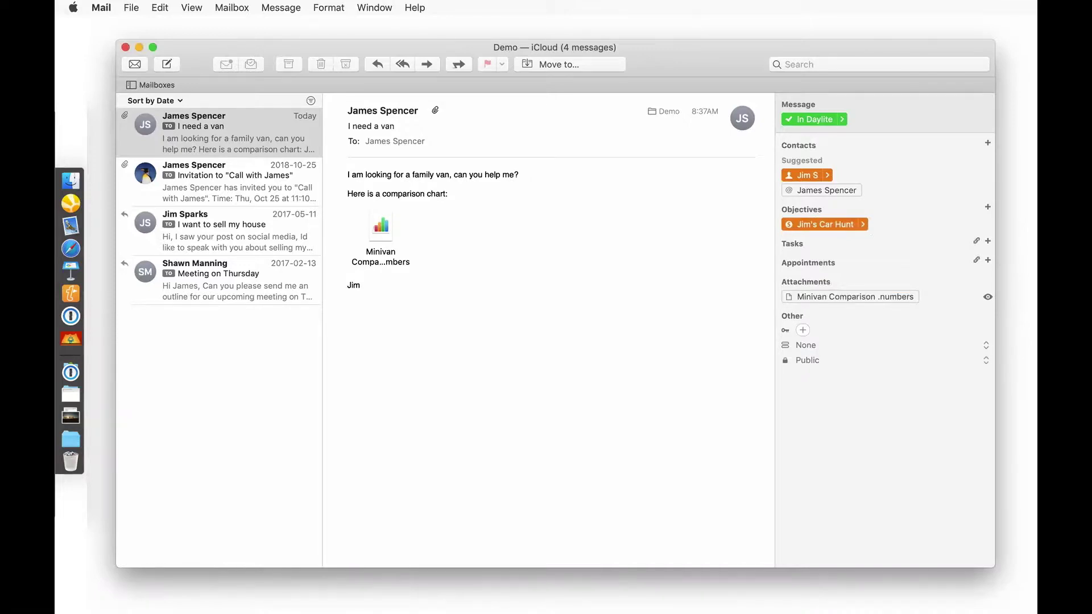
Step: Start a new task linked to the email and title it "Review Comparison Chart"
click(989, 241)
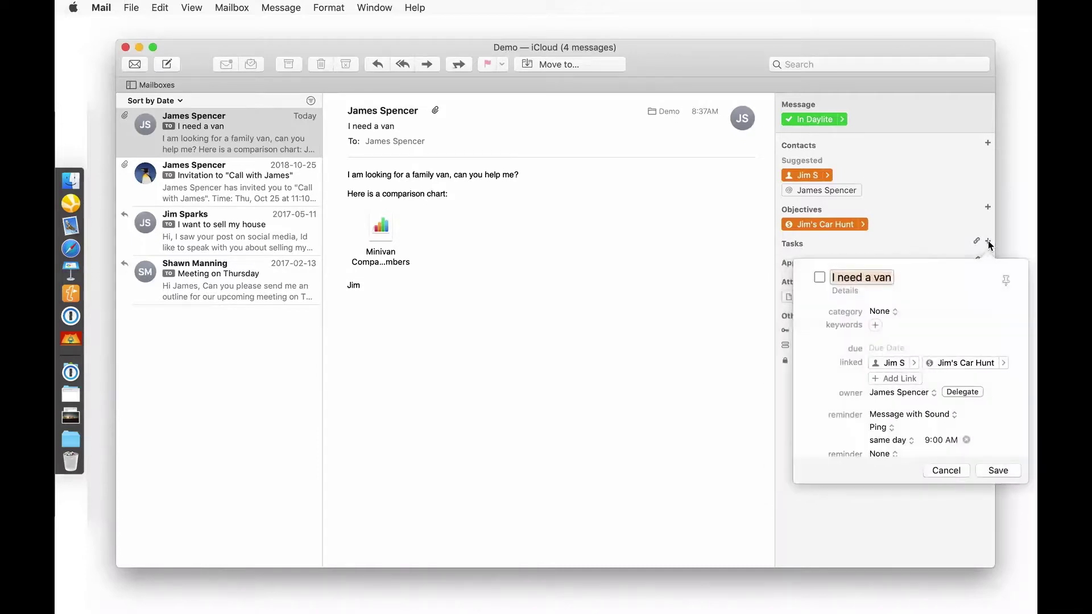
text(REview)
key(BackSpace)
key(BackSpace)
key(BackSpace)
key(BackSpace)
key(BackSpace)
text(eview Comparsi)
key(BackSpace)
key(BackSpace)
text(ison Chart)
Step: Set the Review Comparison Chart task's due date to today and save the task
click(897, 348)
click(938, 372)
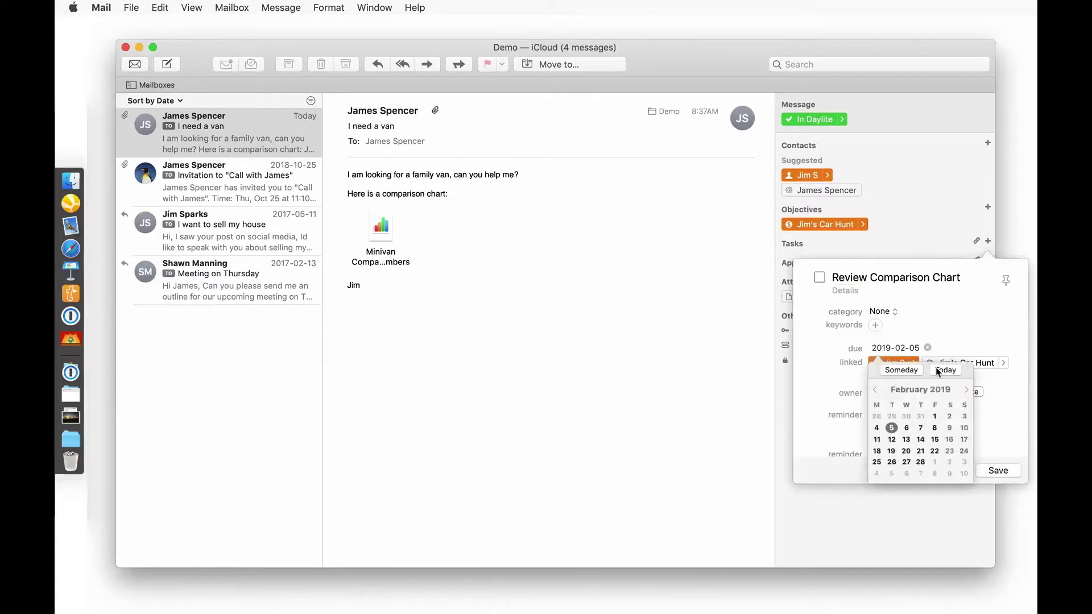
click(996, 470)
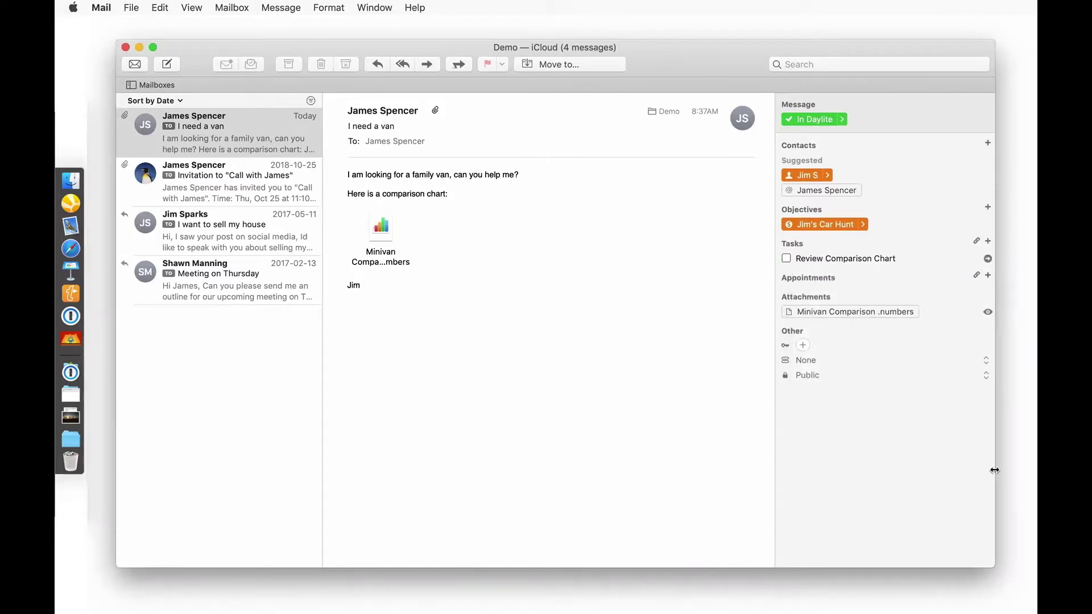
Step: Link the "Minivan Comparison .numbers" attachment in Daylite and check the Daylite Mail Assistant's attachment-linking settings
click(849, 314)
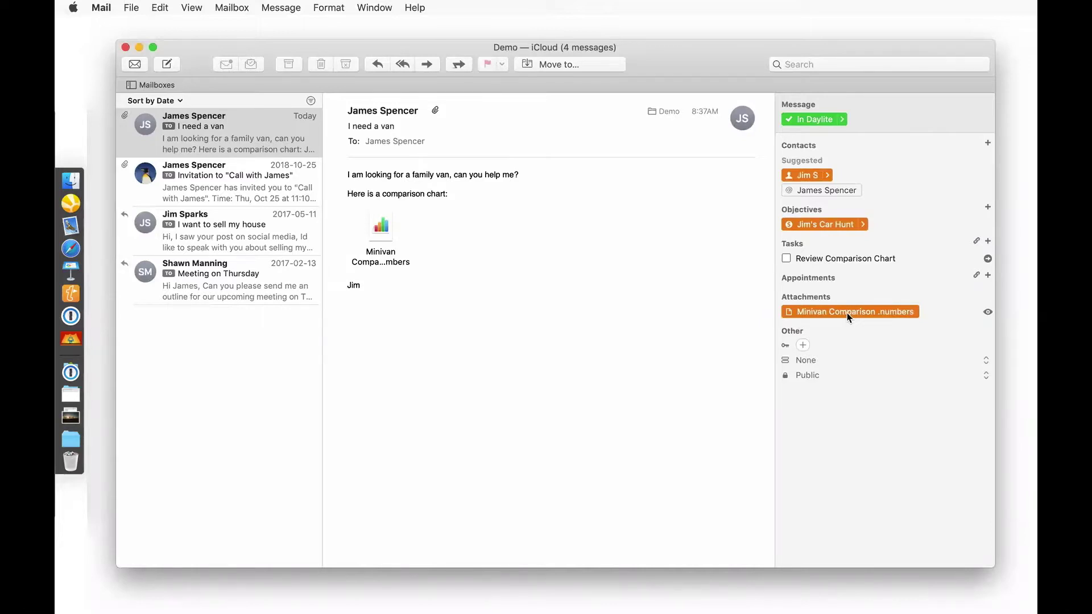
key(super+comma)
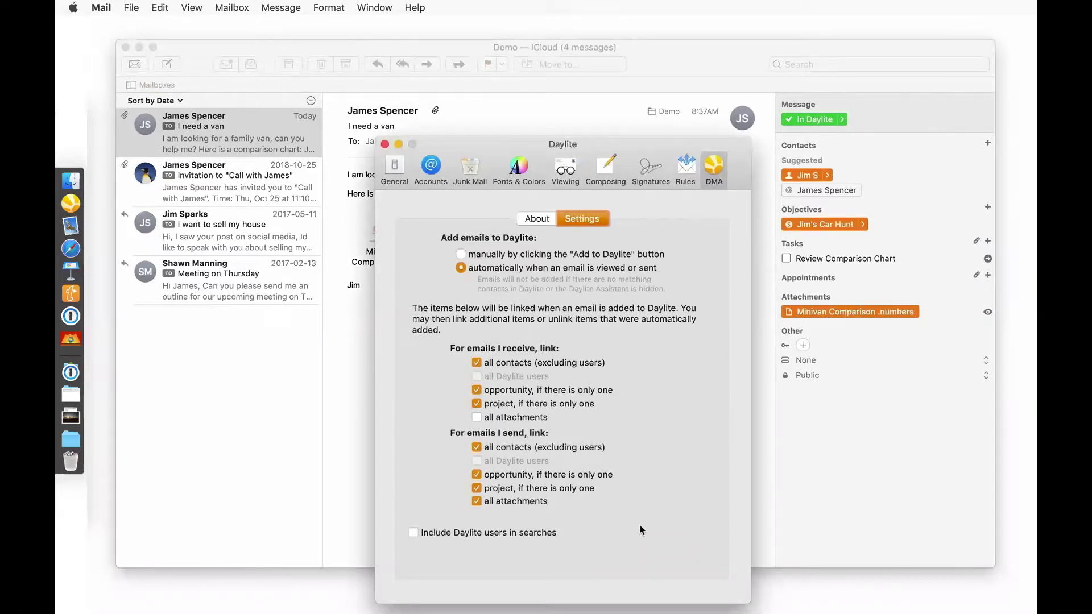
click(385, 143)
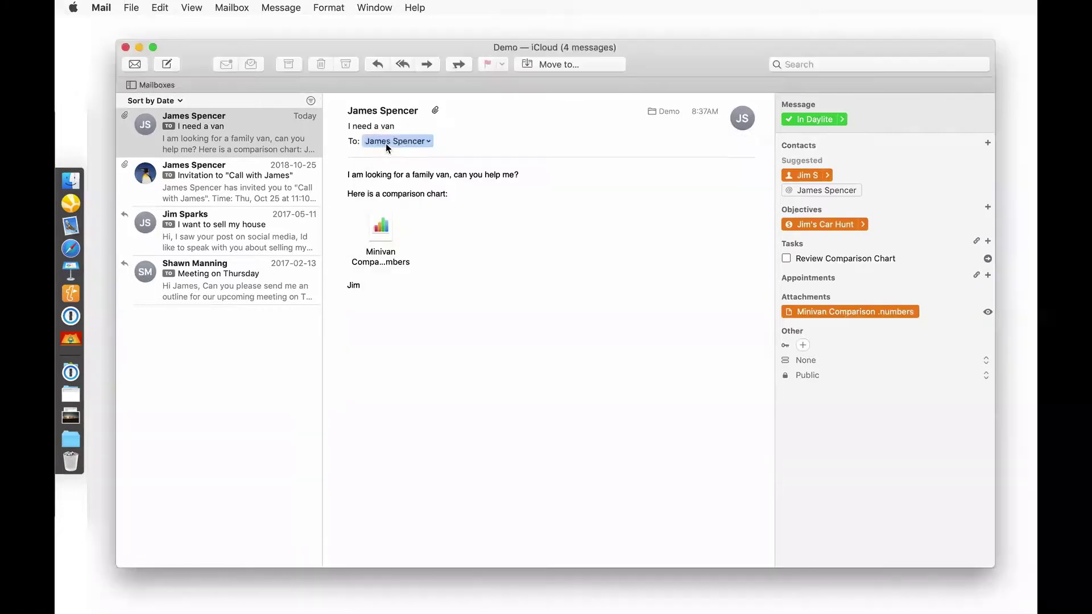
Step: Review the keyword, category and permission options available for the email
click(804, 345)
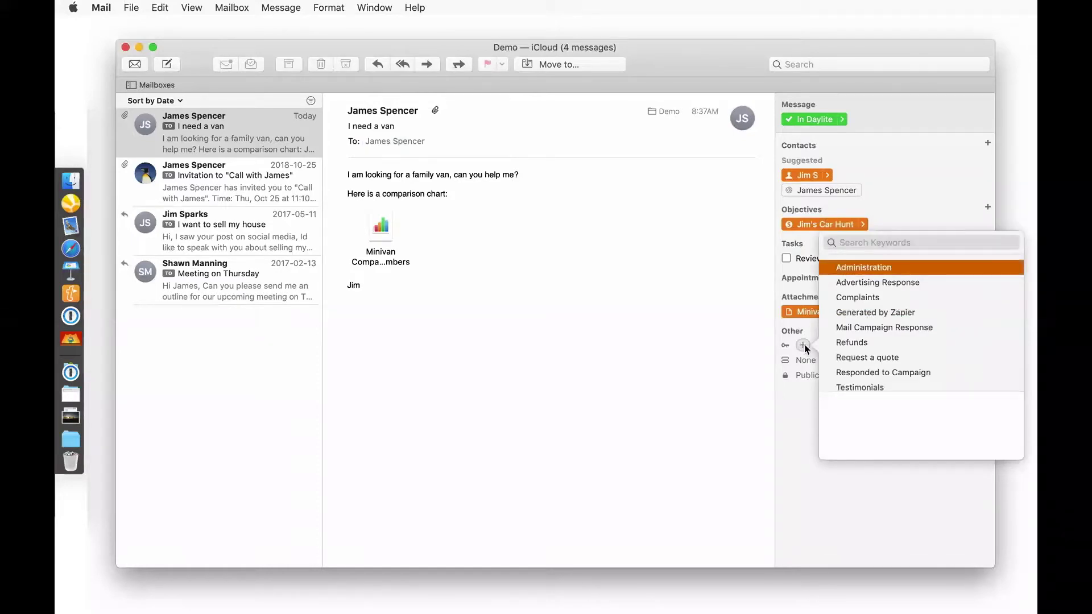
click(805, 360)
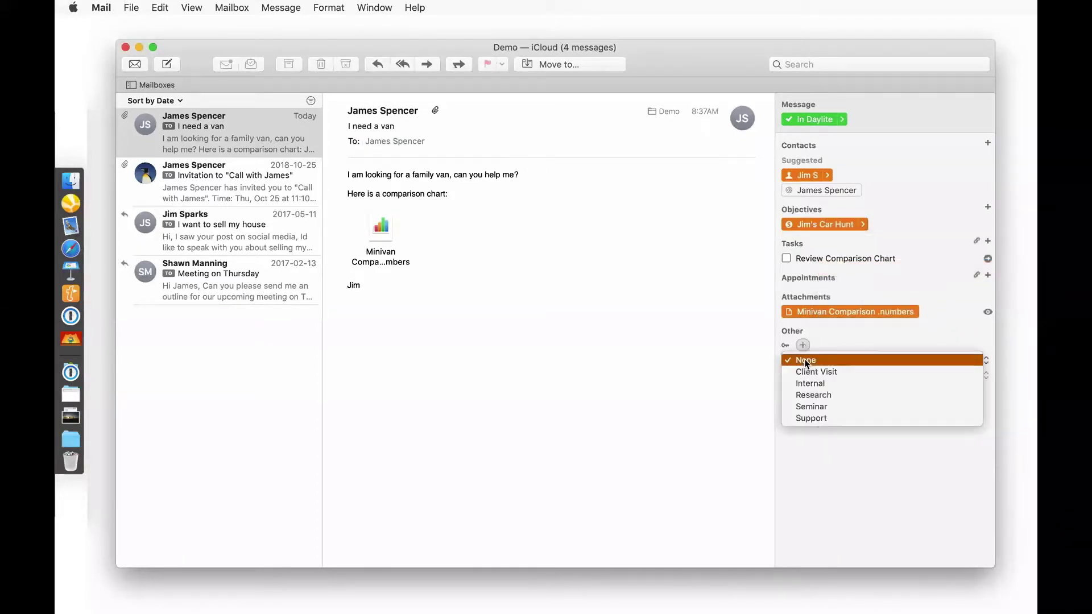
click(805, 360)
click(807, 375)
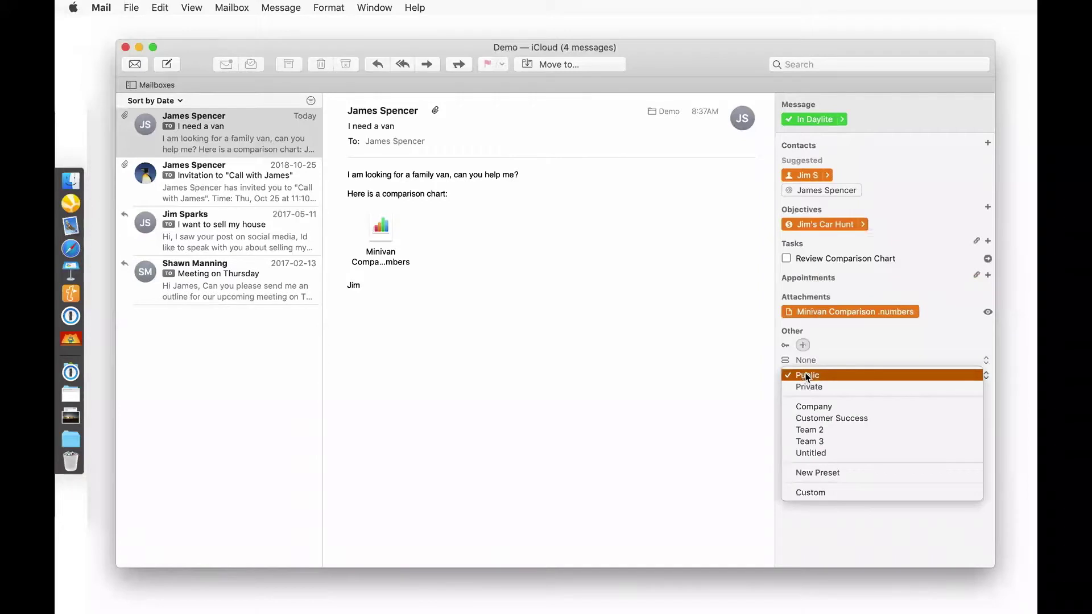
click(807, 376)
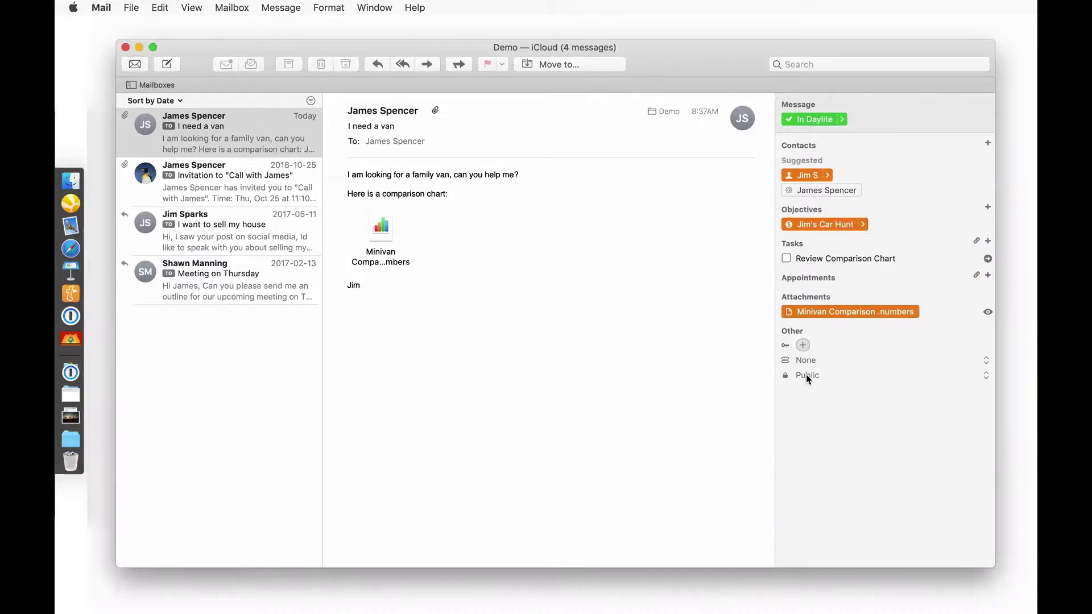
click(802, 345)
text(web)
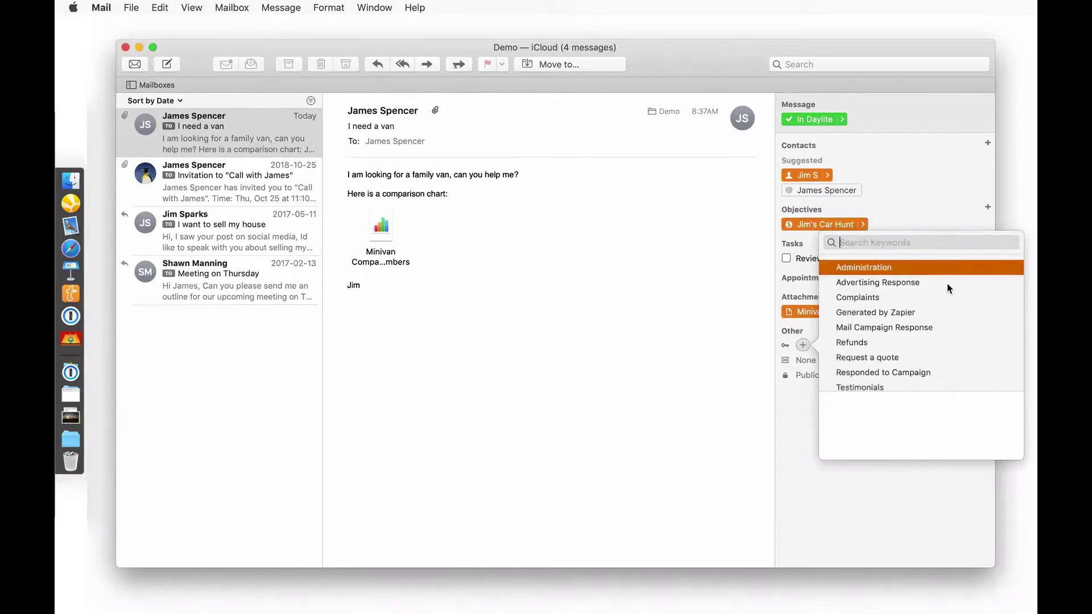
click(790, 420)
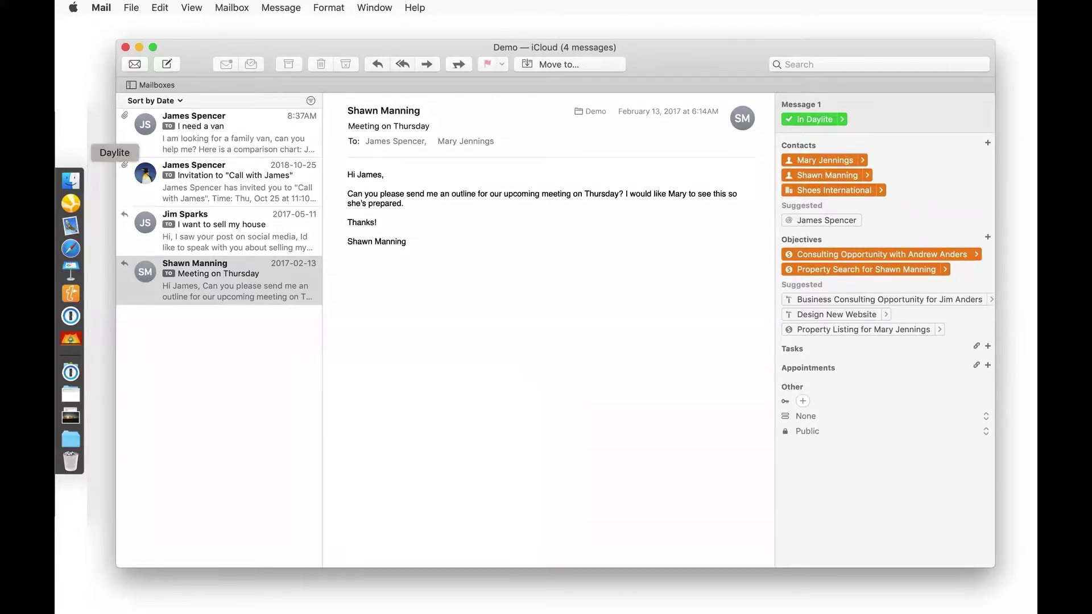
Step: Switch to Daylite and examine the activity history of the Send Quote stage consulting opportunity
click(71, 294)
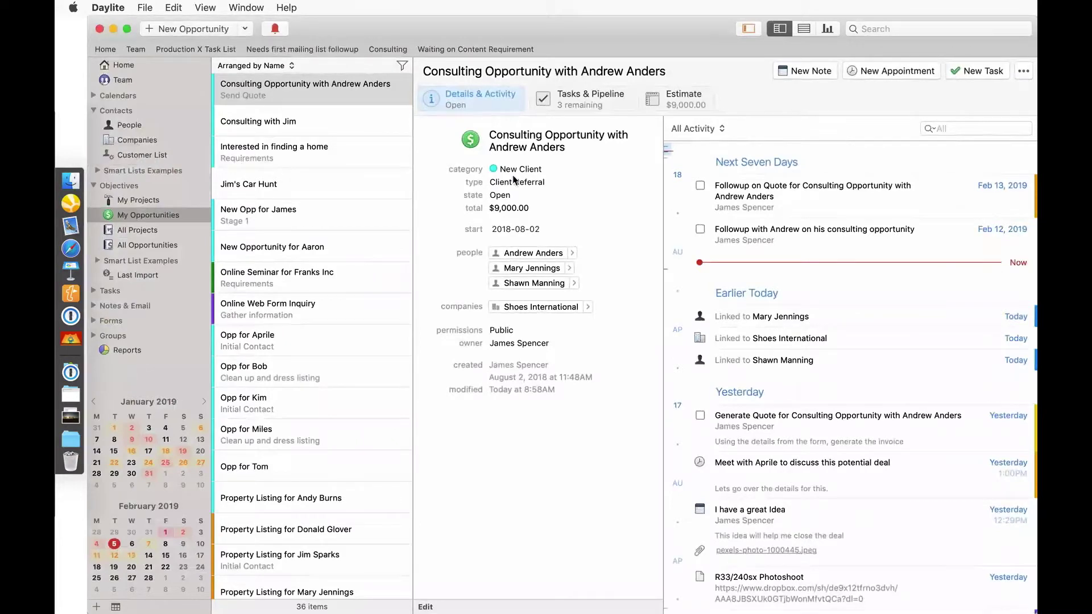
scroll(711, 203, down, 3)
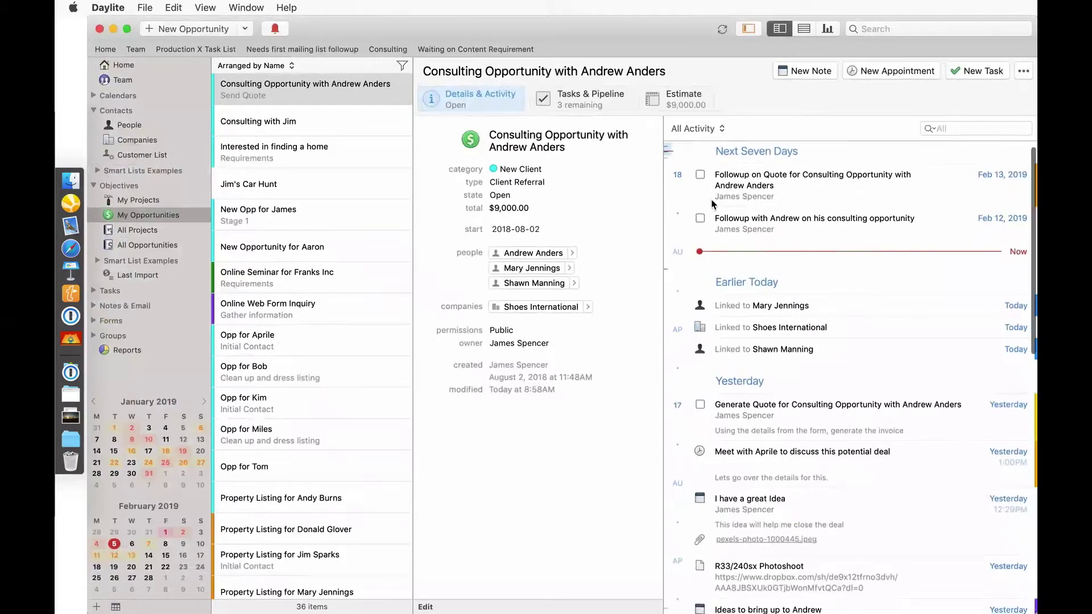
scroll(711, 204, down, 5)
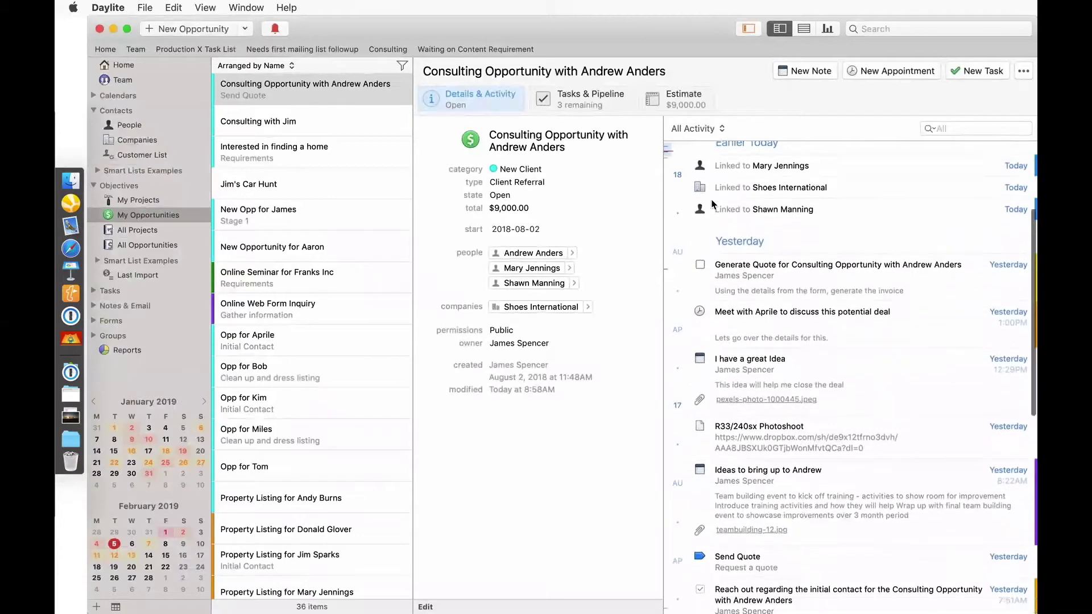
scroll(712, 204, down, 1)
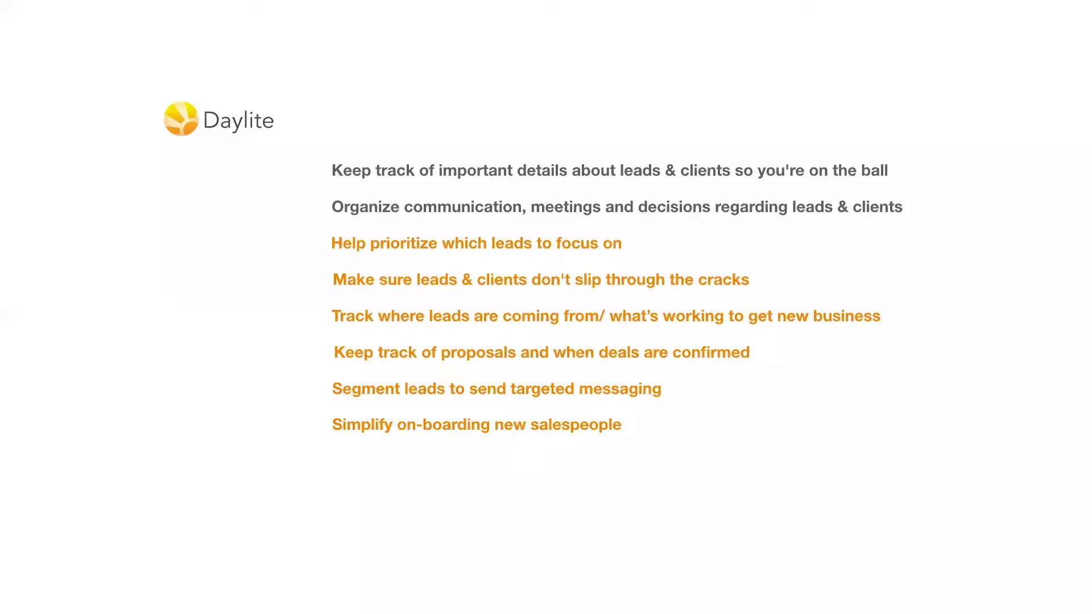
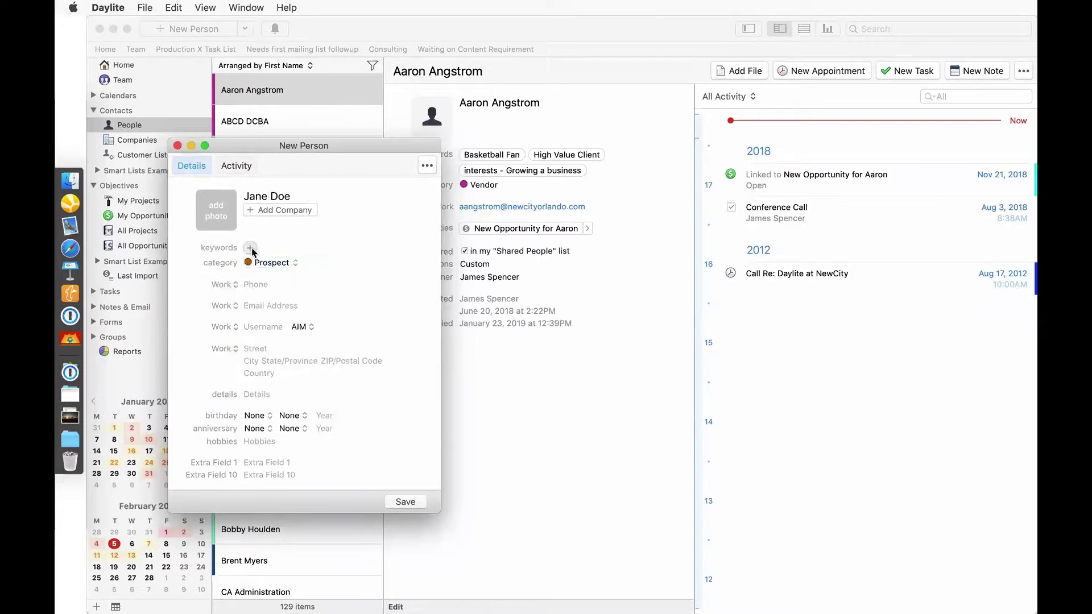
Step: Add the "Business Consultation Prospect" keyword to the new person
text(bus)
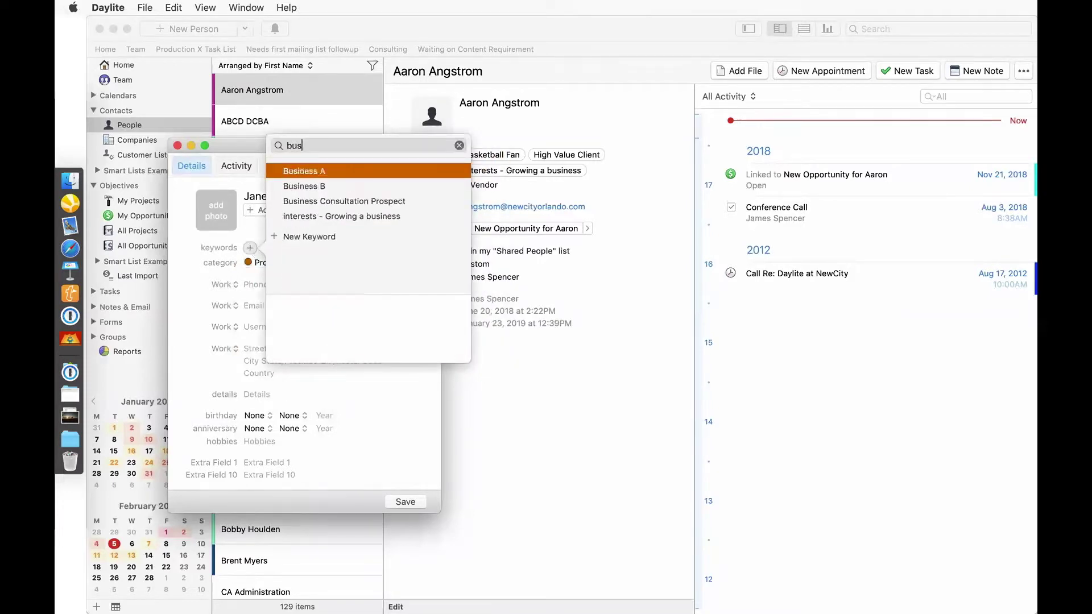
key(Down)
key(Down)
key(Return)
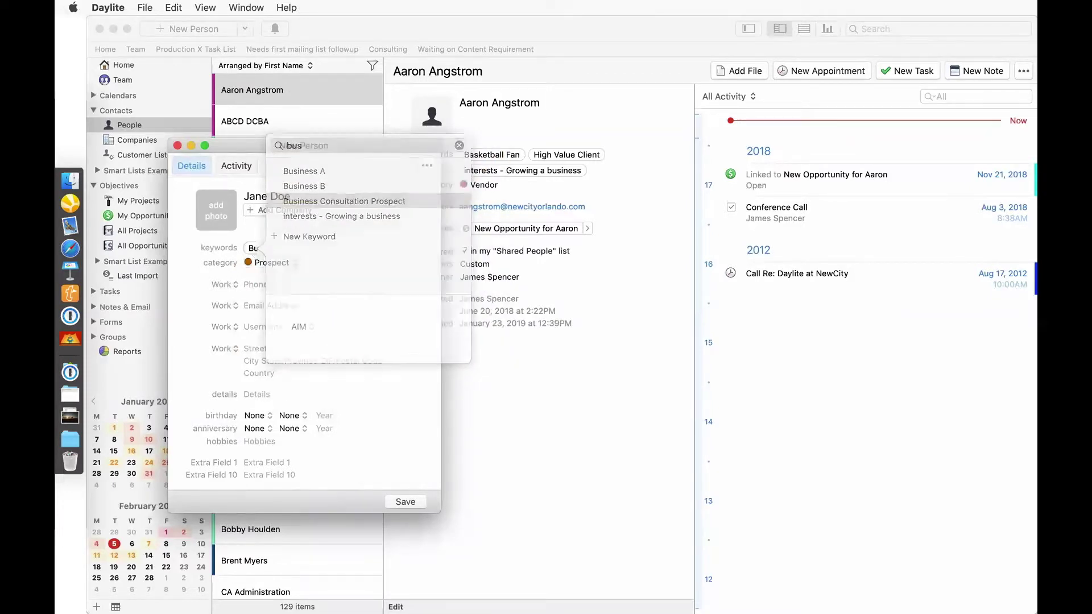
Step: Add the "interests - Growing a business" keyword to the new person and save the contact
click(387, 248)
text(int)
key(Down)
key(Down)
key(Down)
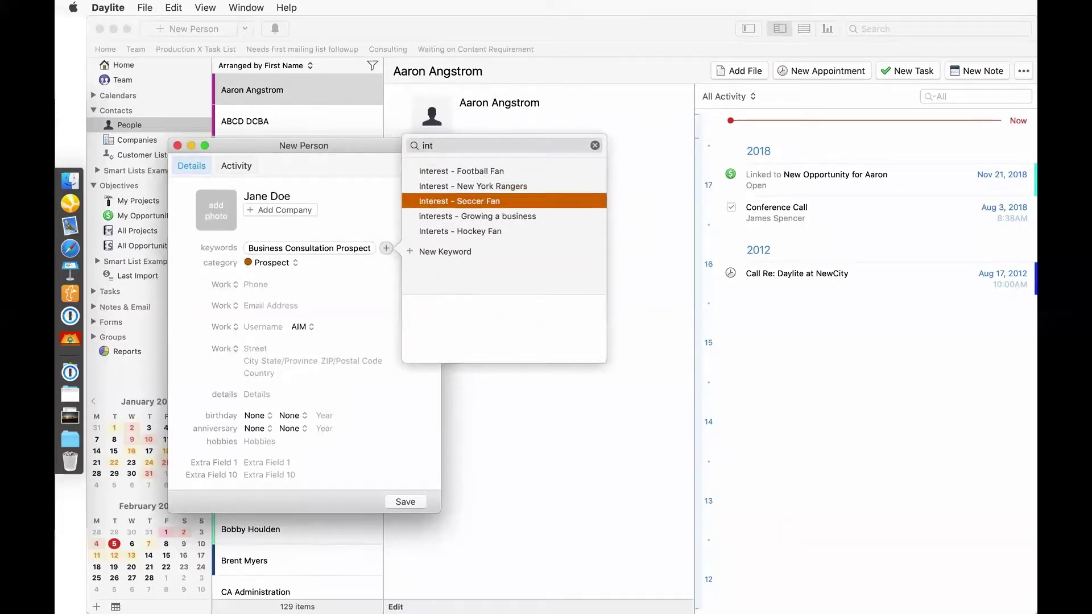
key(Return)
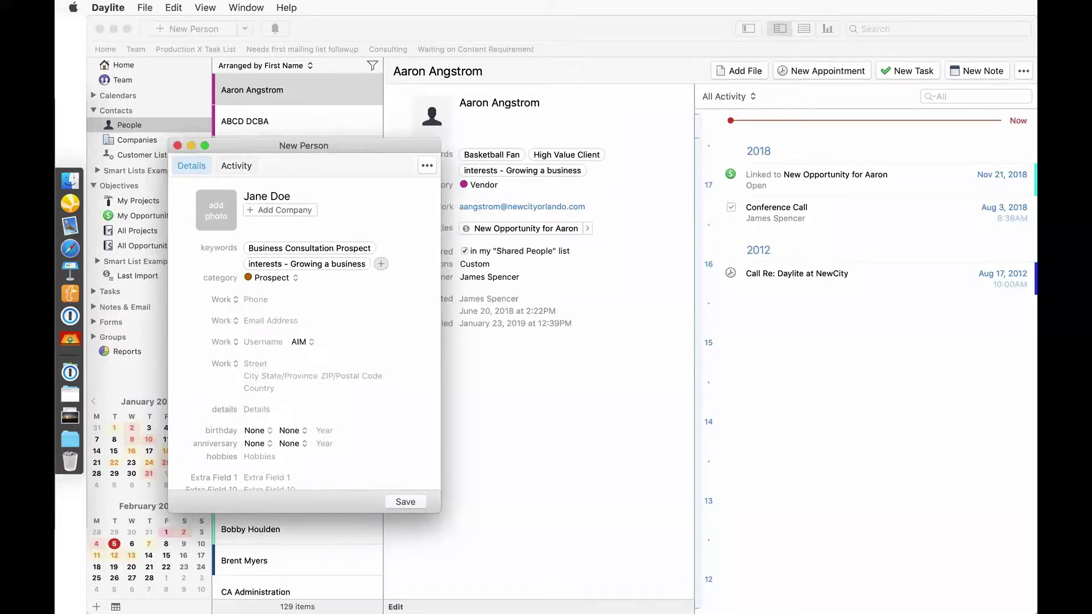
click(405, 502)
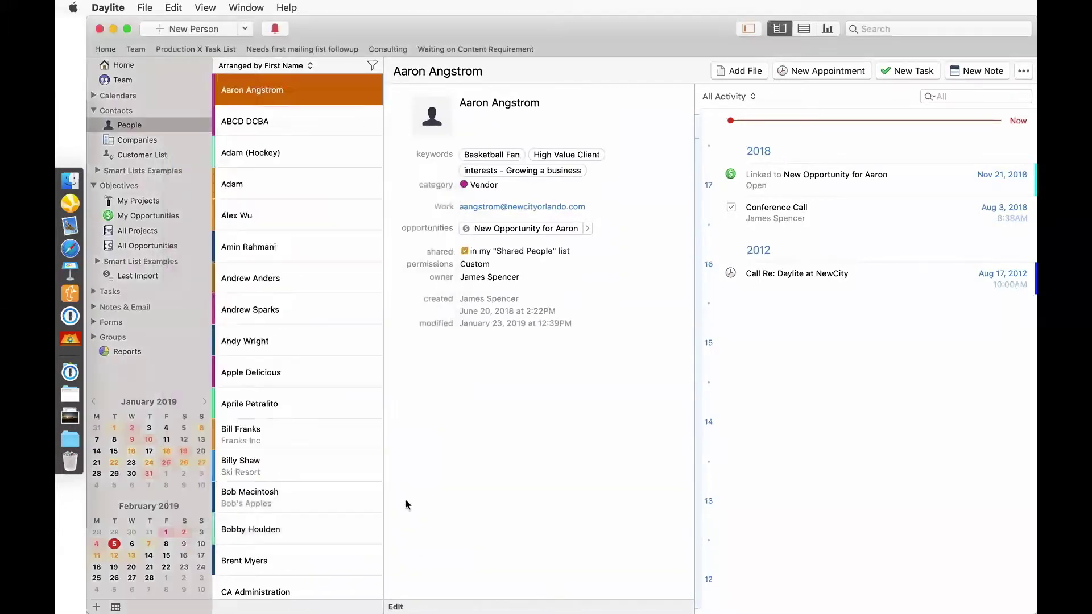
Step: Open the Suspects smart list under Close More Deals > Business Consultation and view the newly added person's record
click(98, 171)
click(105, 201)
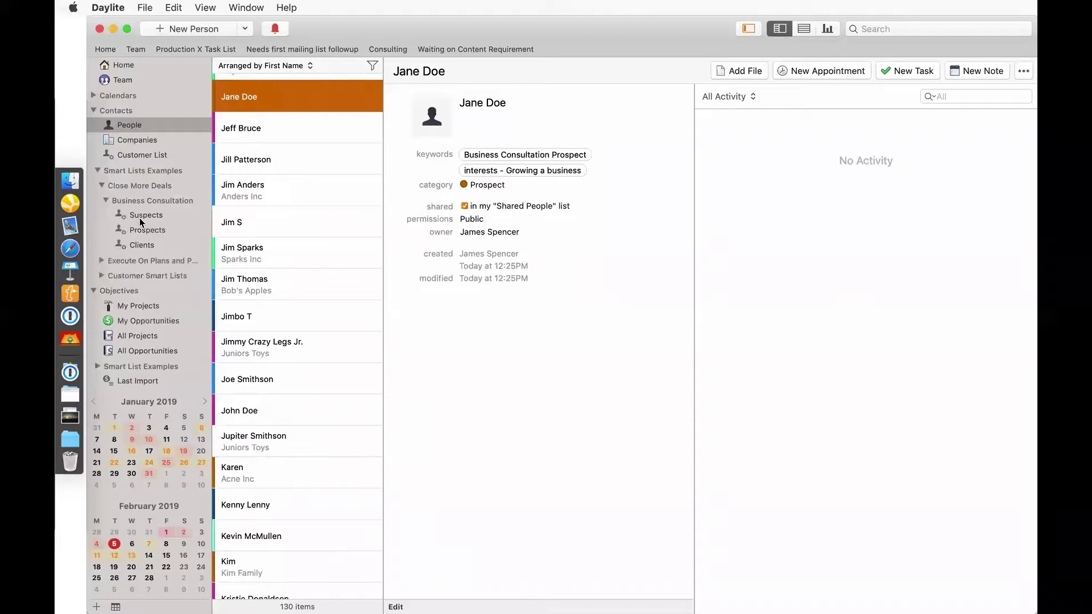
click(140, 218)
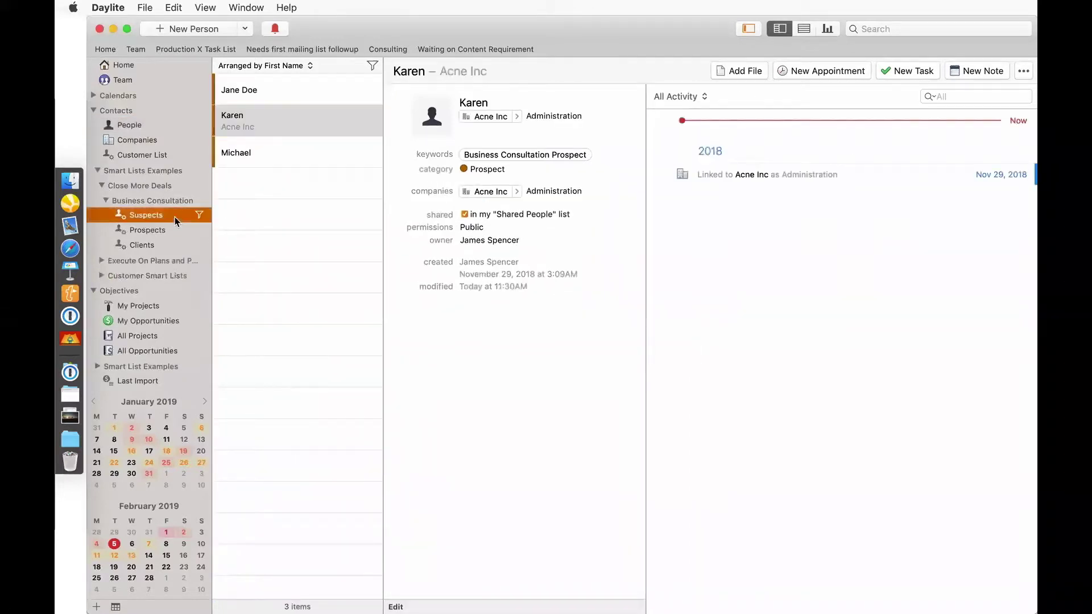
click(313, 102)
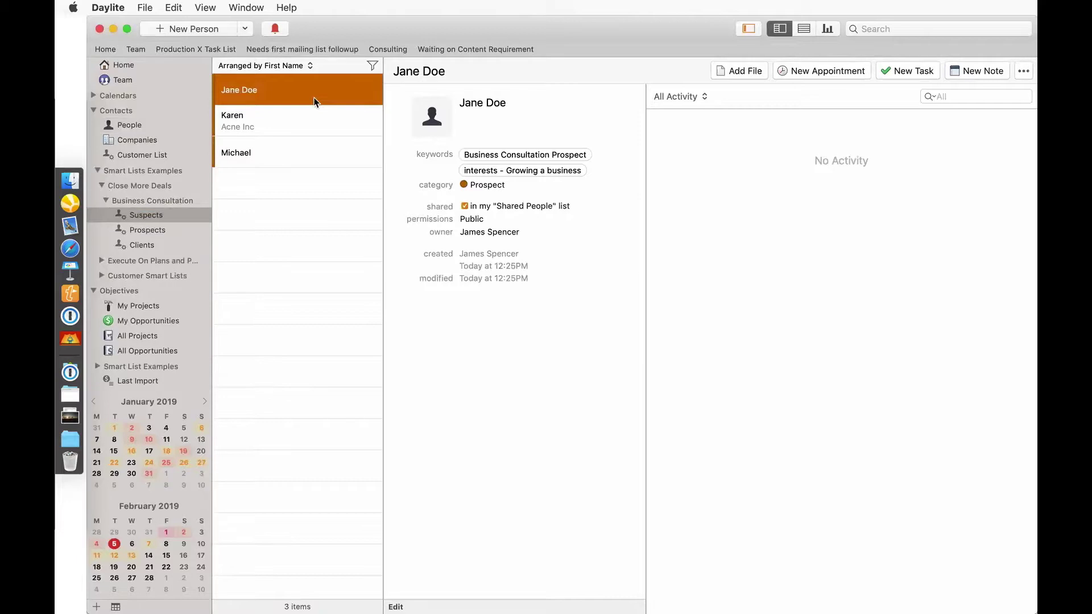
click(182, 215)
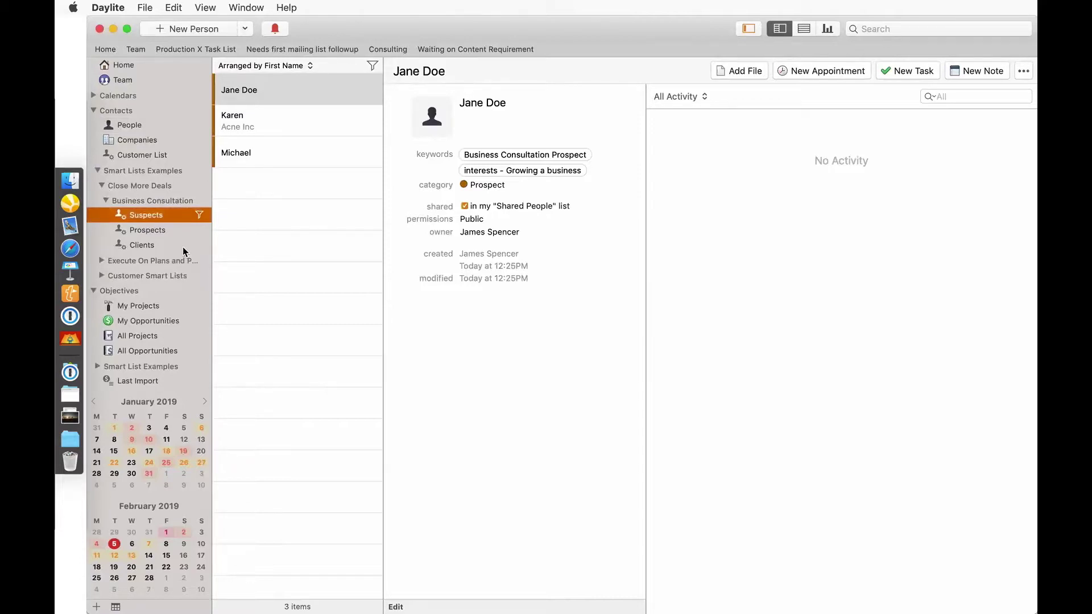
Step: Review the filter rules of the Suspects, Prospects and Clients smart lists under Business Consultation
click(199, 216)
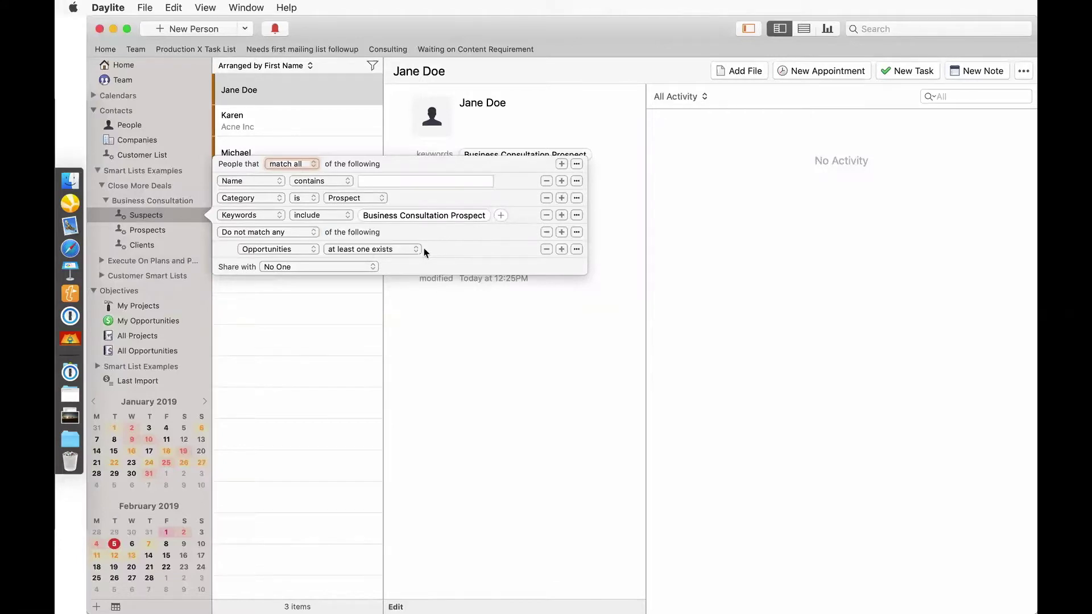
click(169, 230)
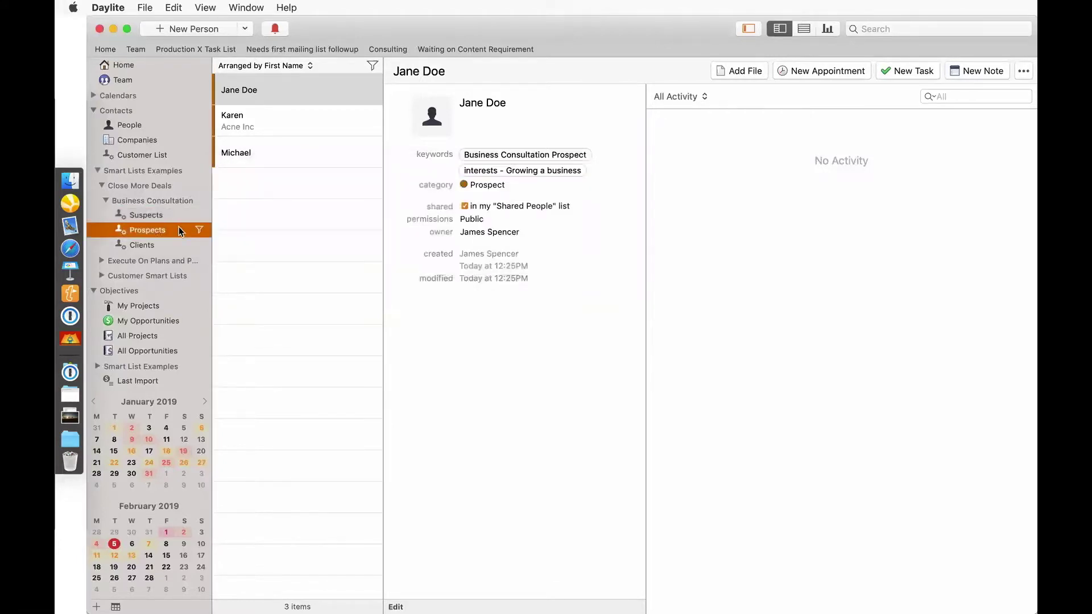
click(200, 230)
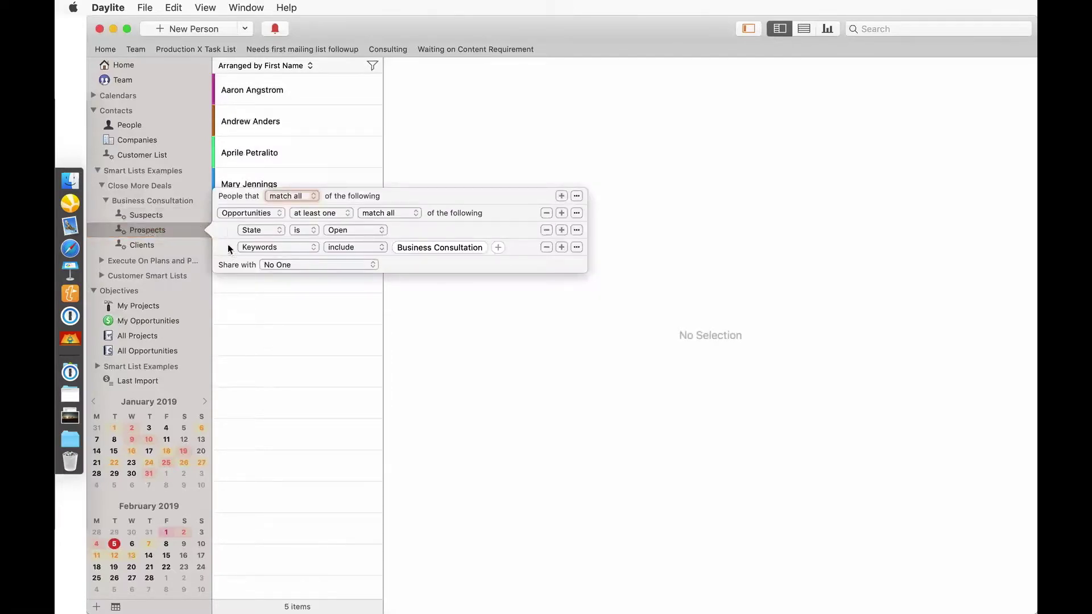
click(169, 246)
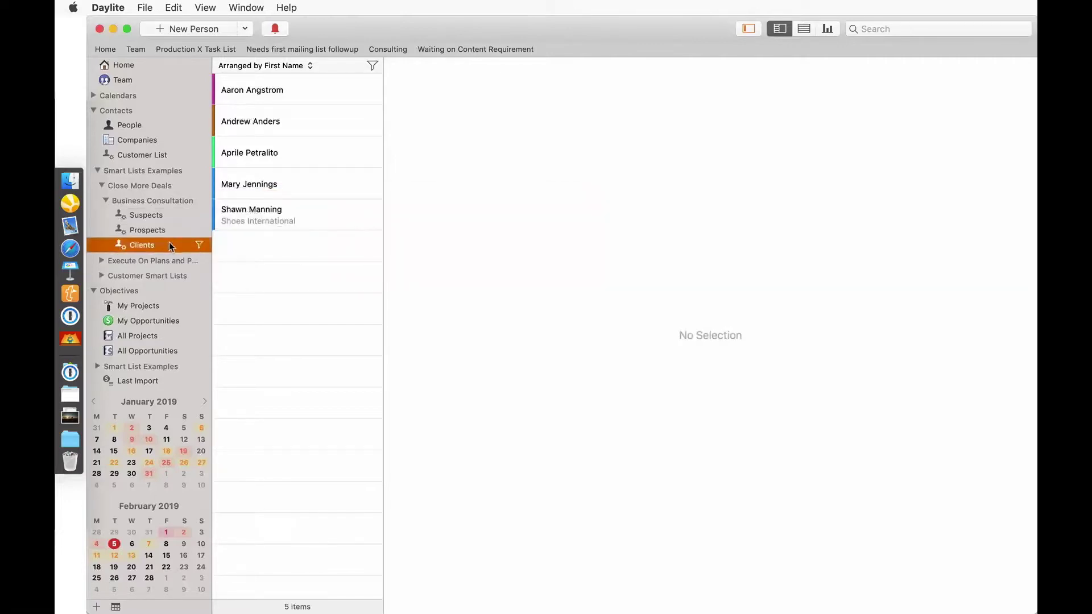
click(199, 246)
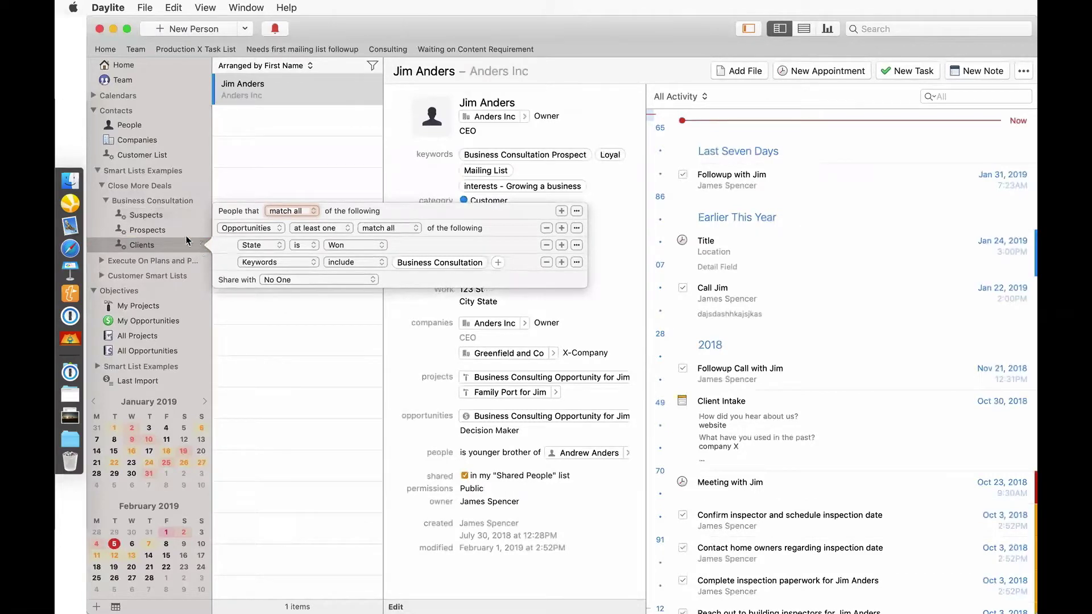
Step: From the newly added person in Suspects, create a linked opportunity titled "Business Consultation Opp for" plus the person's first name
click(174, 216)
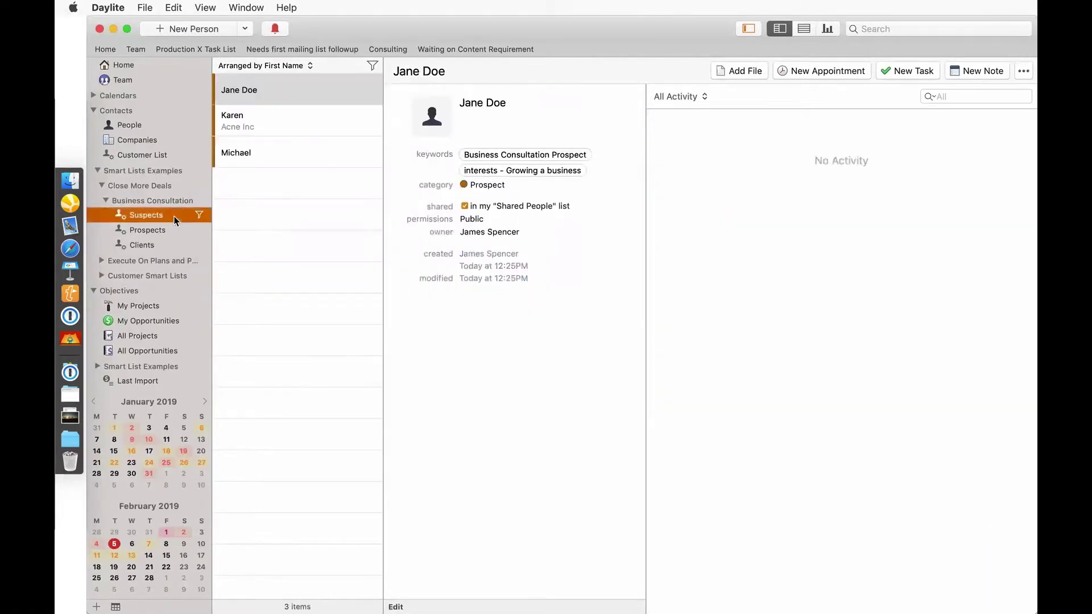
click(289, 94)
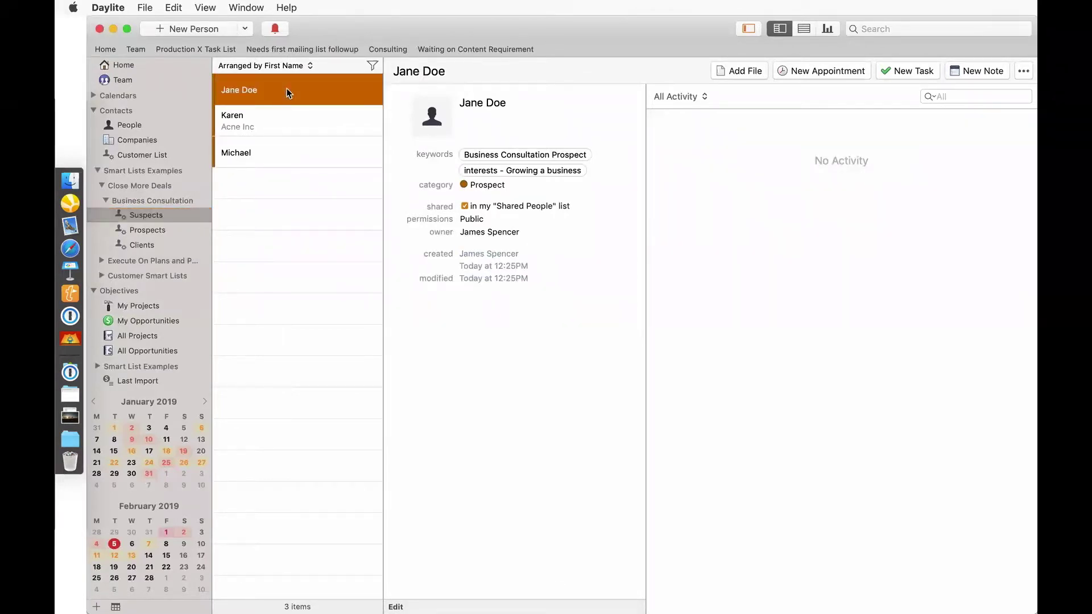
click(1020, 75)
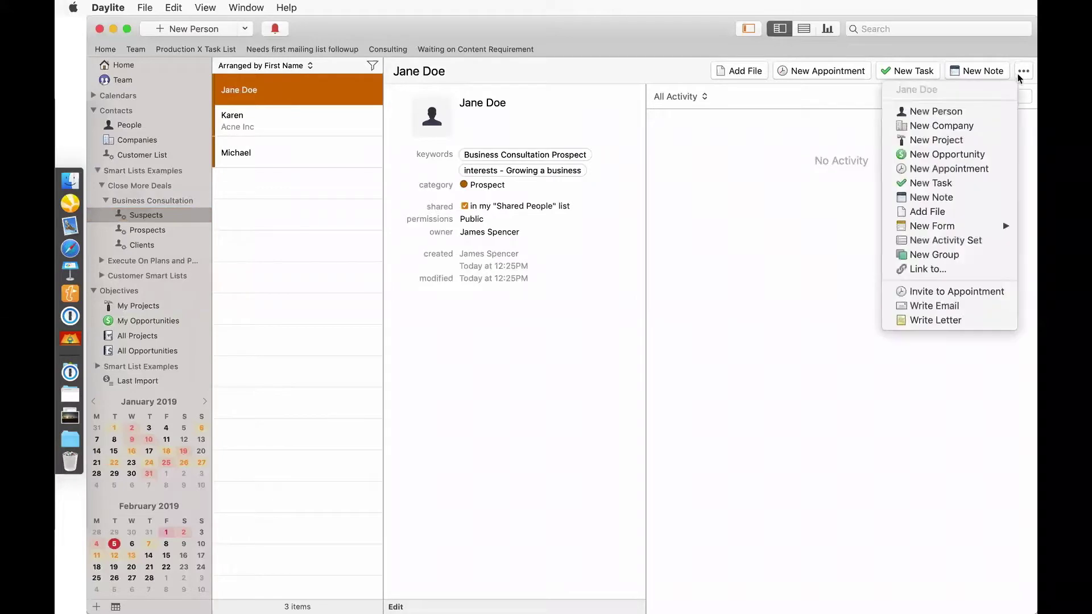
click(963, 142)
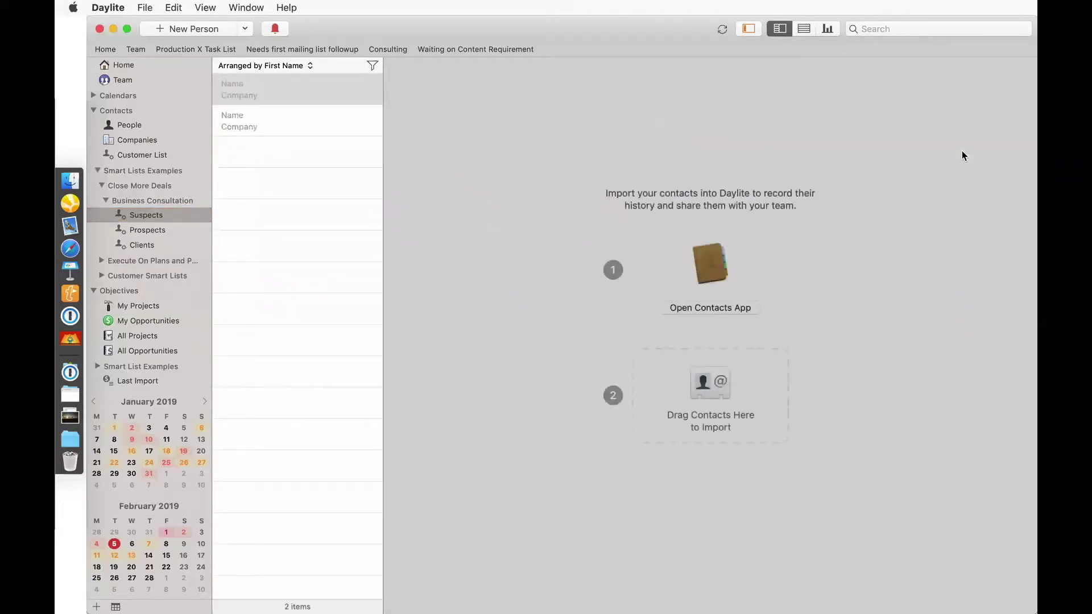
text(Busines)
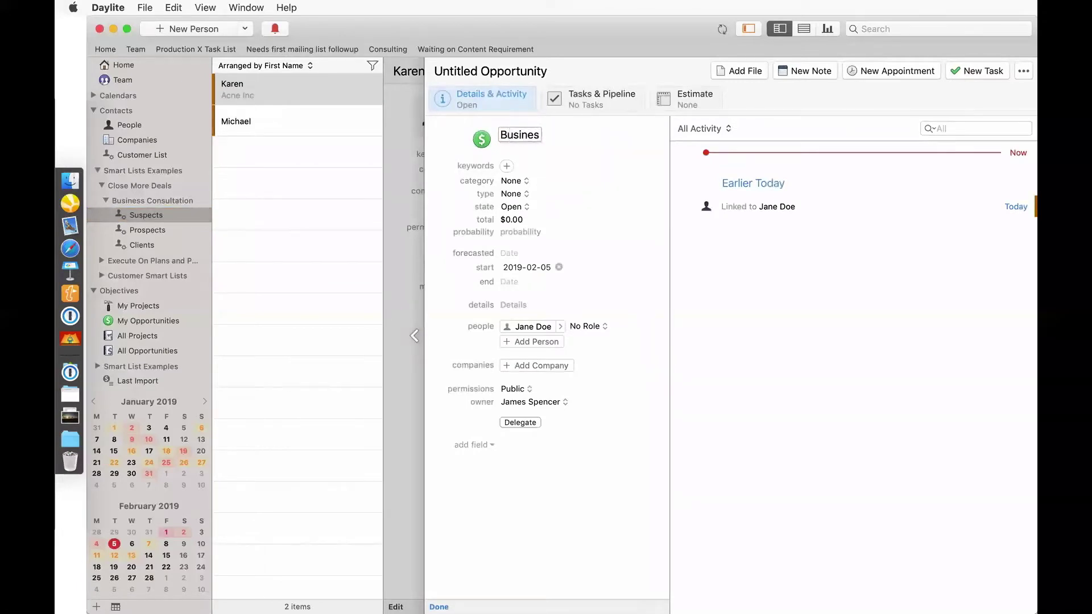
text(s Consultation Opp for Jane)
Step: Add the "Business Consultation" keyword to the new opportunity and save it
key(Tab)
key(space)
text(busi)
key(Return)
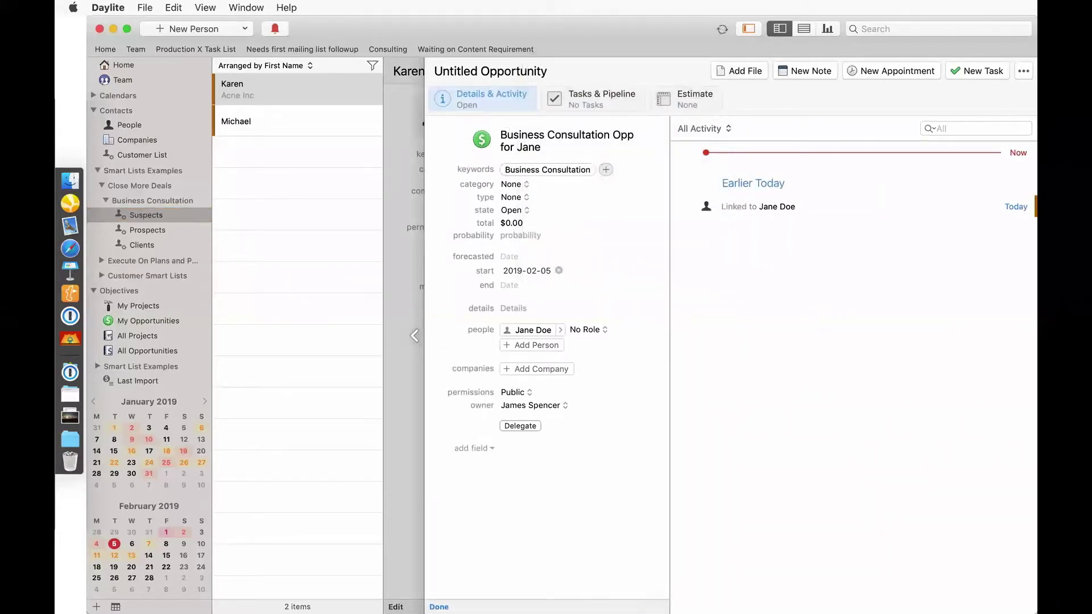
click(408, 206)
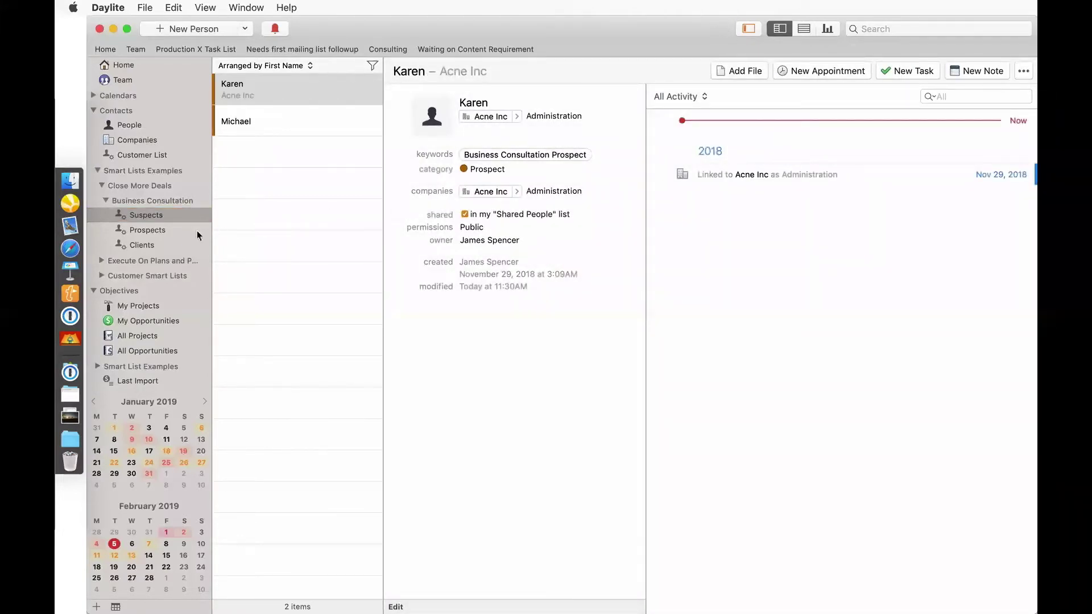
Step: Check the new person's record and linked opportunity in the Prospects smart list, and recheck the Suspects list
click(167, 231)
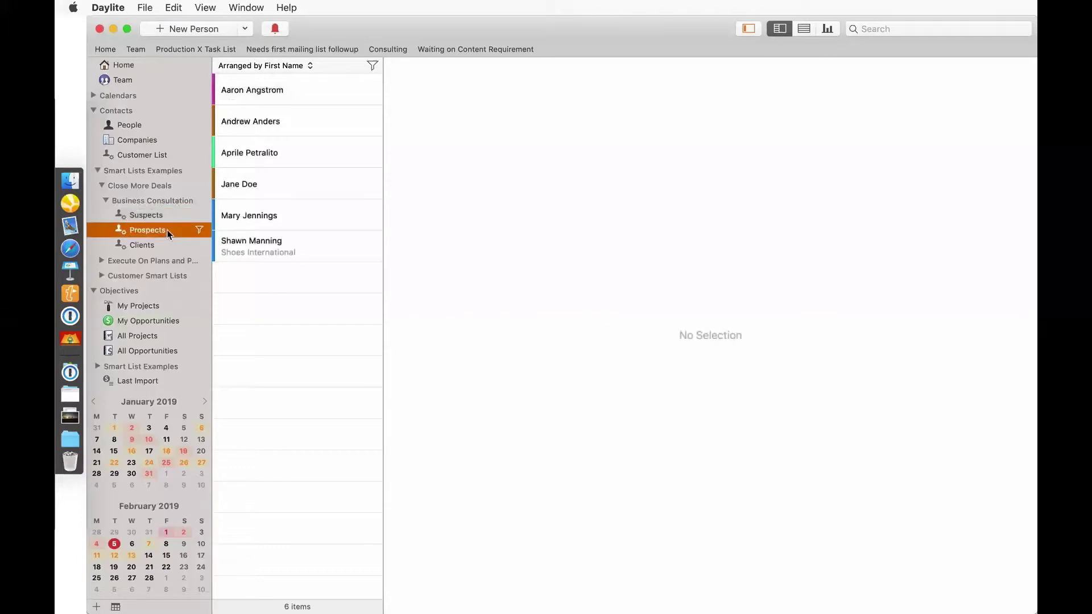
click(294, 183)
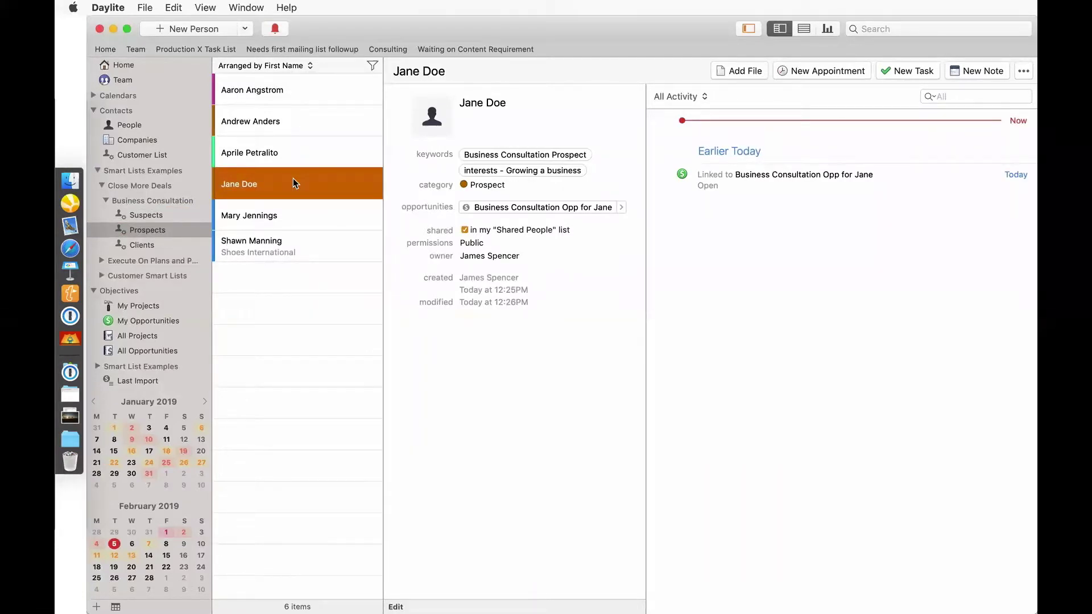
click(183, 216)
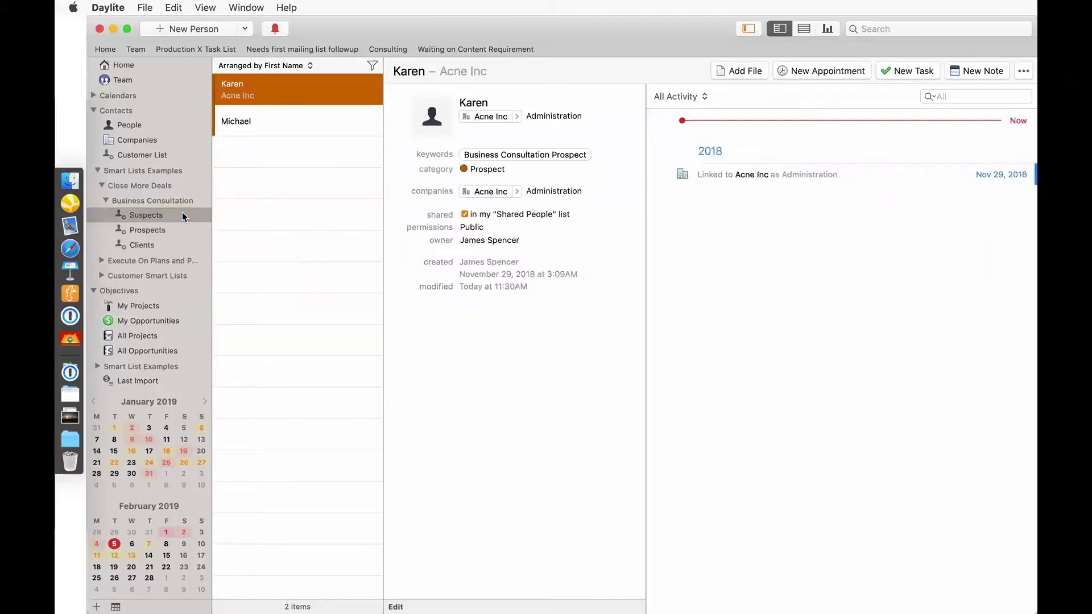
Step: Expand the objectives' Smart List Examples, and inspect the forecasted date of the Send Quote stage consulting opportunity in My Opportunities
scroll(182, 216, down, 5)
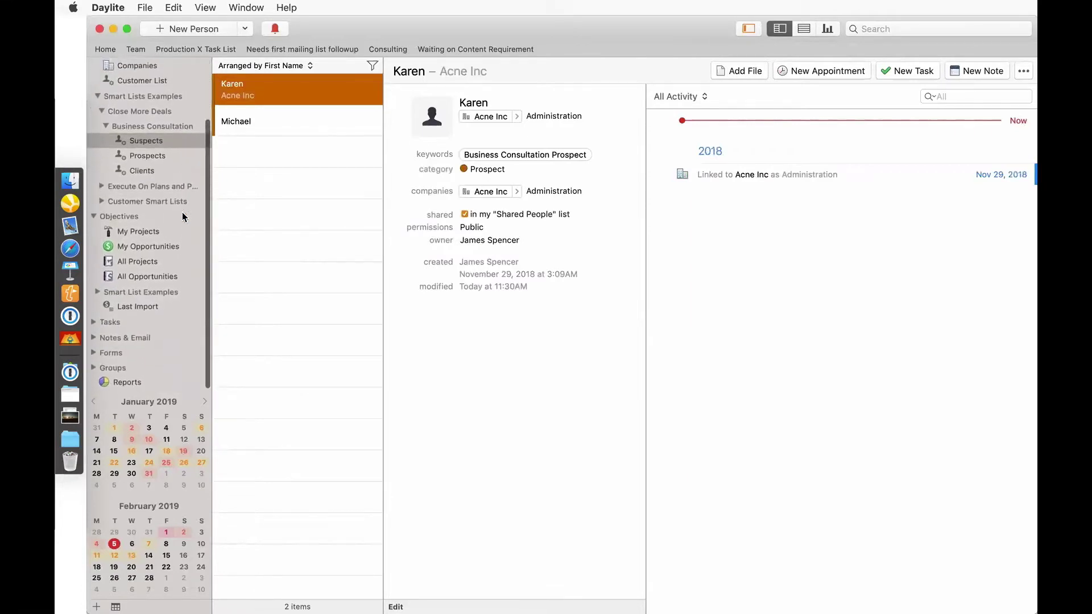
click(142, 293)
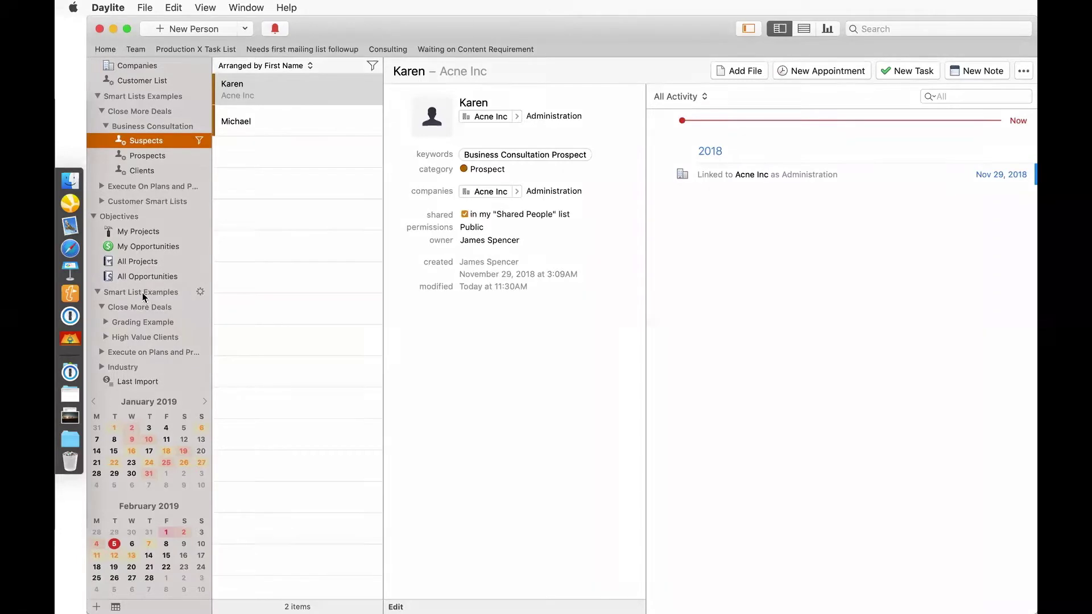
click(152, 247)
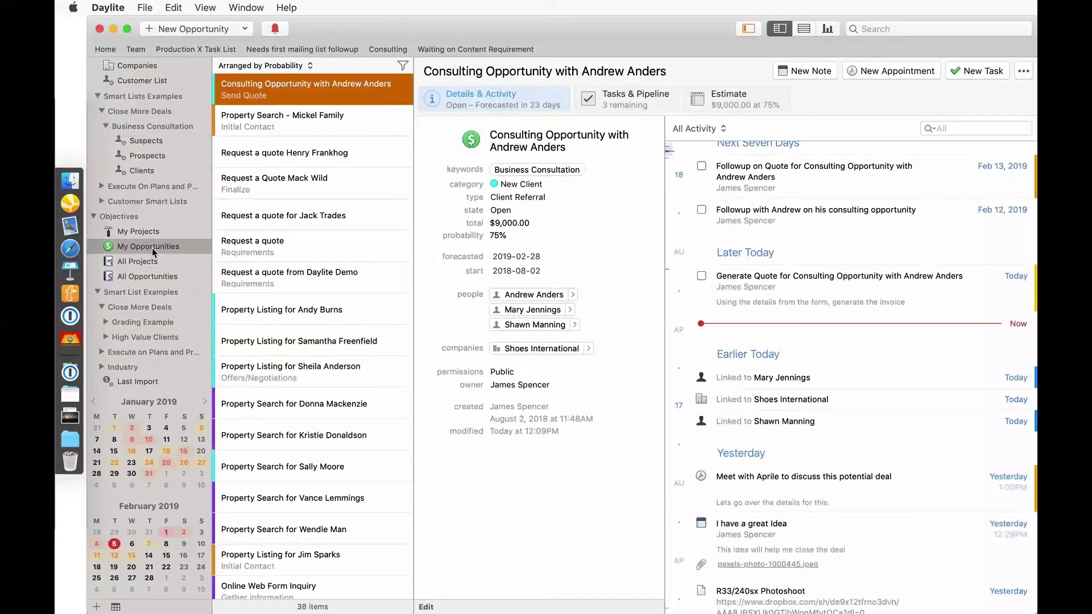
double_click(595, 224)
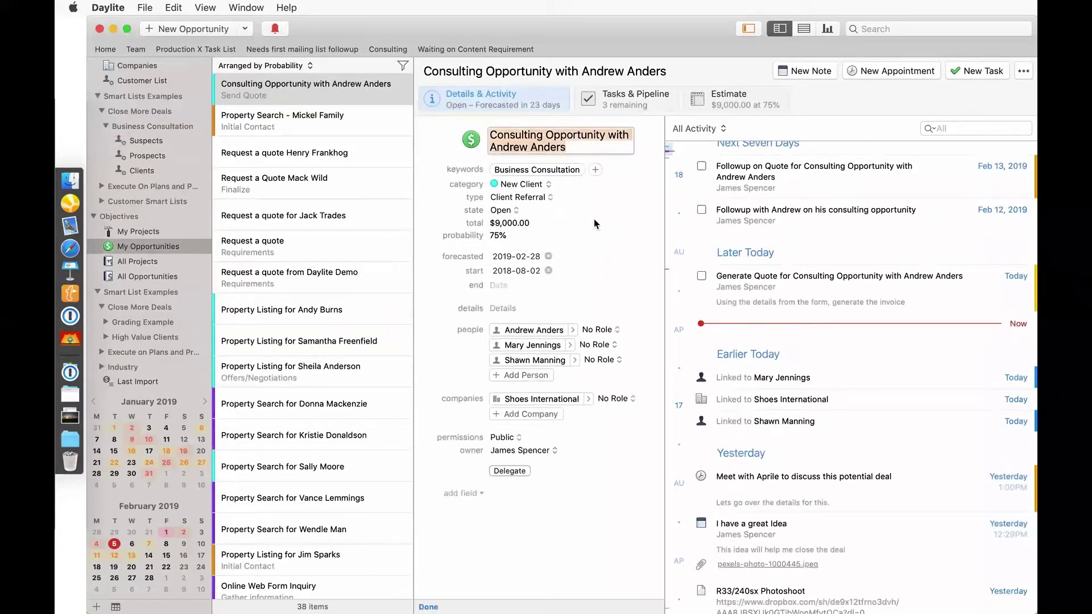
click(535, 256)
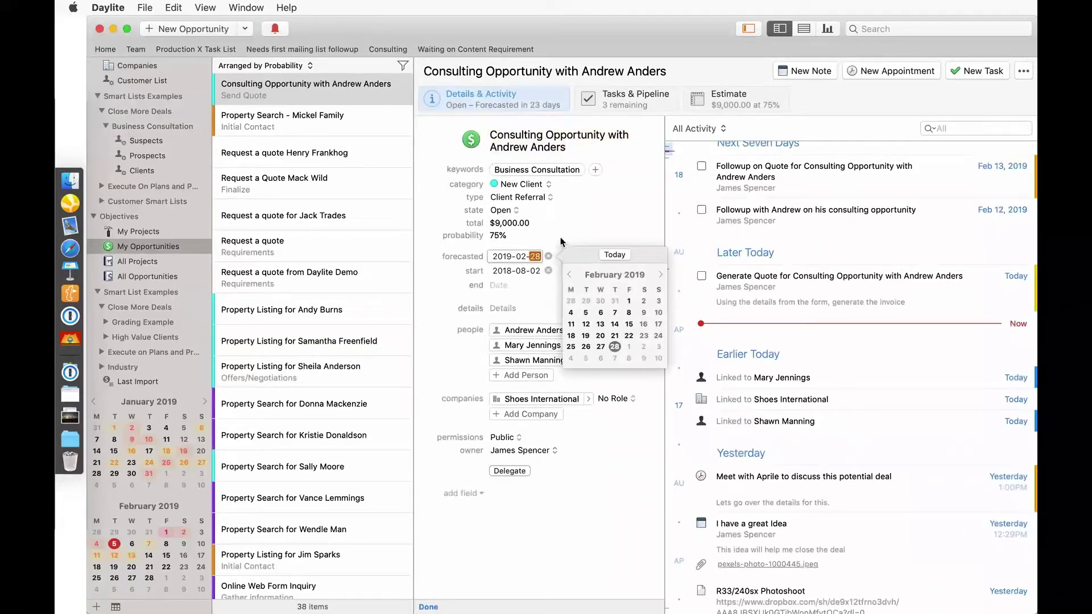
click(560, 242)
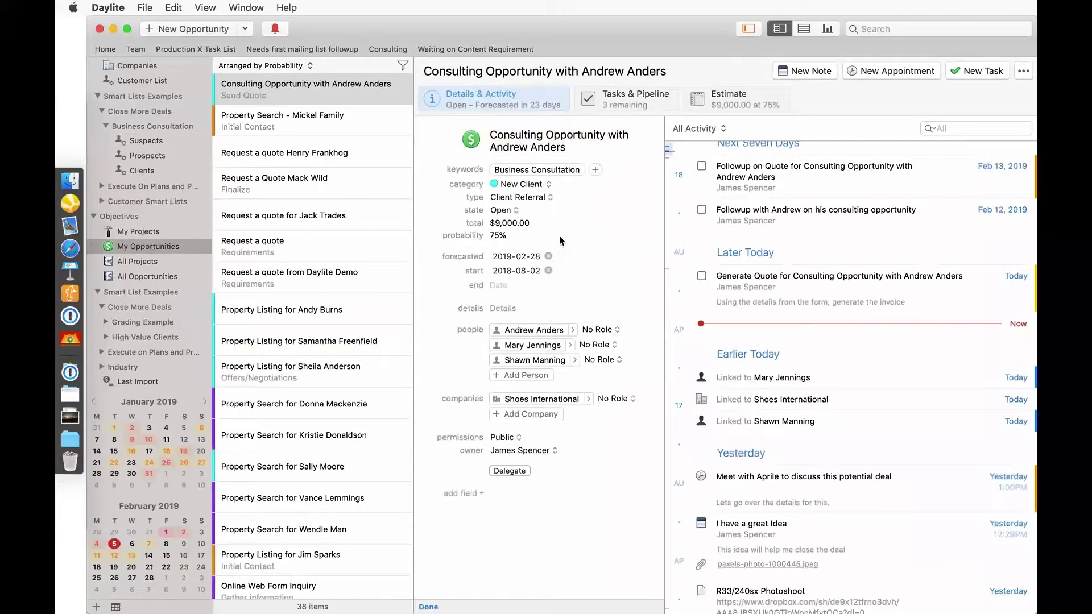
Step: Change the Name criterion of the opportunities filter to Forecasted Close Date and view its date range options
click(403, 66)
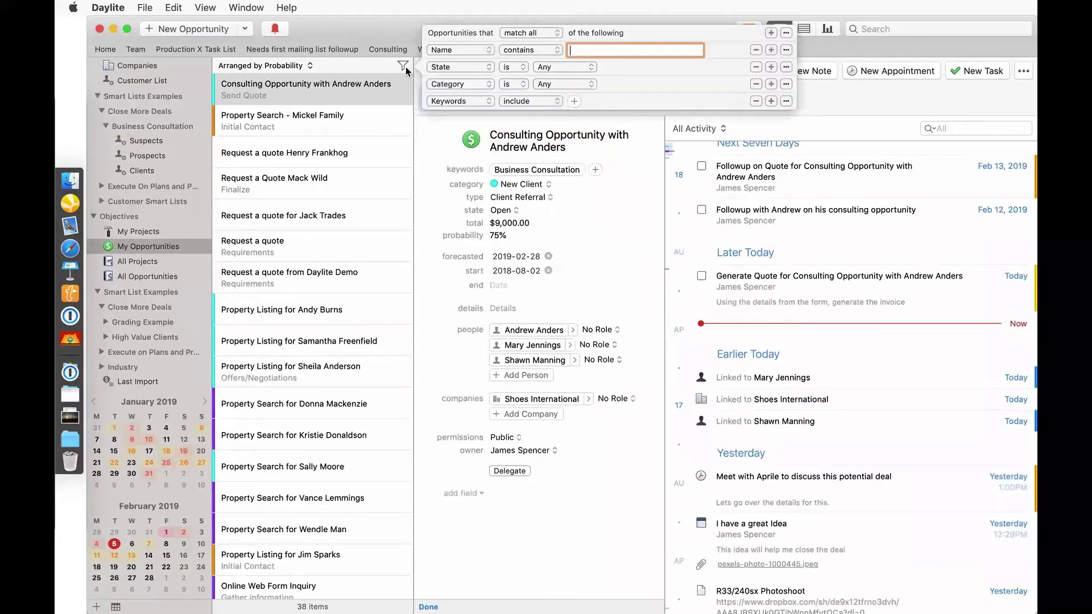
click(445, 50)
scroll(446, 50, up, 3)
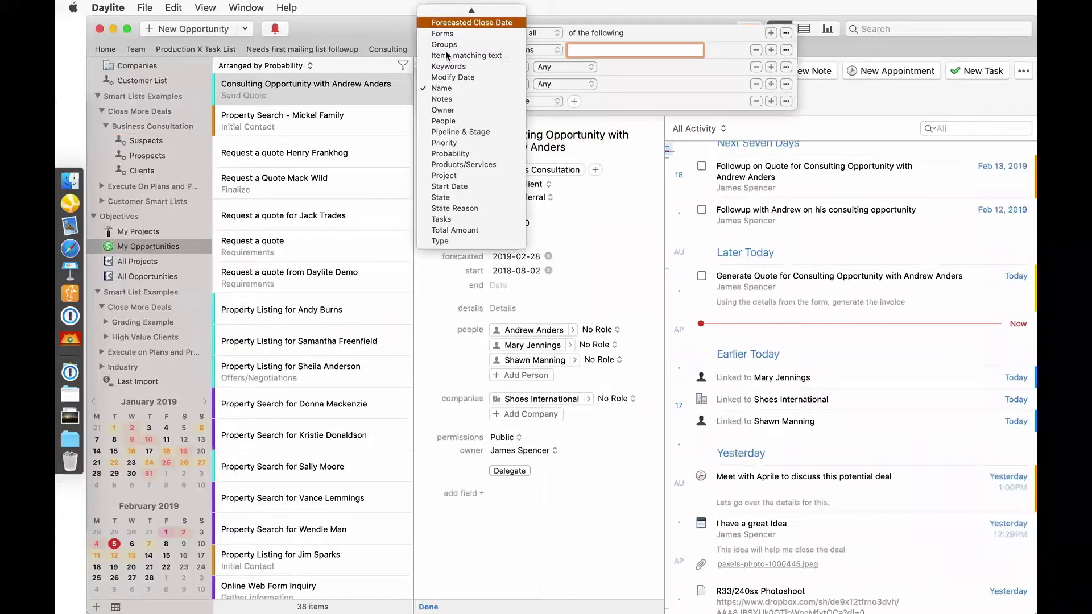
key(Return)
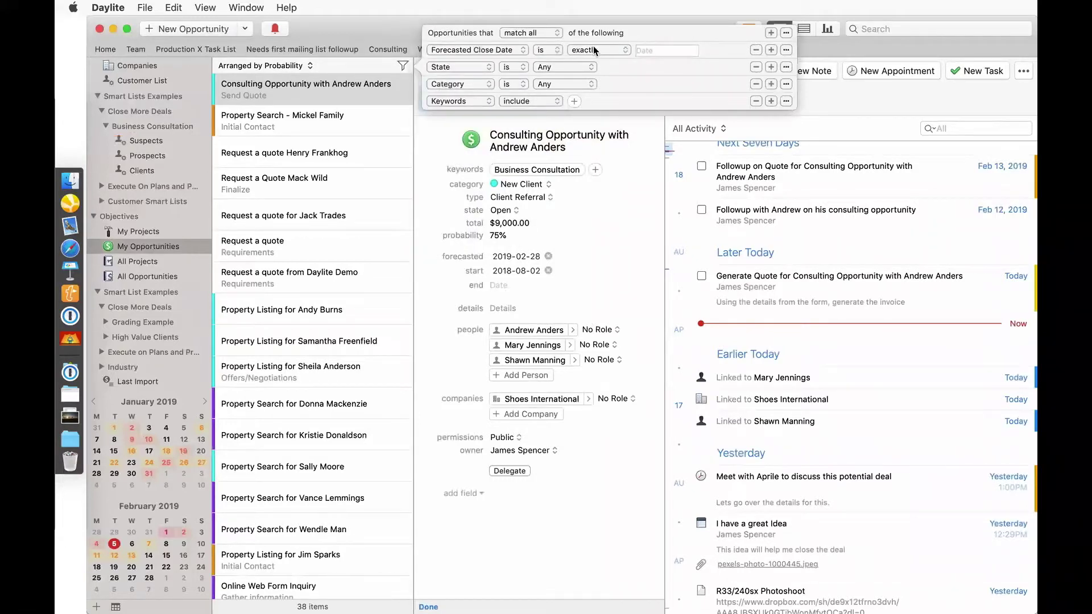
click(594, 50)
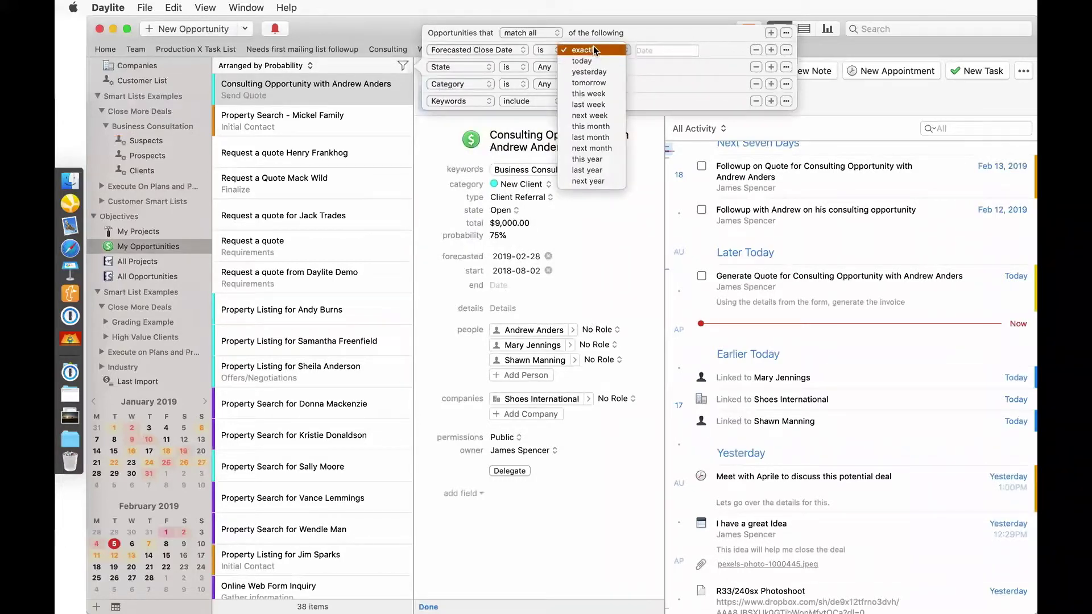
click(653, 36)
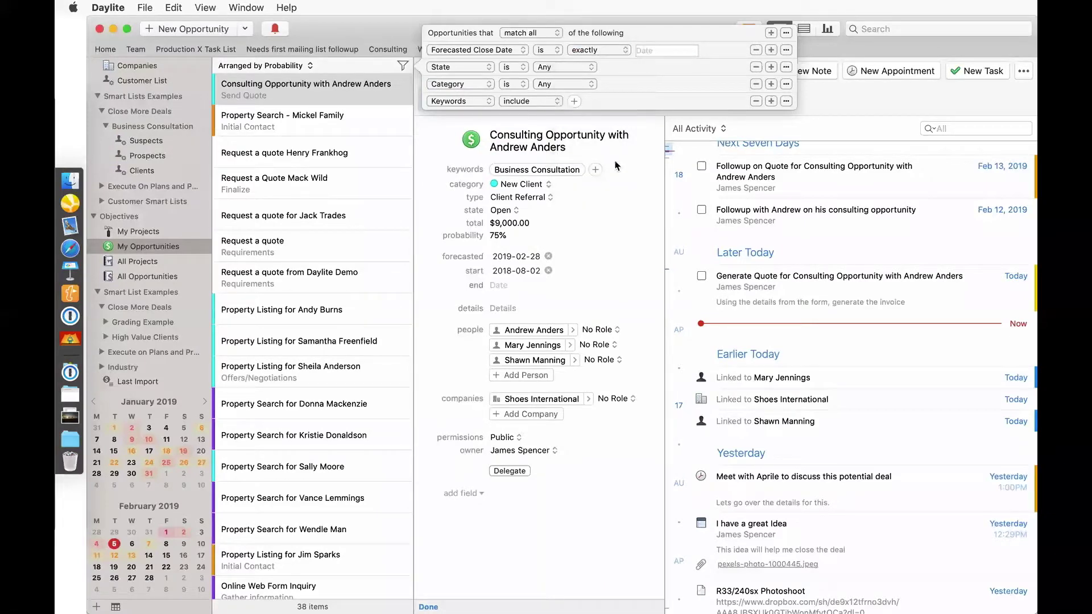
click(628, 169)
Step: Show My Opportunities as a table sorted by Forecasted Close in ascending order
click(803, 30)
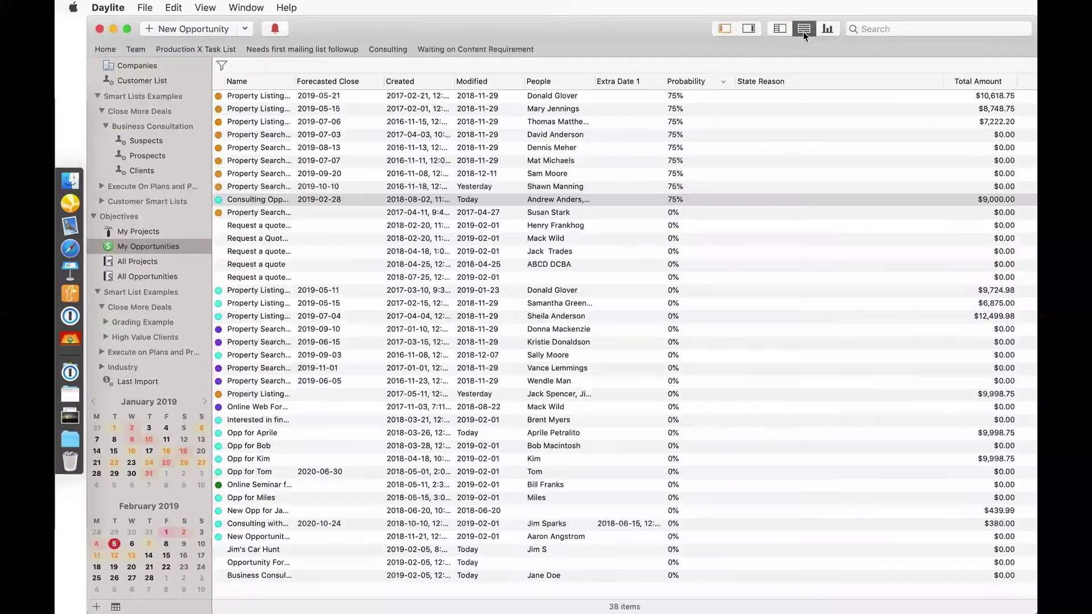
click(362, 81)
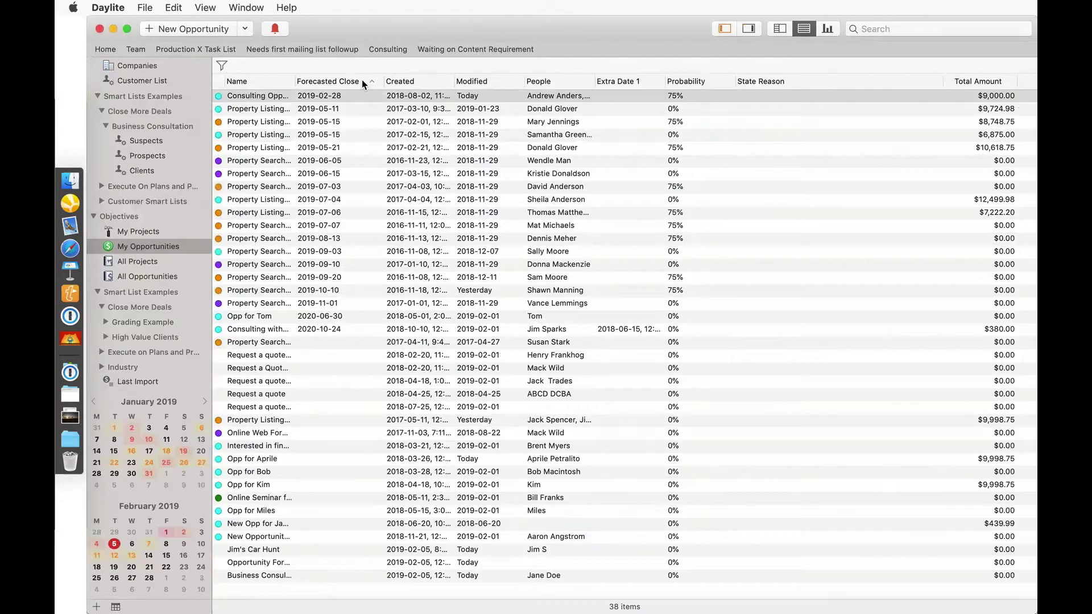
Step: Return to the split view and examine the consulting opportunity's estimate, ending on its details and activity
click(779, 29)
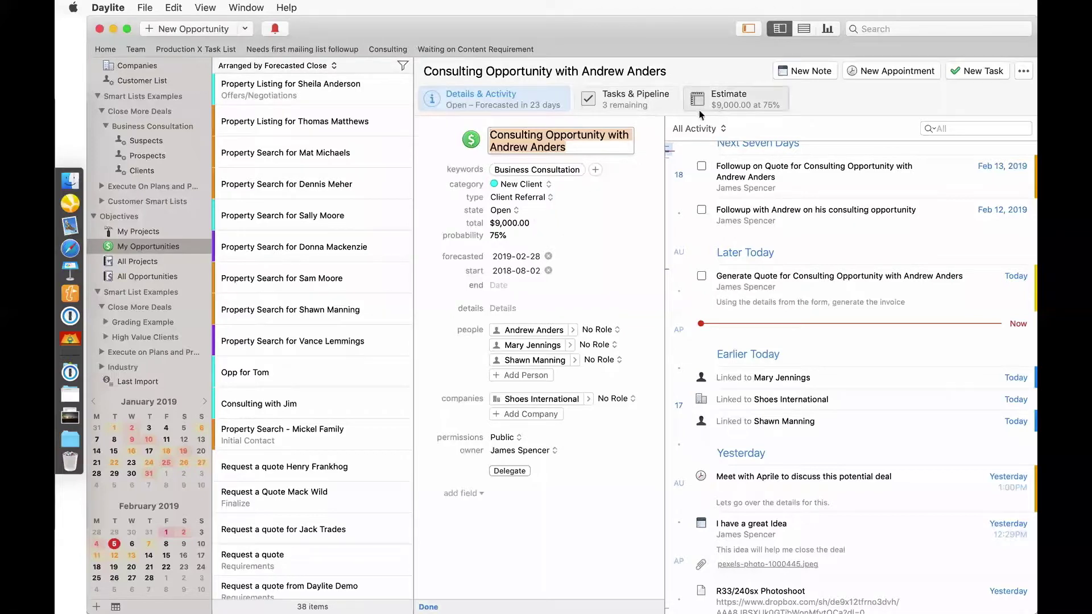
click(717, 103)
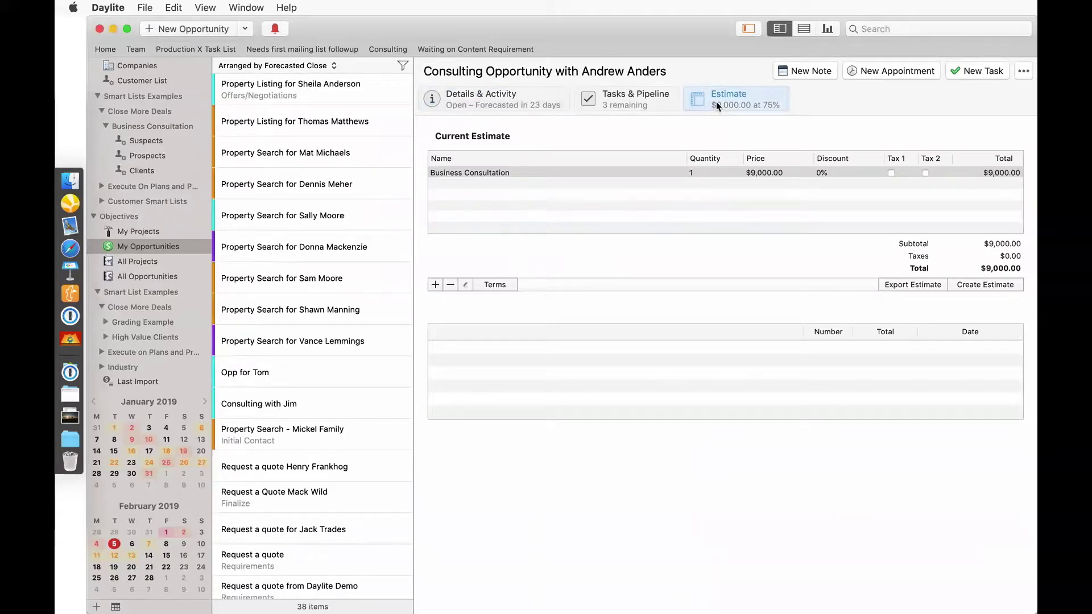
click(550, 100)
Step: Change the first criterion of the opportunities filter to Total Amount and close the filter
click(403, 66)
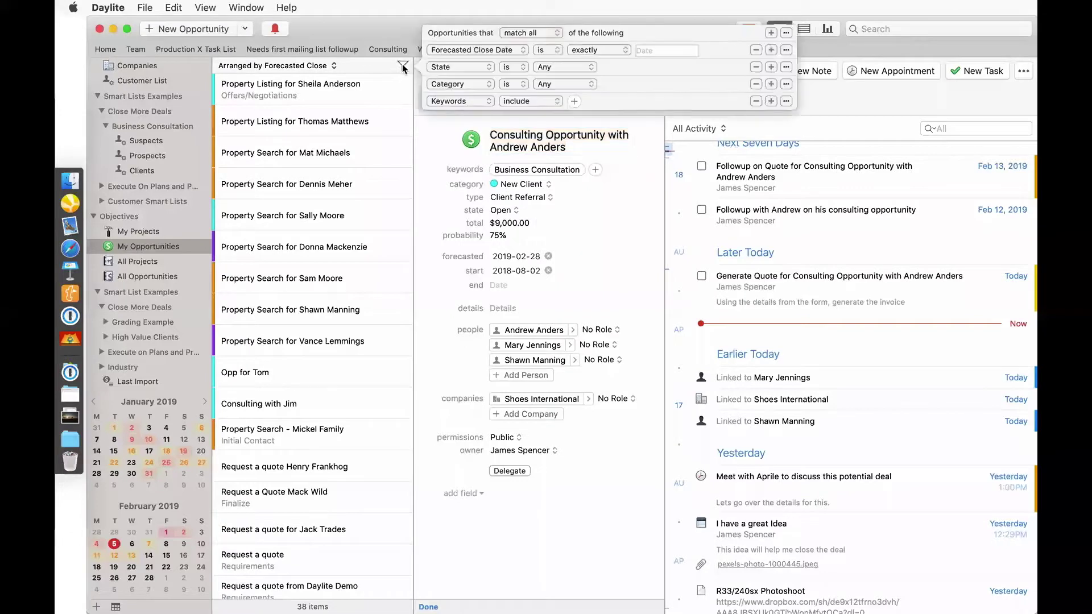
click(443, 53)
text(to)
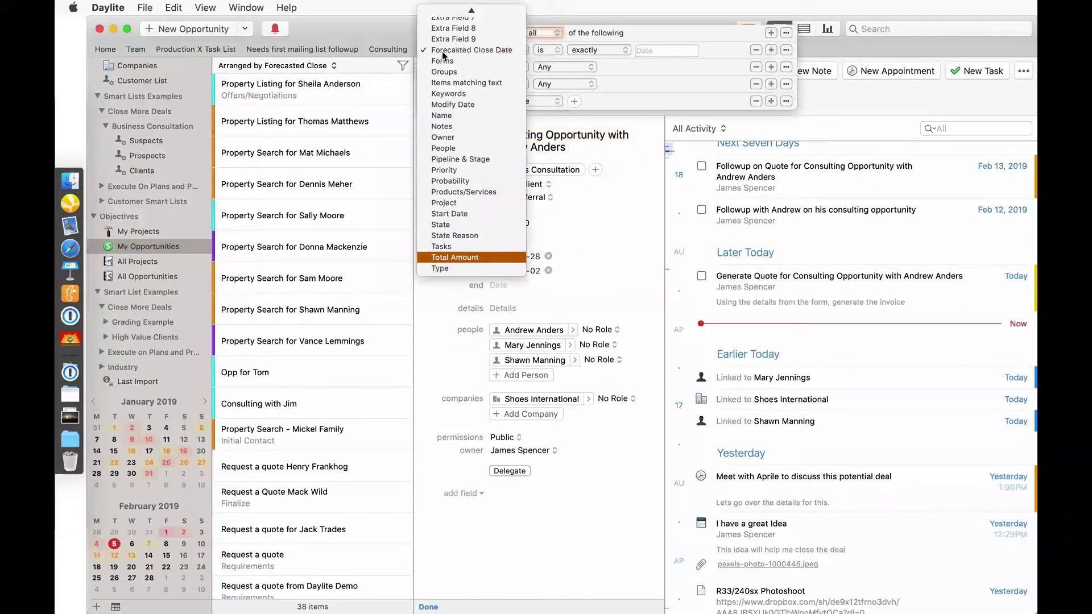
key(Return)
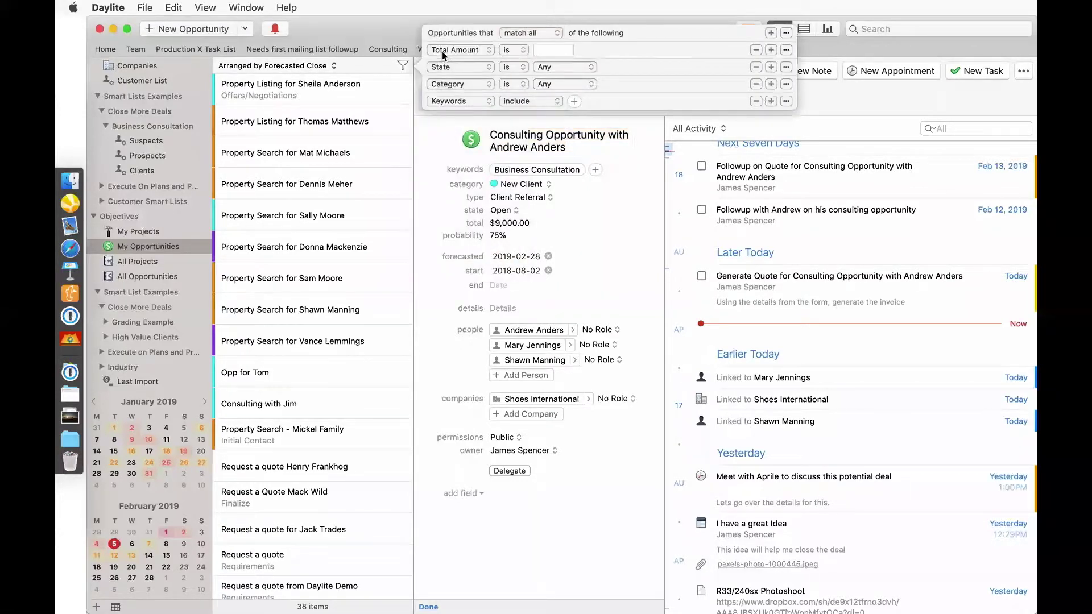
click(616, 155)
Step: Show the opportunities as a table sorted by Total Amount in ascending order
click(804, 29)
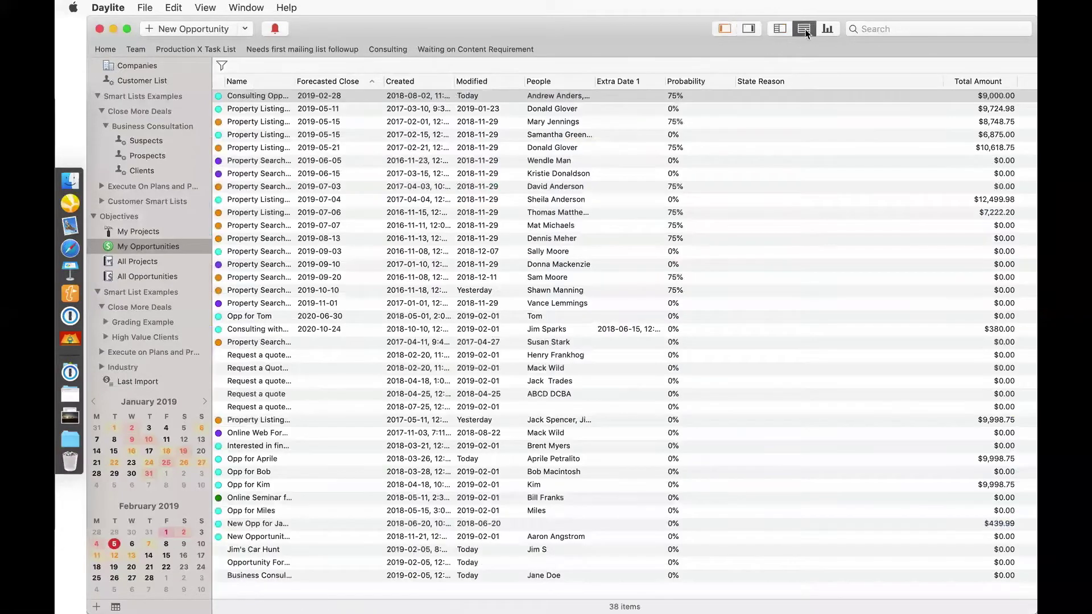
click(969, 83)
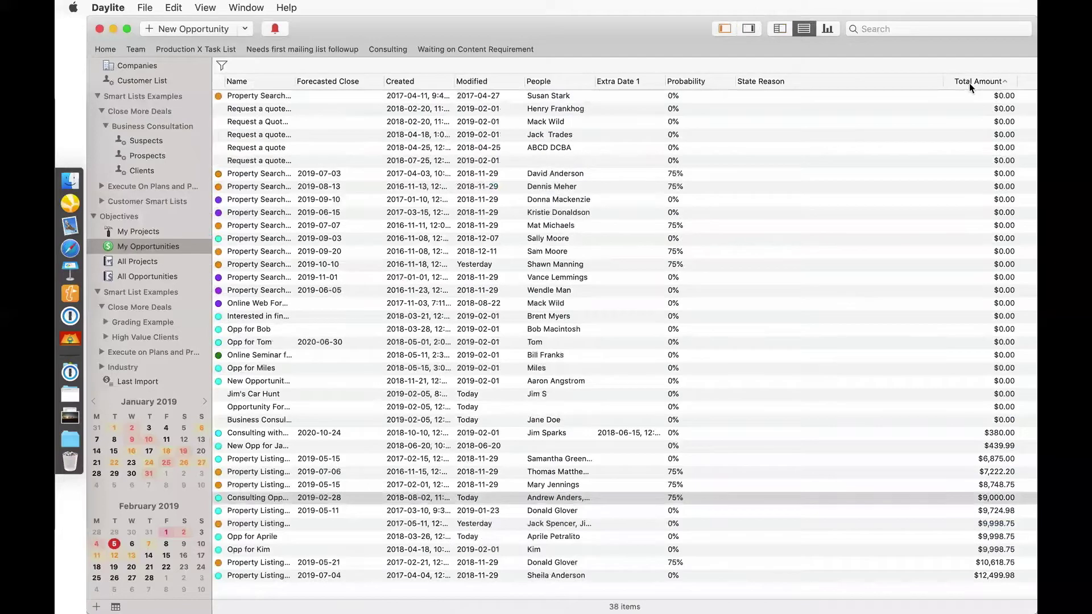
Step: Sort the opportunities by Total Amount in descending order and return to the split view, selecting the consulting opportunity's probability
click(970, 83)
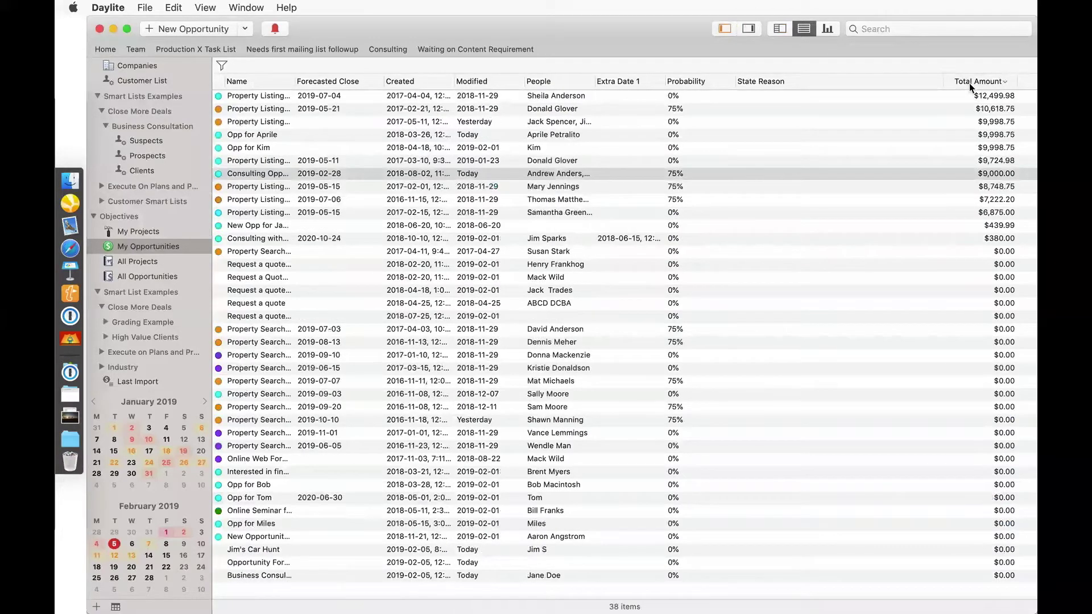
click(780, 30)
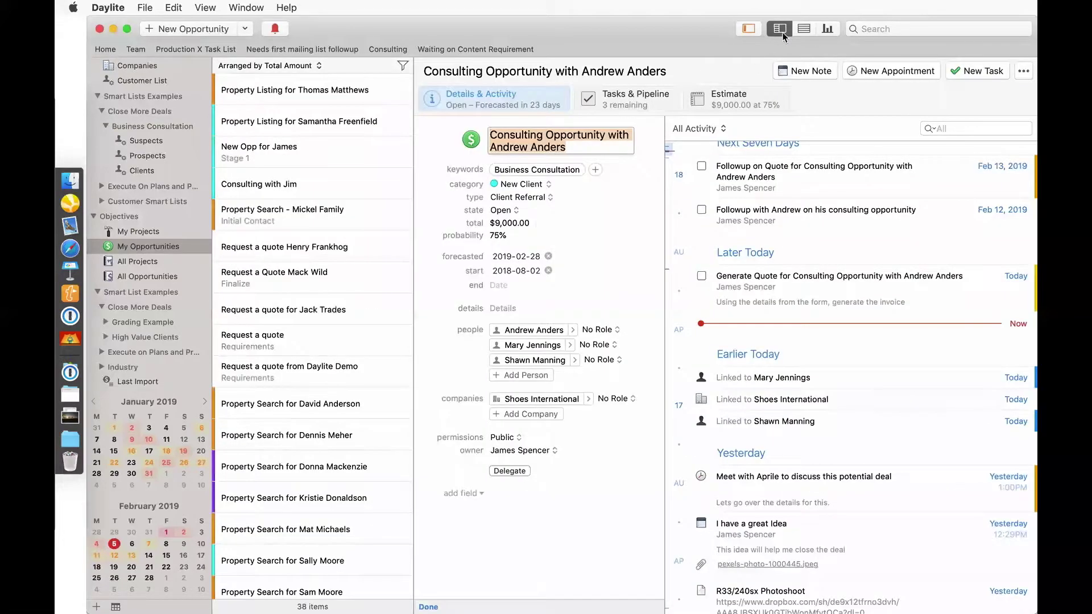
click(509, 235)
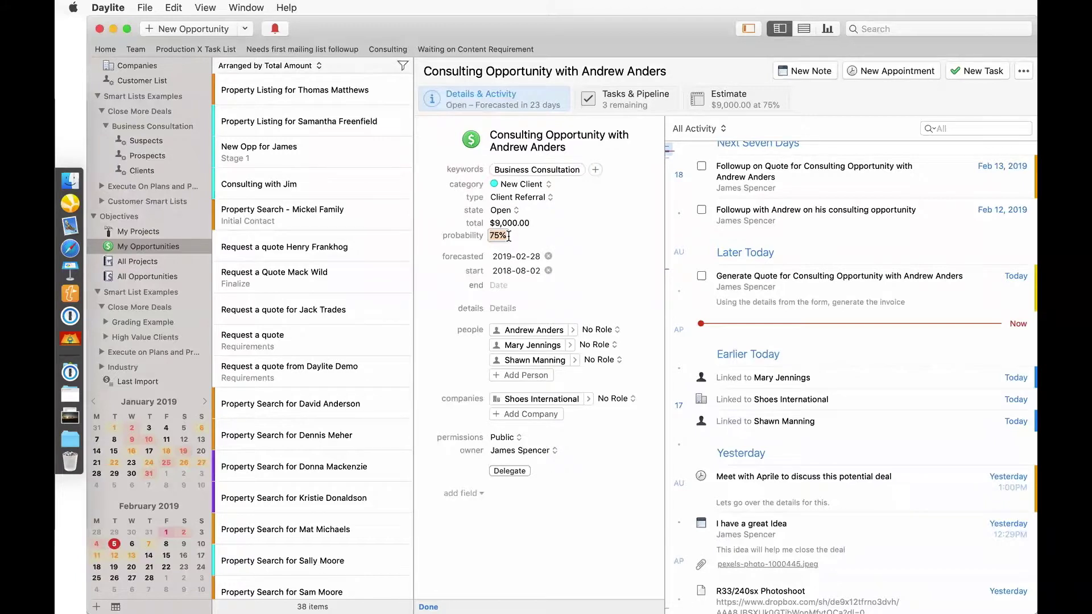
Step: Change the first criterion of the opportunities filter to Probability
click(403, 66)
click(455, 50)
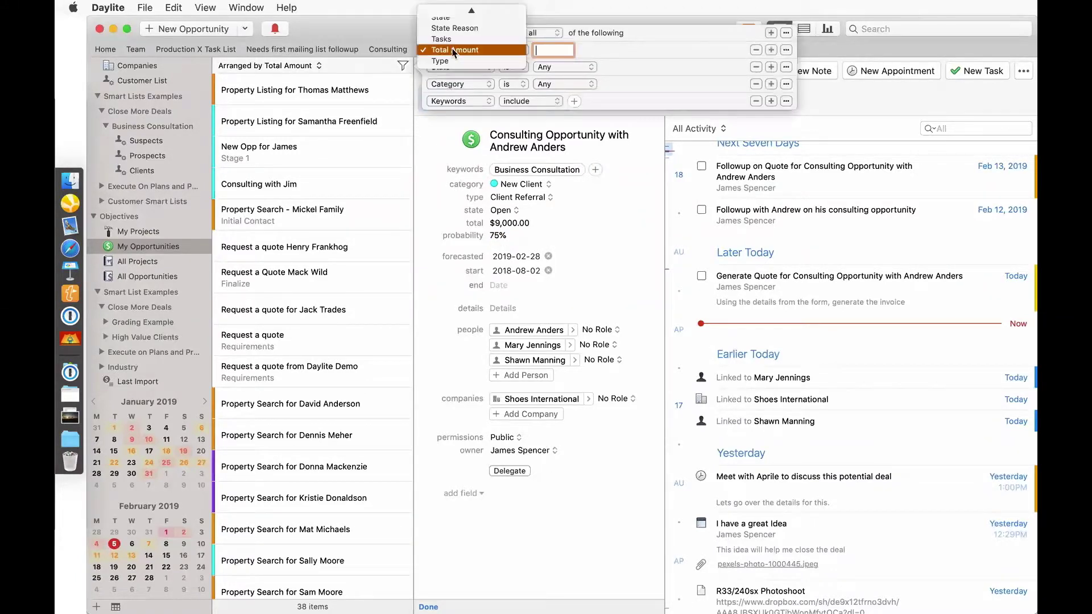
click(453, 54)
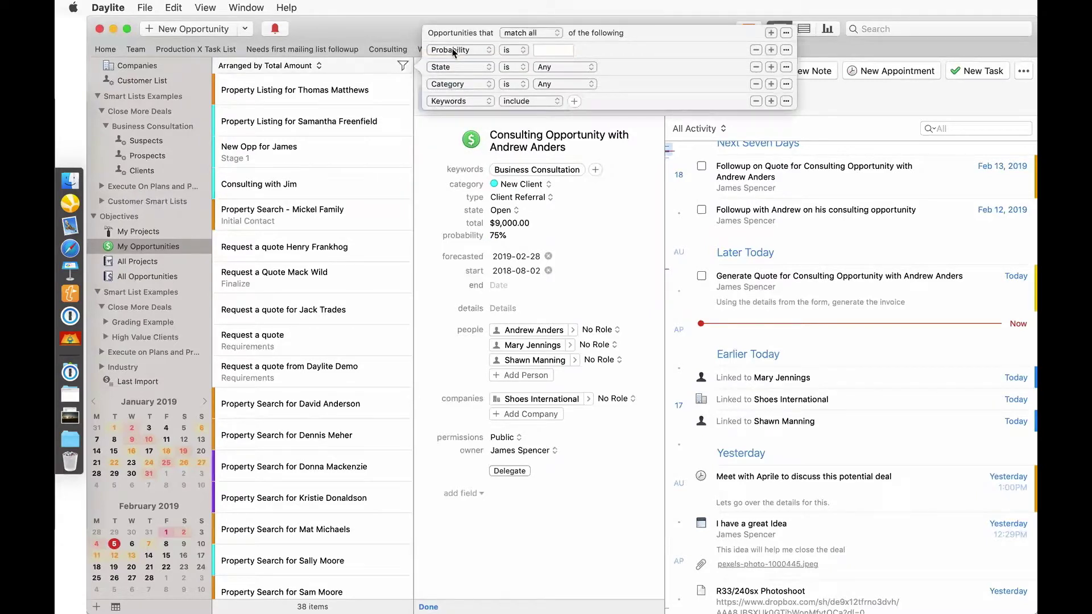
Step: Sort the opportunities table by Probability in descending order and return to the split view
click(804, 29)
click(718, 83)
click(718, 83)
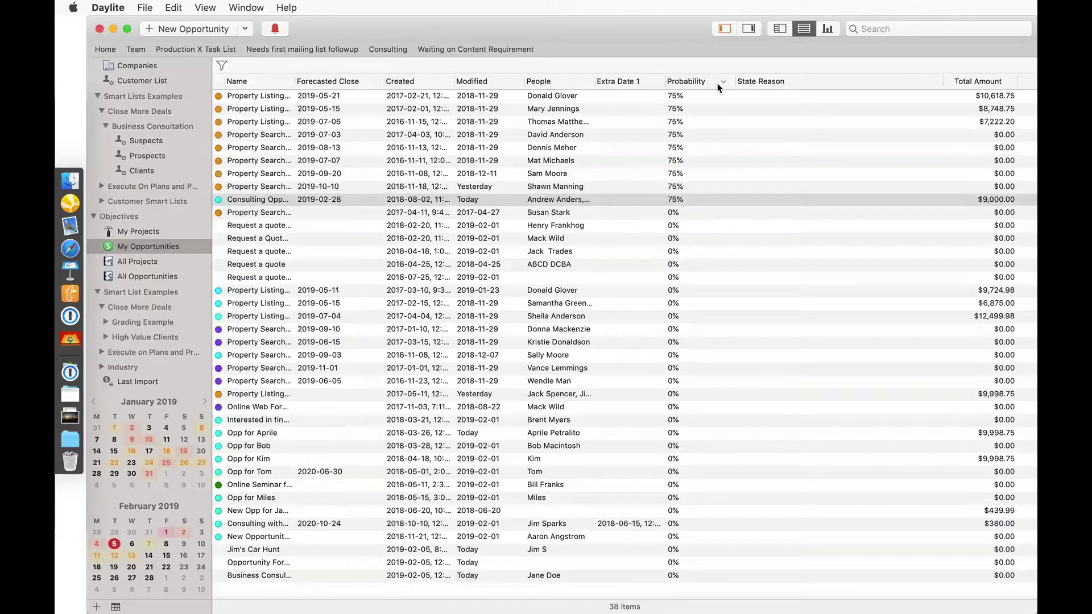
click(779, 29)
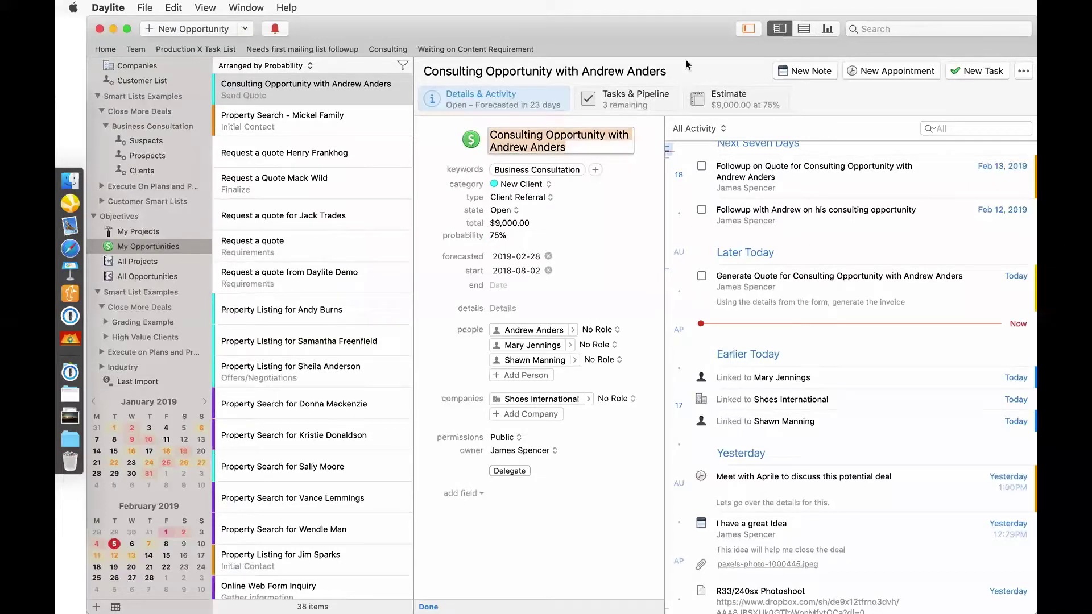
Step: View the Potential Deals smart list under High Value Clients and expand the Grading Example group
click(108, 338)
scroll(143, 341, down, 2)
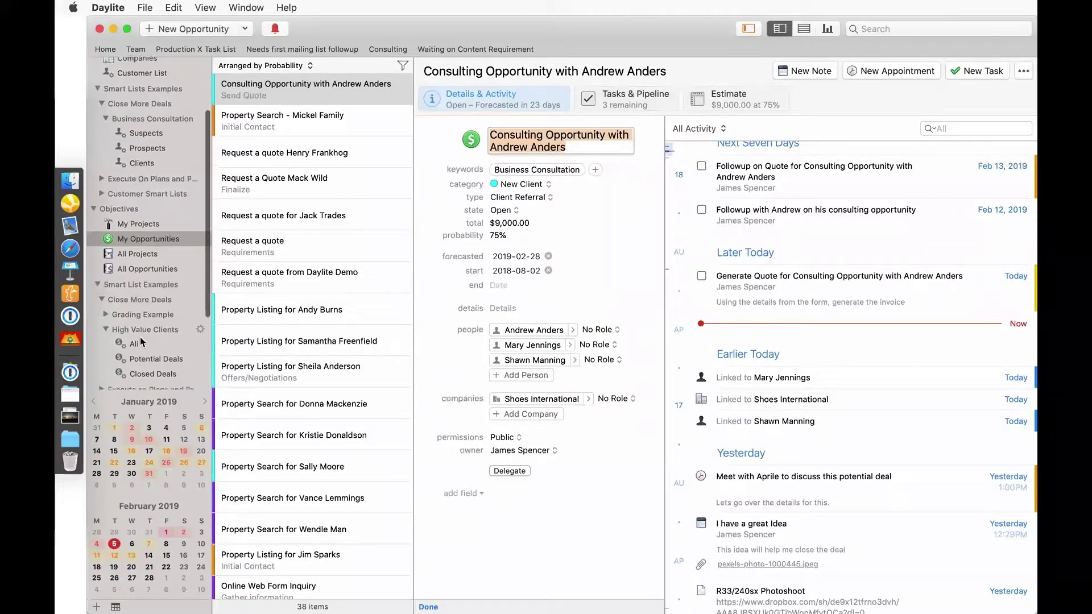
click(146, 342)
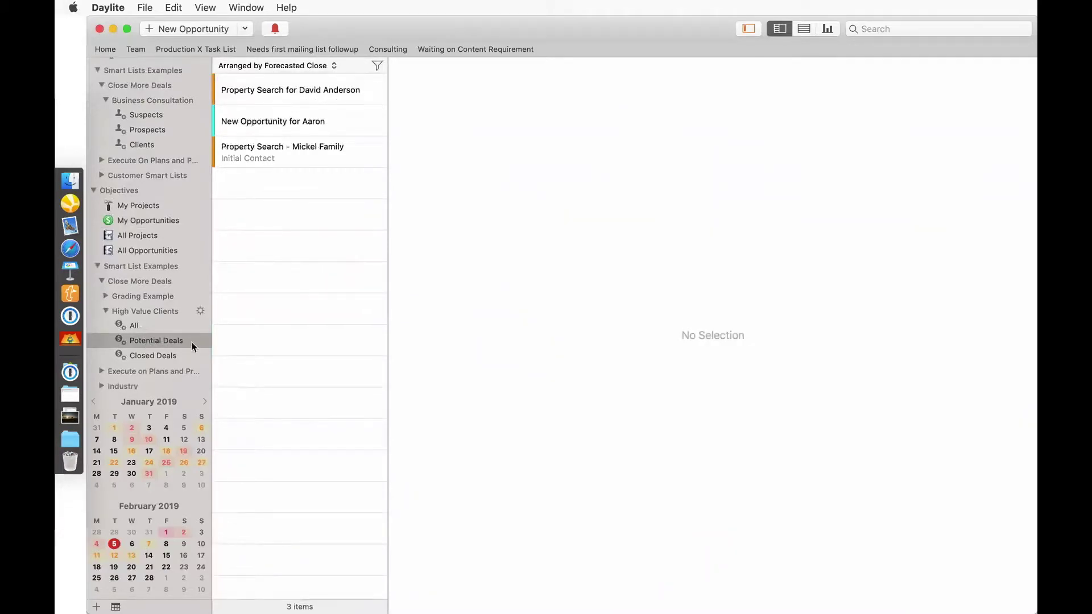
click(106, 297)
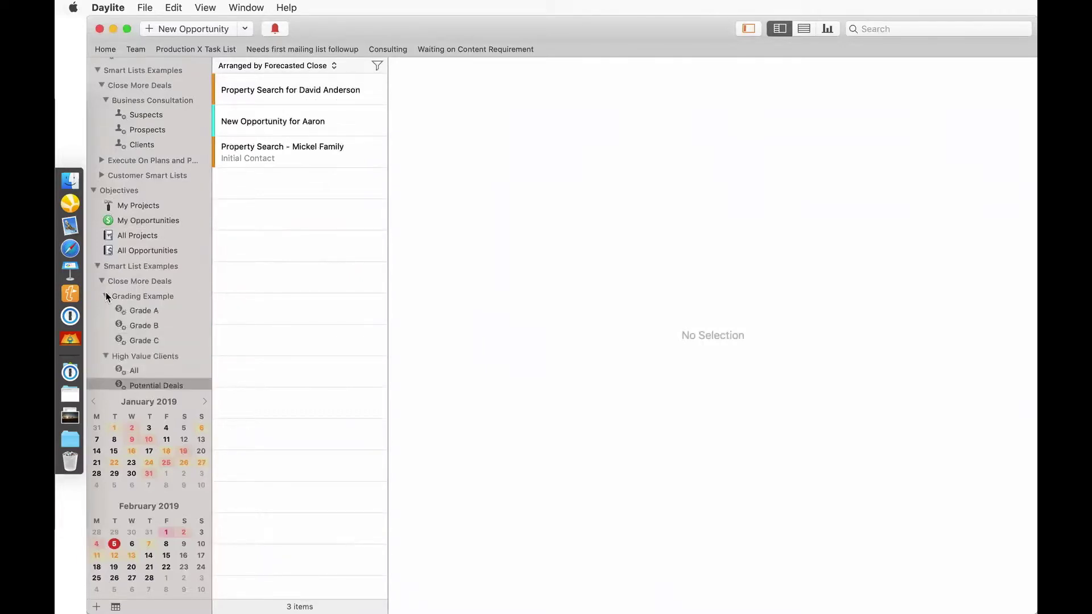
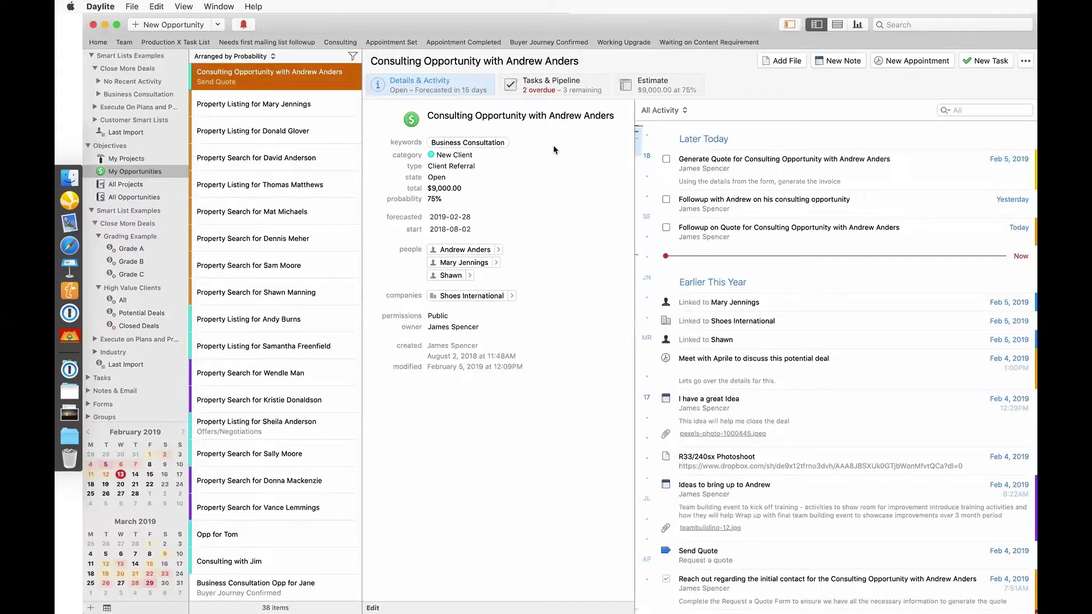
Step: Show the People list and open the selected prospect's followup task due Mar 15, 2019
scroll(127, 86, up, 3)
scroll(127, 86, up, 2)
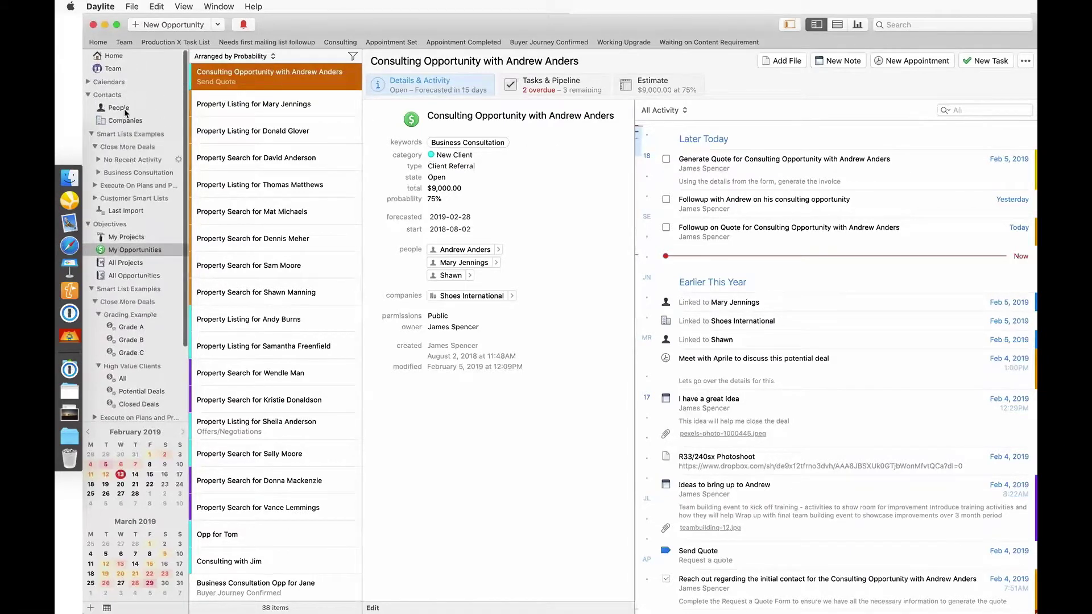
click(123, 108)
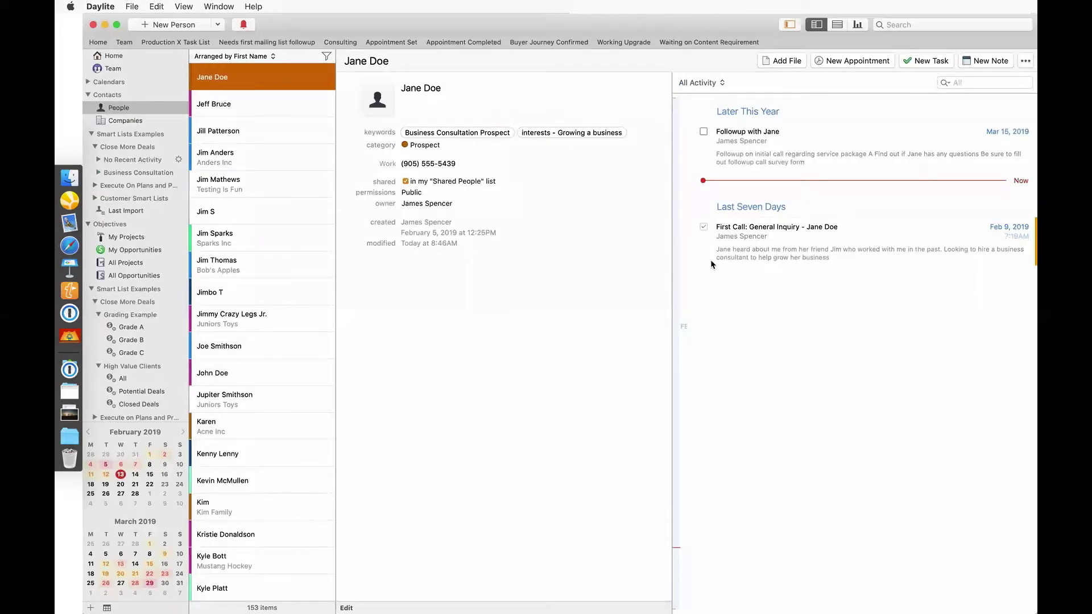
click(776, 163)
double_click(776, 163)
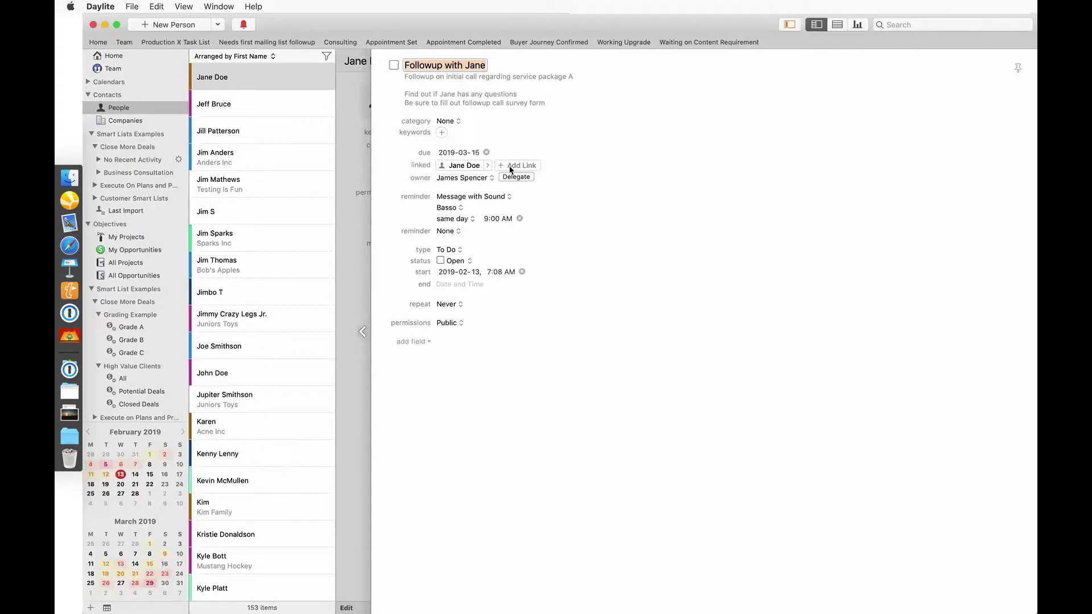
Step: Examine the task's reminder options, keeping Message with Sound on the same day, and check the notifications list
click(492, 197)
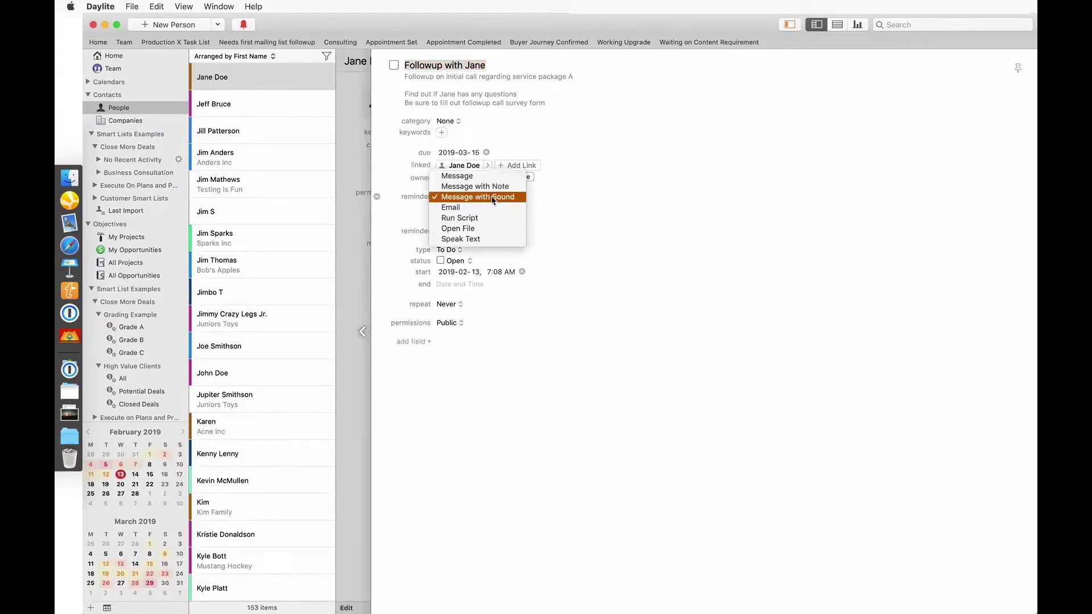
click(492, 197)
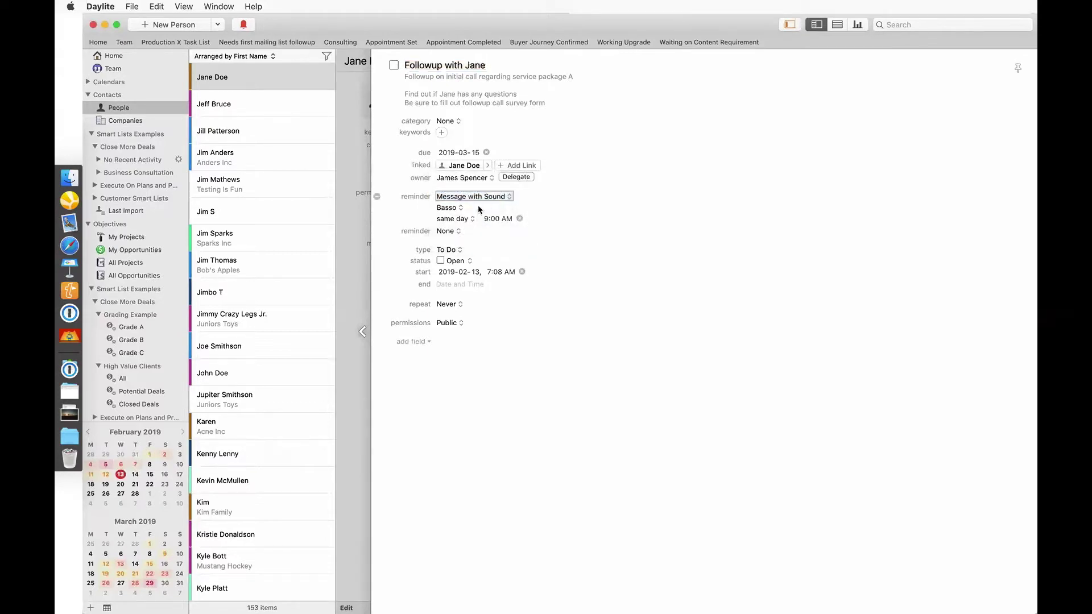
click(469, 220)
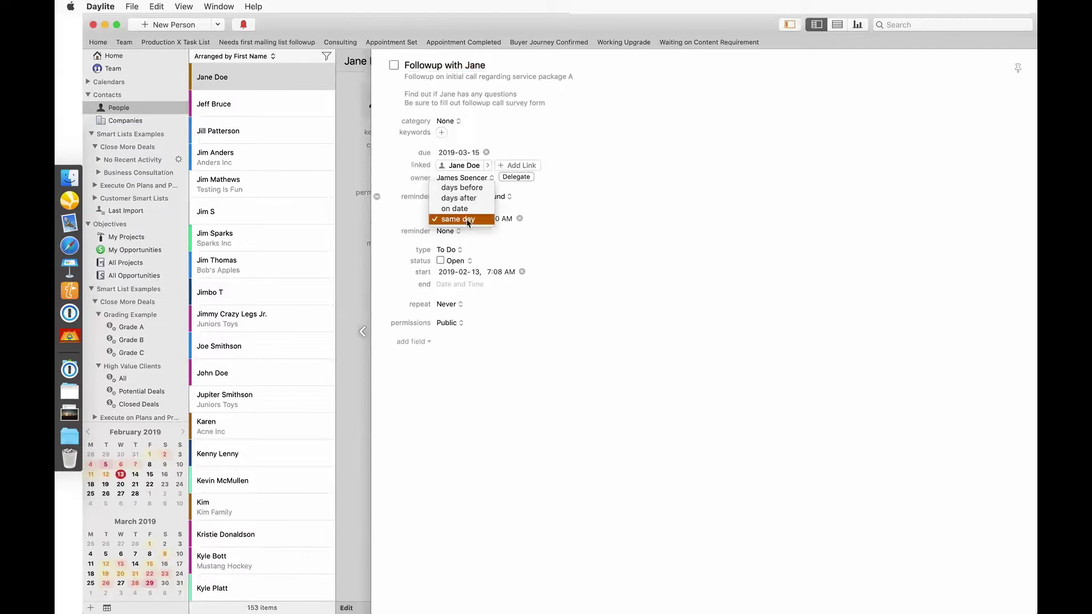
click(468, 220)
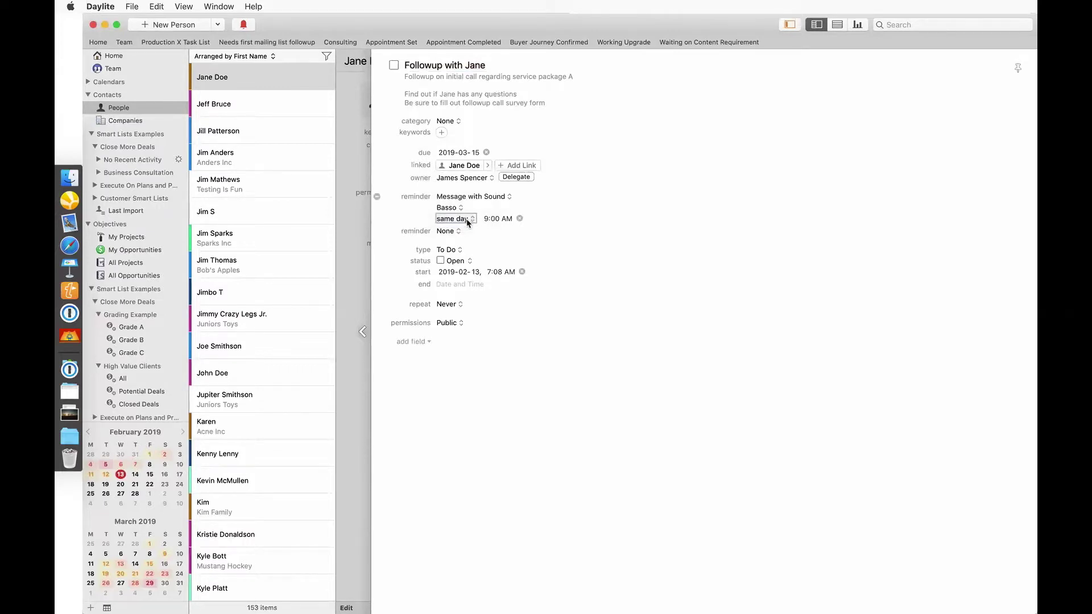
click(243, 24)
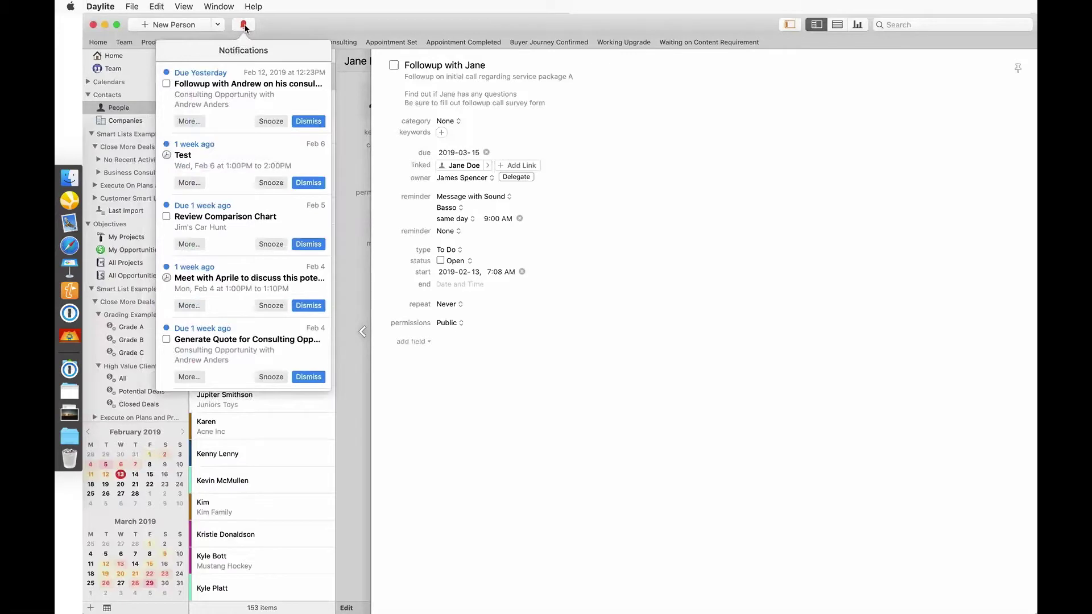
click(245, 25)
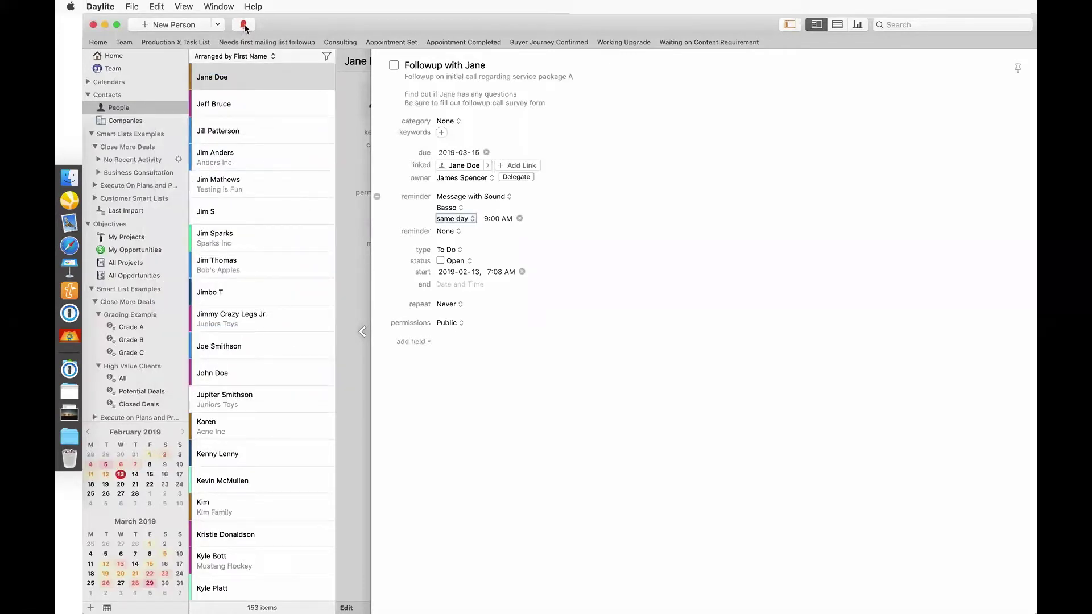
Step: Open the 60 days smart list under No Recent Activity and inspect its filter criteria
click(136, 161)
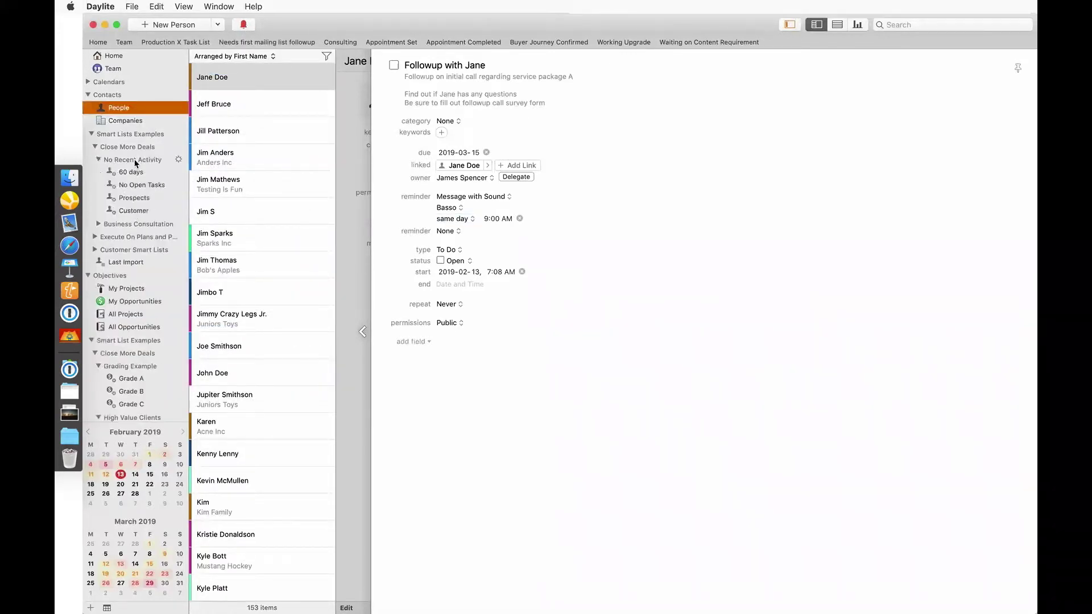
click(138, 173)
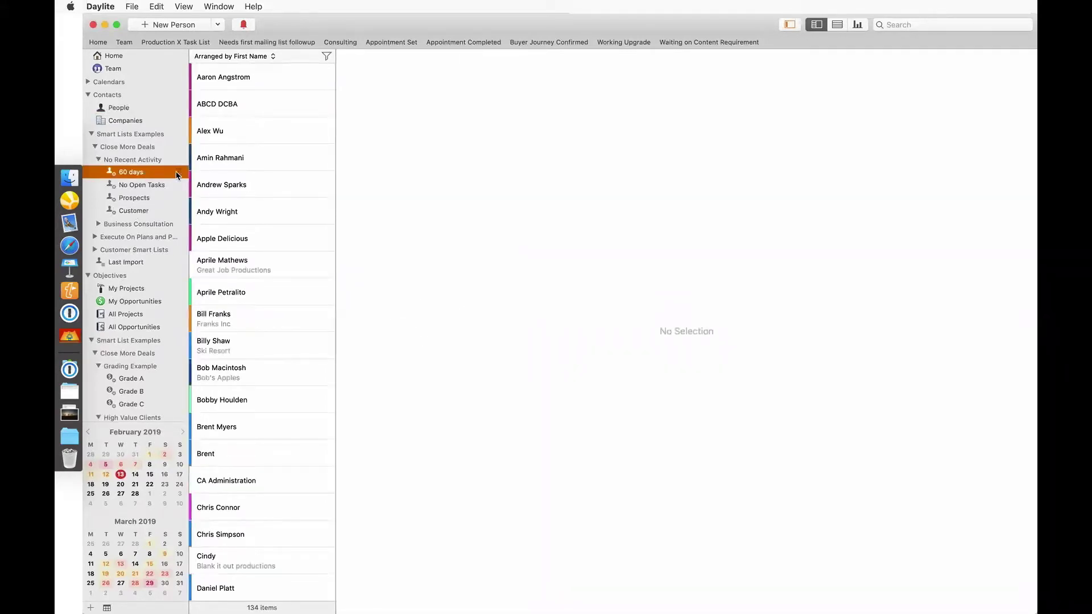
click(178, 172)
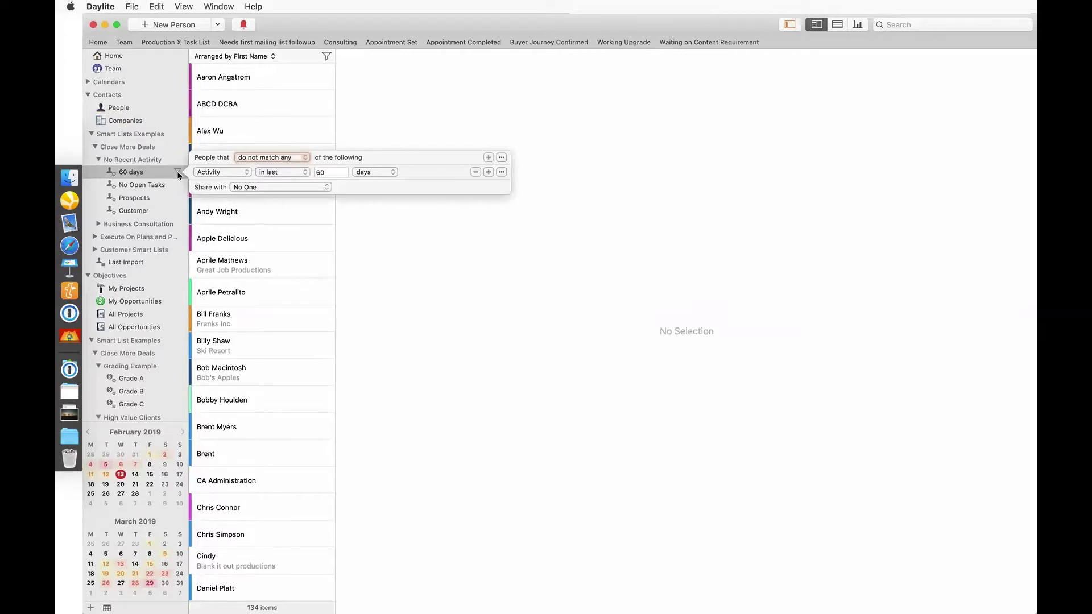
Step: Open the No Open Tasks smart list and inspect its filter criteria
click(151, 186)
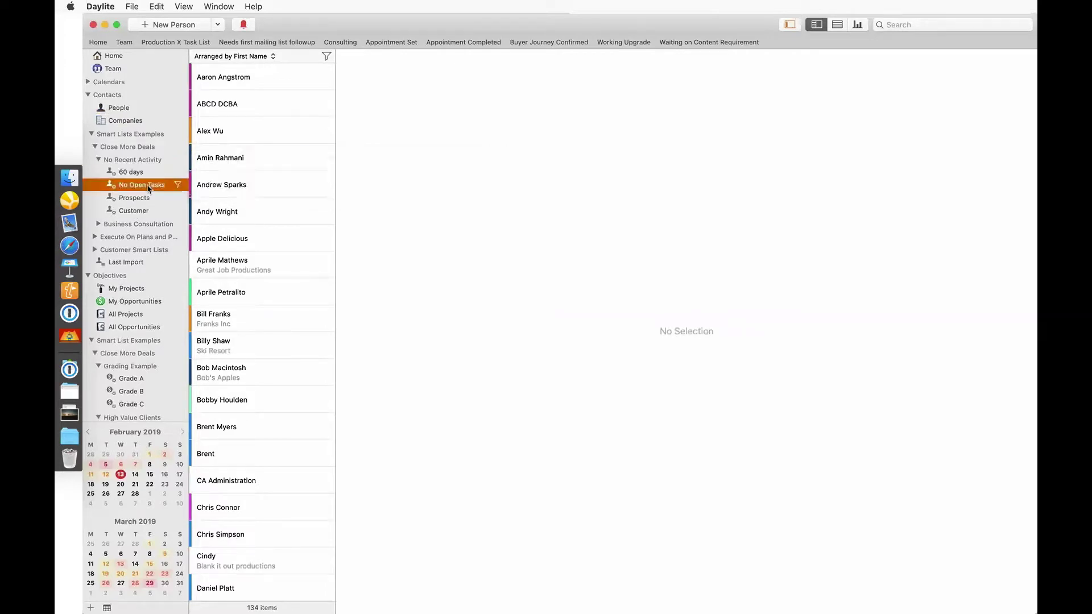
click(179, 185)
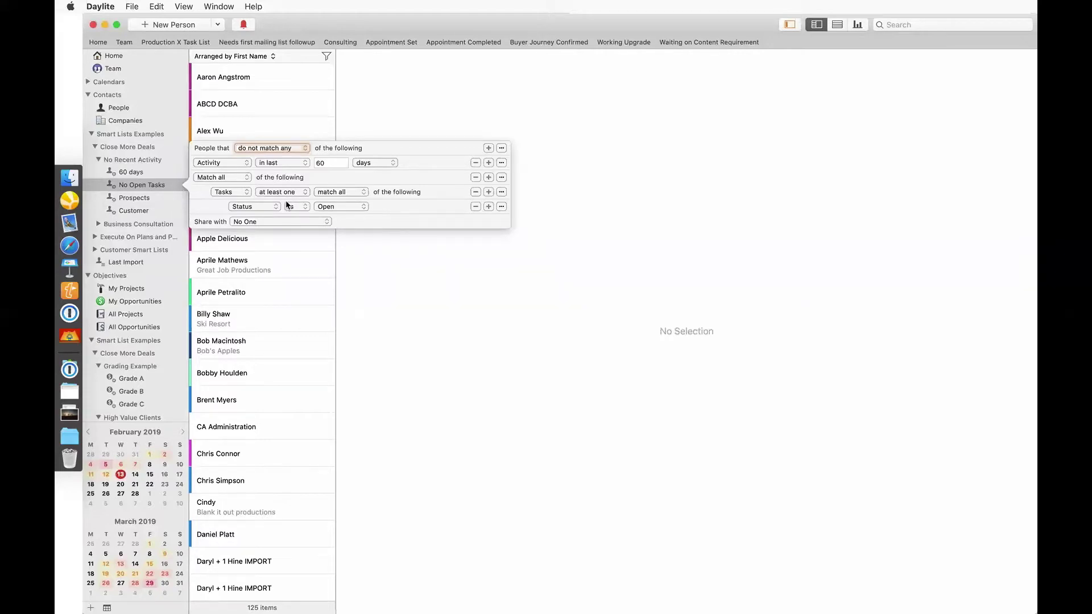
click(163, 186)
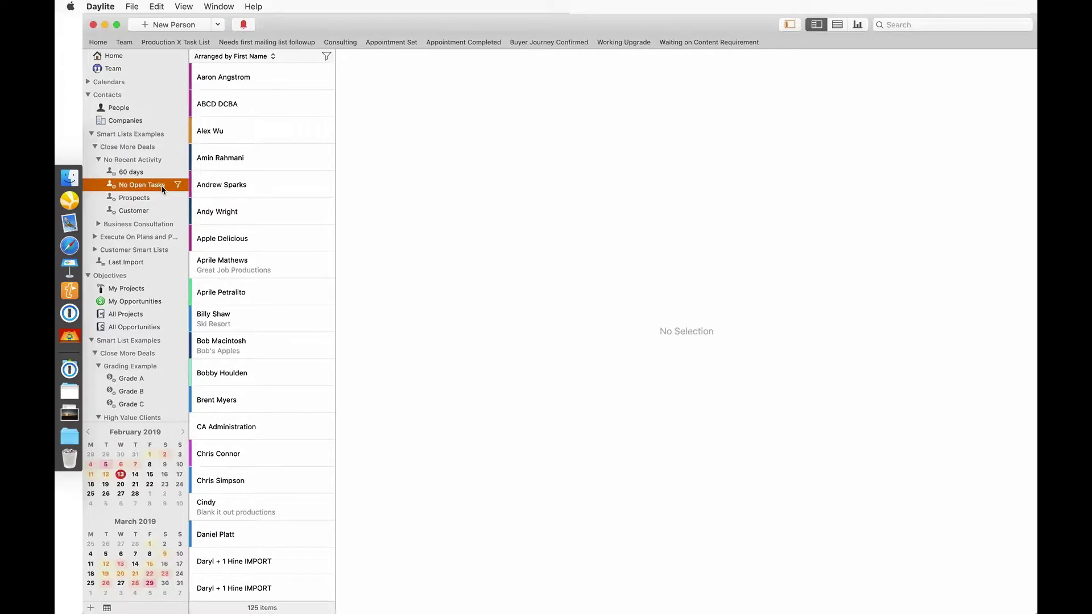
Step: Inspect the filter criteria of the Prospects smart list under No Recent Activity and view the Customer smart list
click(158, 200)
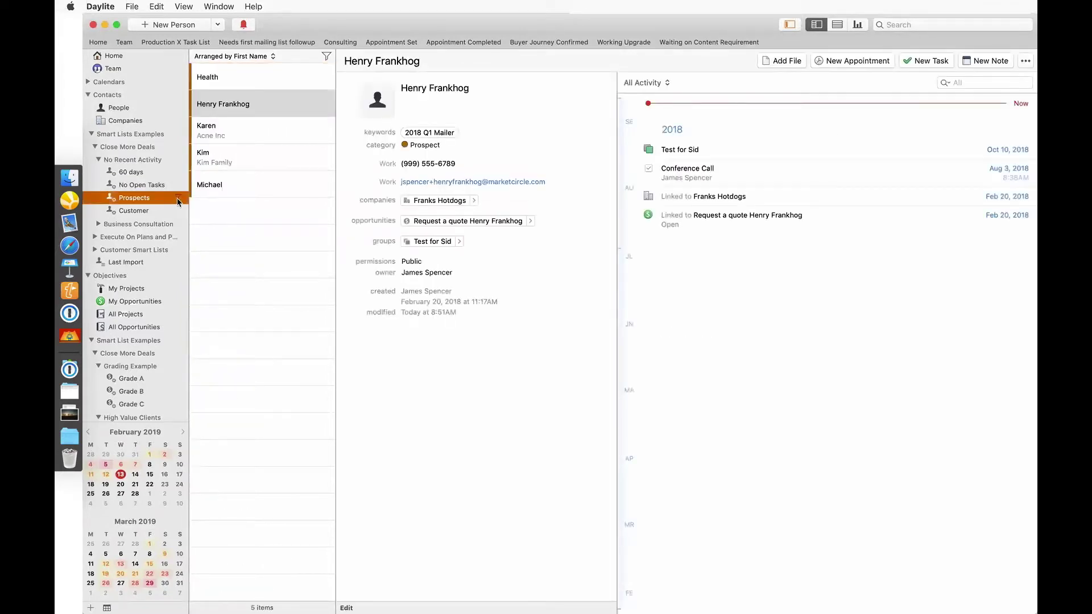
click(178, 199)
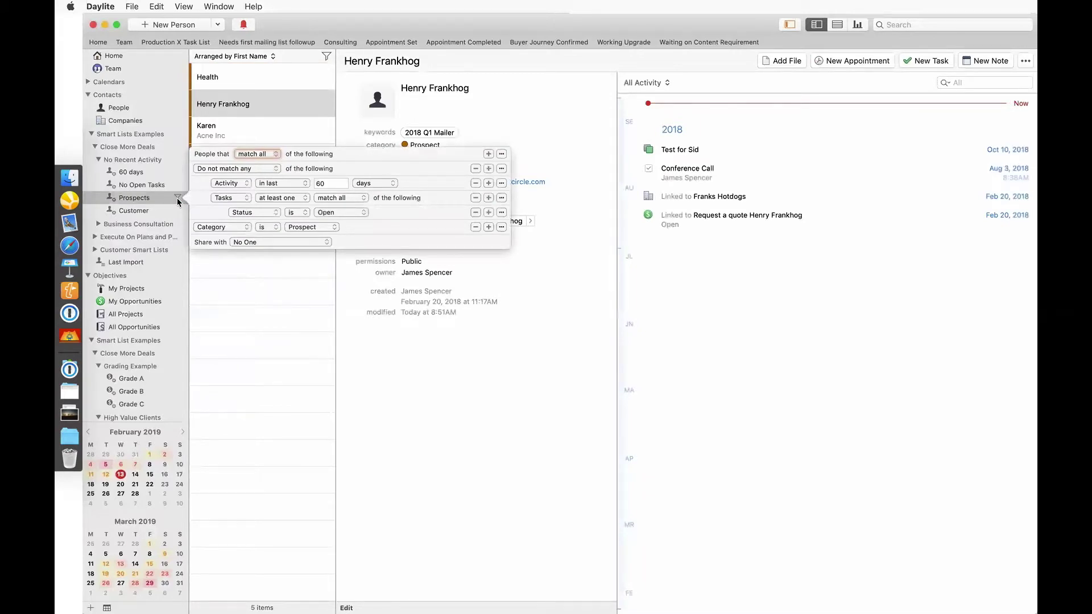
click(151, 211)
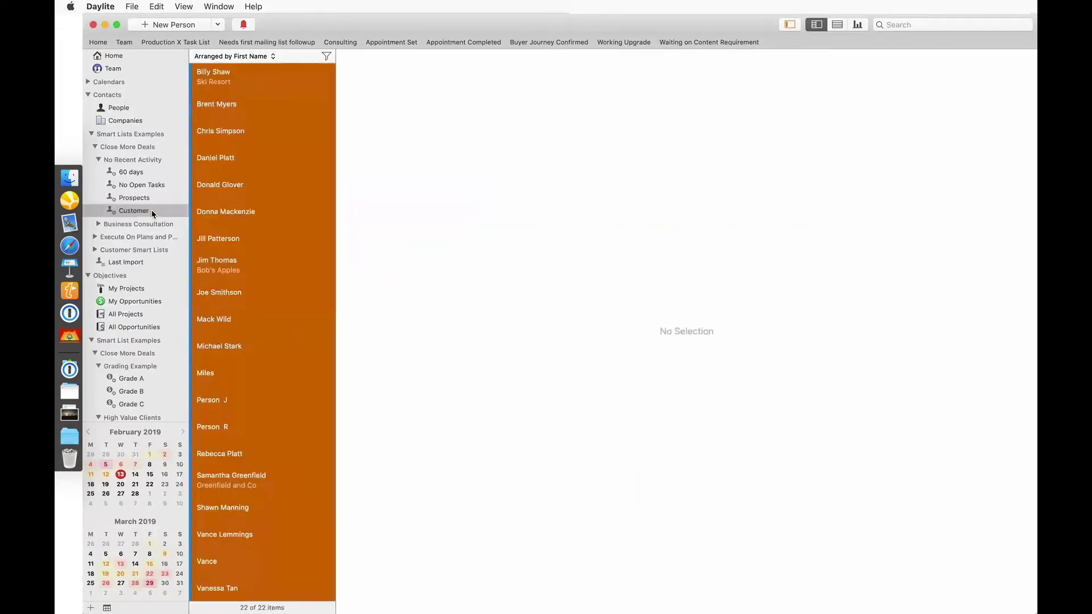
click(153, 213)
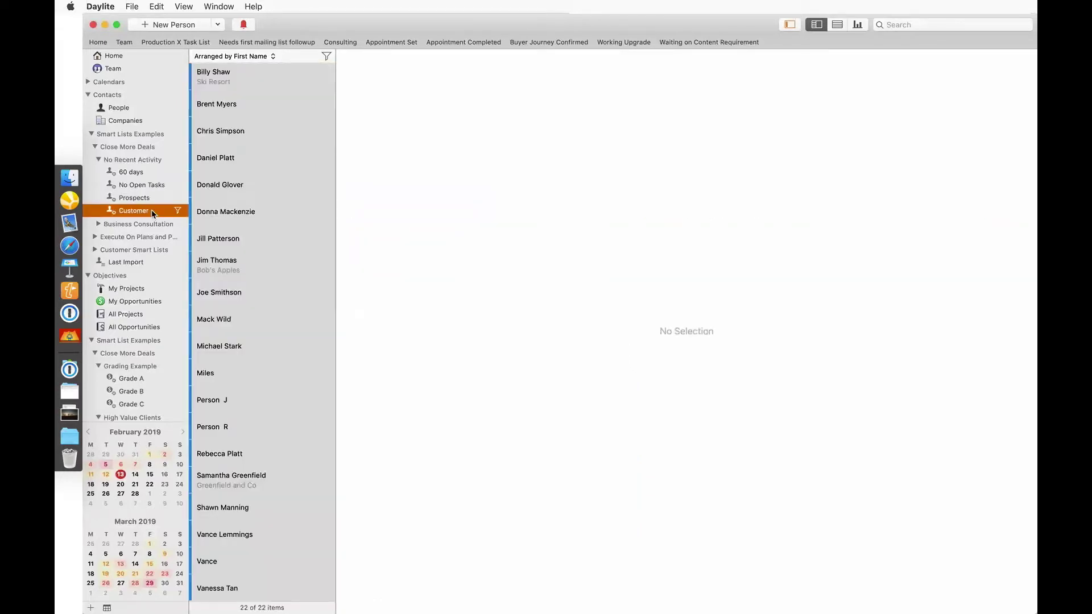
Step: Select the first two people in the Prospects smart list and begin a letter merge for them
click(153, 199)
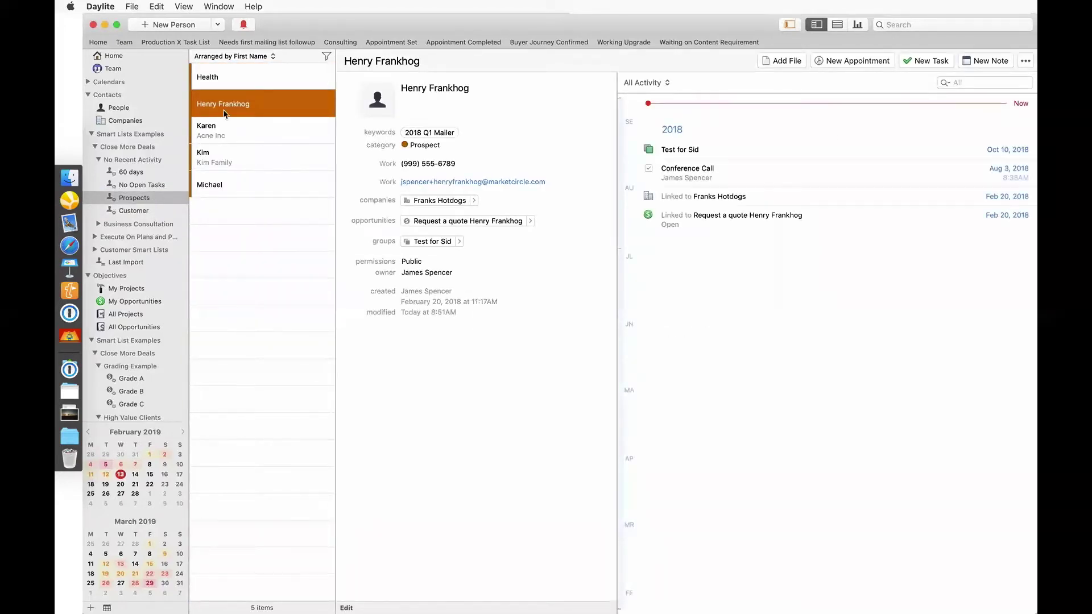
shift+click(246, 84)
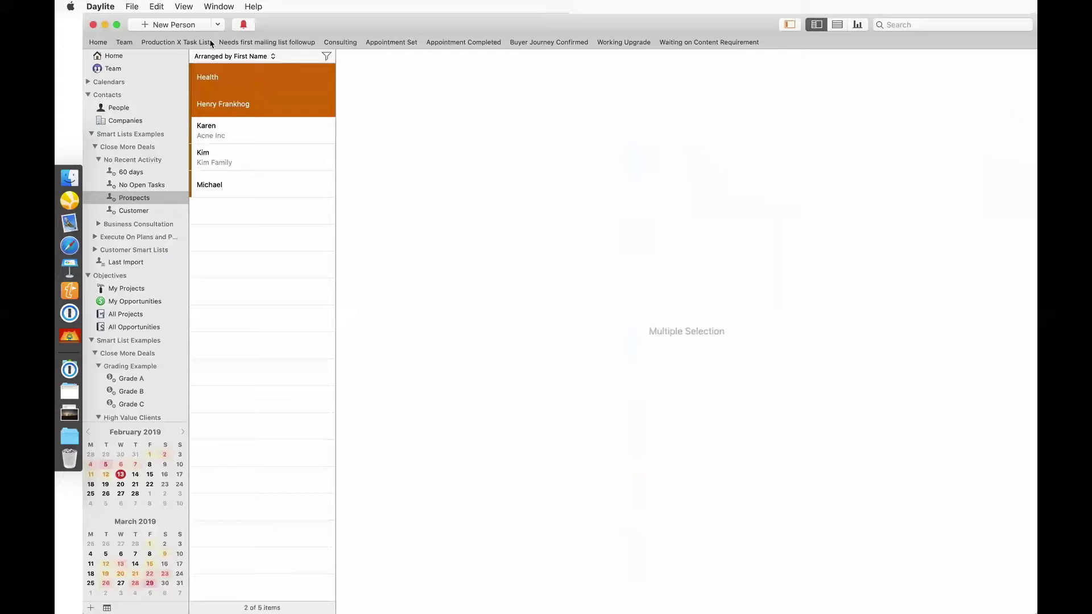
click(157, 6)
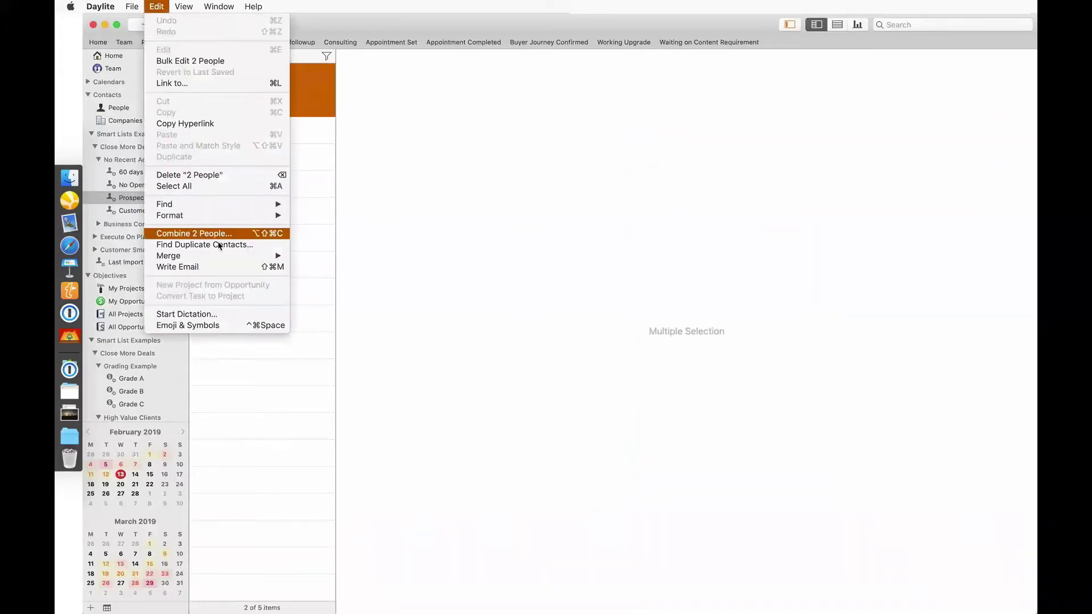
mouse_move(221, 257)
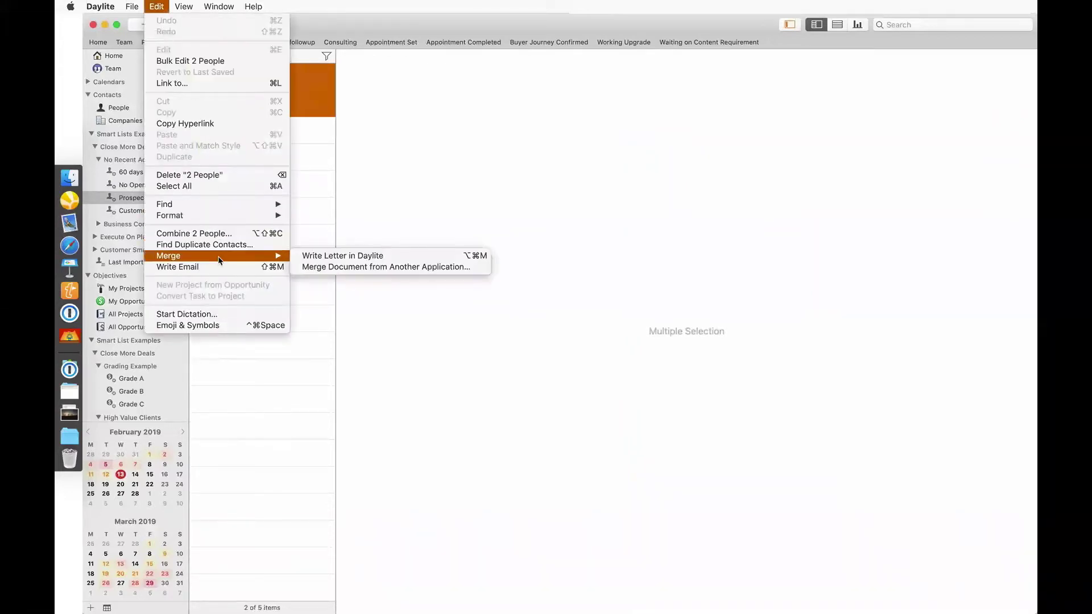
click(303, 257)
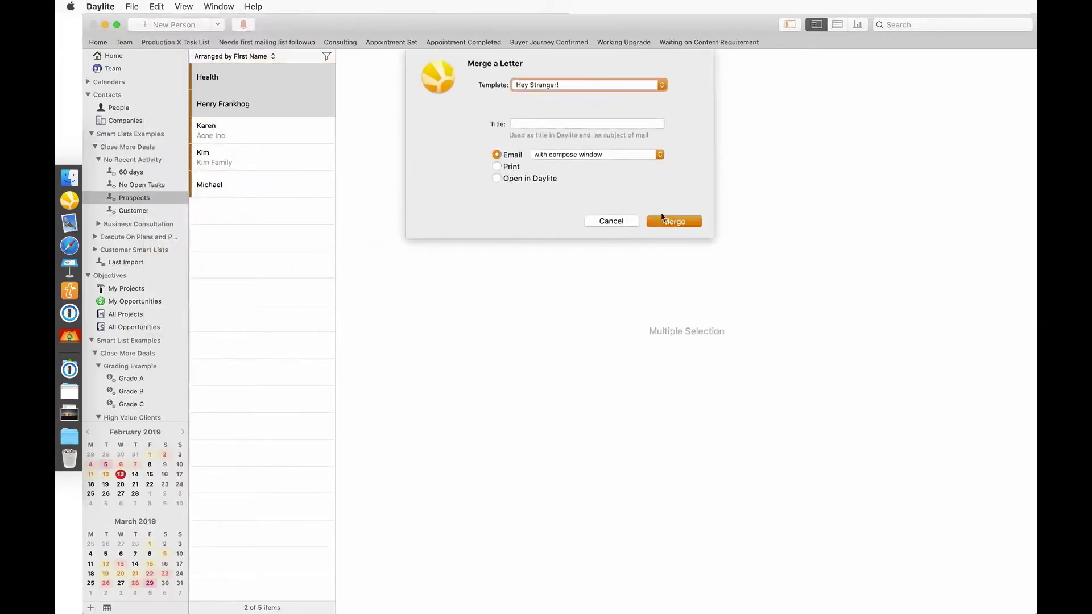
Step: Merge the "Hey Stranger!" template into emails with a compose window and send both messages
click(627, 86)
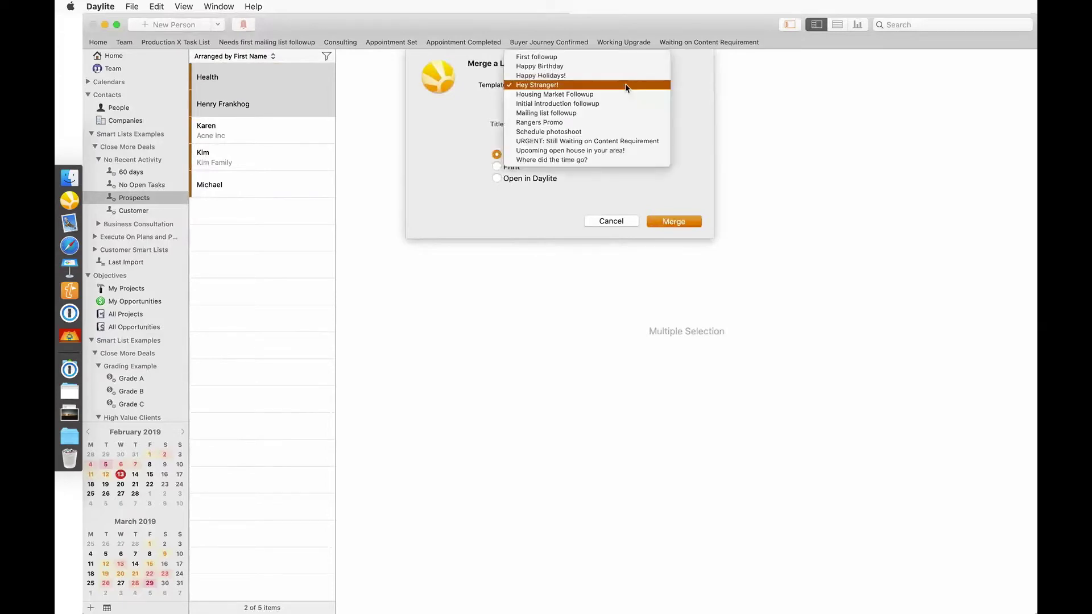
click(626, 86)
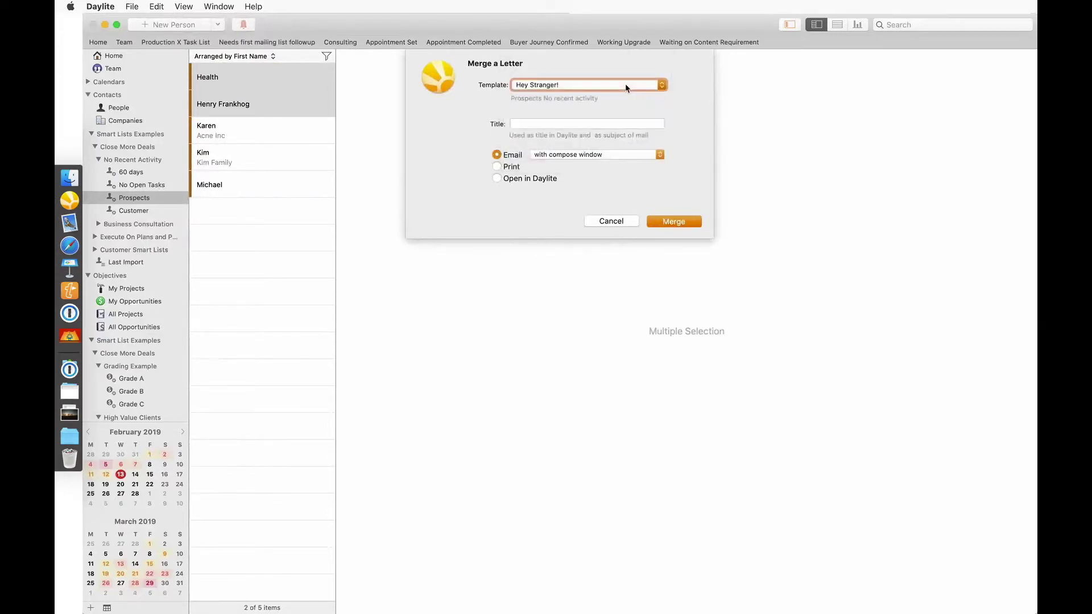
click(662, 223)
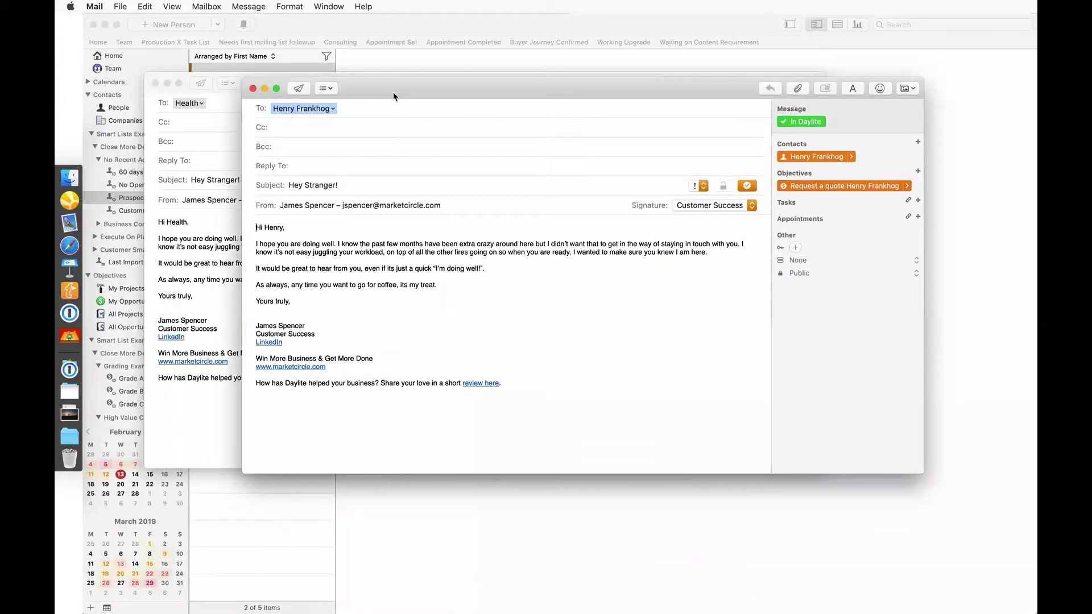
key(super+shift+d)
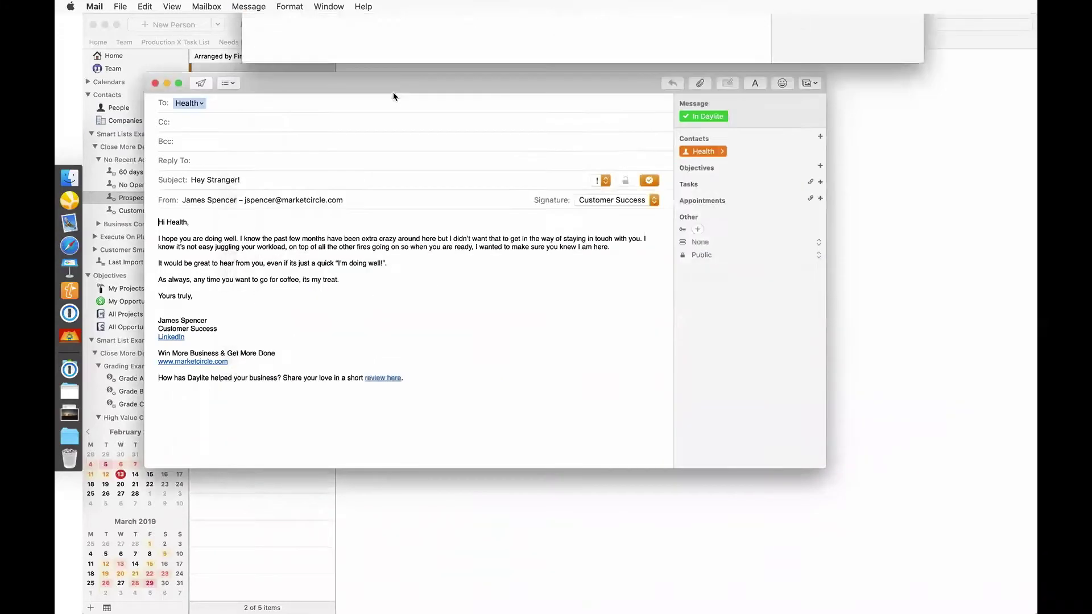
key(super+shift+d)
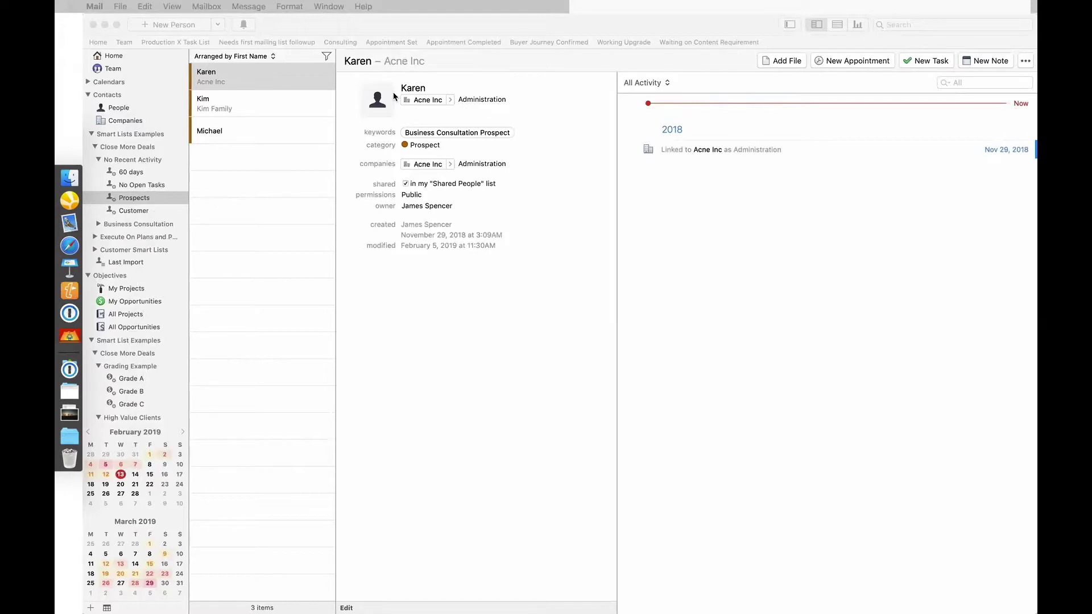
Step: View My Opportunities and All Opportunities, showing all opportunities as a table with columns
click(551, 136)
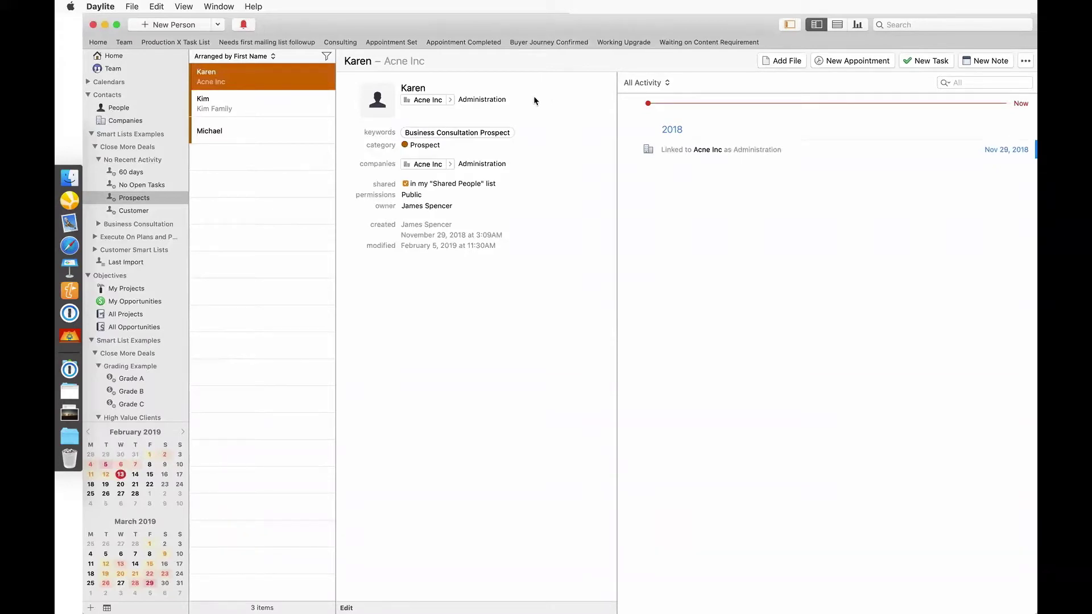
click(145, 302)
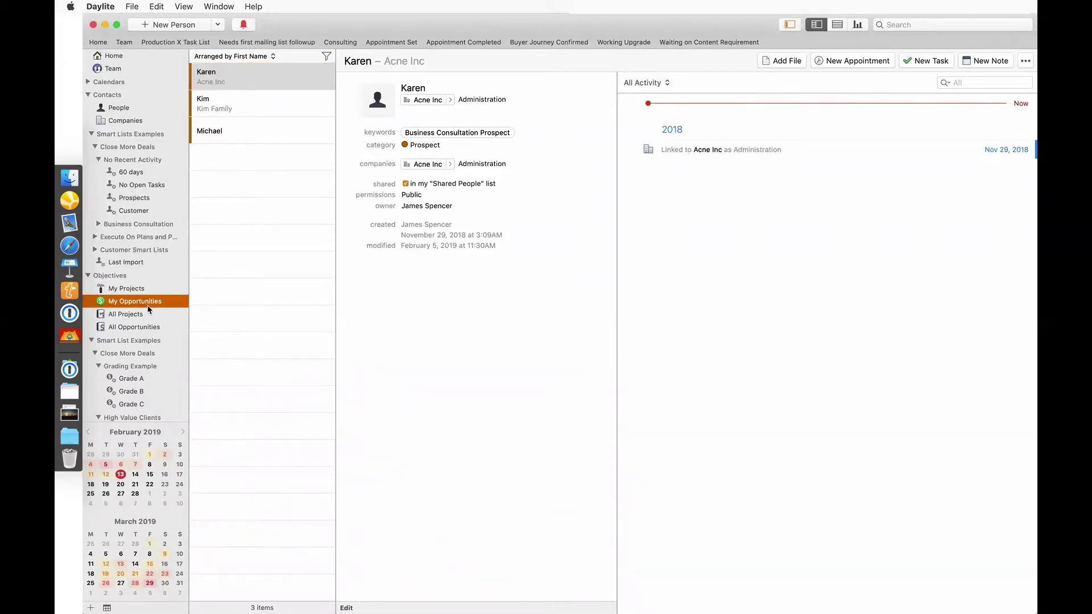
click(143, 329)
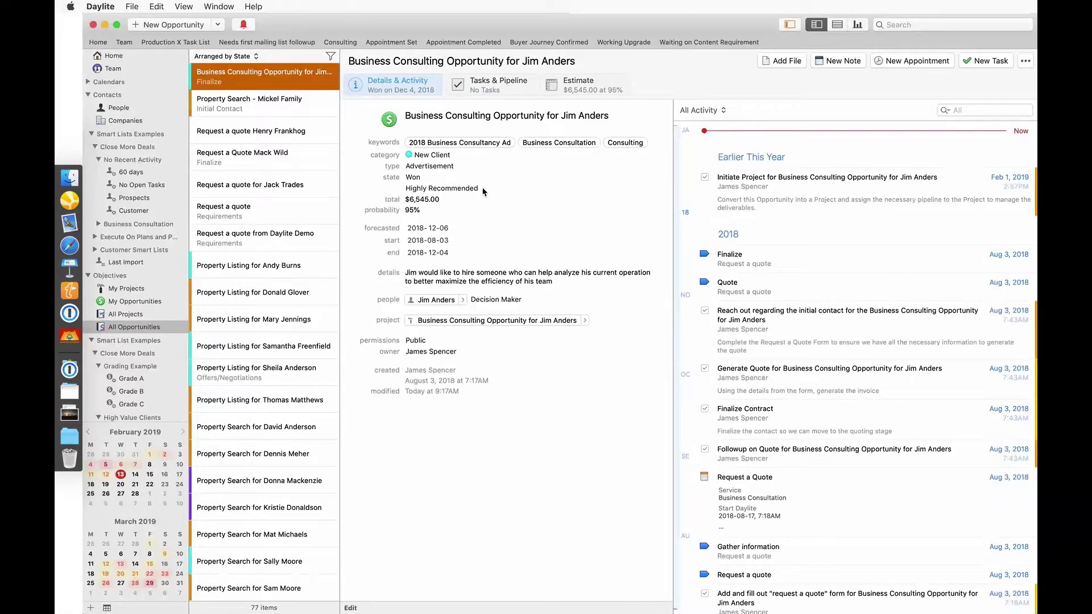
click(838, 25)
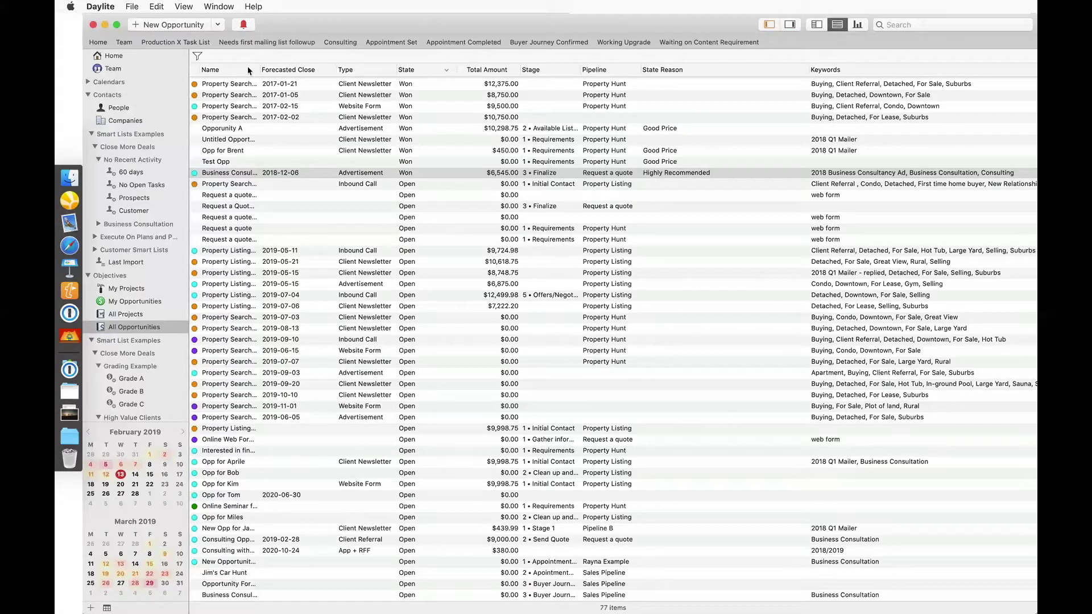
Step: Filter all opportunities to the state Won, review the list, and clear the filter
click(197, 56)
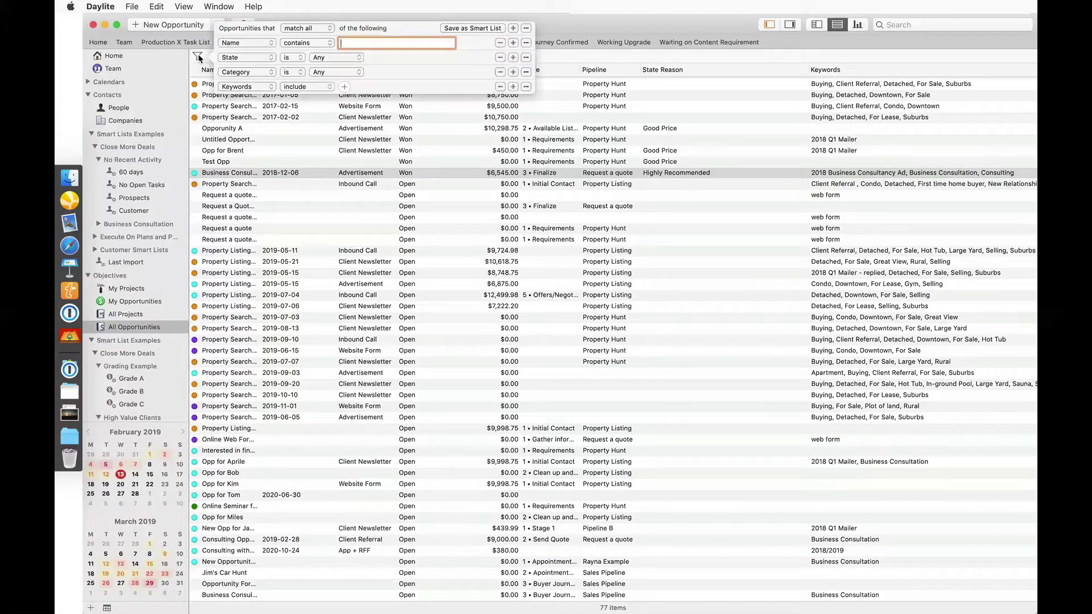
click(322, 61)
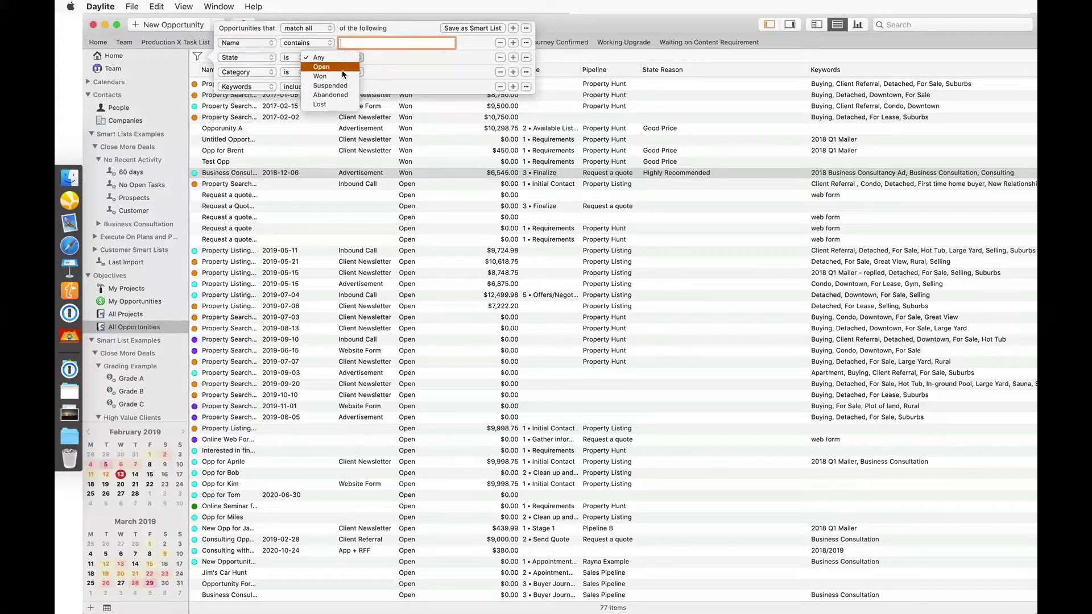
click(344, 77)
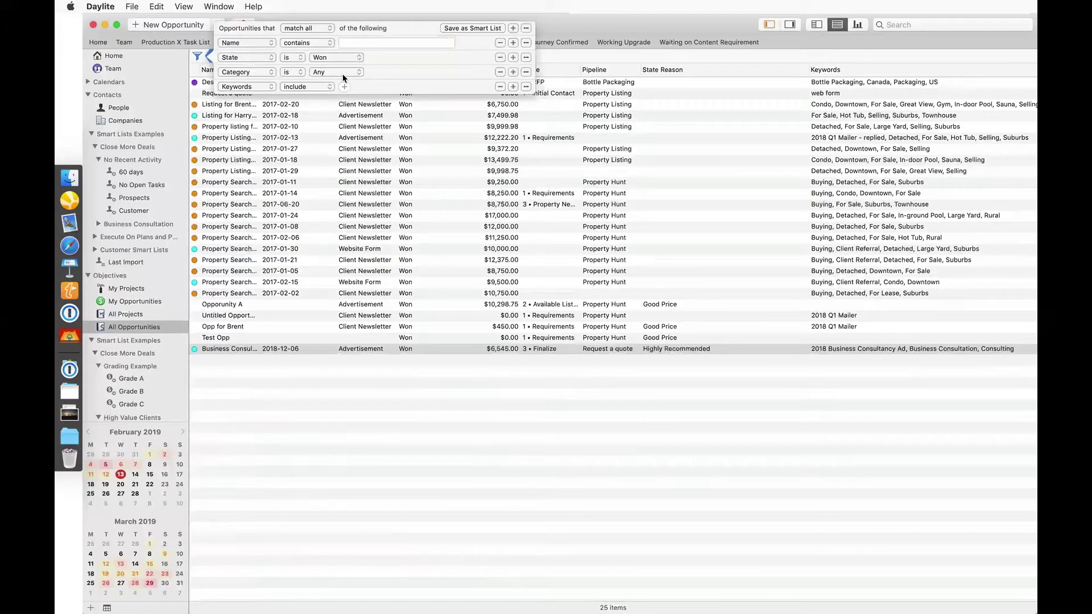
click(548, 55)
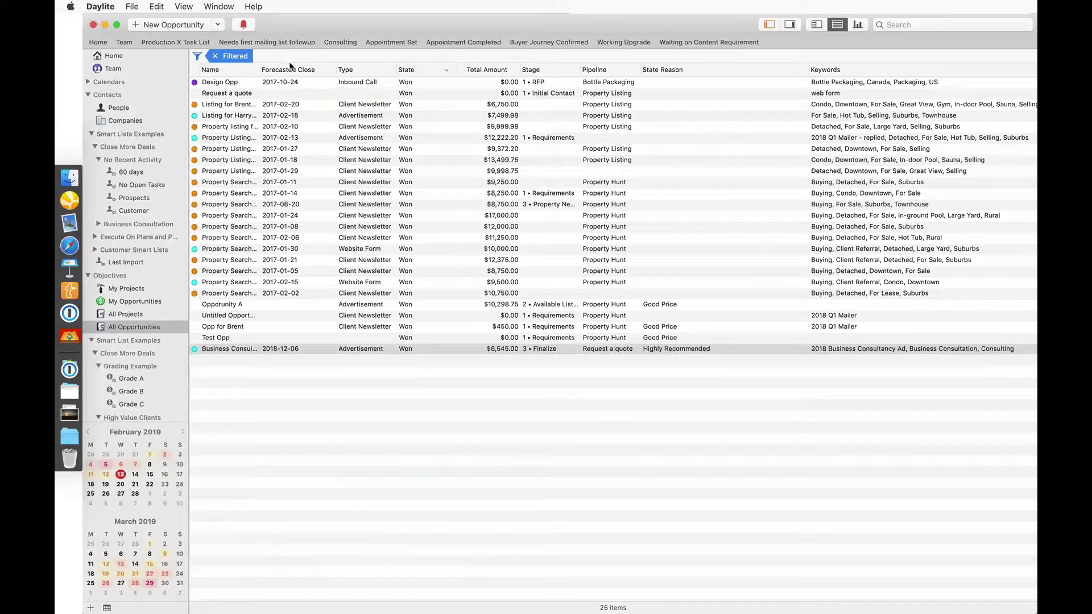
click(217, 57)
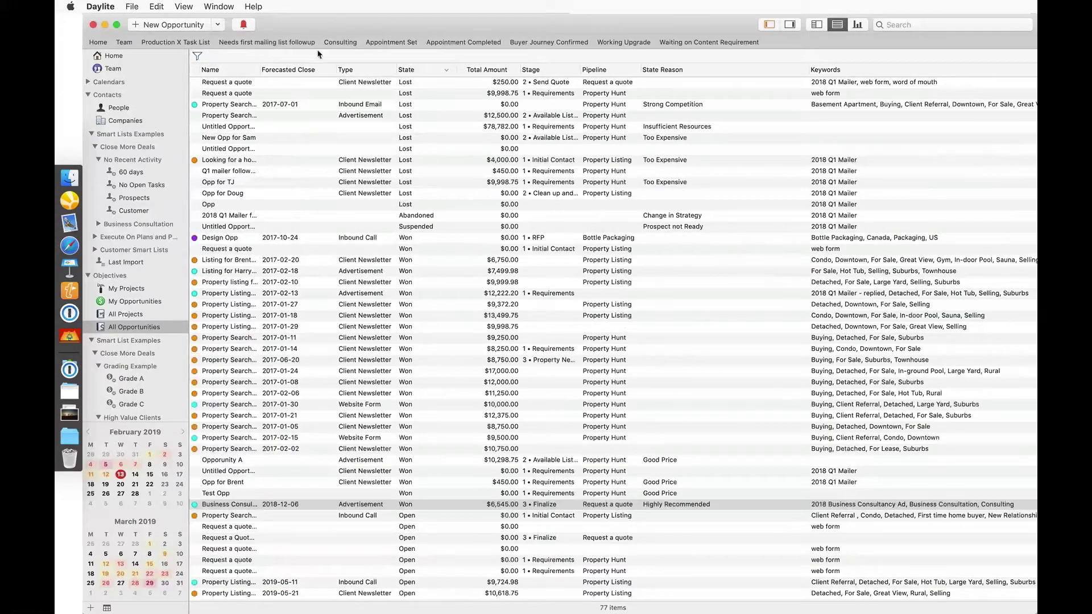
Step: Compare the report charts for All Opportunities and My Opportunities, ending on All Opportunities
click(857, 25)
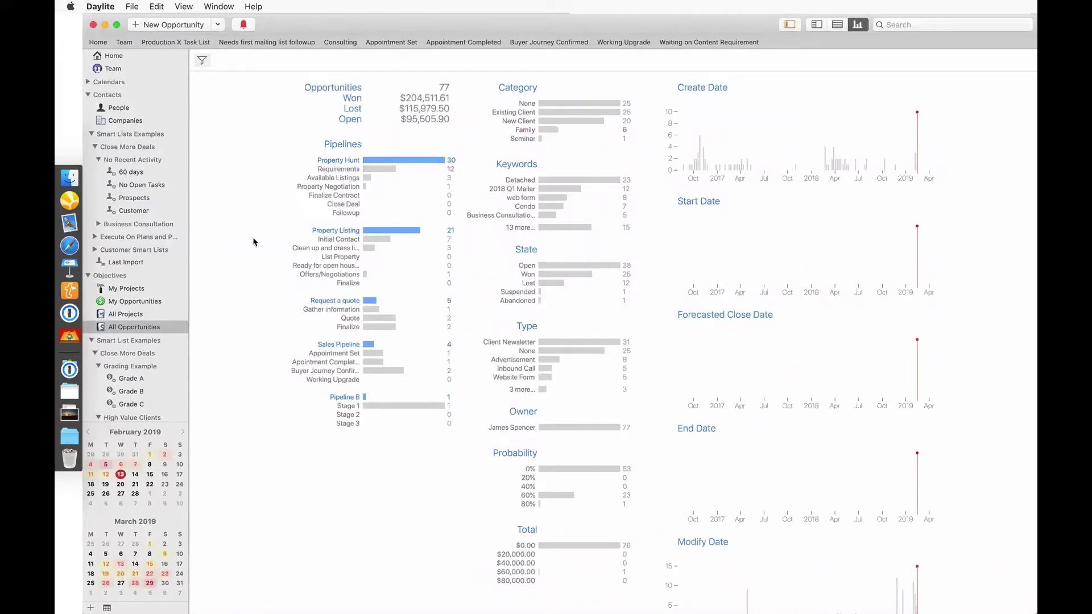
click(142, 304)
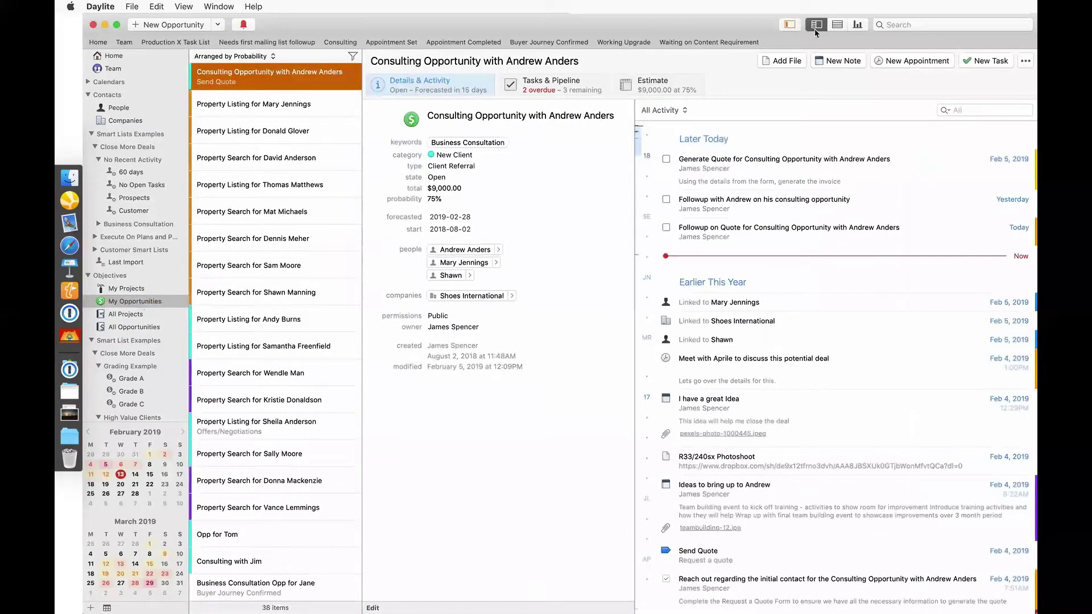
click(857, 26)
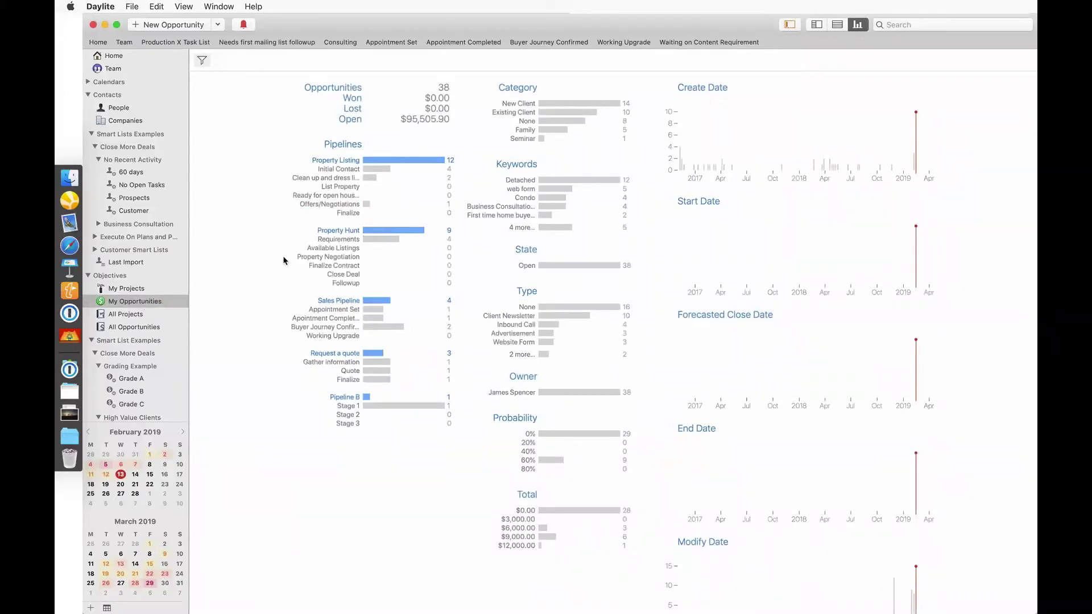
click(137, 329)
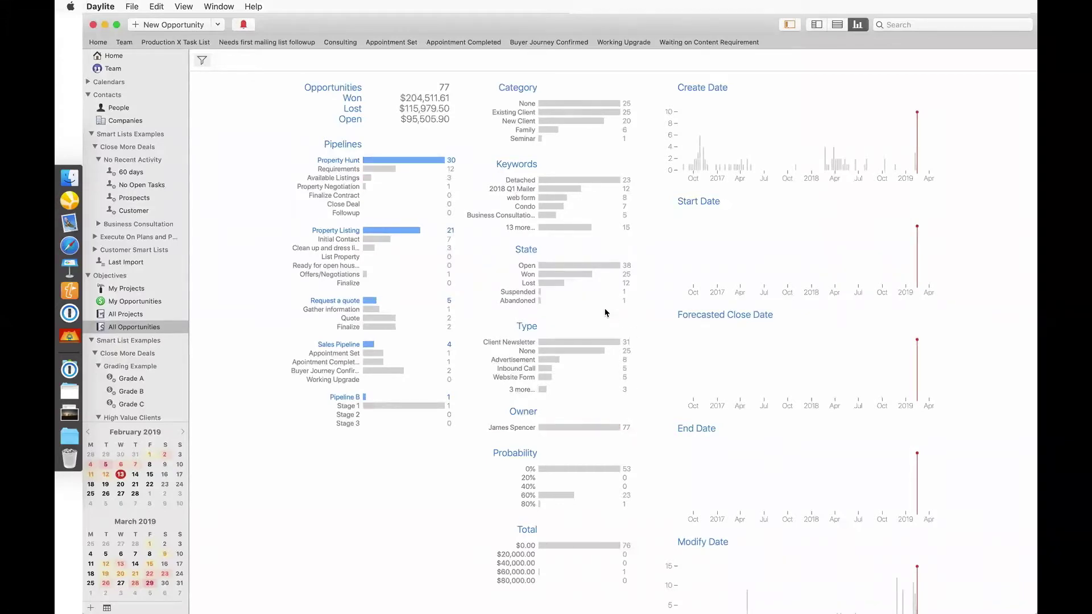
Step: Examine the Won opportunities in the report and as a table sorted by State Reason, and remove the Won filter
mouse_move(574, 277)
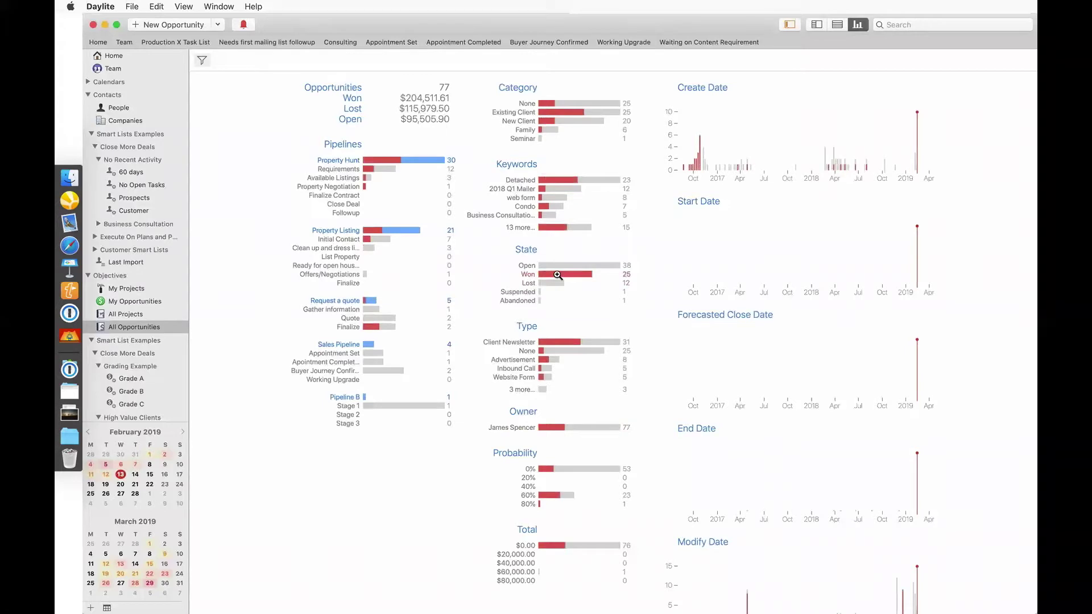
click(557, 275)
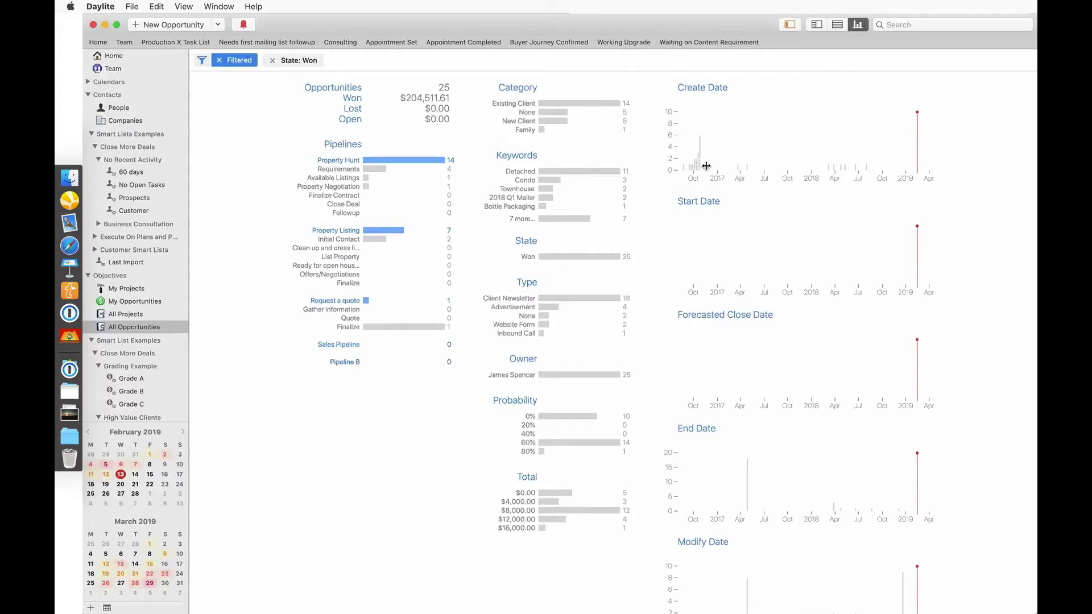
click(838, 26)
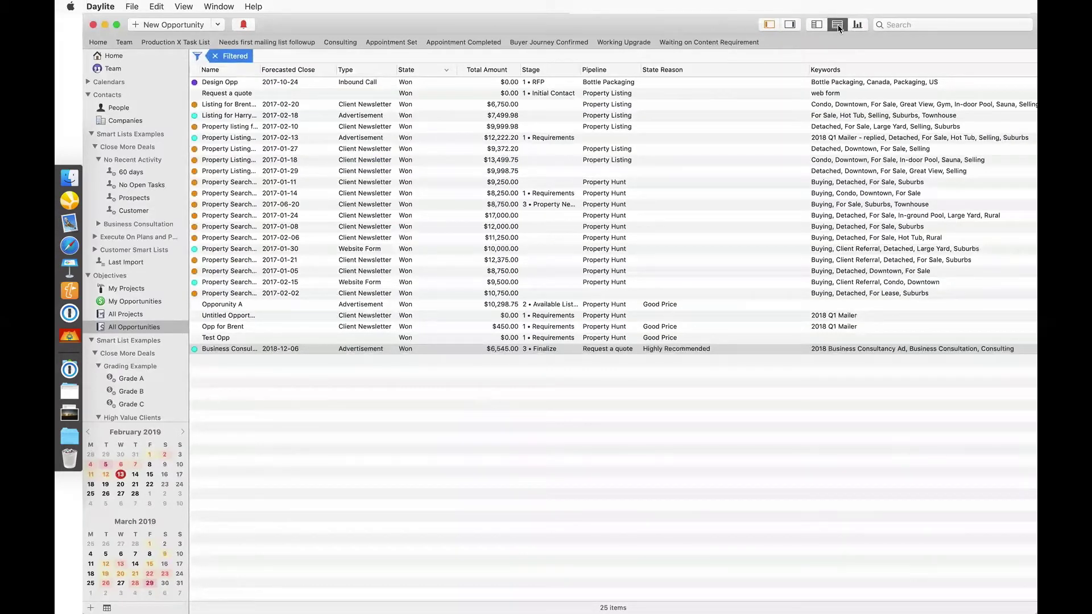
click(677, 70)
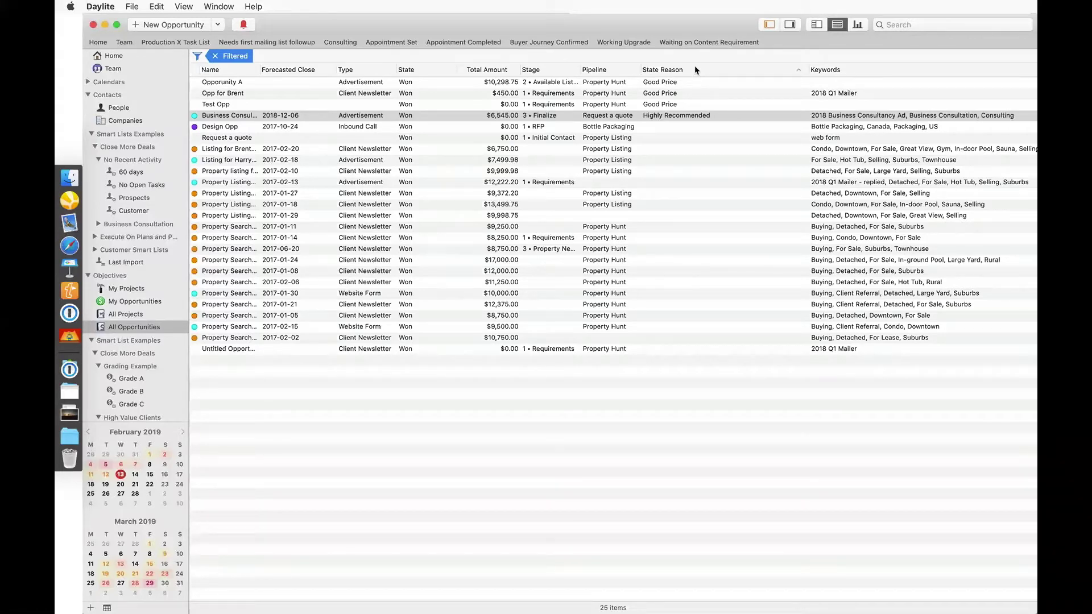
click(858, 25)
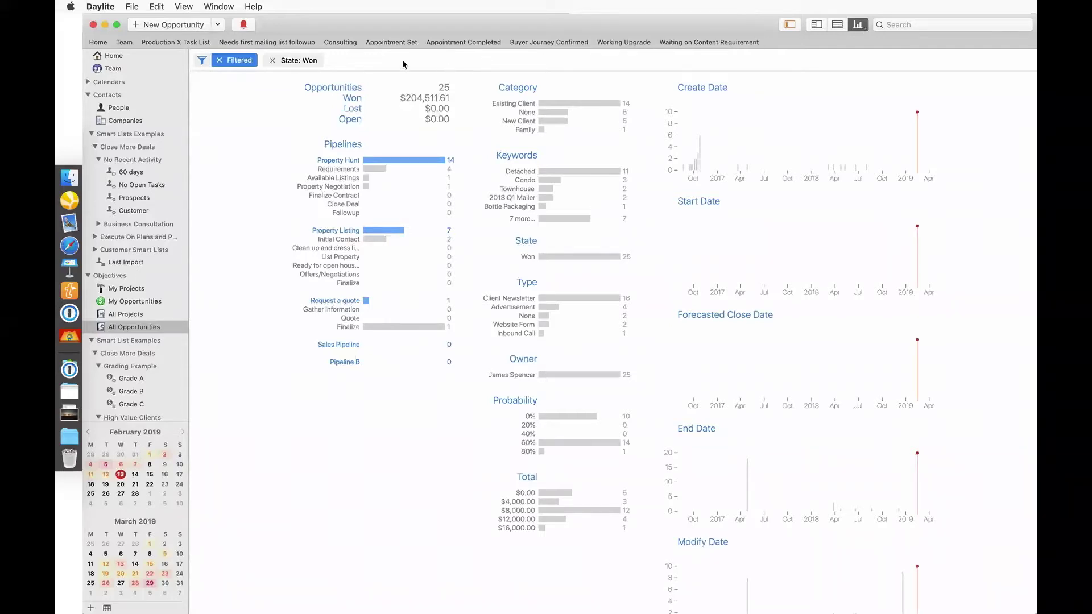
click(272, 61)
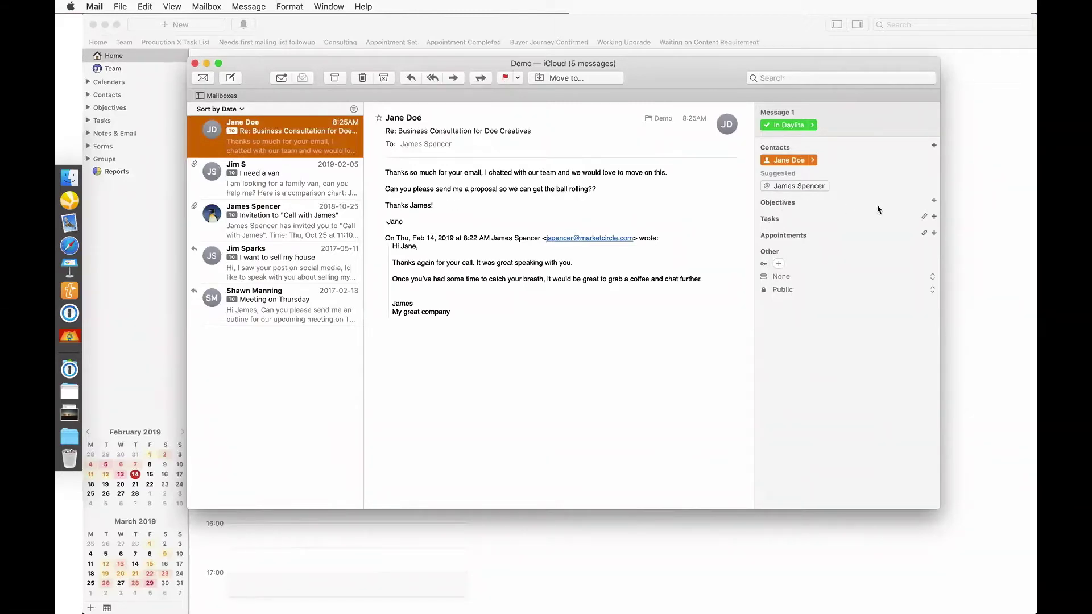
Step: In Mail, link a new opportunity named "Business Consultation for Doe Creatives" to the proposal request email and show it in Daylite
click(934, 201)
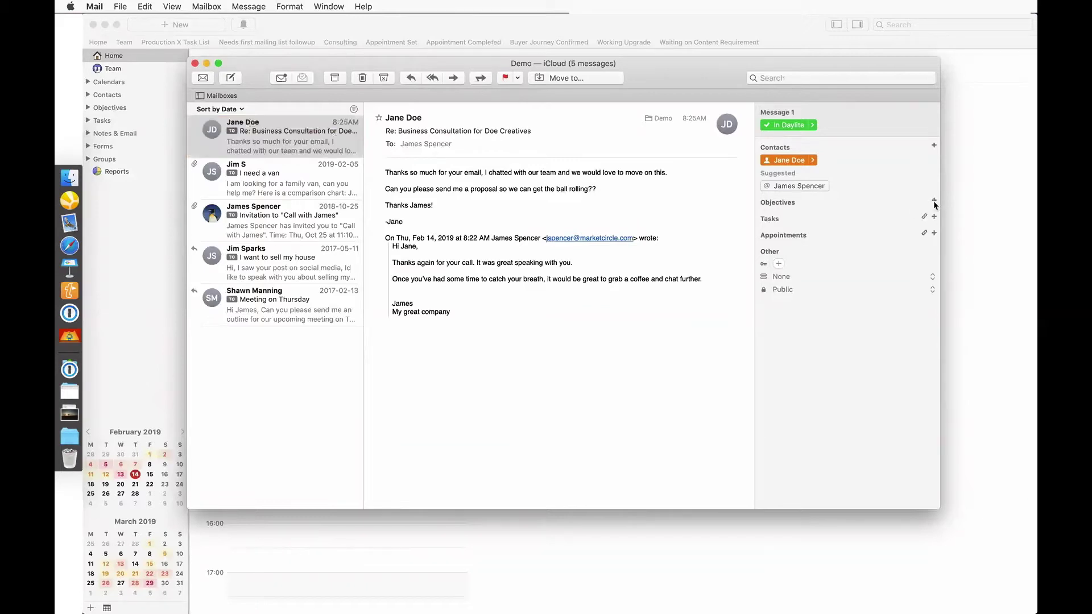
text(Business Consultation for)
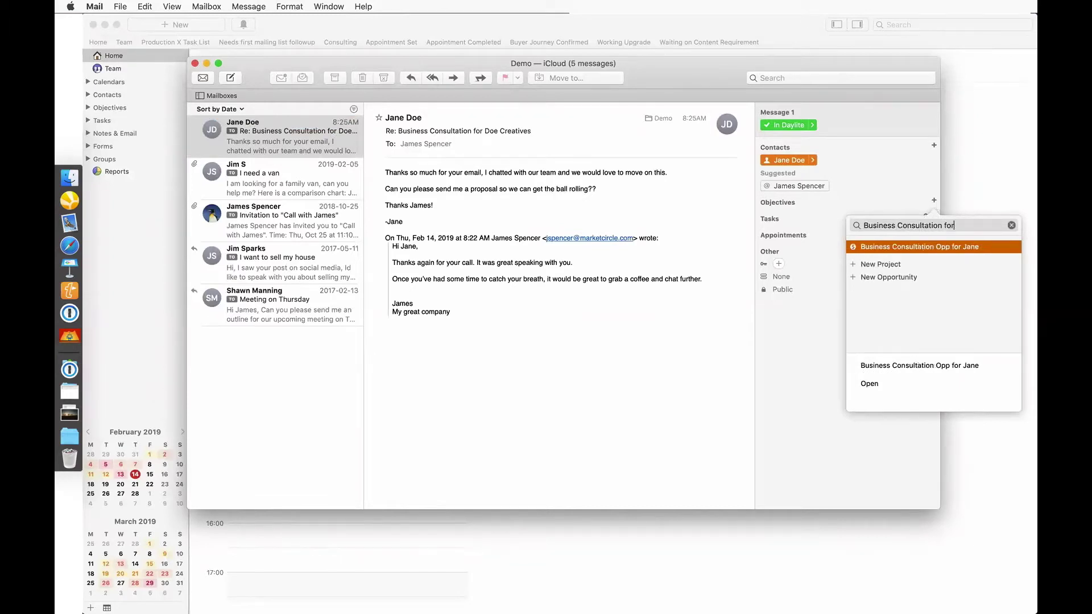
text( Doe Creatives)
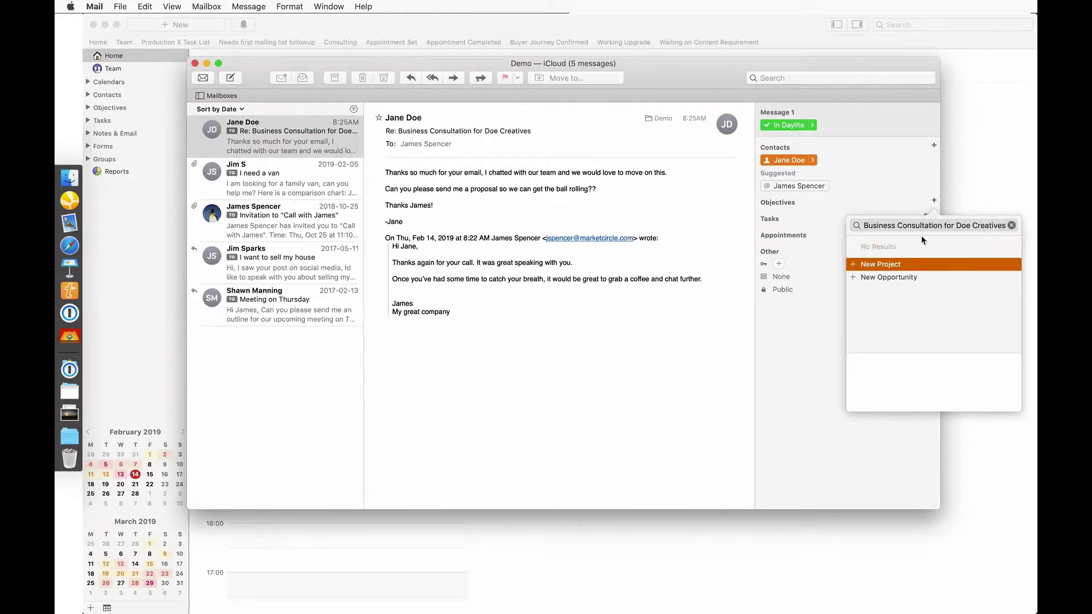
click(898, 279)
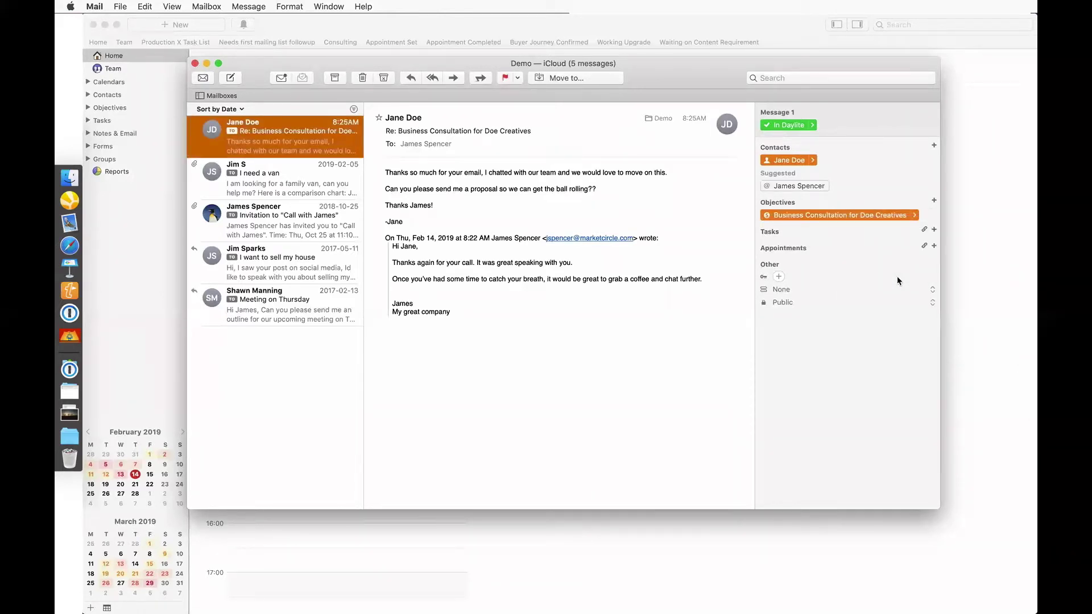
click(917, 219)
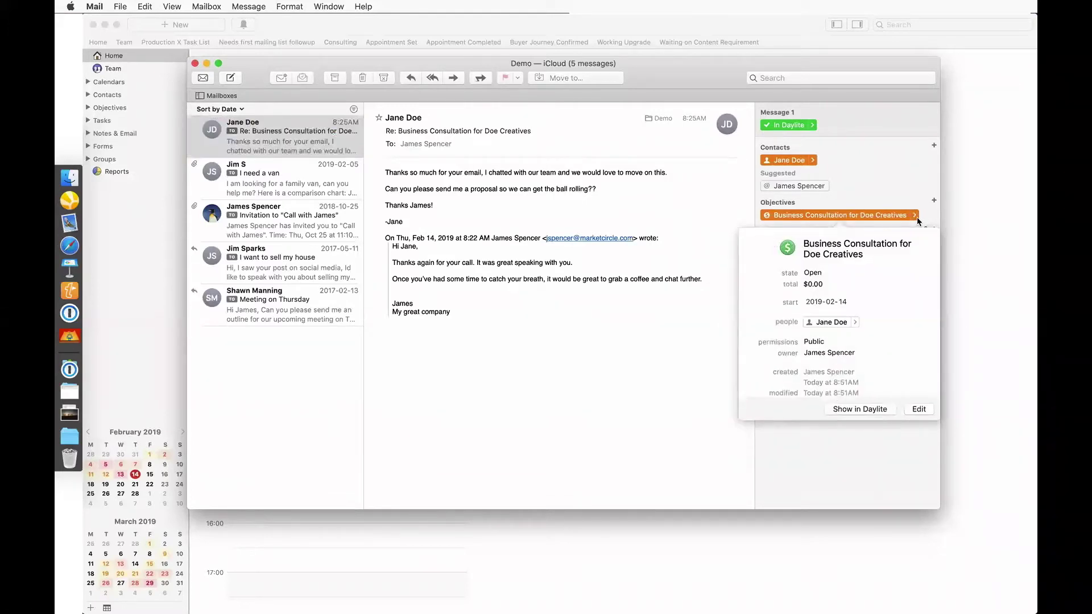
click(868, 410)
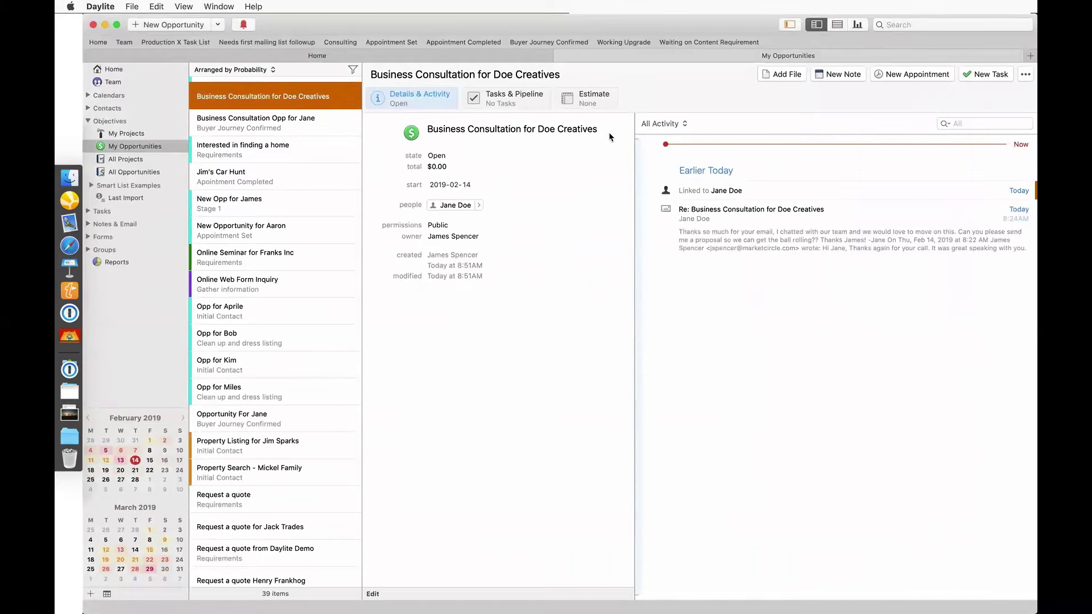
Step: Add the Business Consultation product to the current estimate of the "Business Consultation for Doe Creatives" opportunity
click(590, 104)
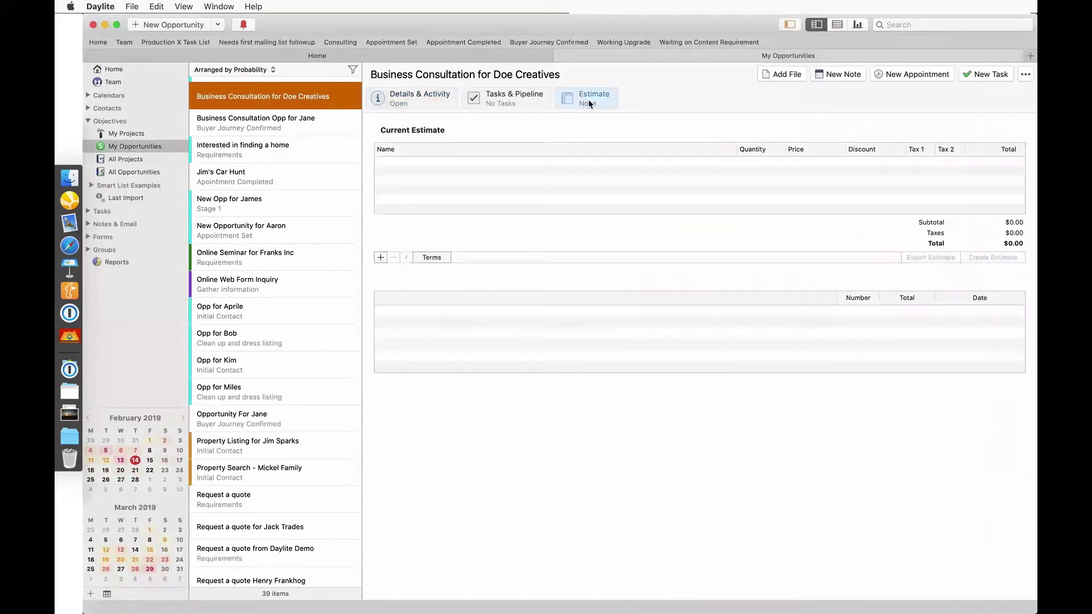
click(380, 257)
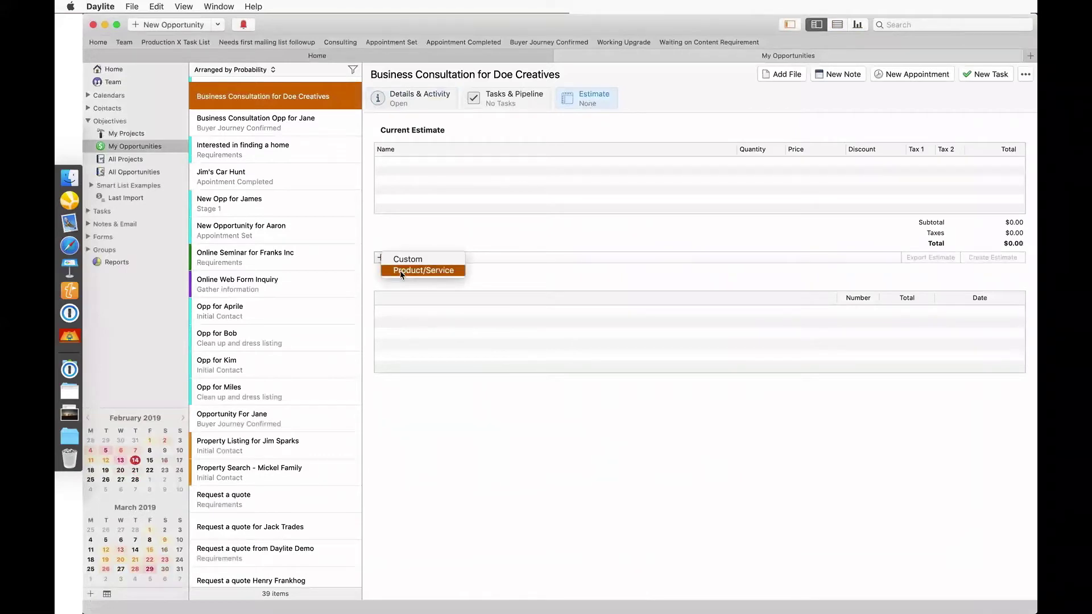
click(401, 271)
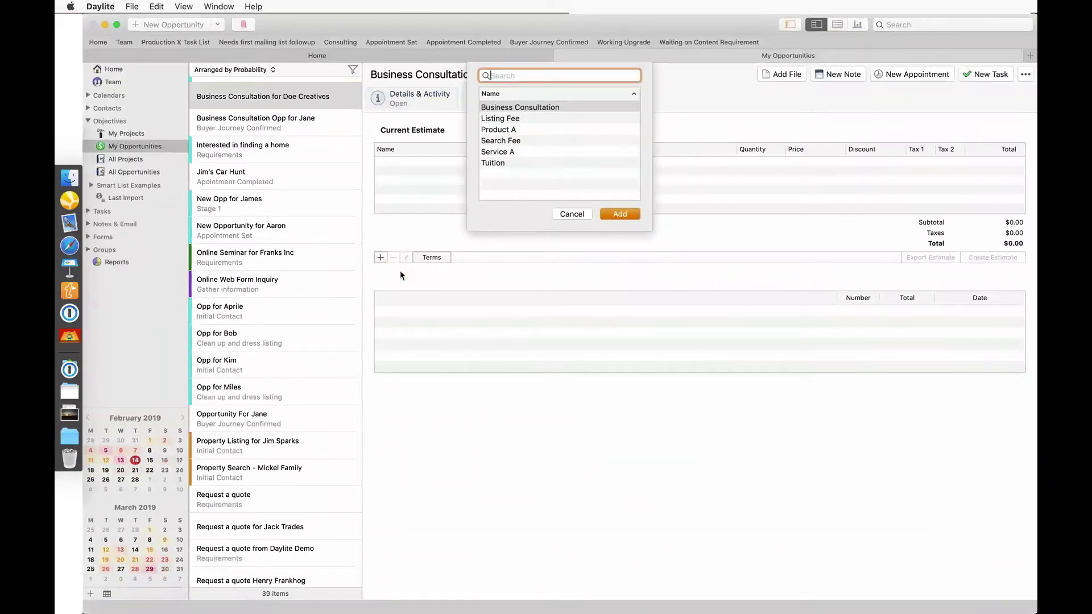
click(544, 109)
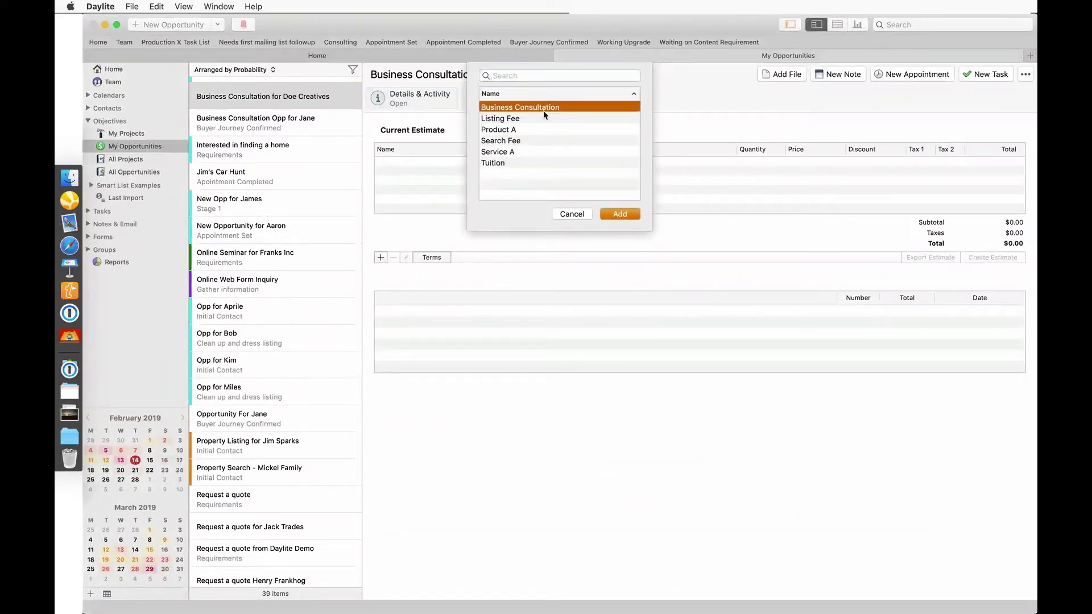
click(620, 214)
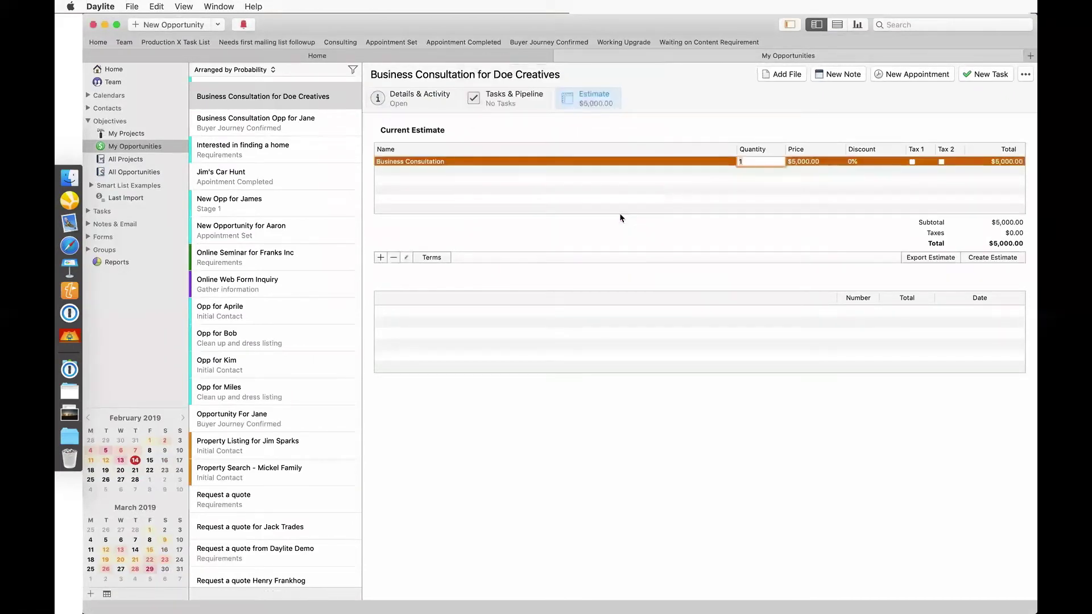
click(380, 258)
click(390, 262)
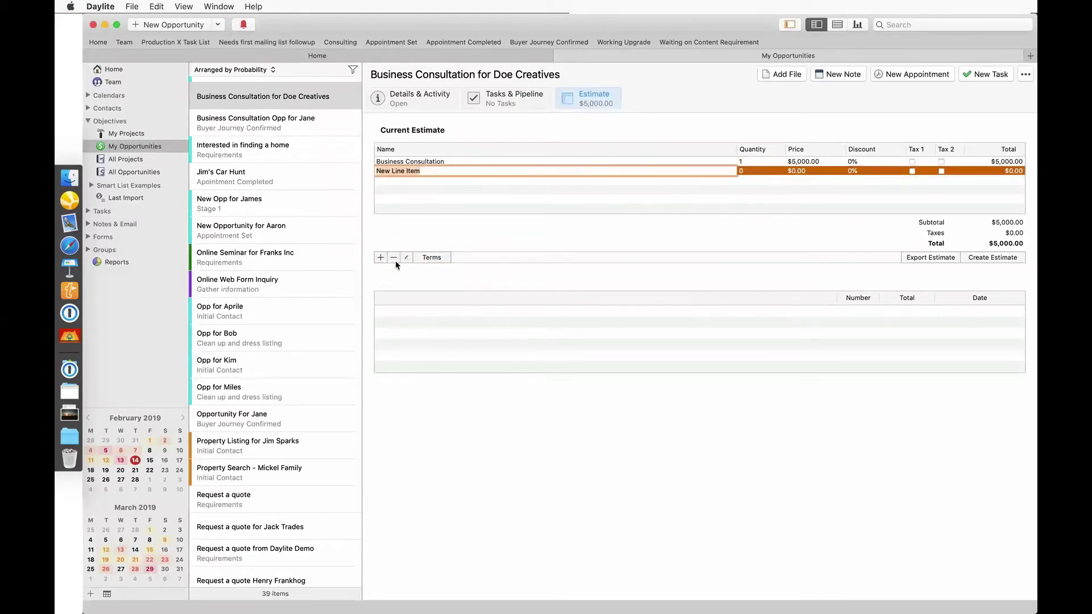
click(395, 260)
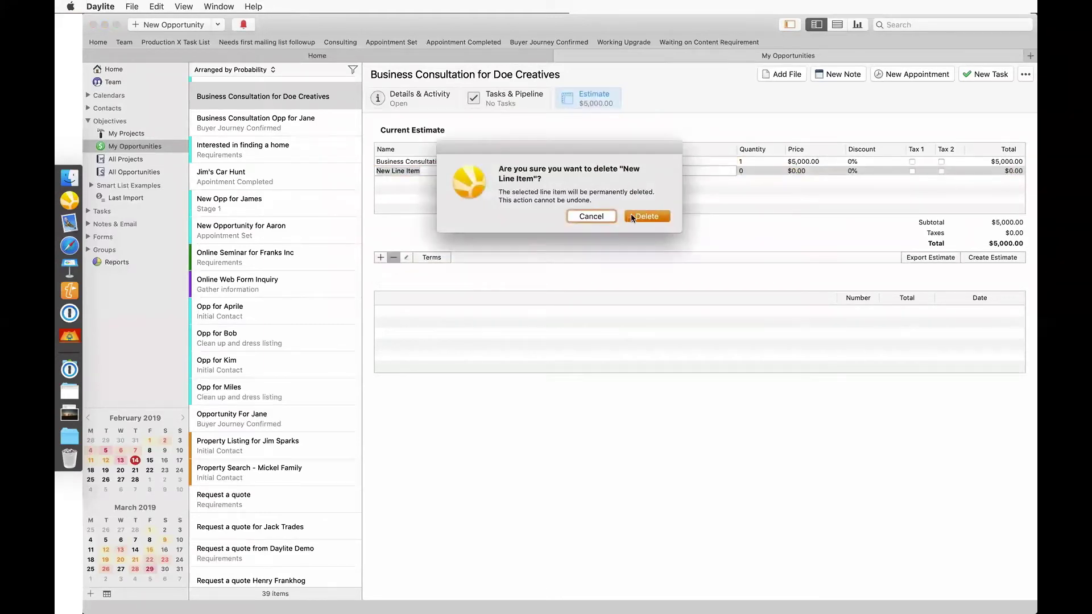
click(633, 218)
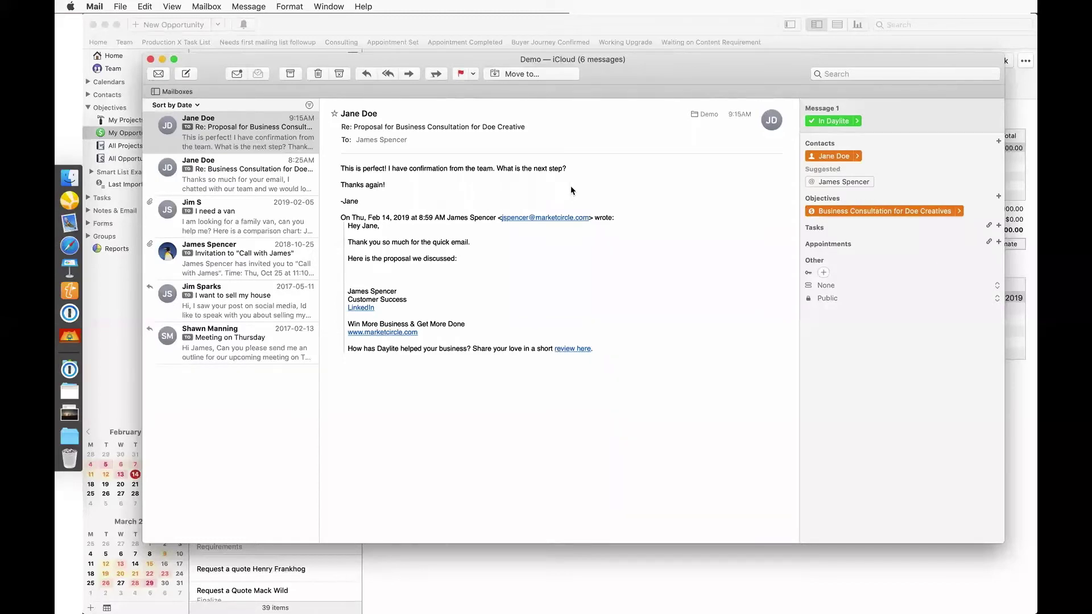
Step: In Mail, add the keyword Proposal Confirmed to the opportunity linked to the proposal confirmation email and save it
click(959, 211)
click(965, 404)
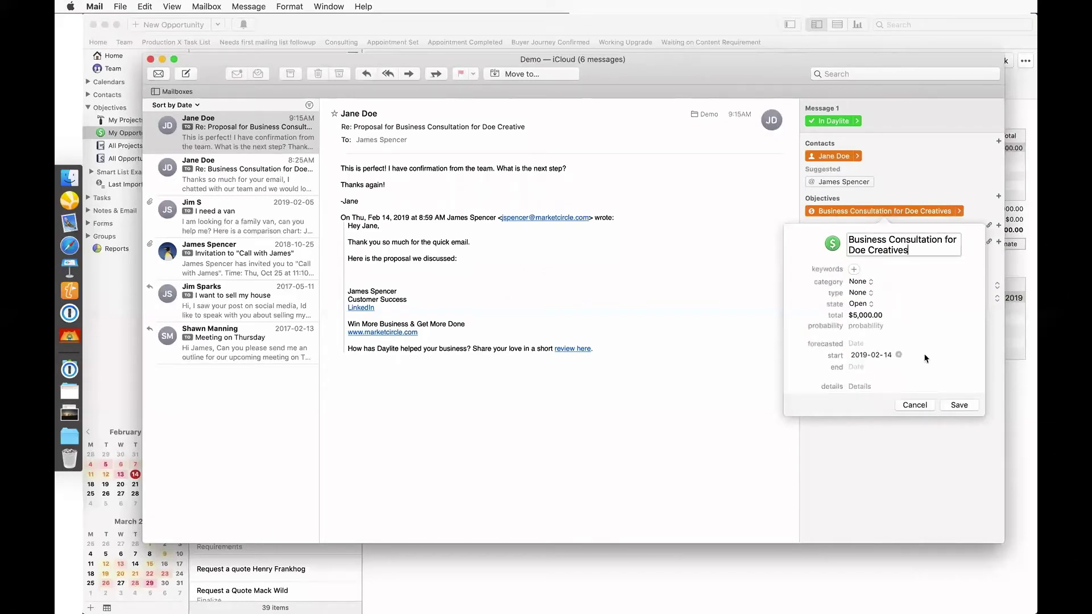
click(854, 270)
text(pr)
key(Return)
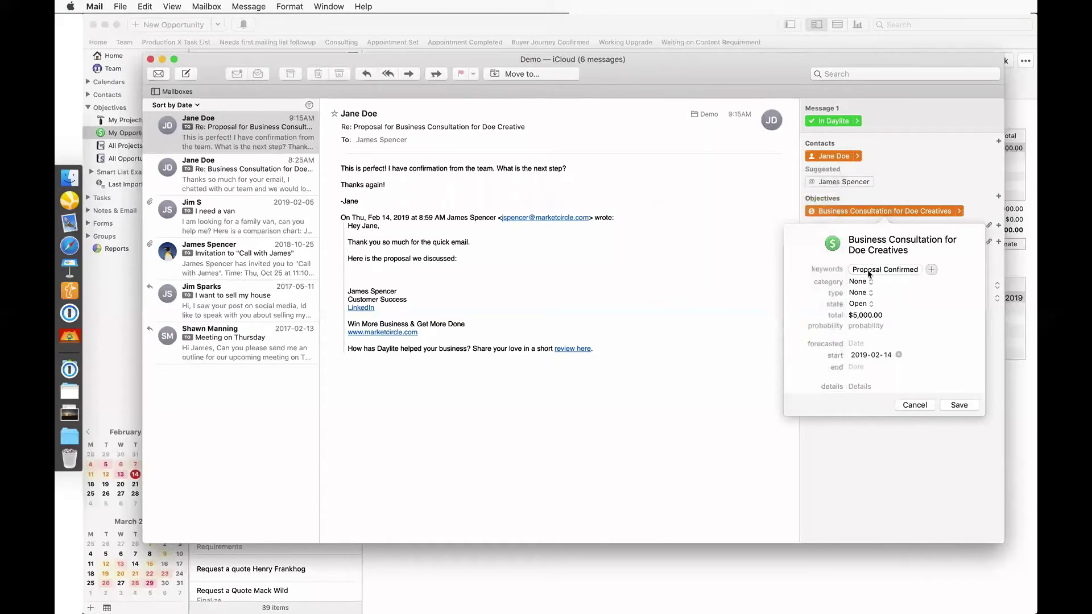
click(958, 406)
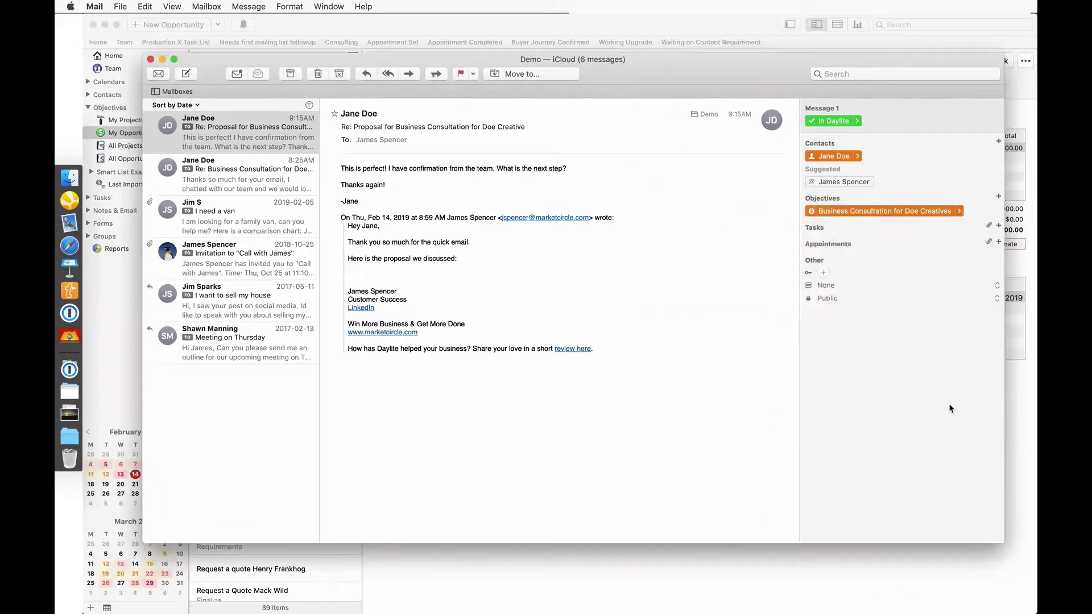
Step: Show the linked "Business Consultation for Doe Creatives" opportunity in Daylite and view its details and activity
click(959, 213)
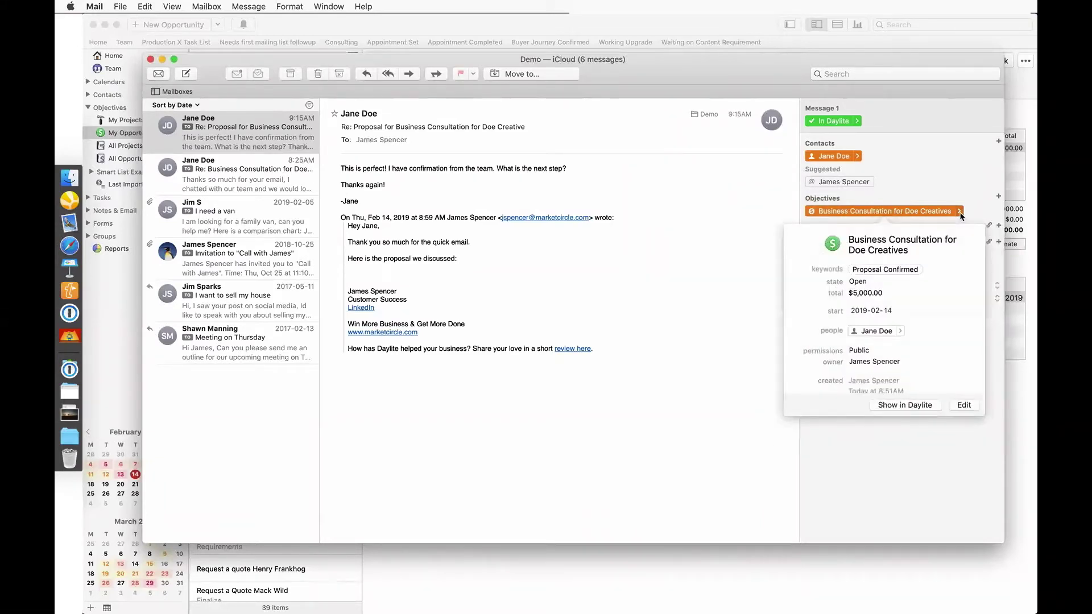
click(914, 405)
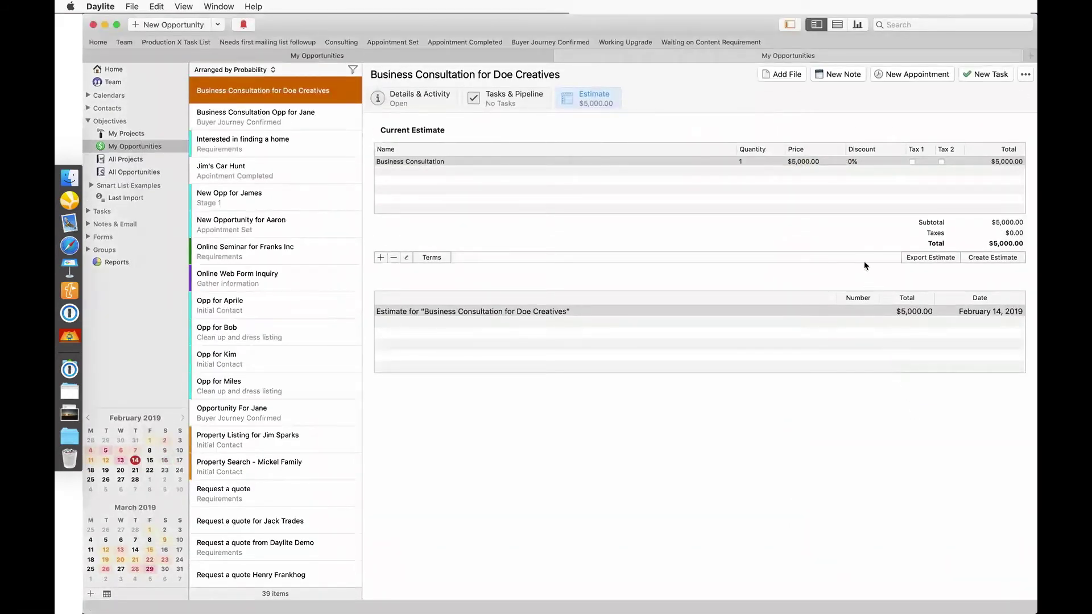
click(429, 100)
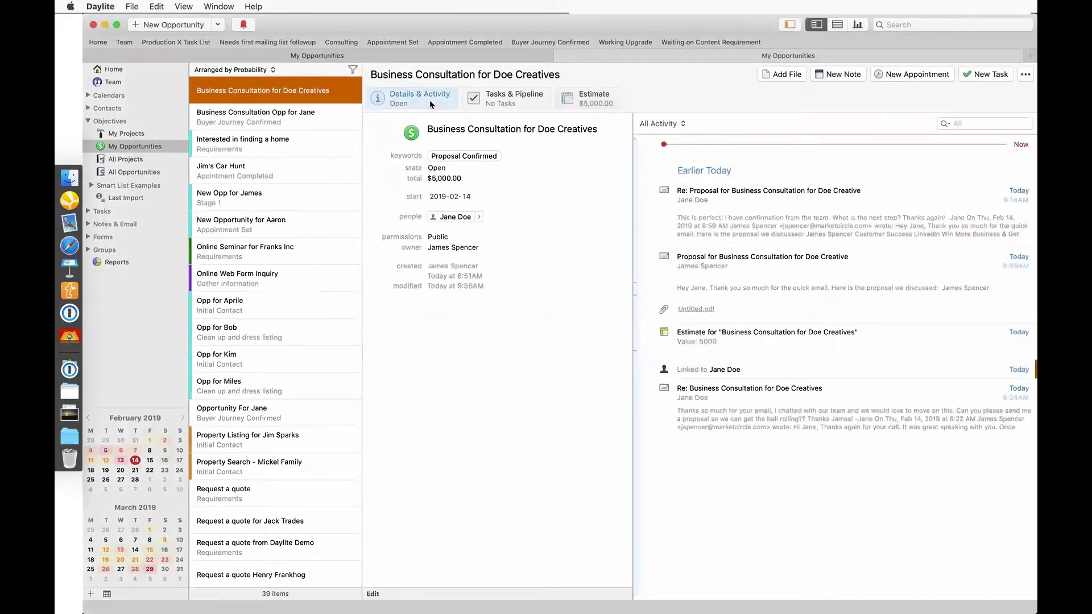
Step: Filter My Opportunities to those whose keywords include Proposal Confirmed
click(353, 69)
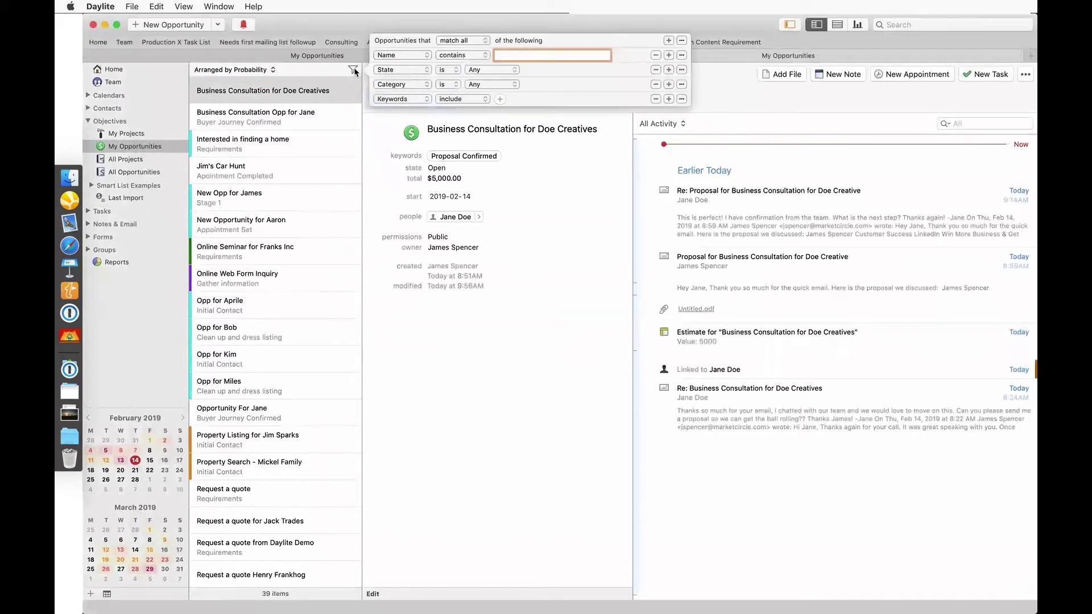
click(500, 99)
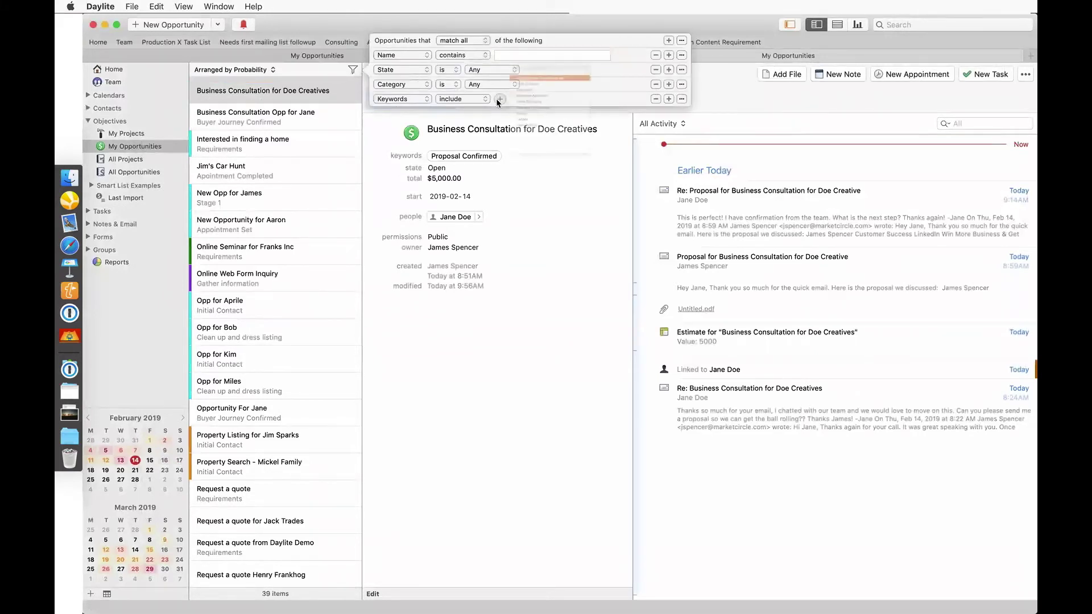
text(pro)
key(Return)
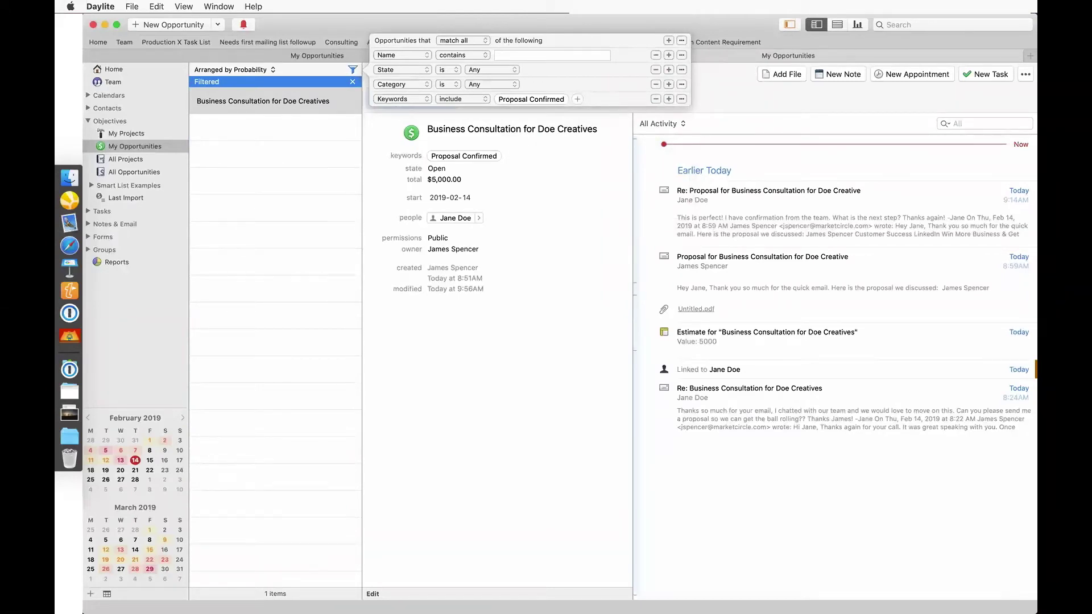
click(579, 220)
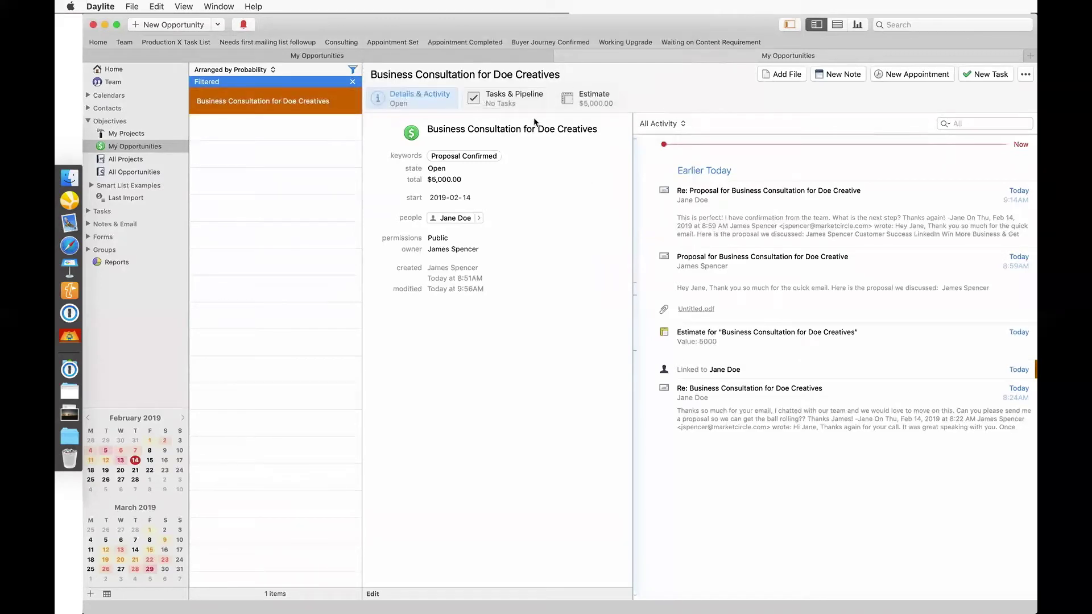
Step: Assign the Generic Opportunity Example pipeline to the "Business Consultation for Doe Creatives" opportunity
click(526, 104)
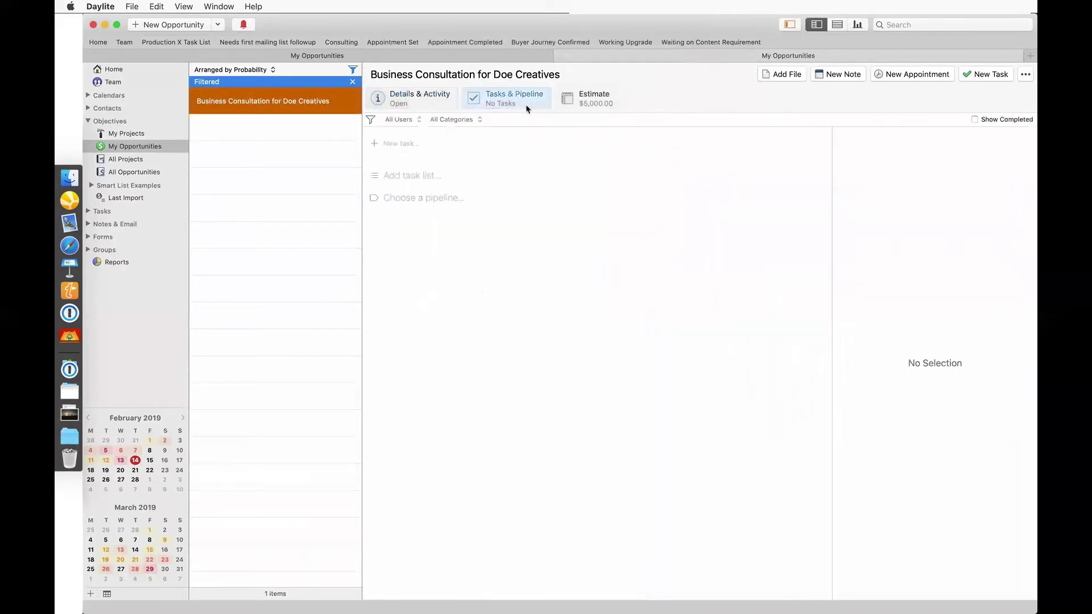
click(441, 196)
click(411, 276)
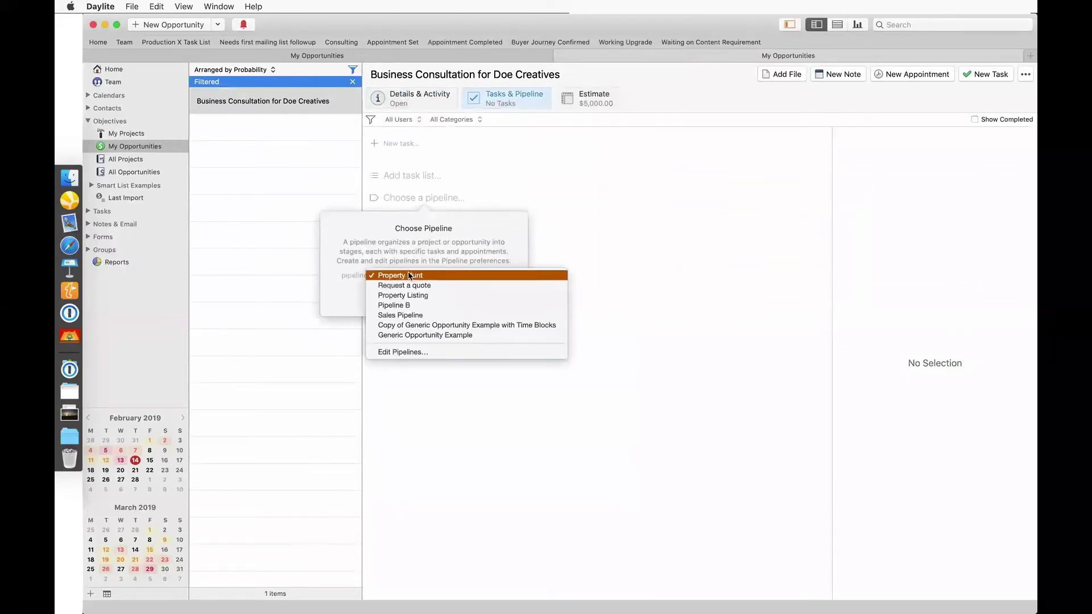
click(398, 336)
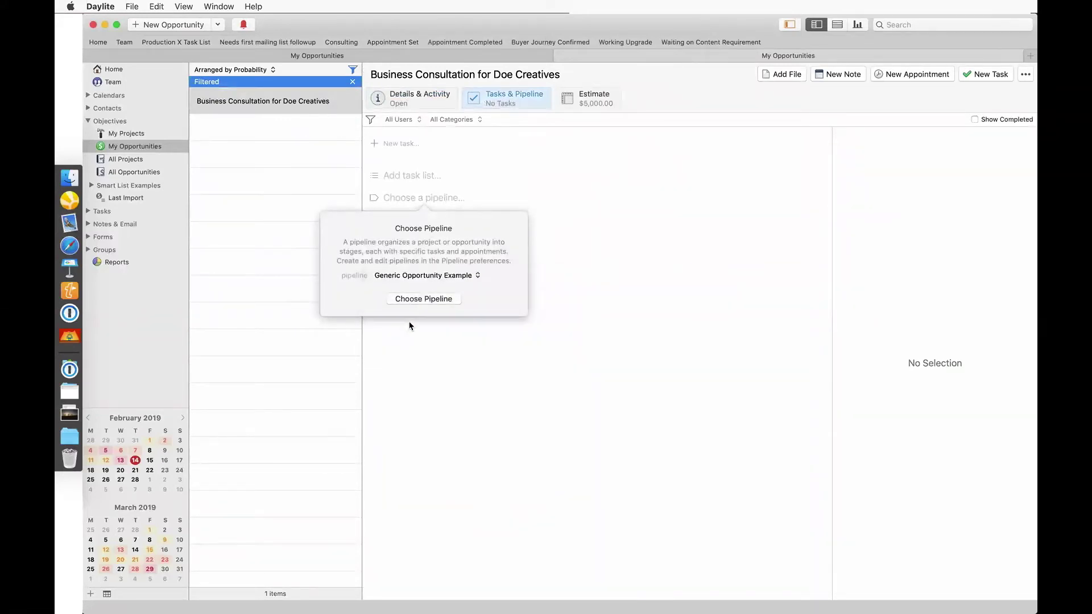
click(426, 300)
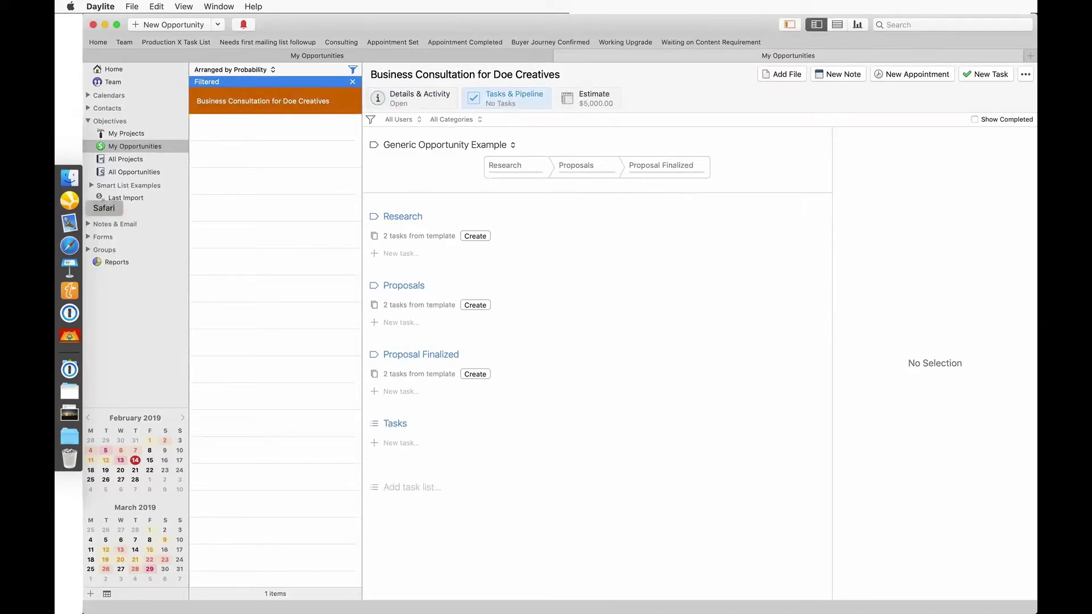
Step: Switch to Safari and look through the webinars offered on the Daylite Webinars page
click(69, 246)
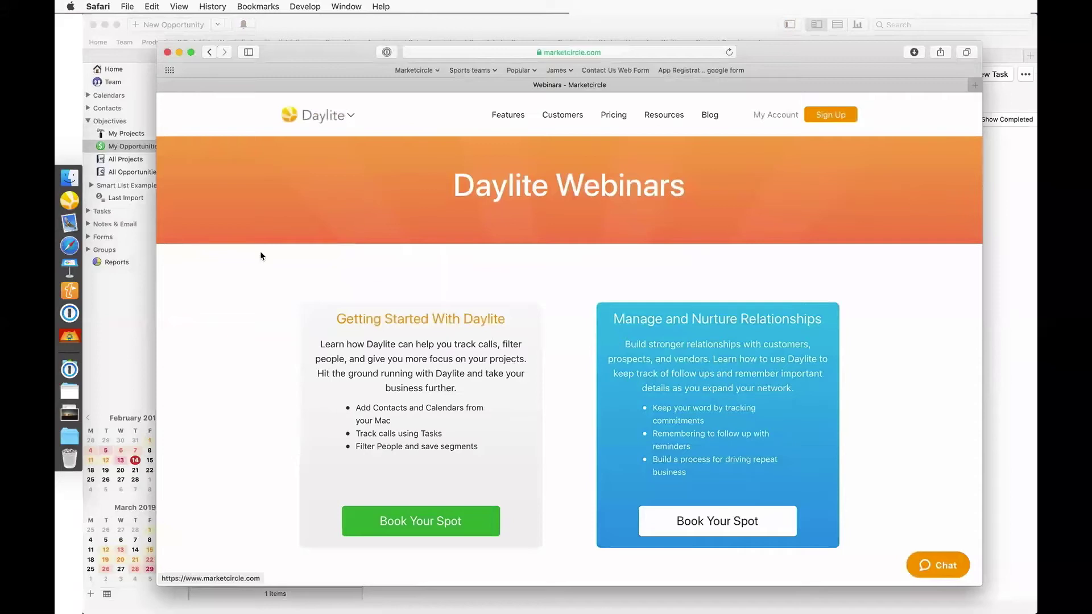
scroll(264, 282, down, 2)
scroll(265, 282, down, 5)
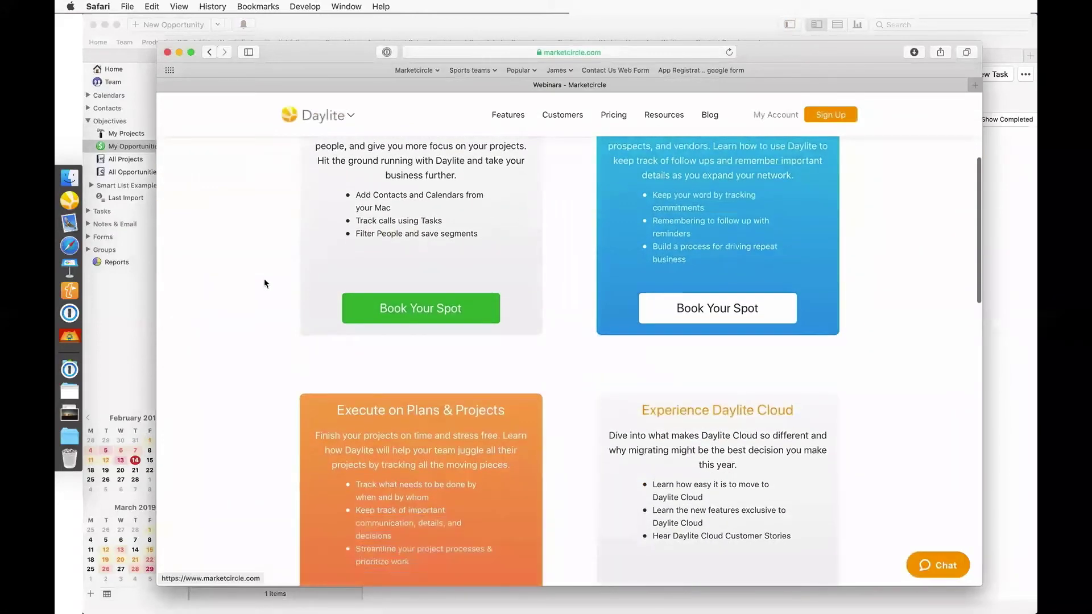
scroll(264, 283, down, 2)
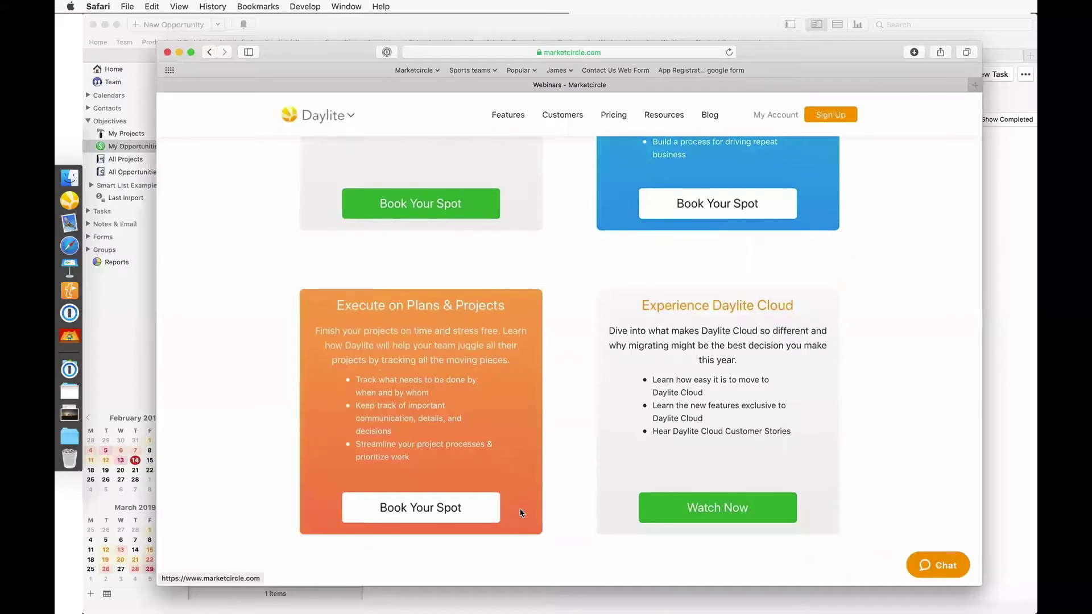
scroll(521, 513, up, 4)
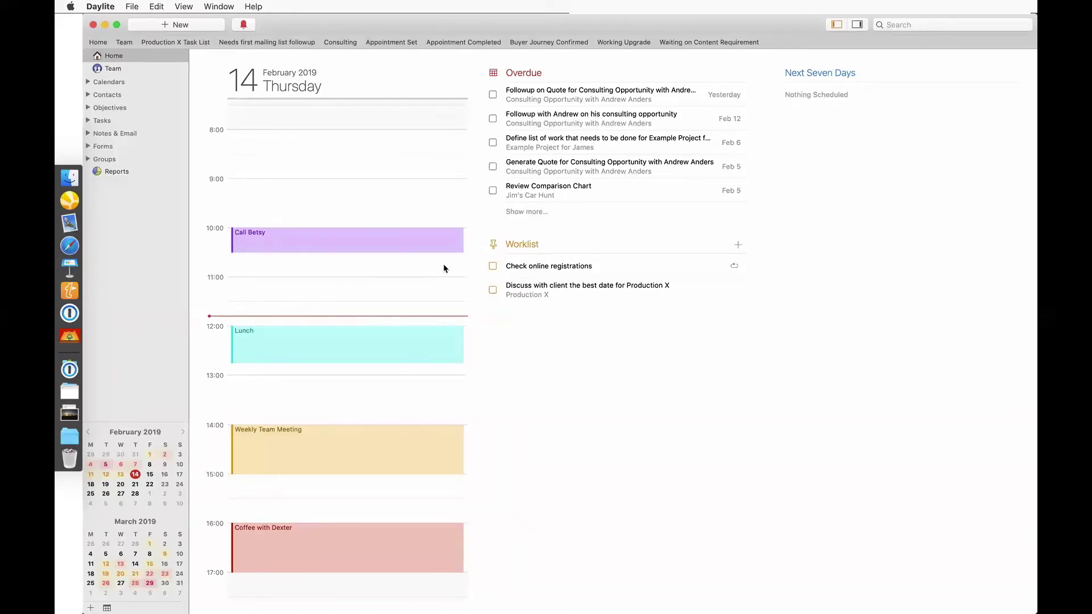
Step: Show the People list under Contacts and view its available filter criteria
click(87, 94)
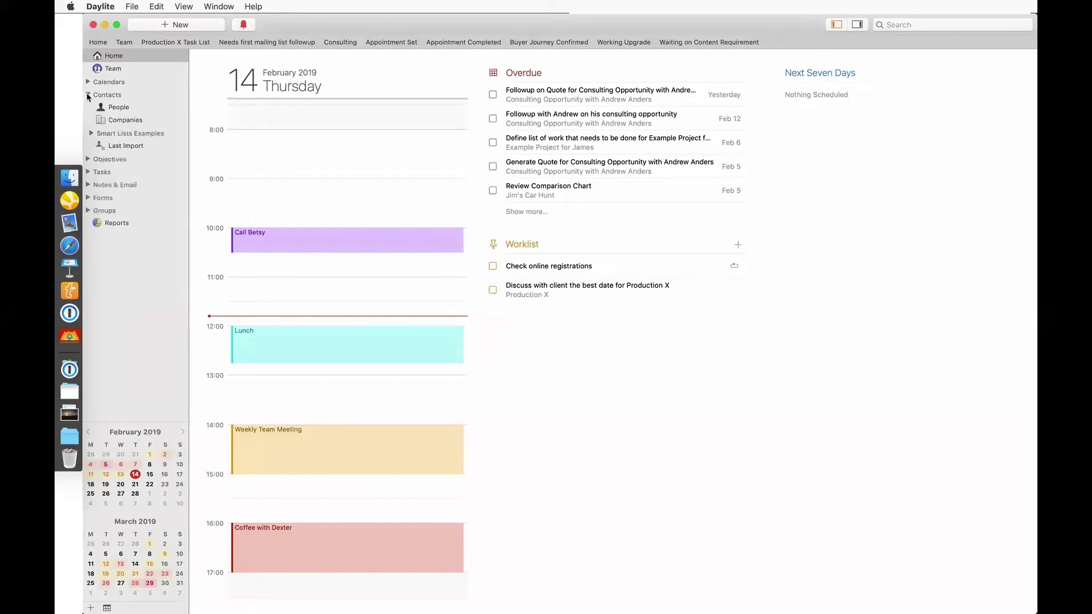
click(131, 108)
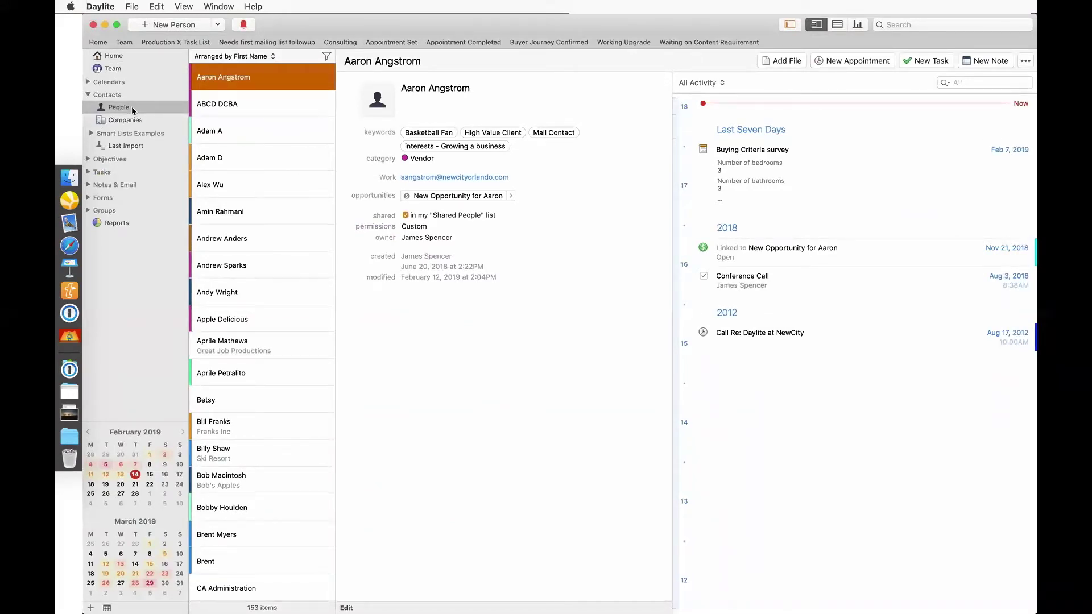
click(327, 56)
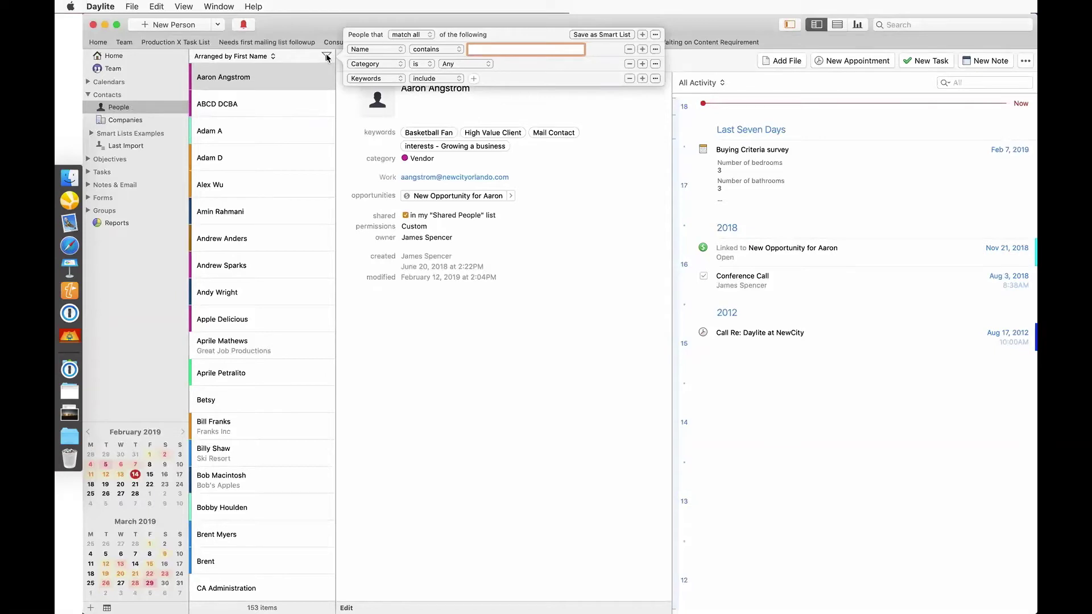
Step: Examine the filter rules of the Category and Keyword smart lists in the contact details examples under Close More Deals
click(92, 133)
click(95, 147)
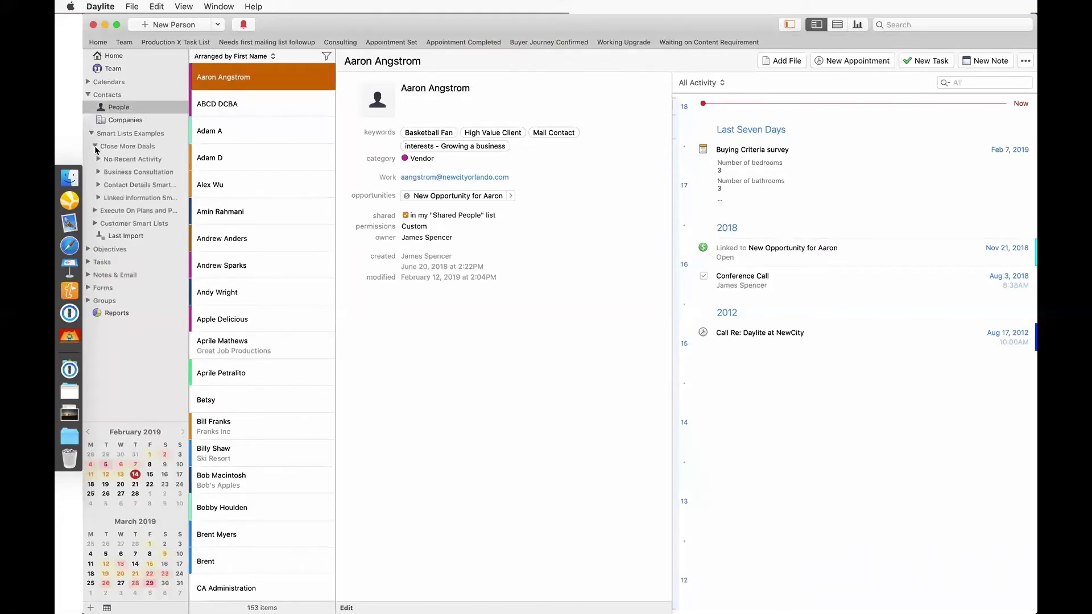
click(99, 185)
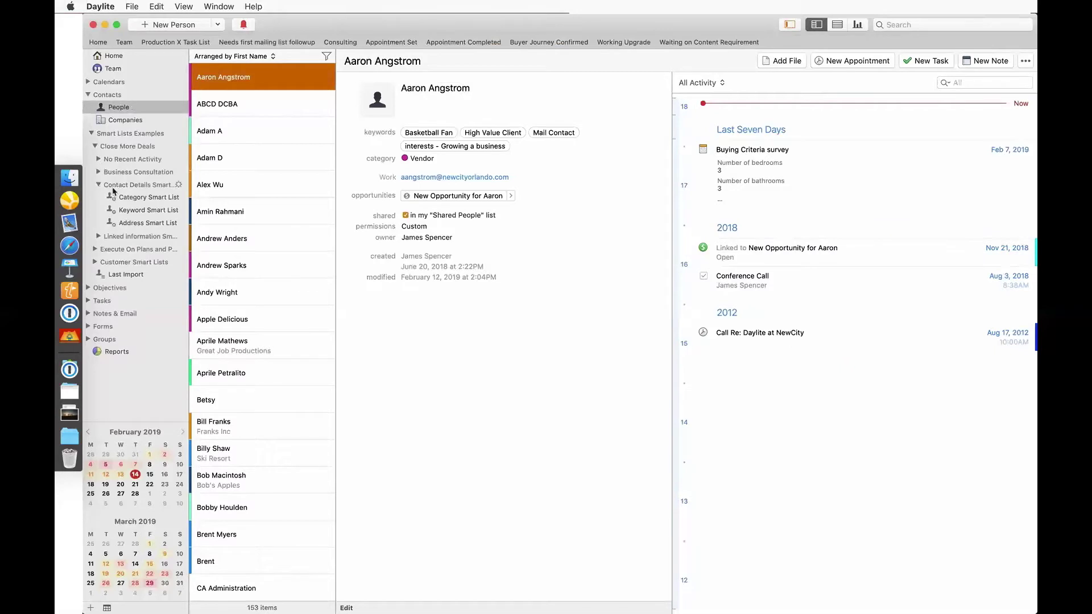
click(131, 198)
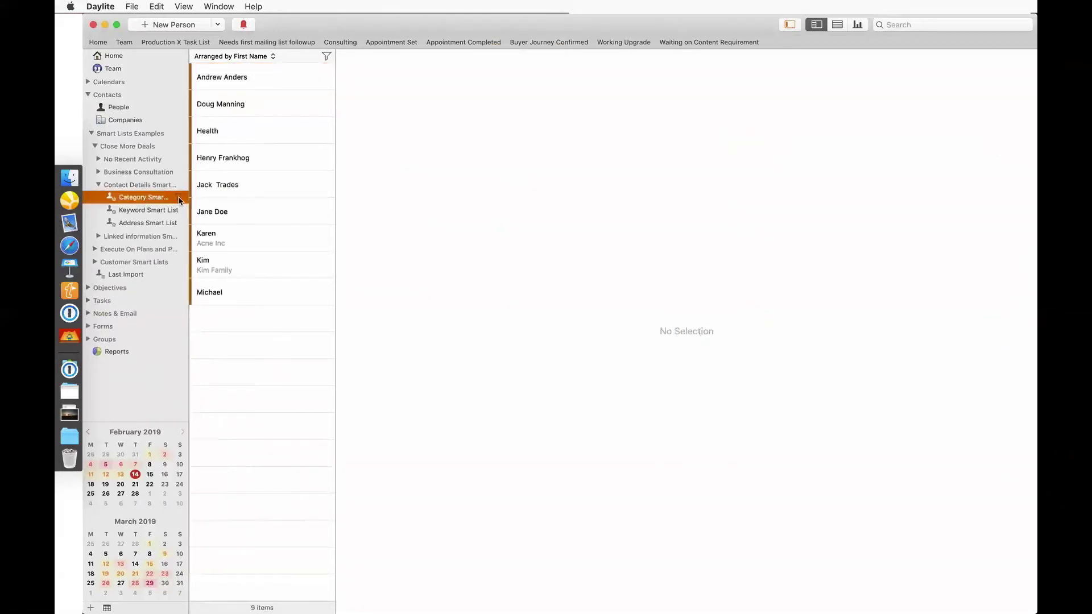
click(179, 199)
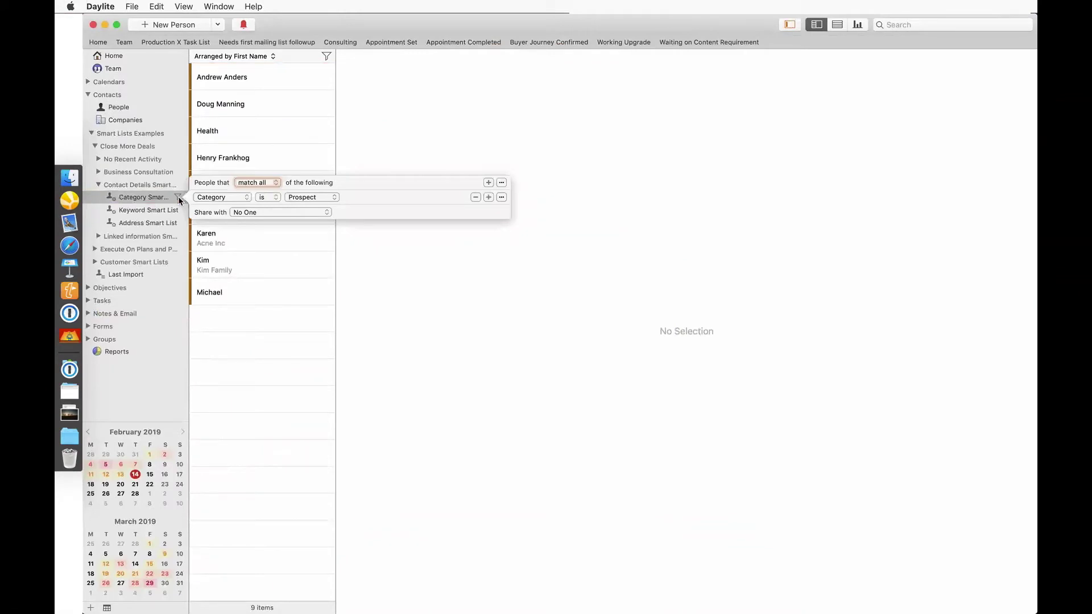
click(158, 212)
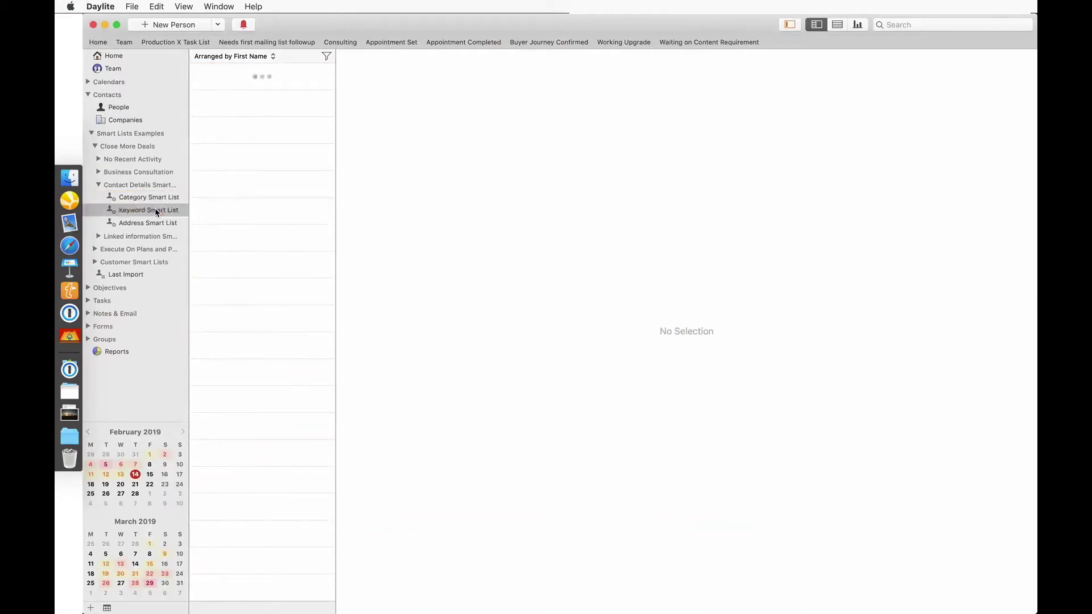
click(178, 210)
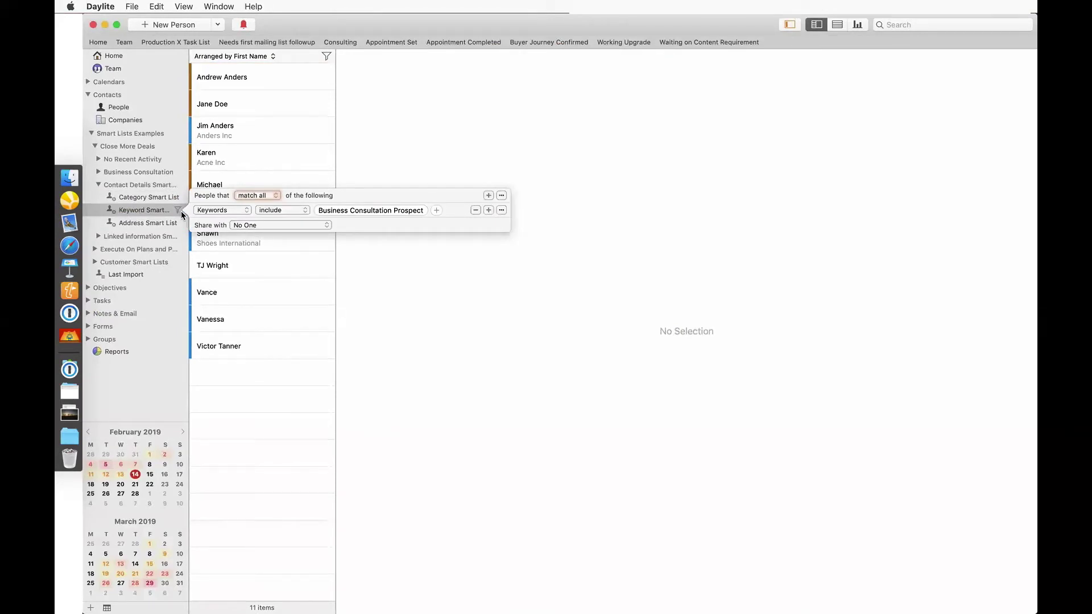
Step: Examine the filter rules of the Address and Company Information smart lists, widening the source list to reveal full list names
click(154, 224)
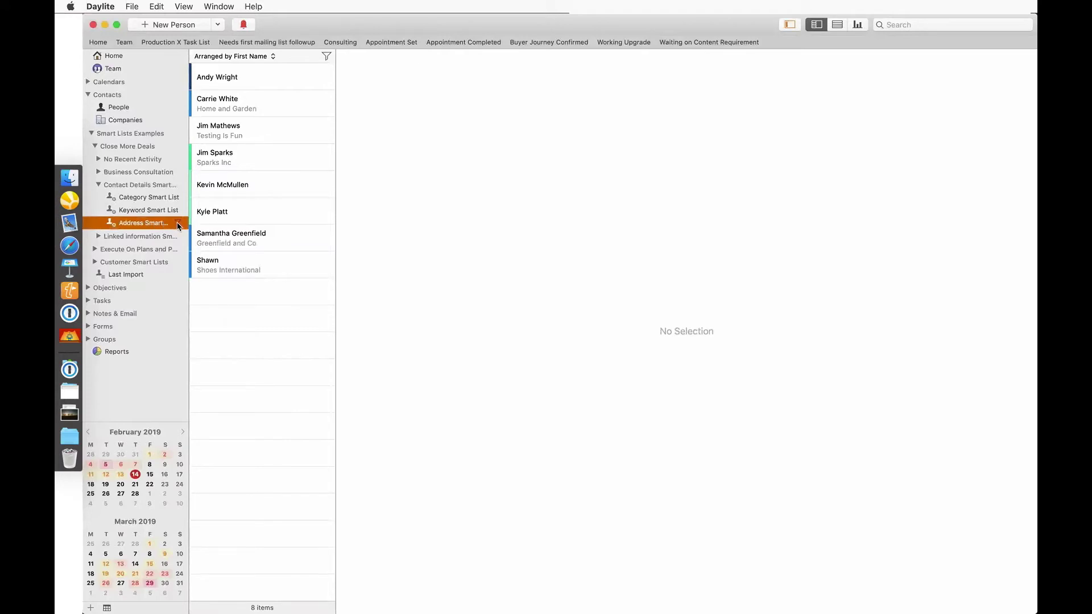
click(178, 223)
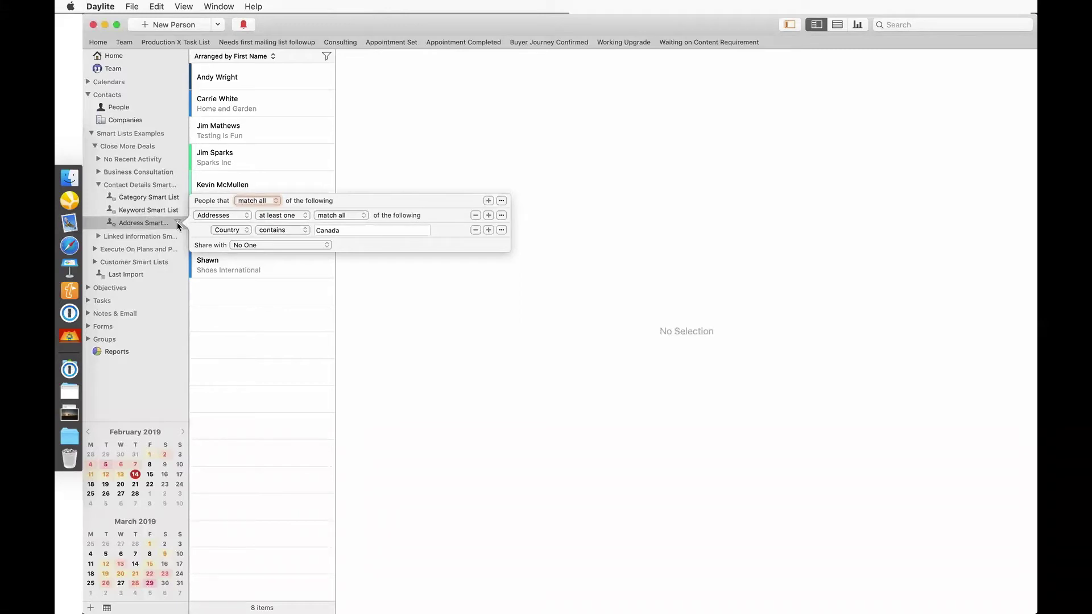
click(98, 238)
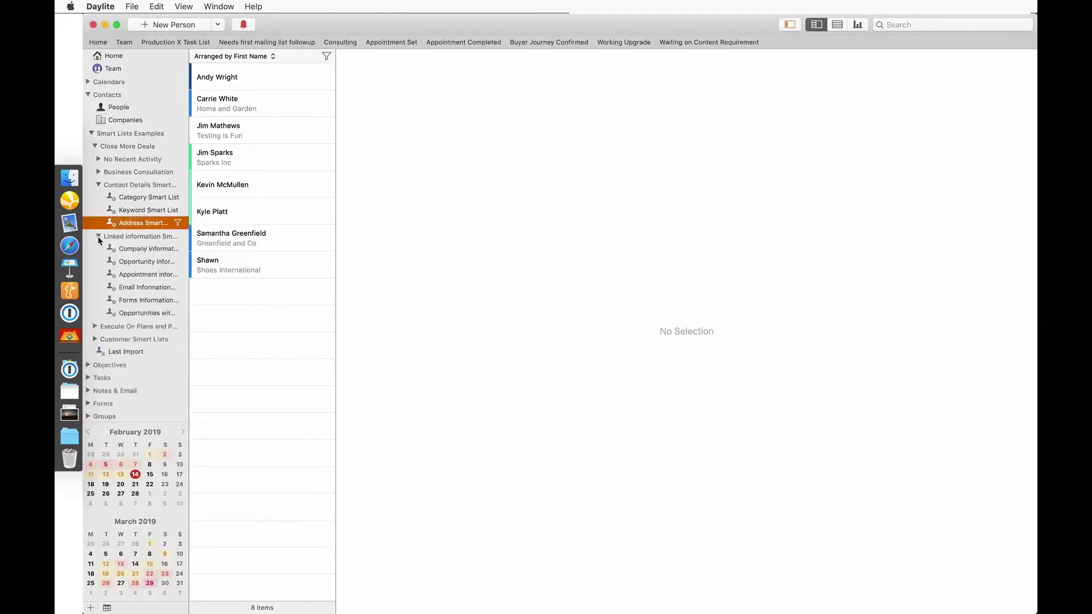
click(157, 251)
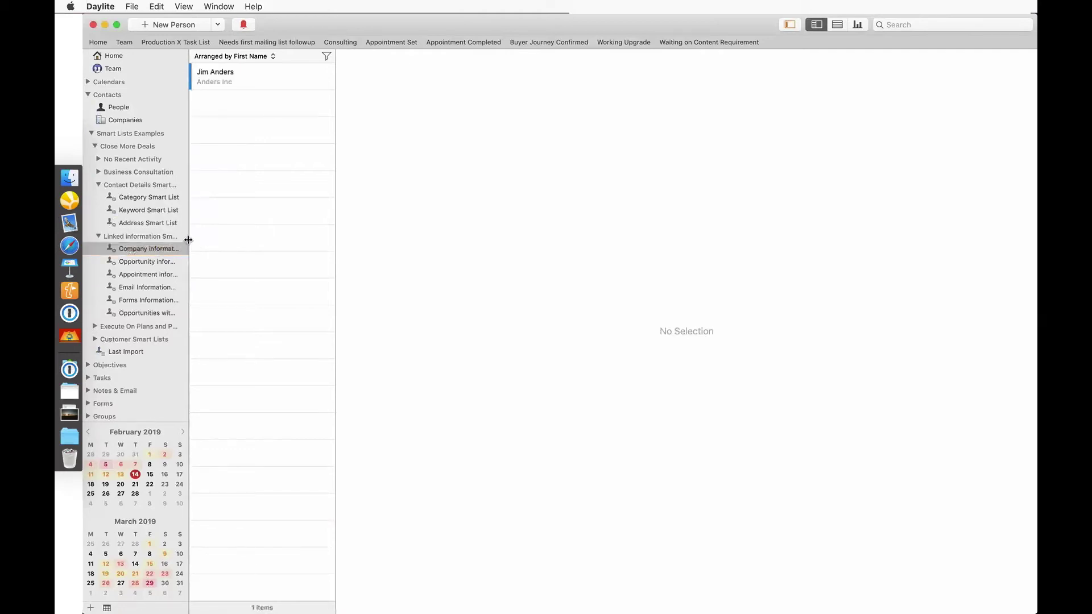
drag(188, 239, 253, 246)
click(236, 248)
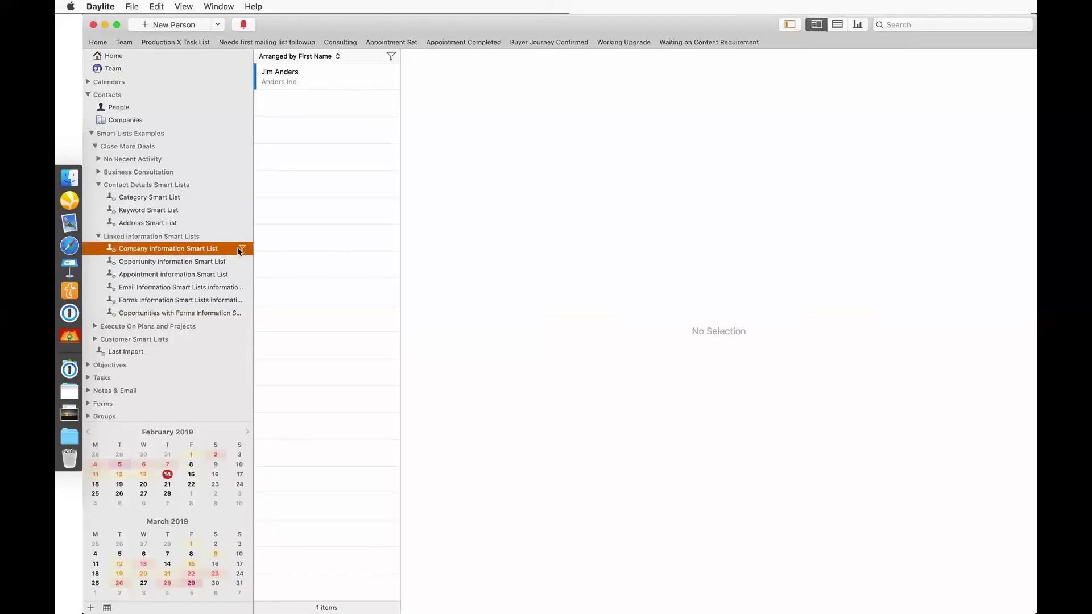
click(242, 249)
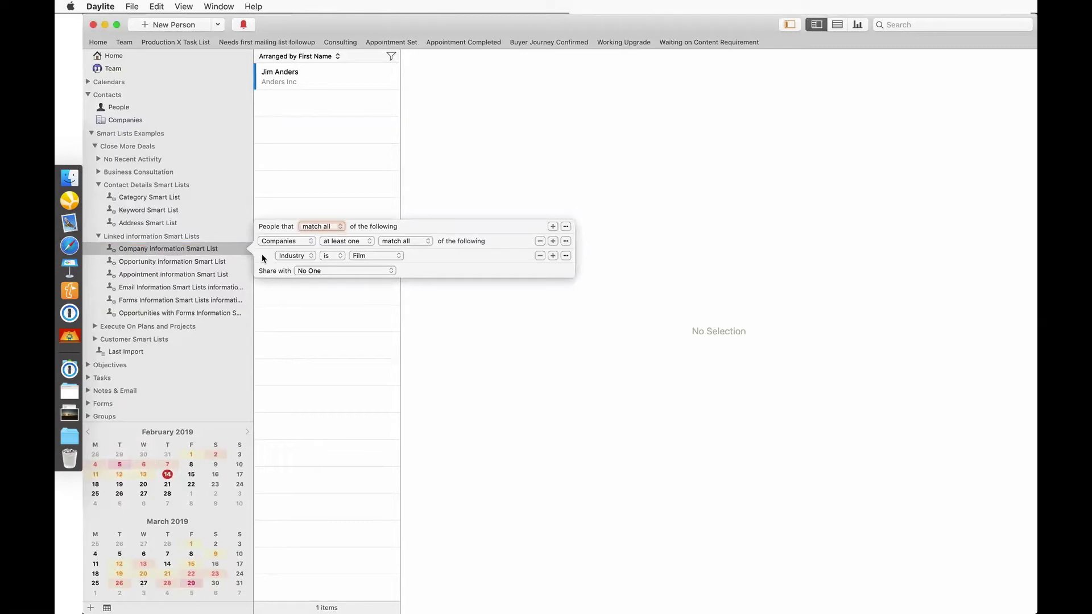
Step: Examine the filter rules of the Opportunity Information and Appointment Information smart lists under Linked Information Smart Lists
click(204, 261)
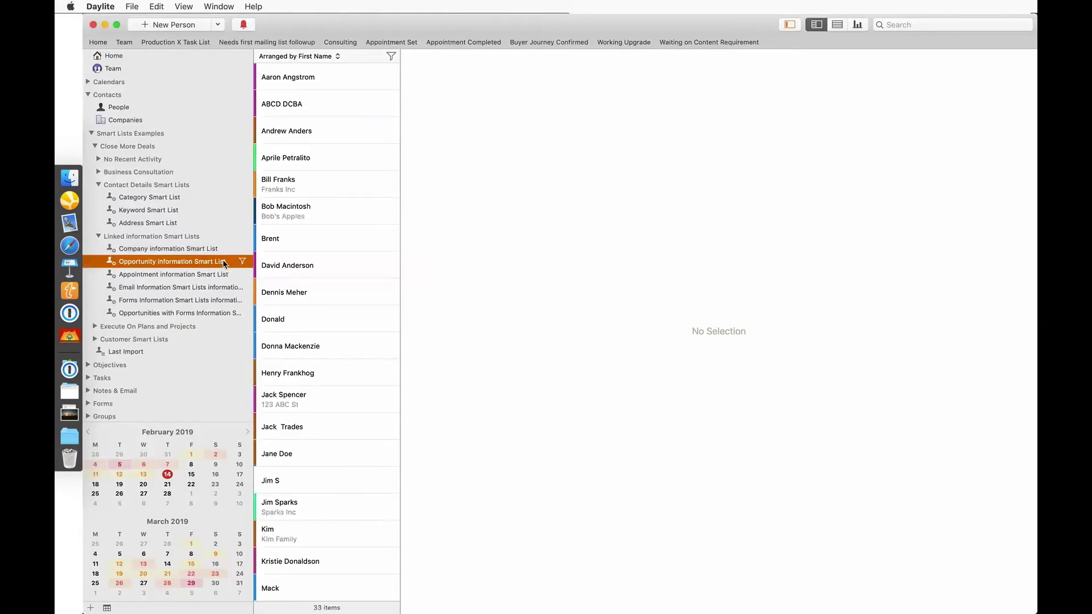
click(243, 261)
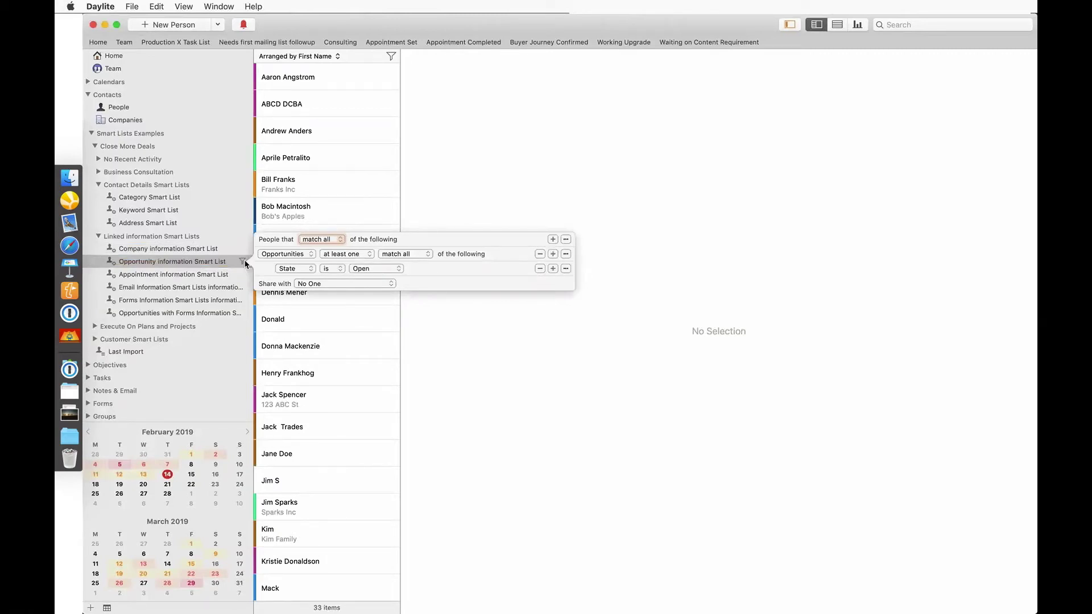
click(226, 274)
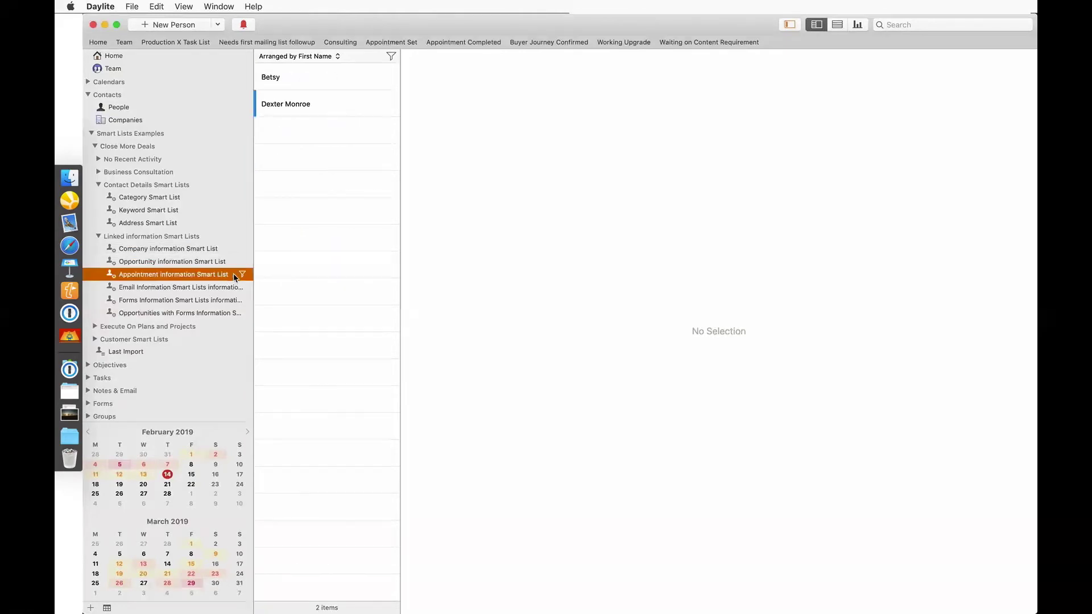
click(242, 275)
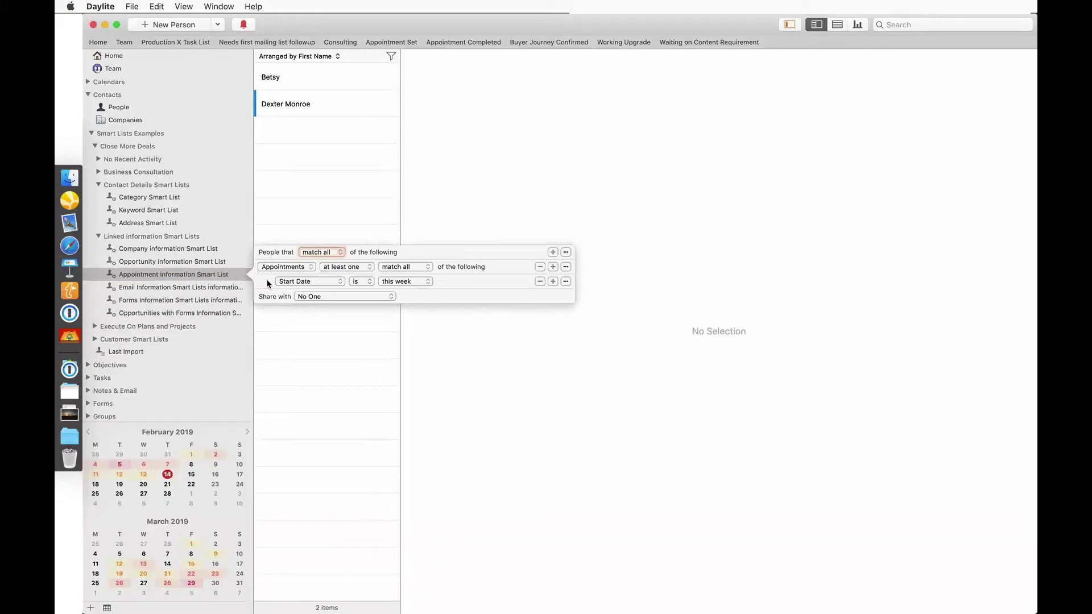
Step: Examine the filter rules of the Email Information smart list and look through the available email criteria without changing them
click(207, 288)
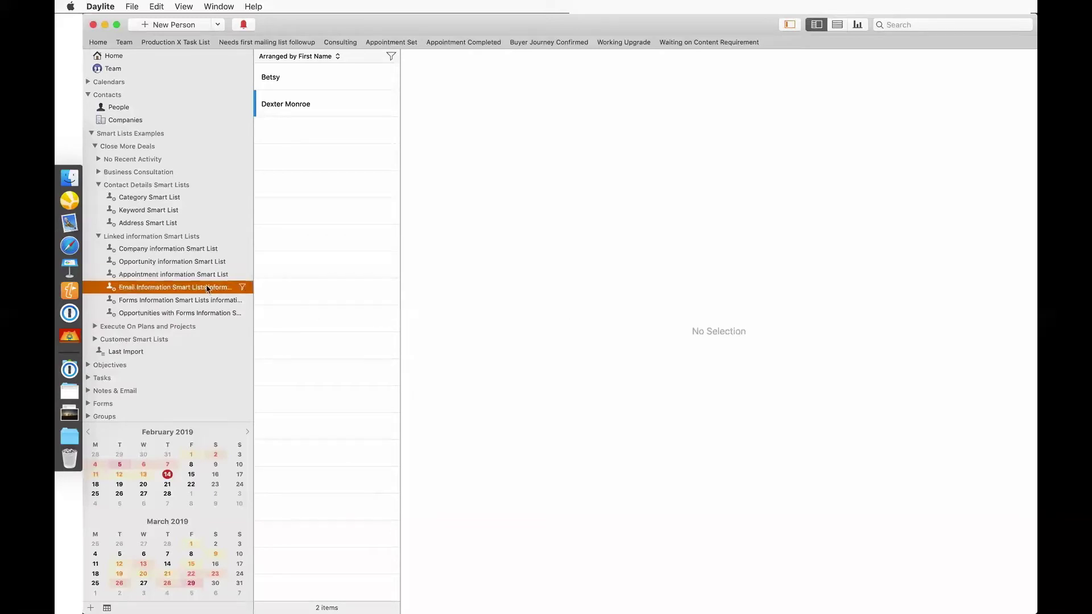
click(242, 288)
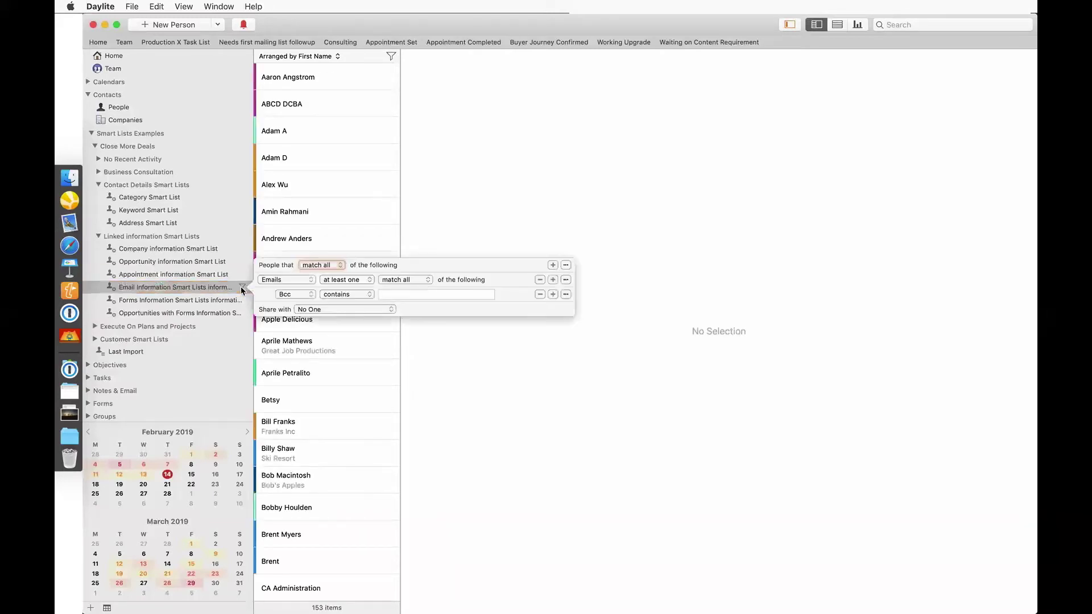
click(283, 296)
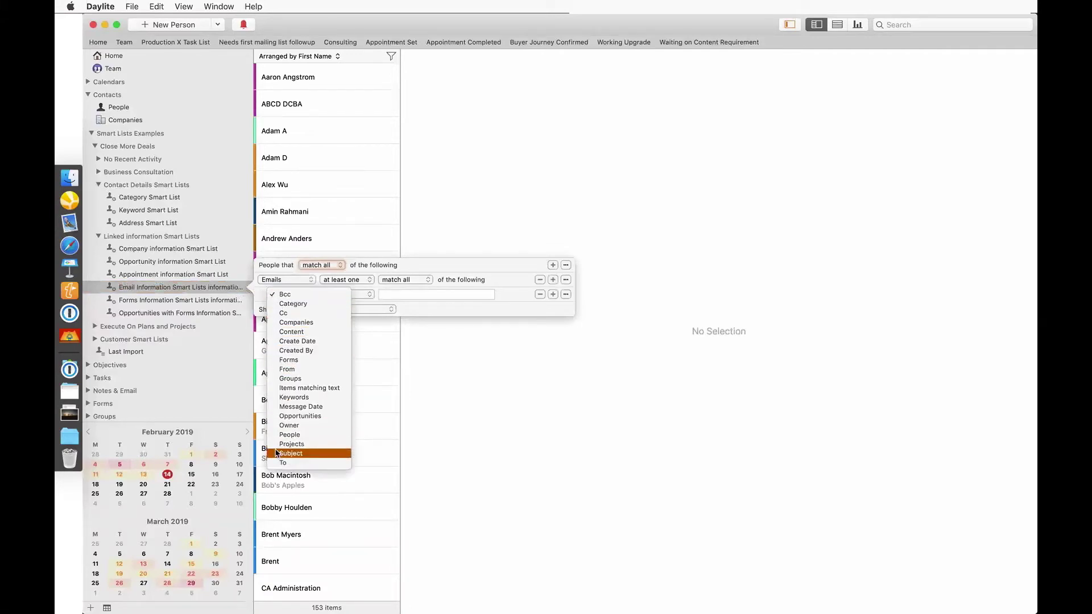
click(184, 304)
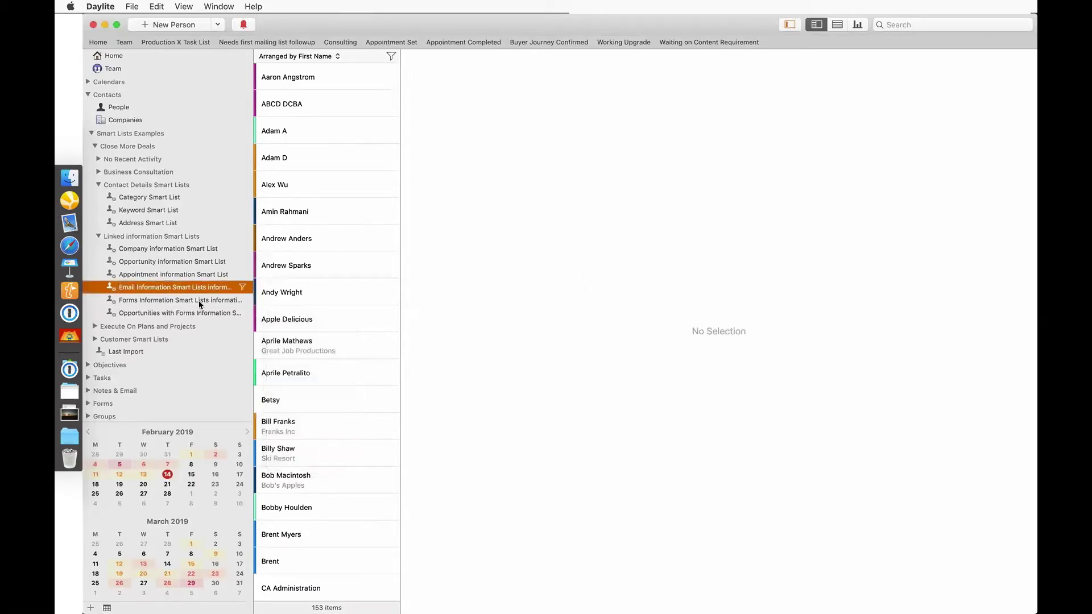
Step: Examine the filter rules of the Forms Information and Opportunities with Forms Information smart lists
click(200, 301)
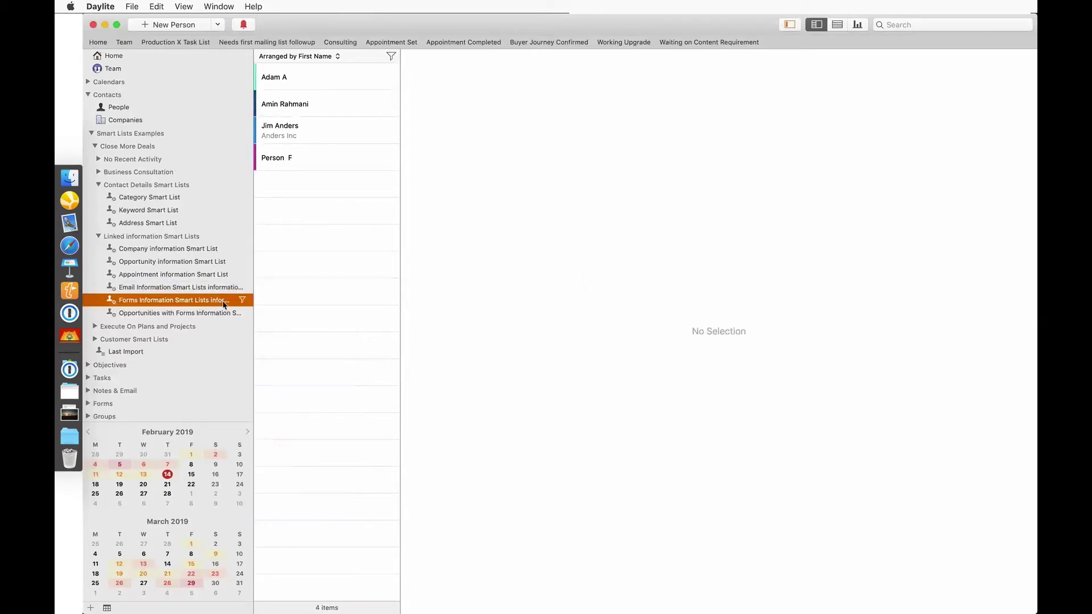
click(243, 301)
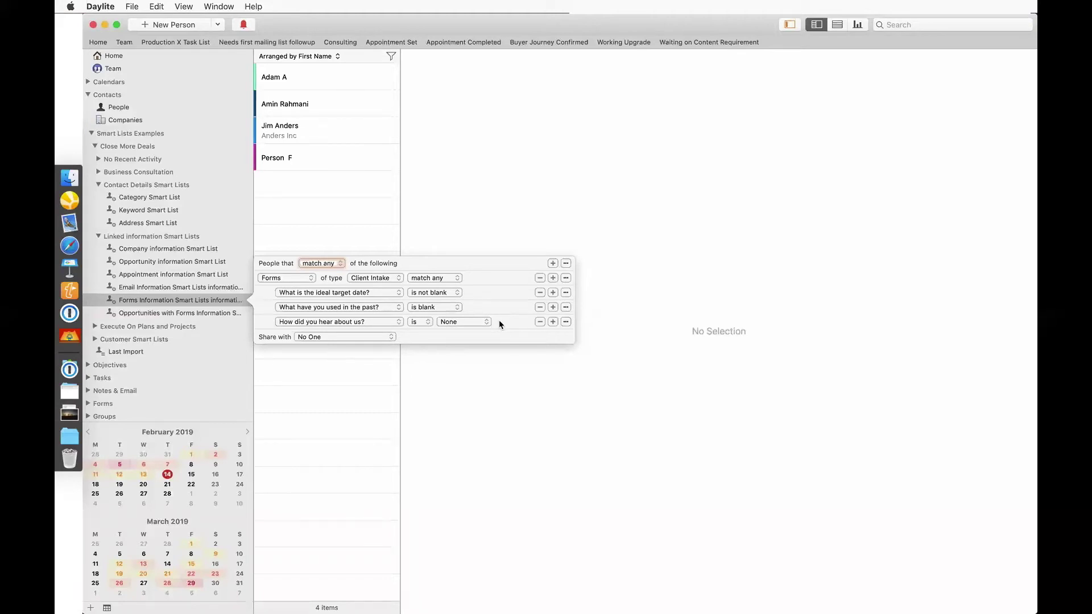
click(205, 314)
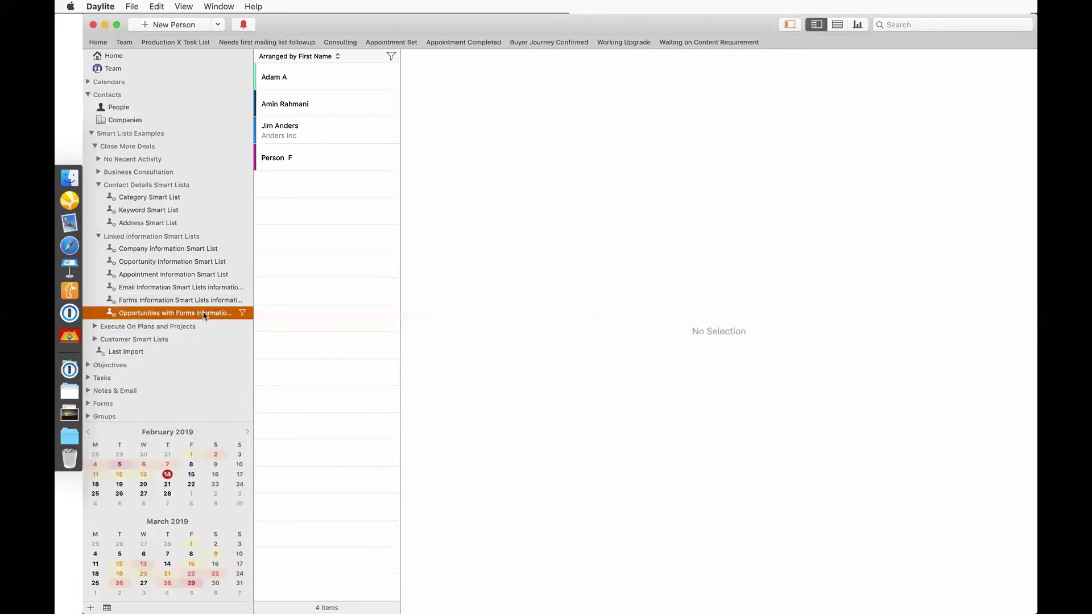
click(242, 314)
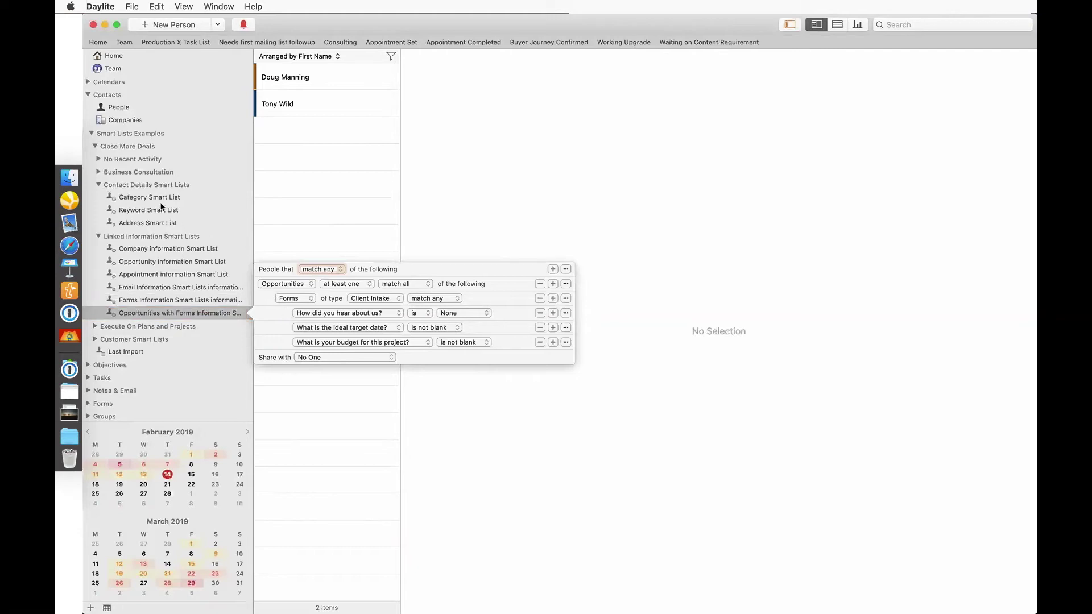
Step: Expand the Business Consultation examples and examine the filter rules of the Suspects smart list
click(99, 173)
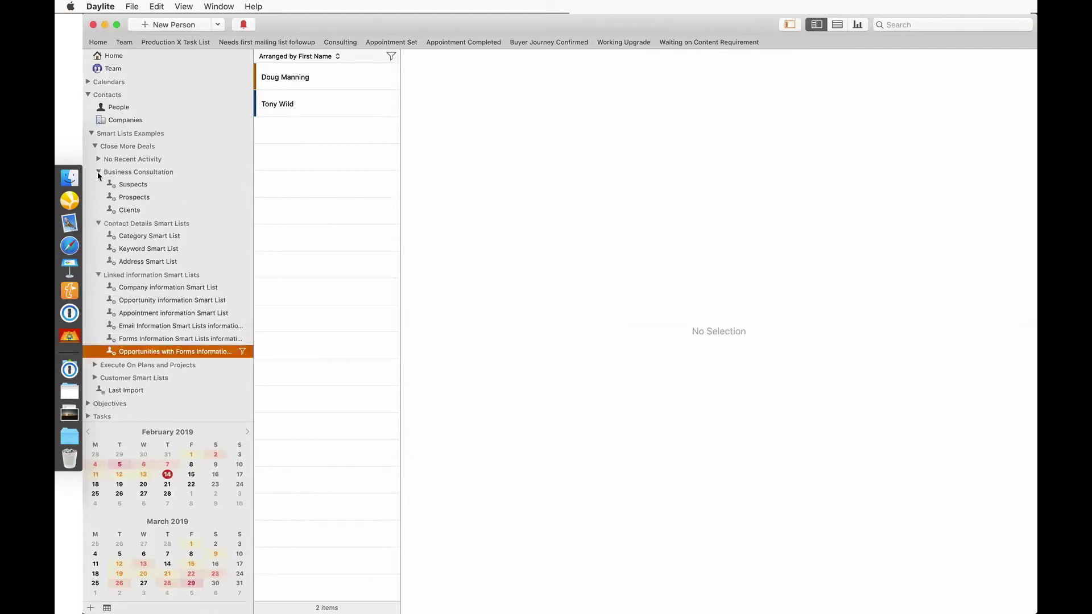
click(158, 189)
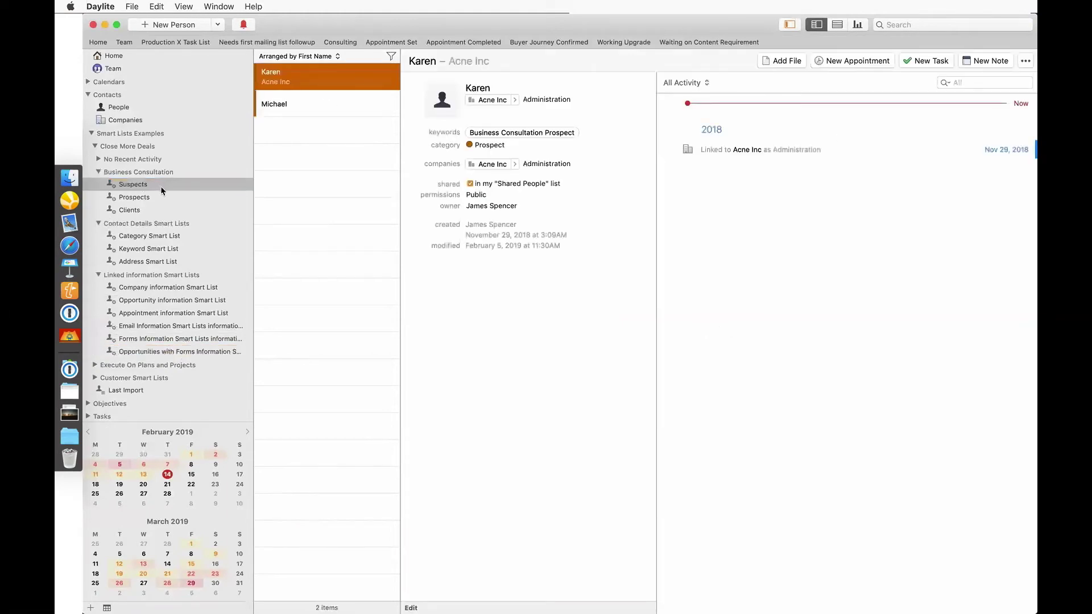
click(161, 187)
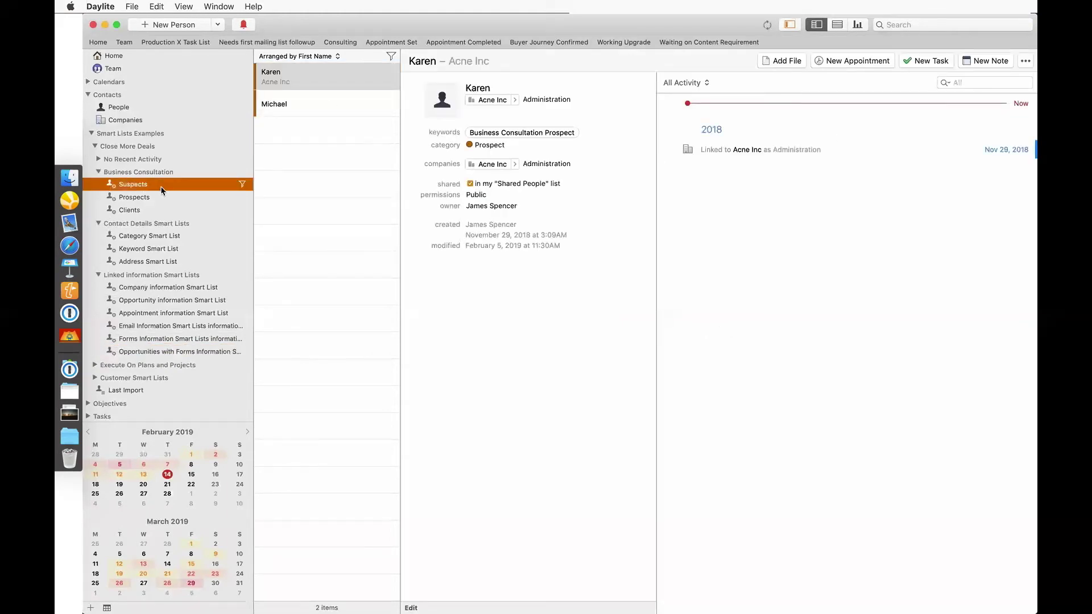
click(242, 185)
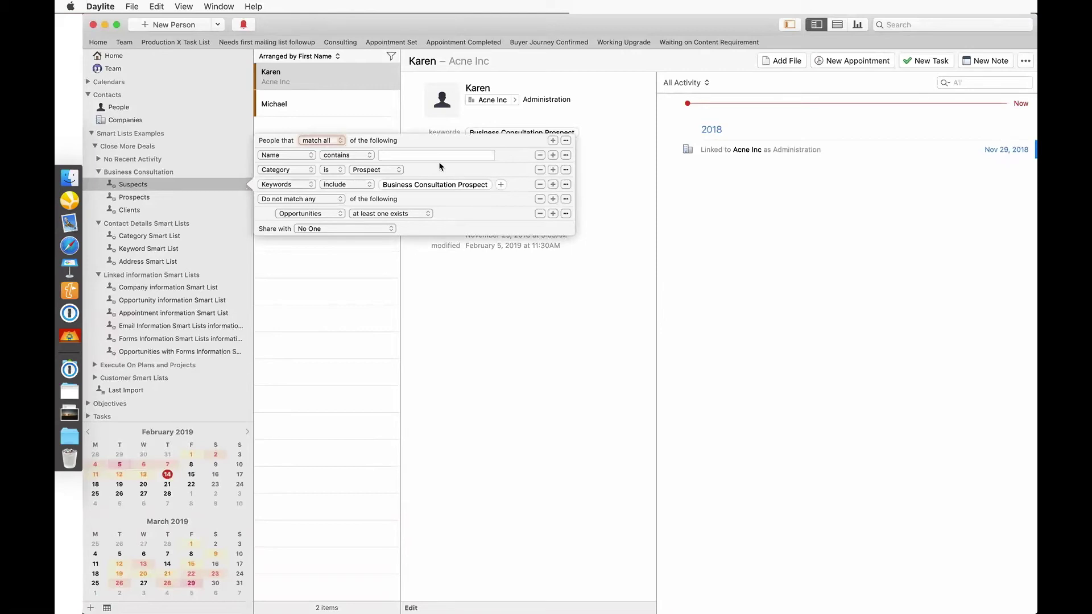
Step: Check the keyword and category of the Acne Inc contact against the filter rules of the Suspects smart list
click(348, 92)
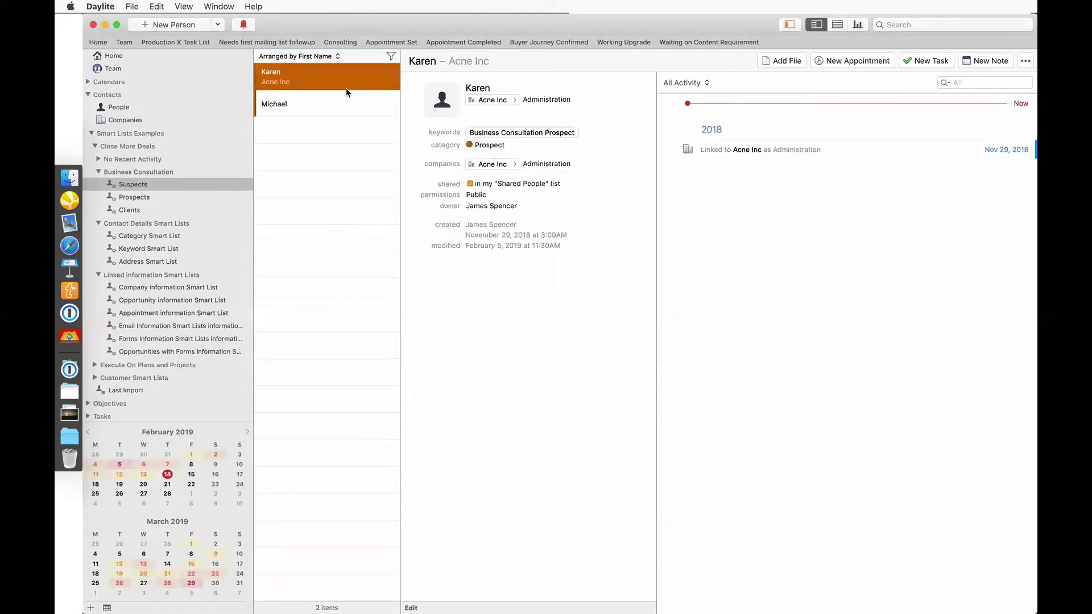
click(531, 135)
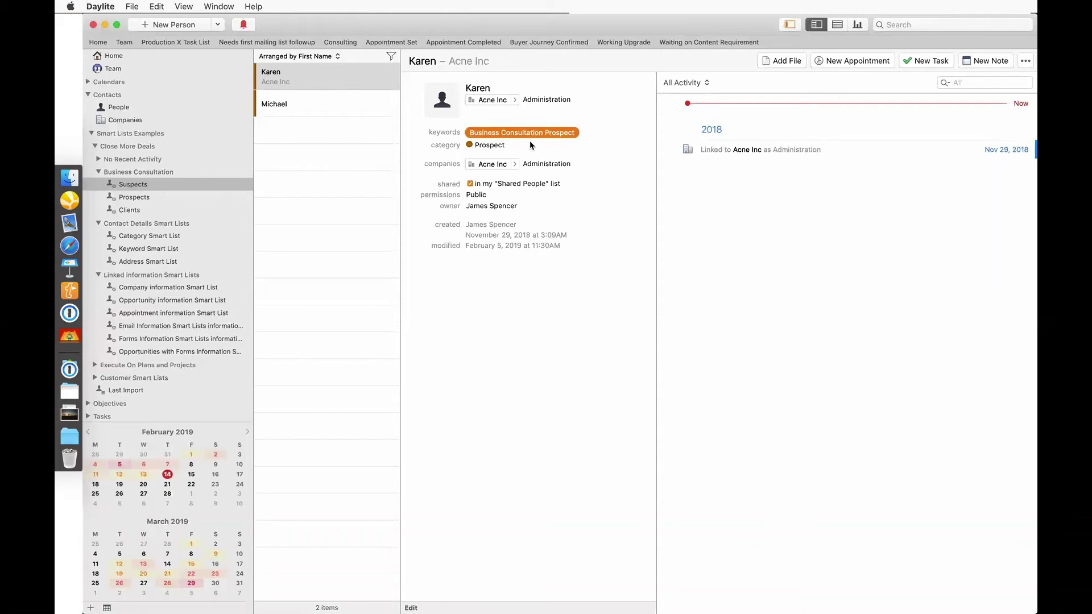
click(214, 188)
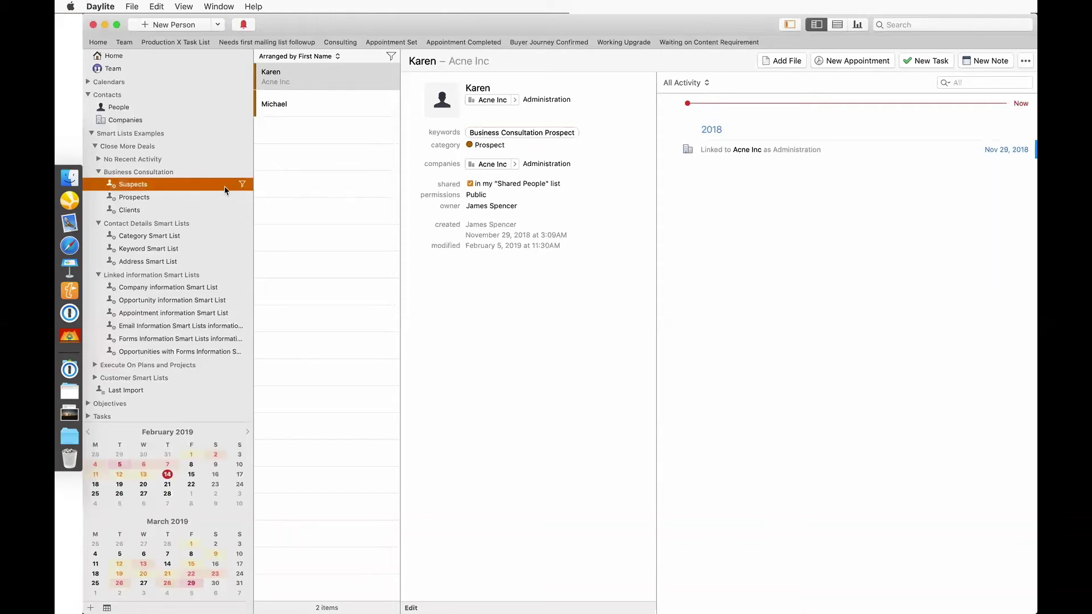
click(241, 186)
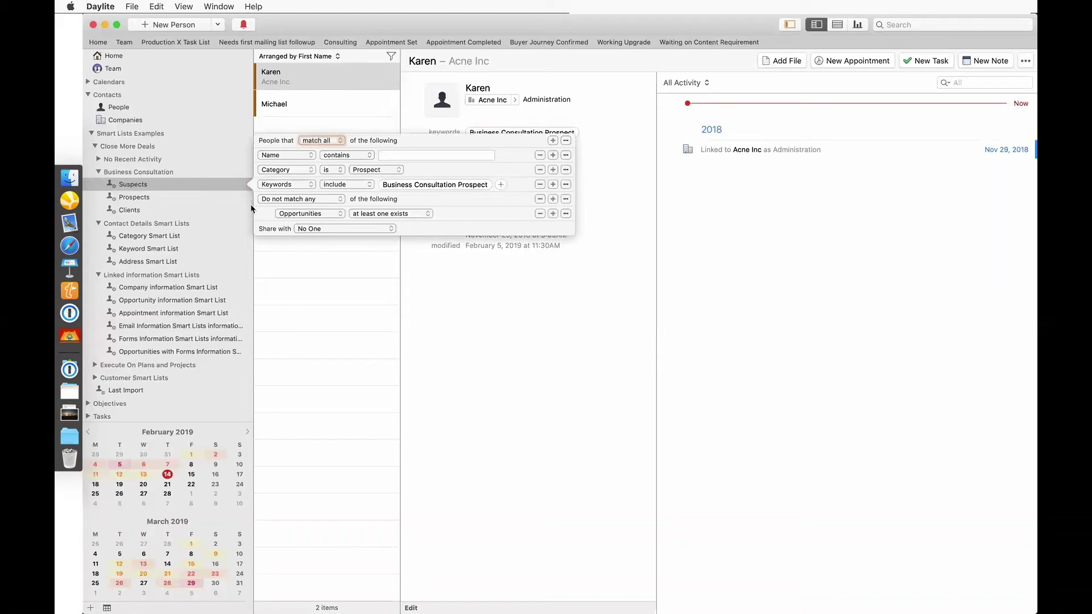
click(218, 188)
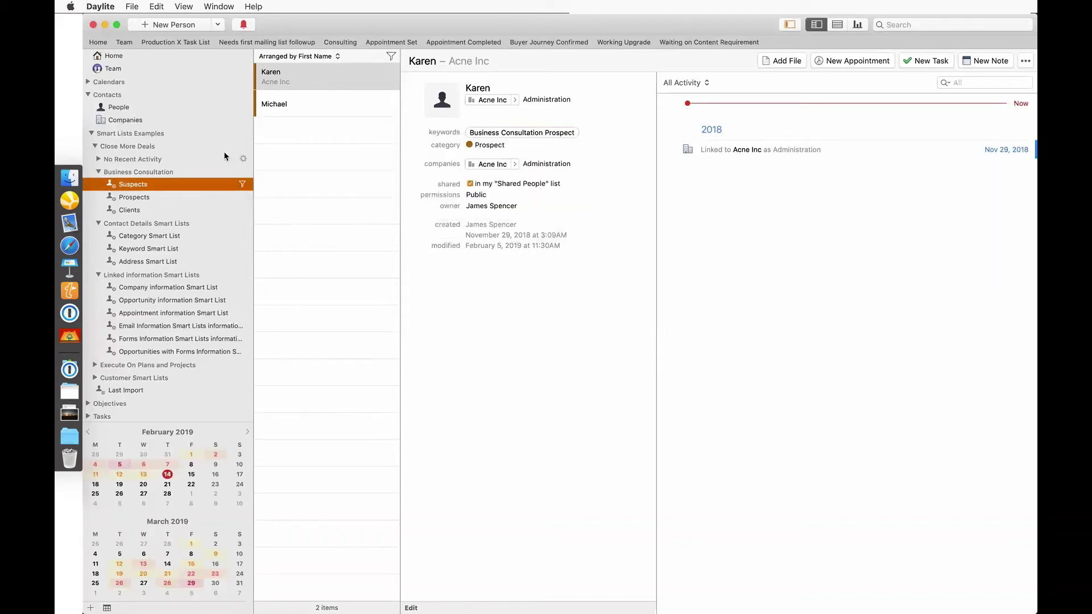
Step: Switch to Safari and view the Close More Deals section of the Daylite Integrations & Add-ons page
click(70, 245)
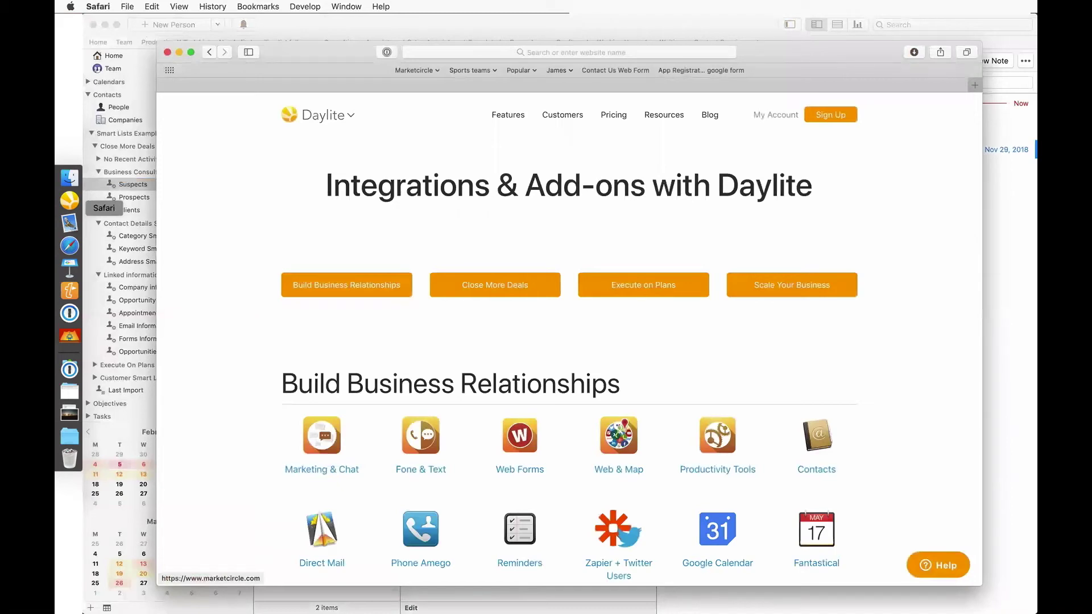
click(458, 294)
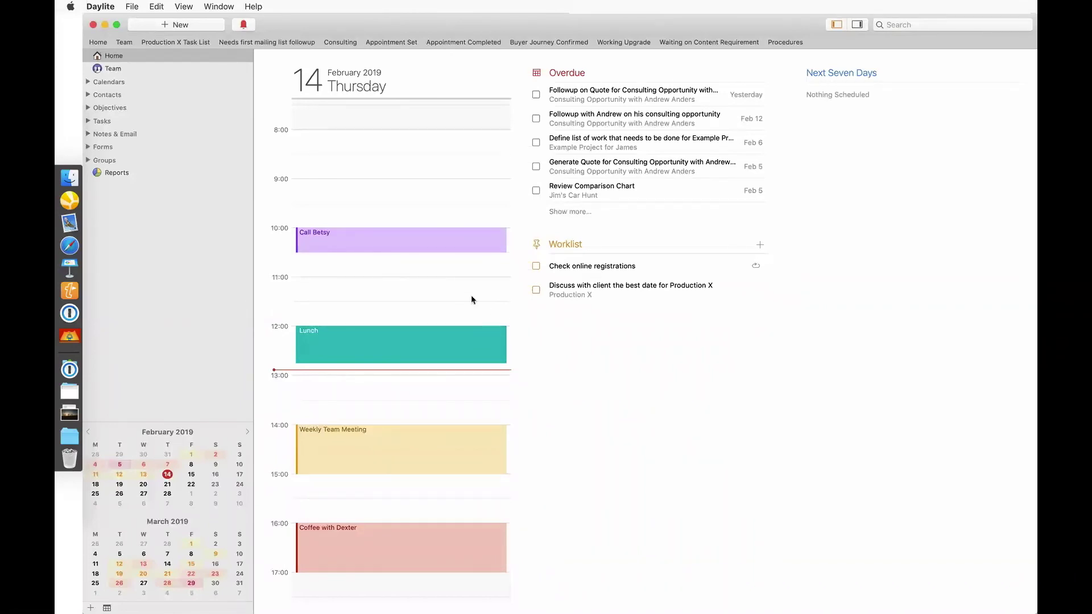
Step: Browse the Notes and Procedures lists under Notes & Email and view the Client Handoff Procedure note
click(137, 135)
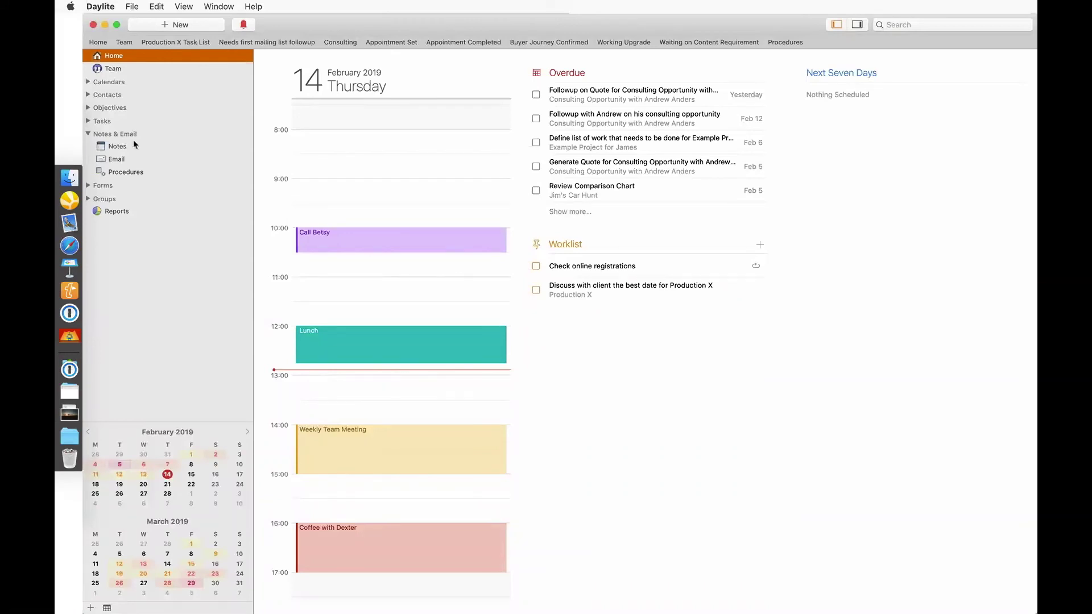
click(135, 145)
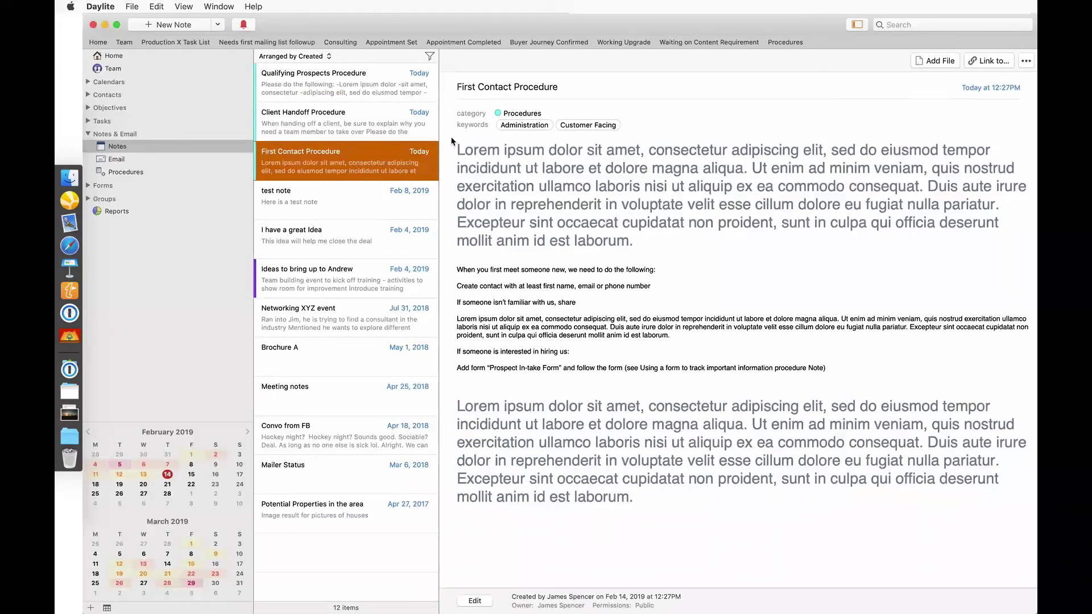
click(164, 177)
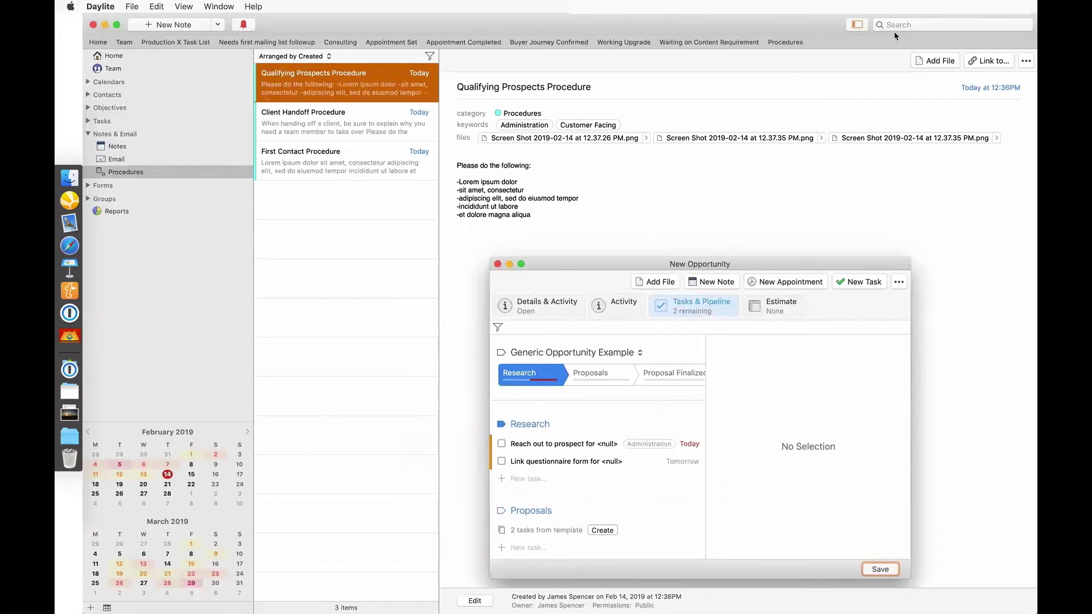
click(910, 25)
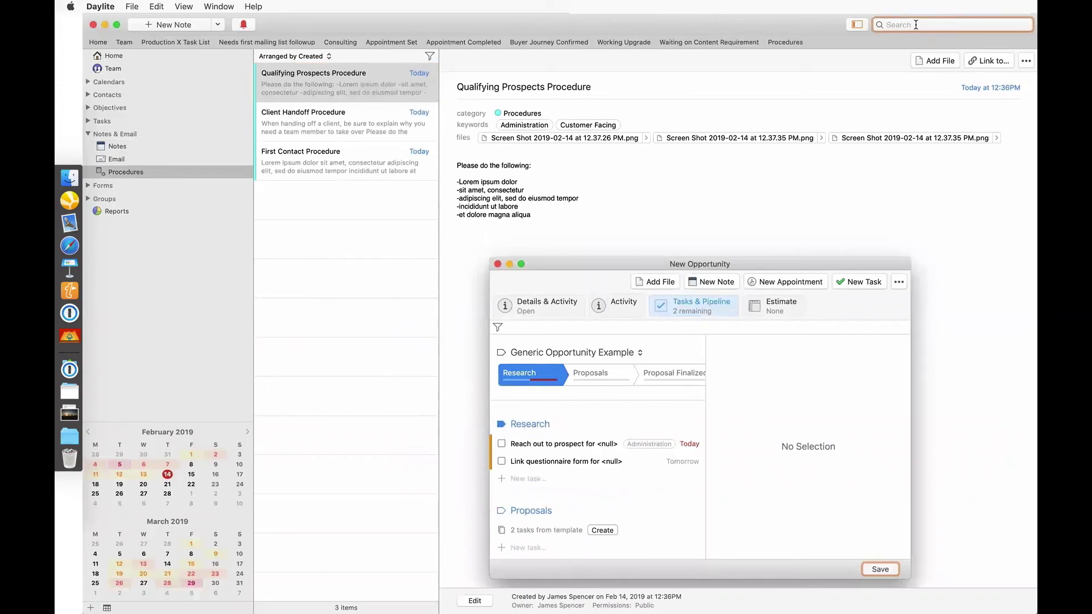
click(393, 123)
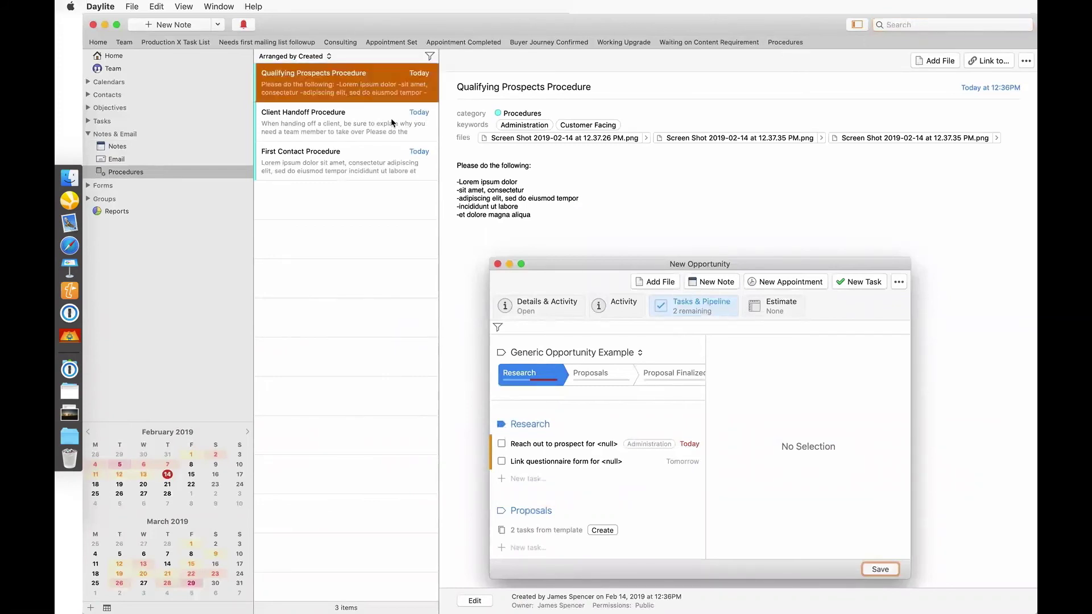
click(393, 123)
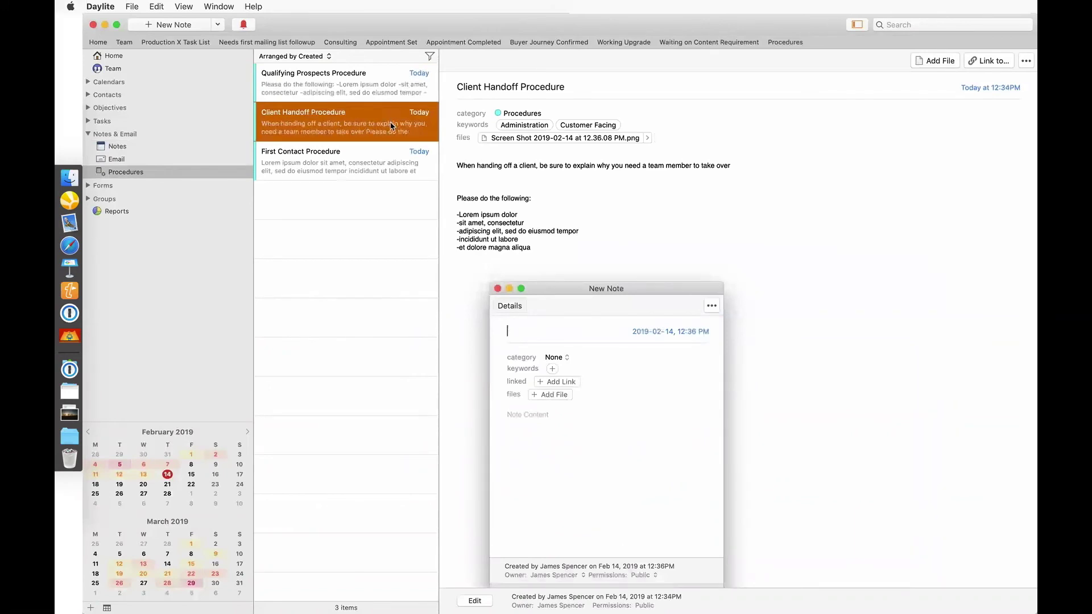
Step: View the First Contact Procedure note and the Qualifying Prospects Procedure note with its opportunity pipeline screenshot
click(373, 157)
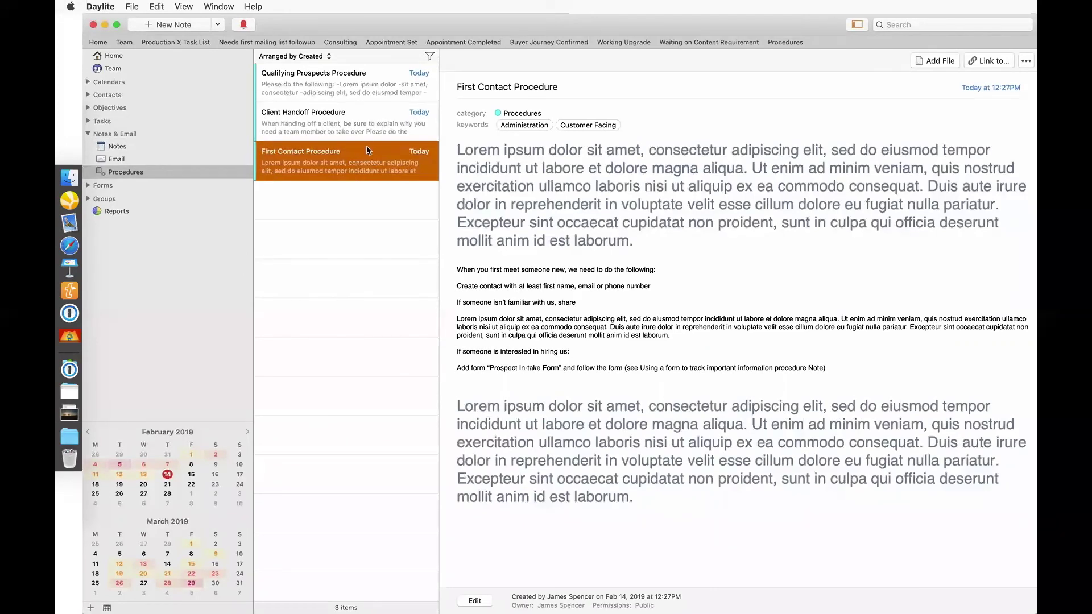
click(366, 90)
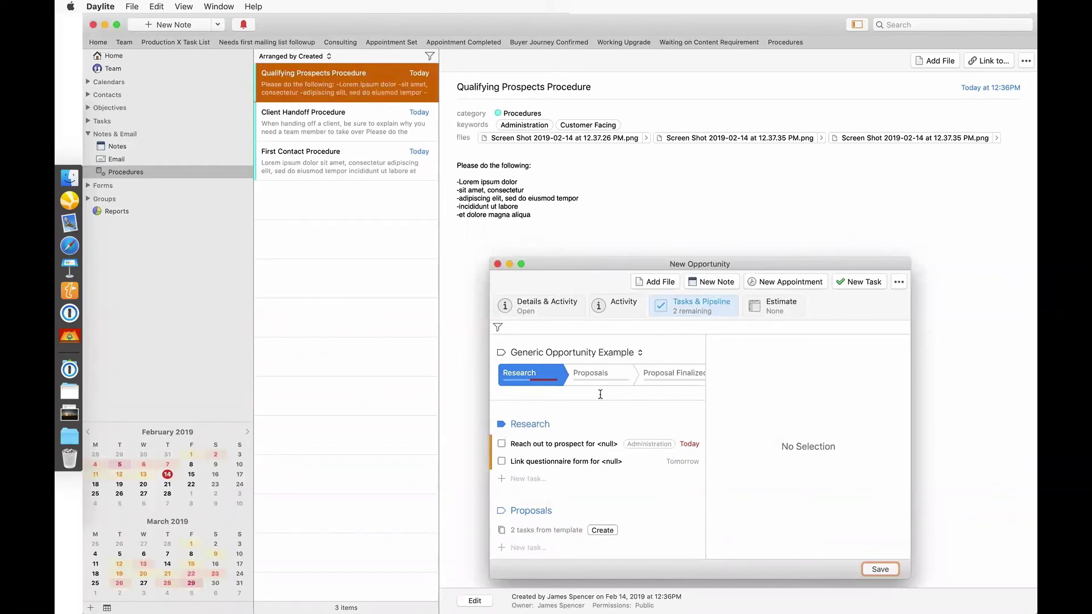
scroll(600, 394, down, 3)
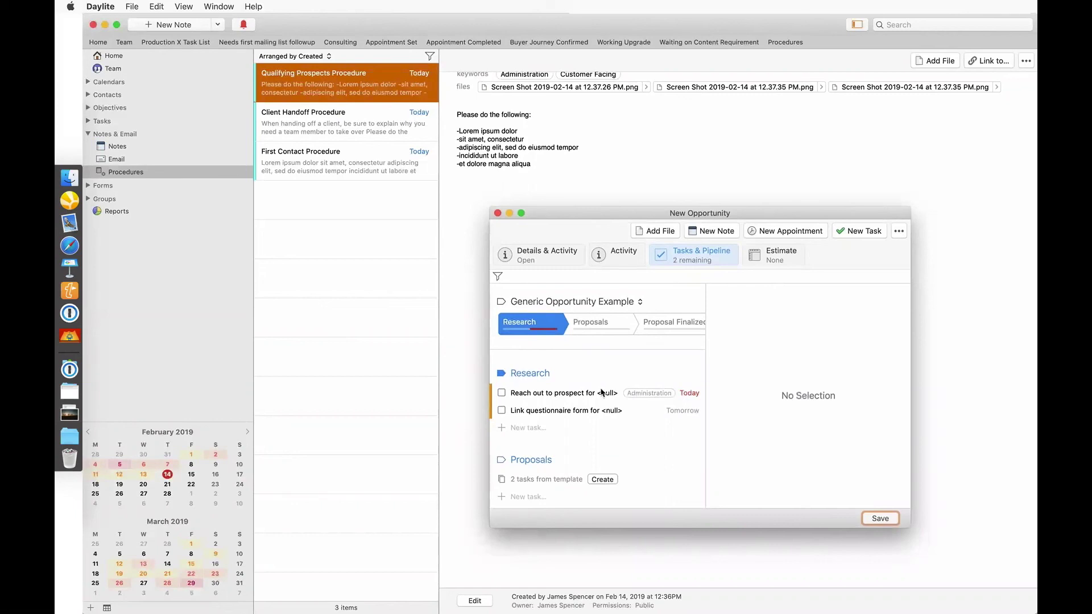
Step: Open the Pipelines preferences and examine the name and applies-to settings of the Generic Opportunity Example pipeline
click(110, 8)
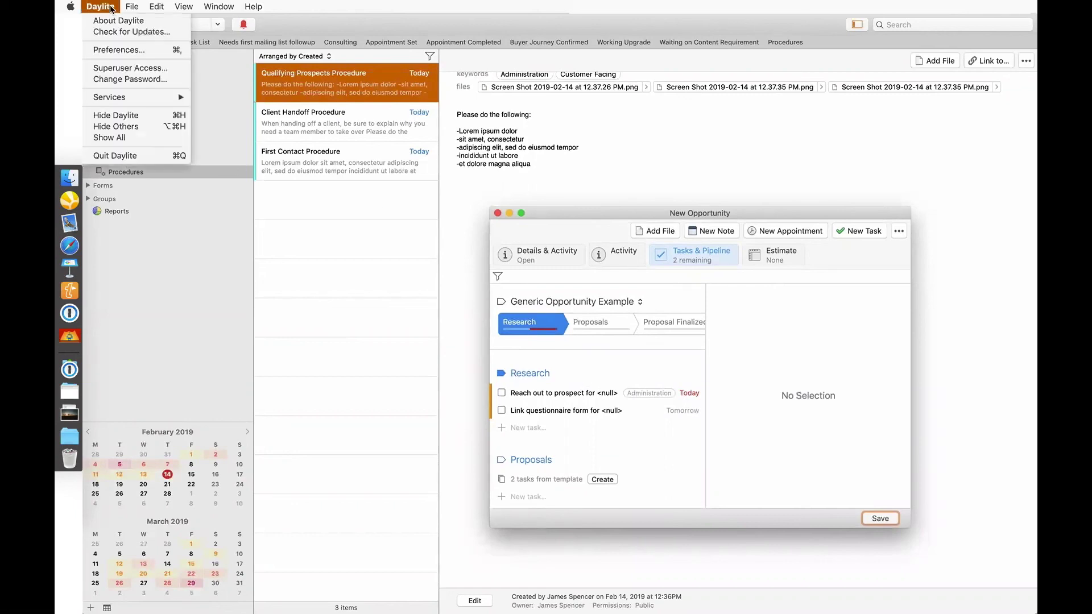
click(109, 50)
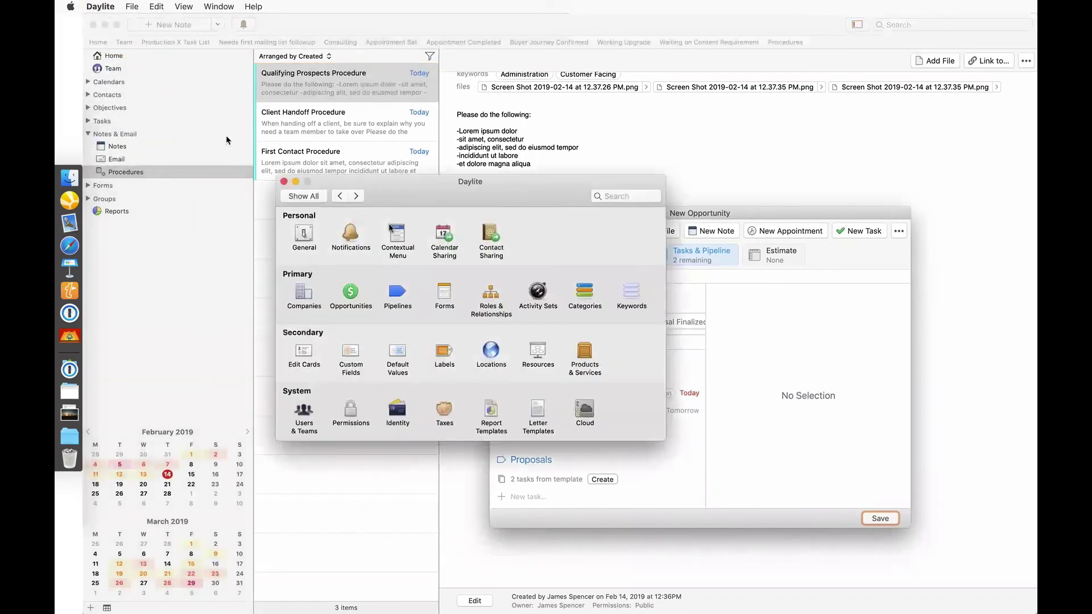
click(394, 293)
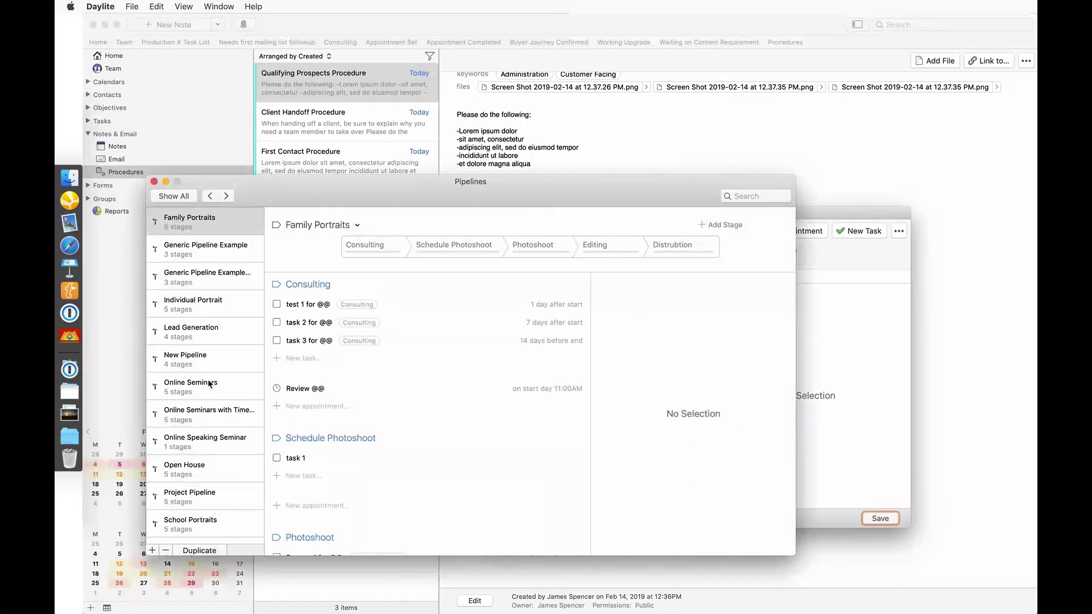
scroll(210, 385, down, 6)
scroll(210, 385, down, 1)
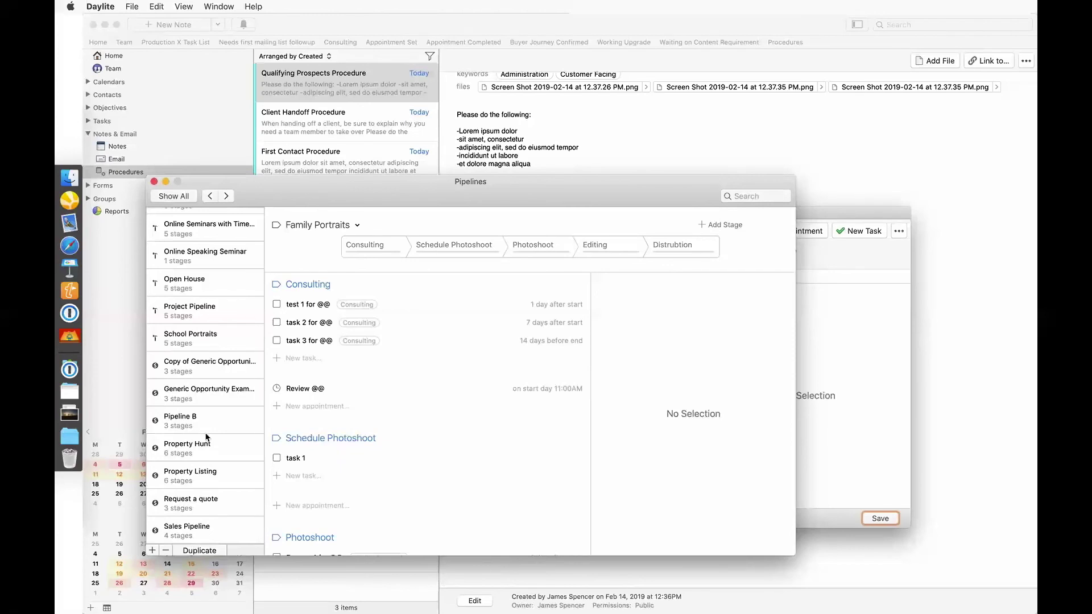
click(230, 401)
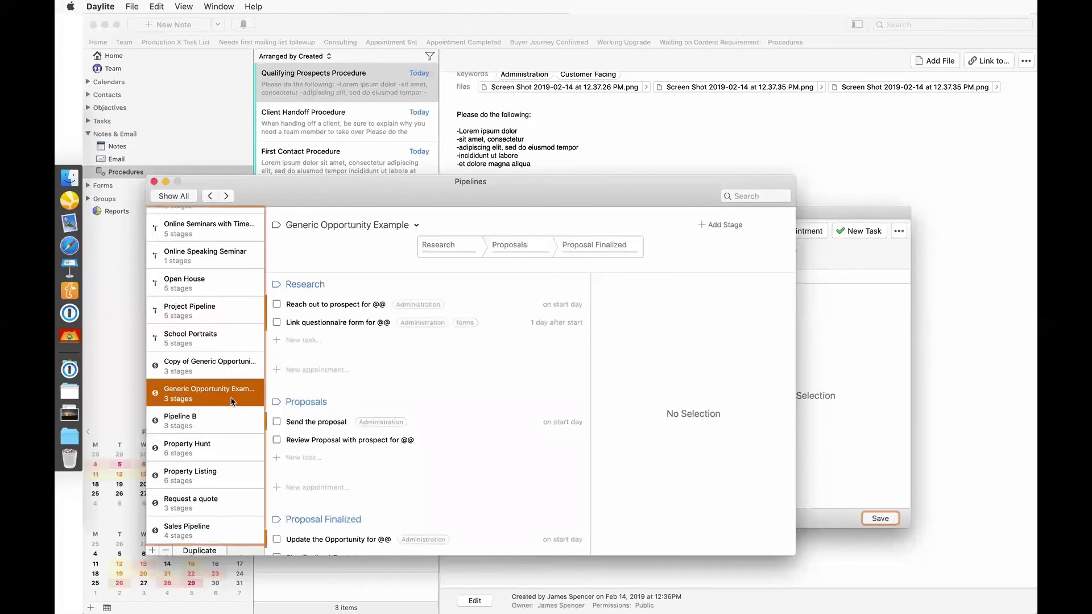
click(414, 227)
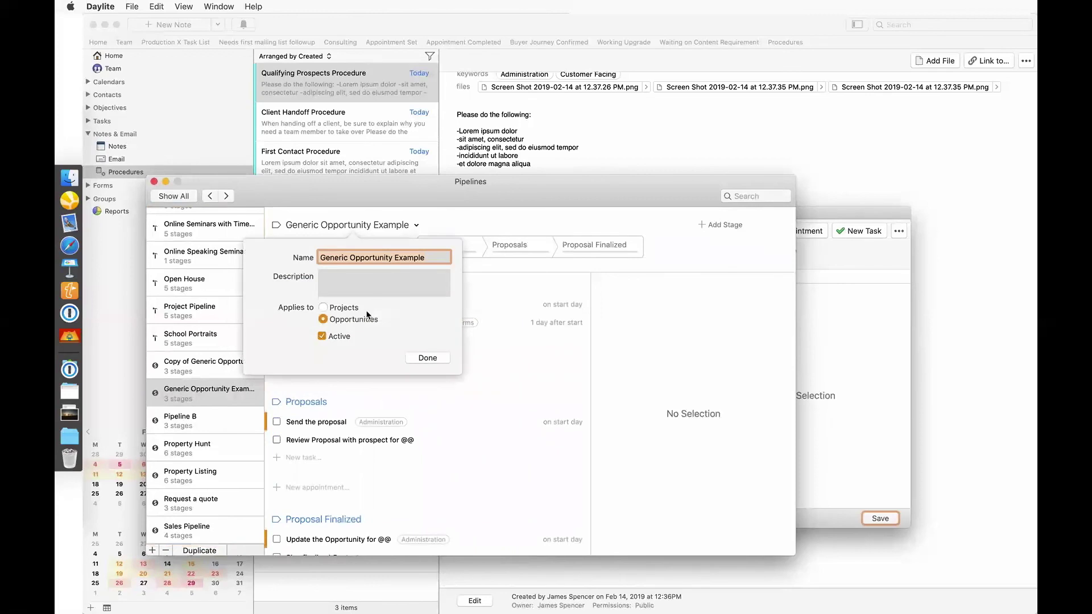
click(427, 357)
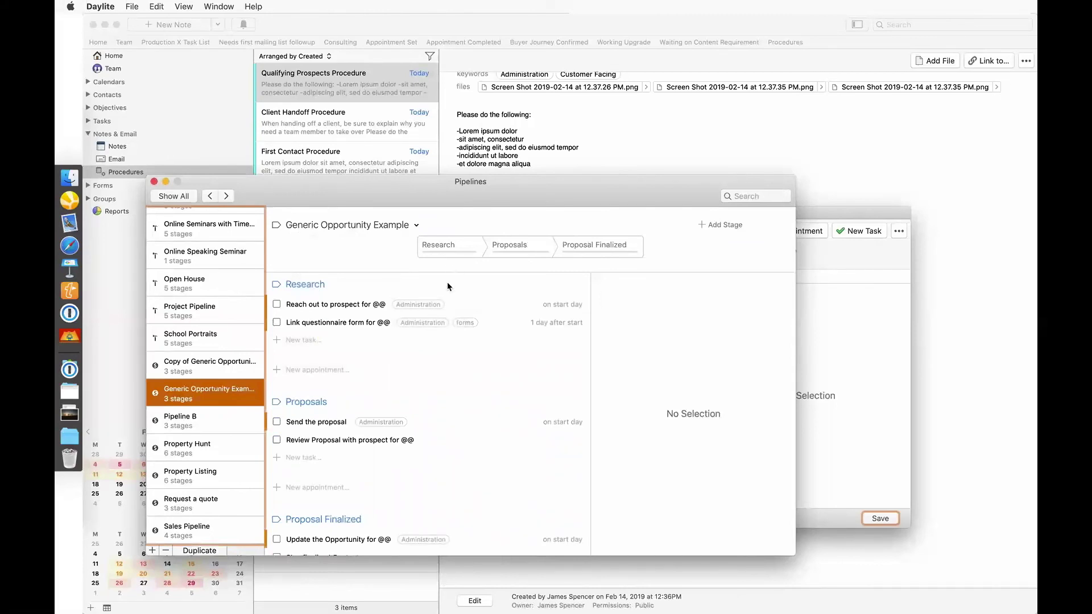
Step: Examine the details of both Research stage tasks in the pipeline template and close the preferences
click(455, 305)
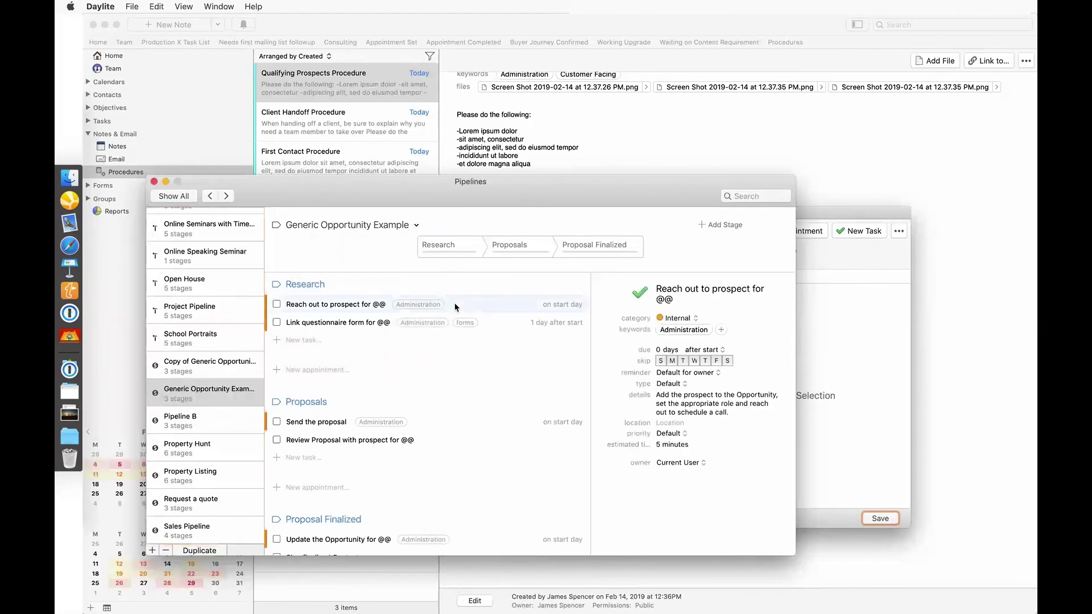
click(487, 324)
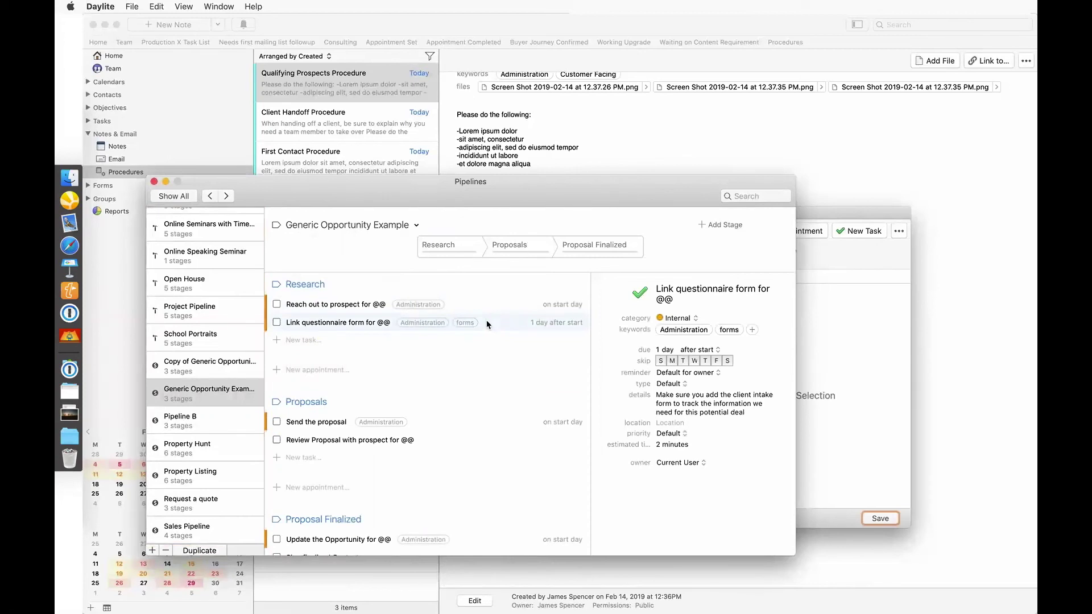
click(154, 181)
Step: Search for "doe creative" and open the Business Consultation for Doe Creatives opportunity
click(936, 23)
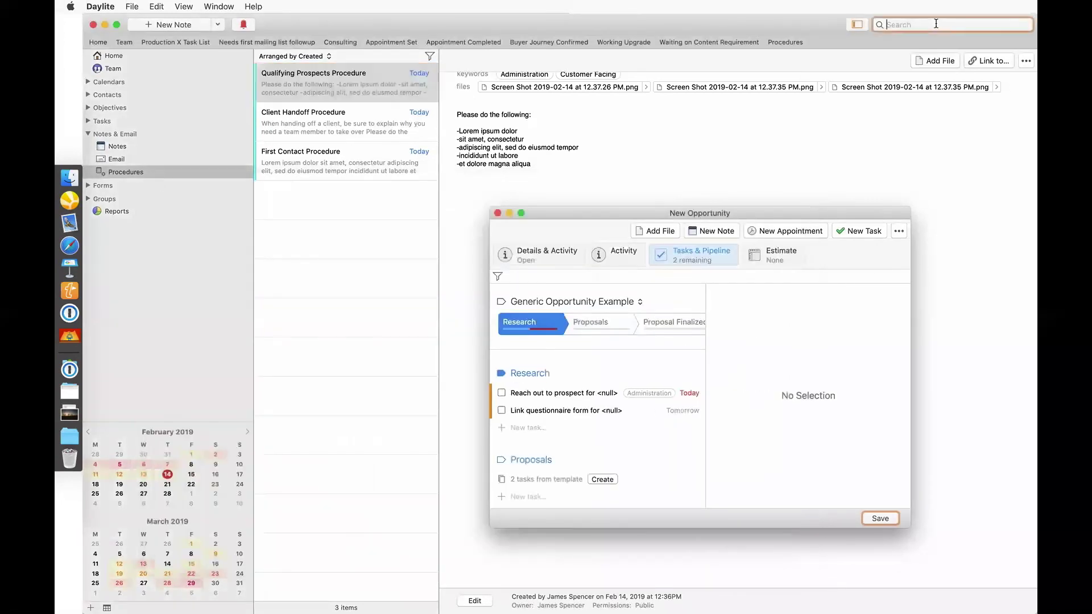
text(dpe c)
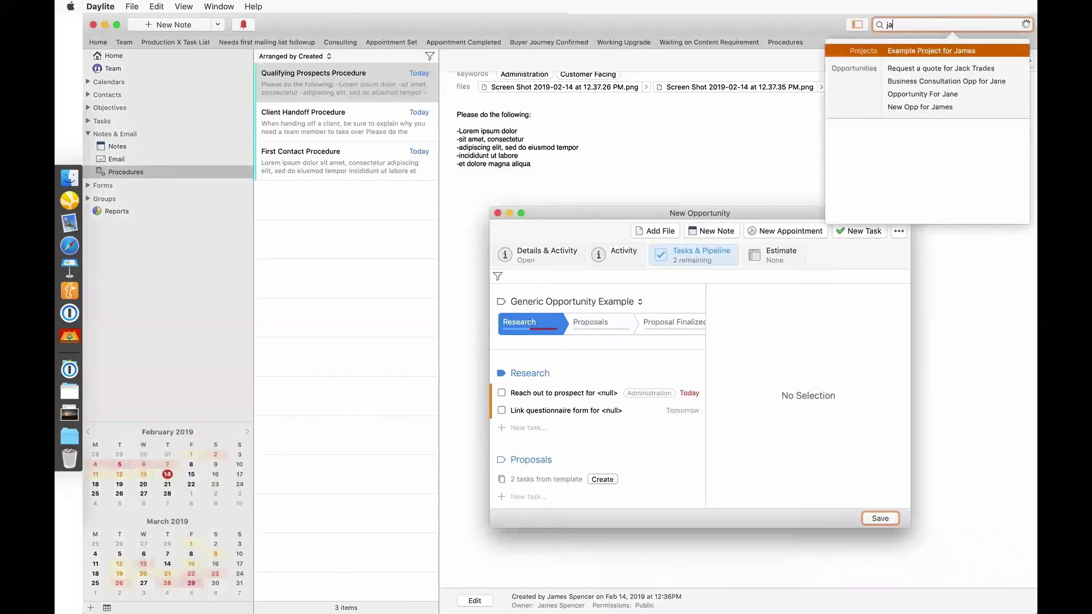
key(BackSpace)
key(BackSpace)
key(BackSpace)
key(BackSpace)
text(o)
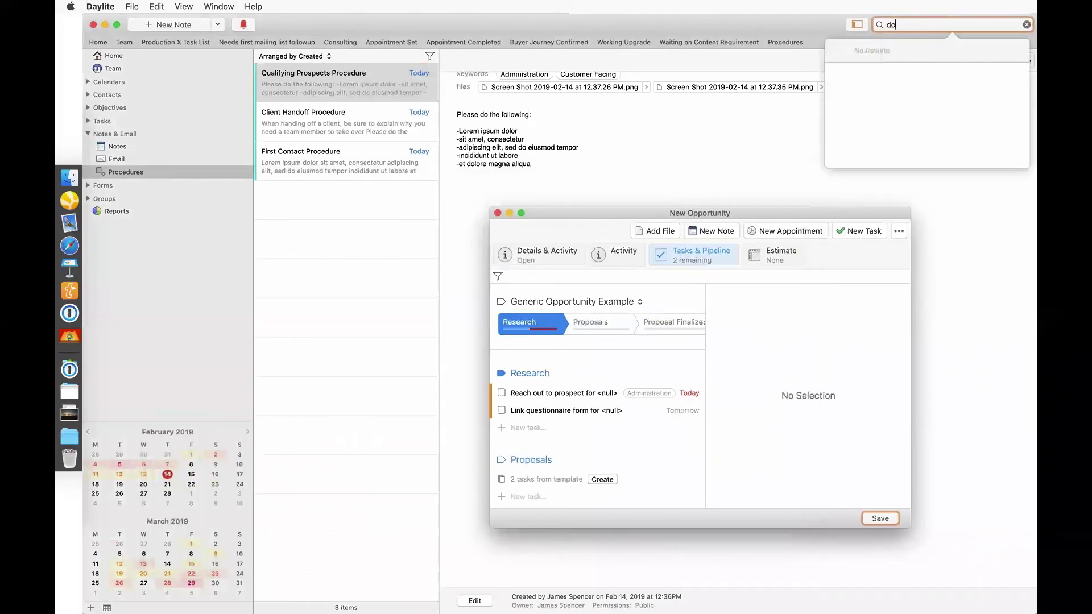
text(e creative)
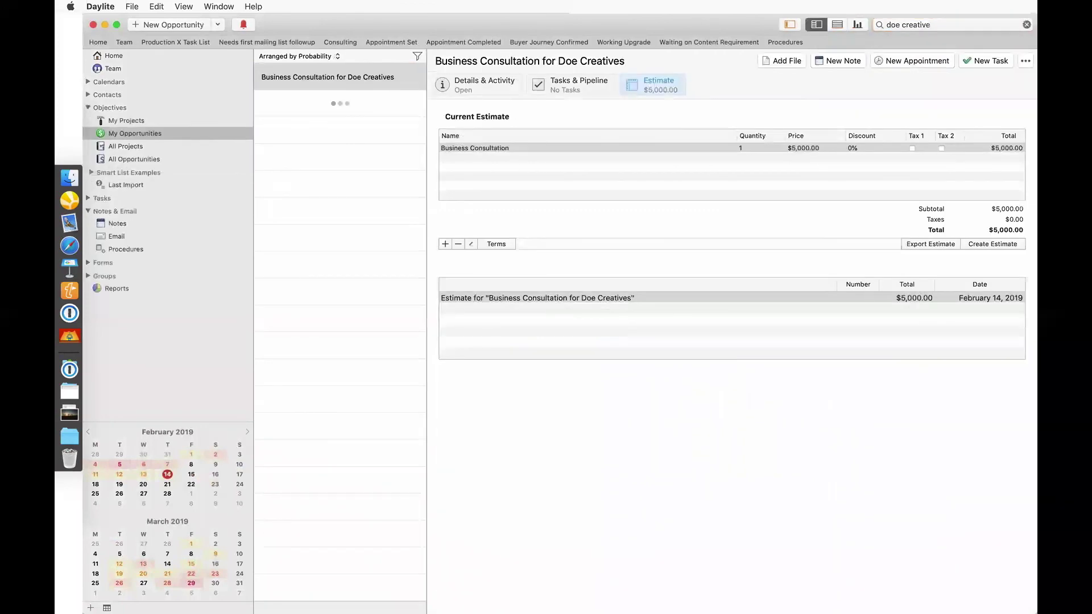
key(Return)
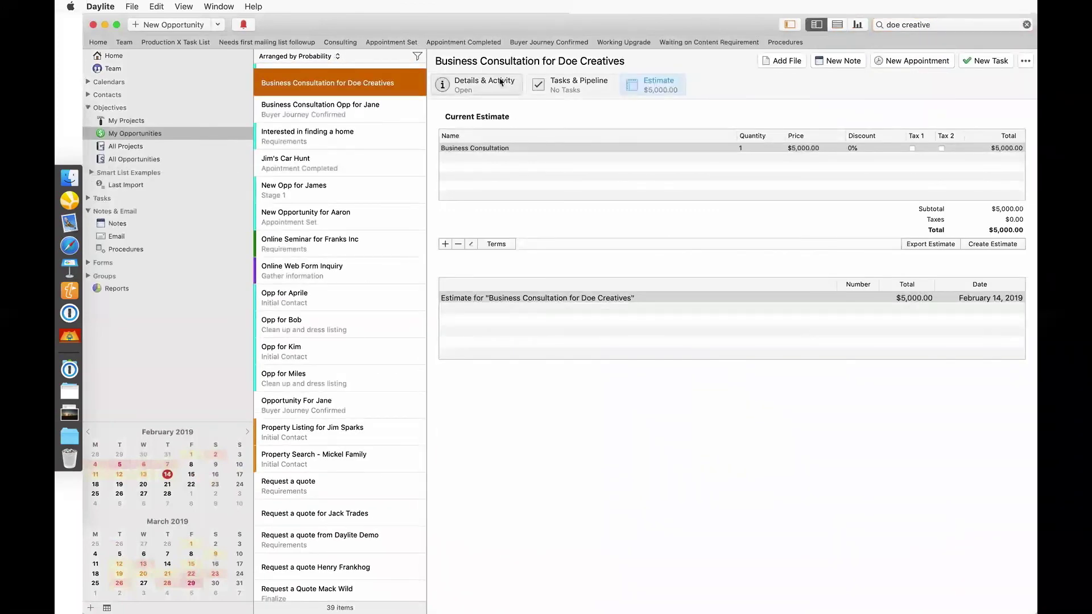
Step: Activate the Research stage of the opportunity's pipeline with its template tasks and view the details of the reach-out task
click(542, 83)
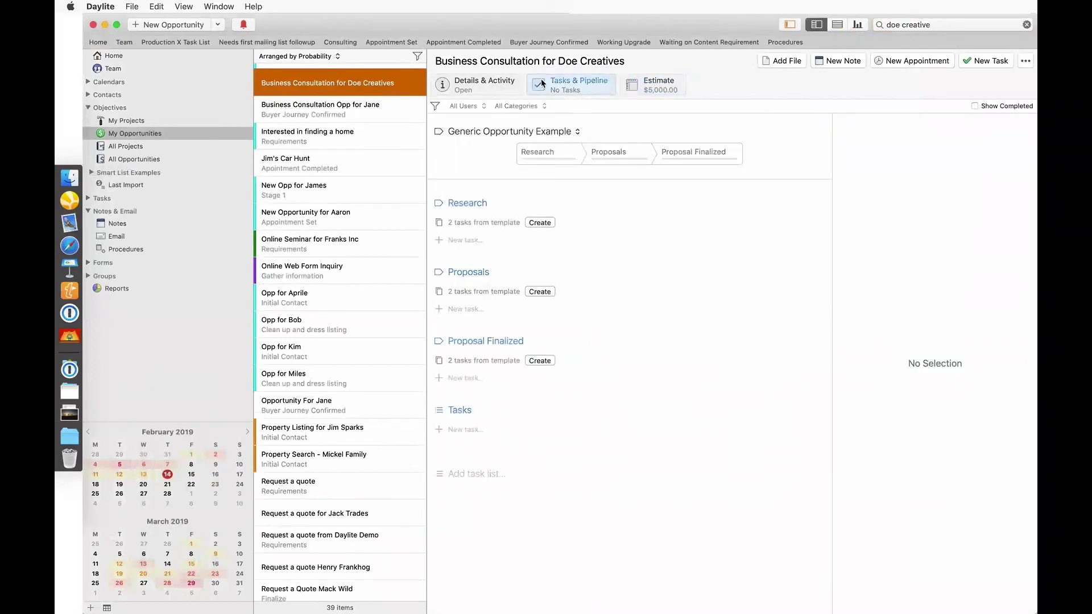
click(556, 150)
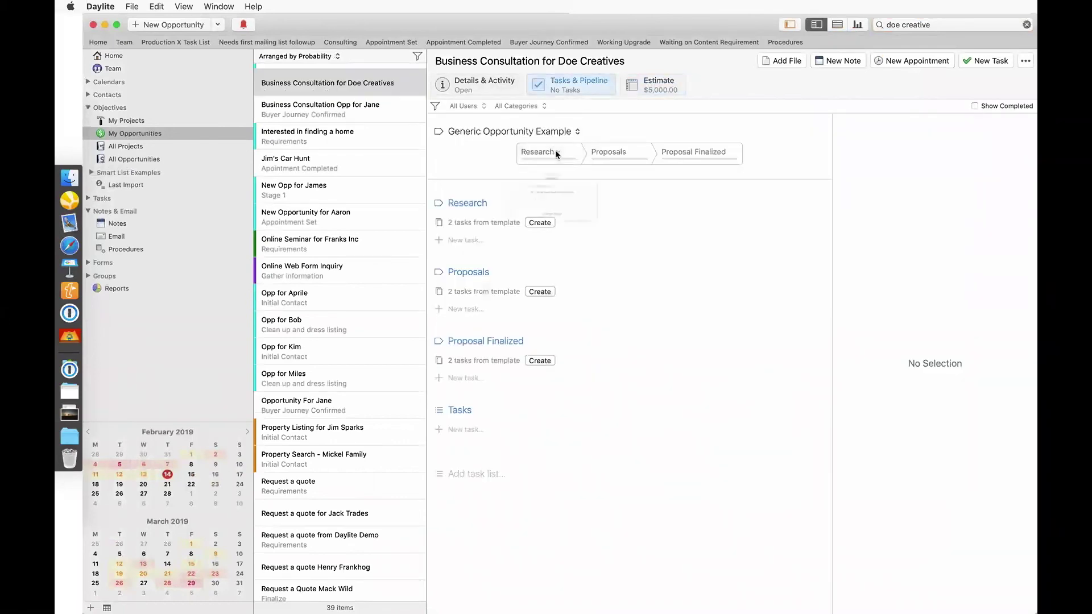
click(549, 292)
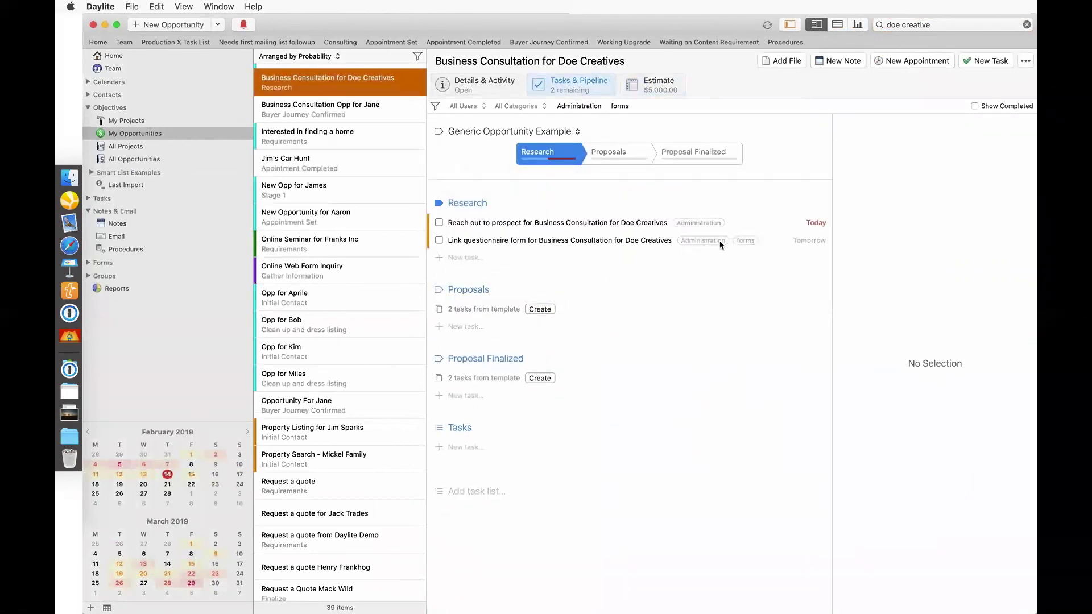
click(752, 232)
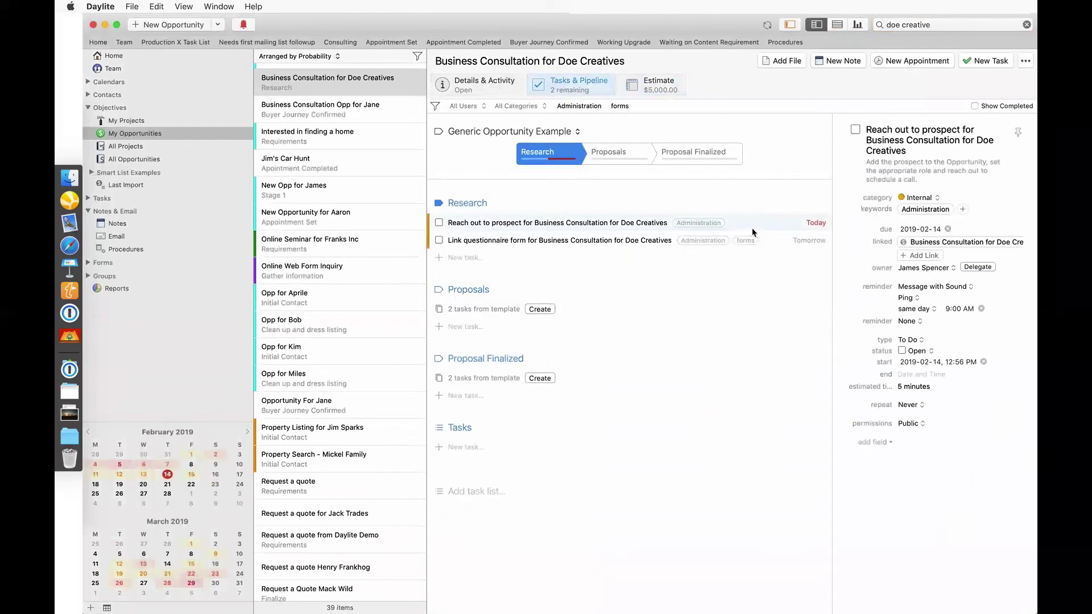